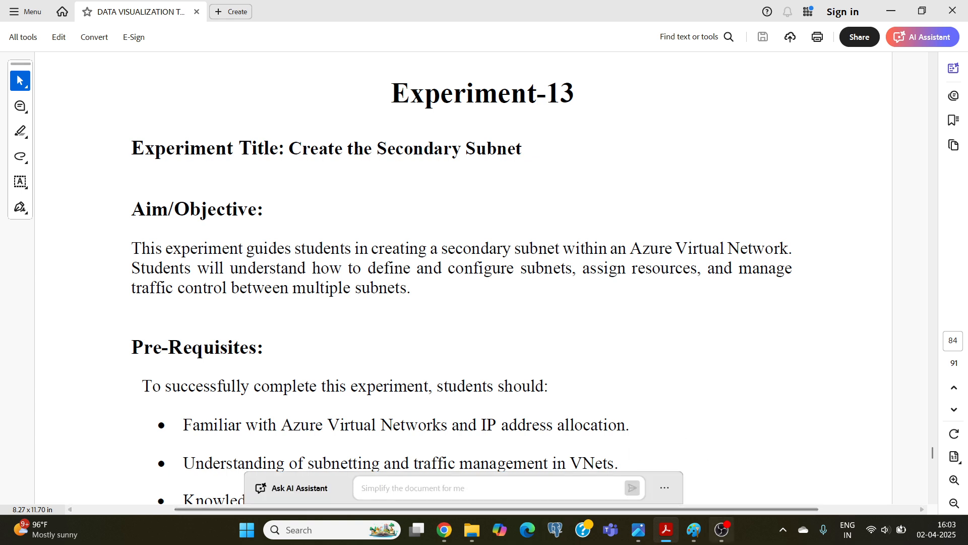
Switch to Paint and draw a large circle about 692 × 612 px on the blank canvas.
left_click(695, 531)
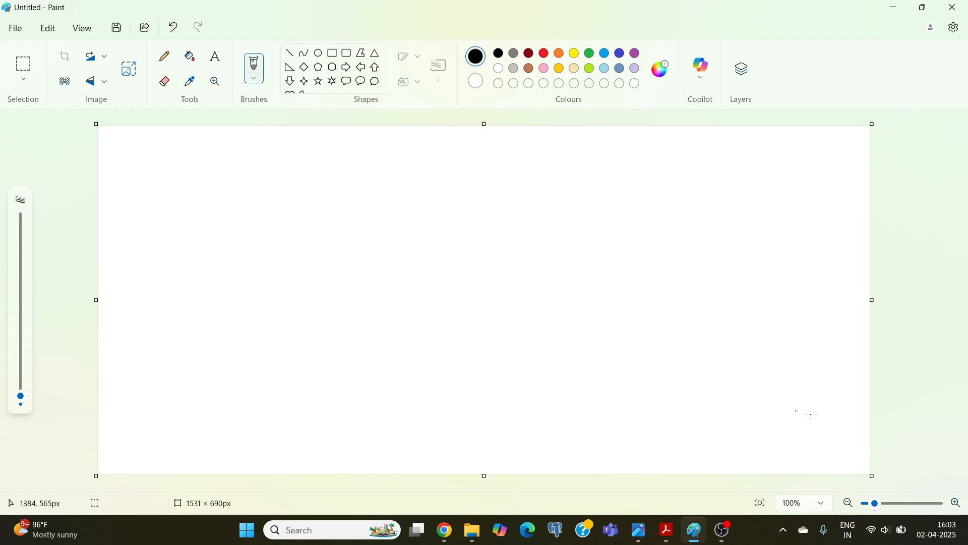
left_click(670, 533)
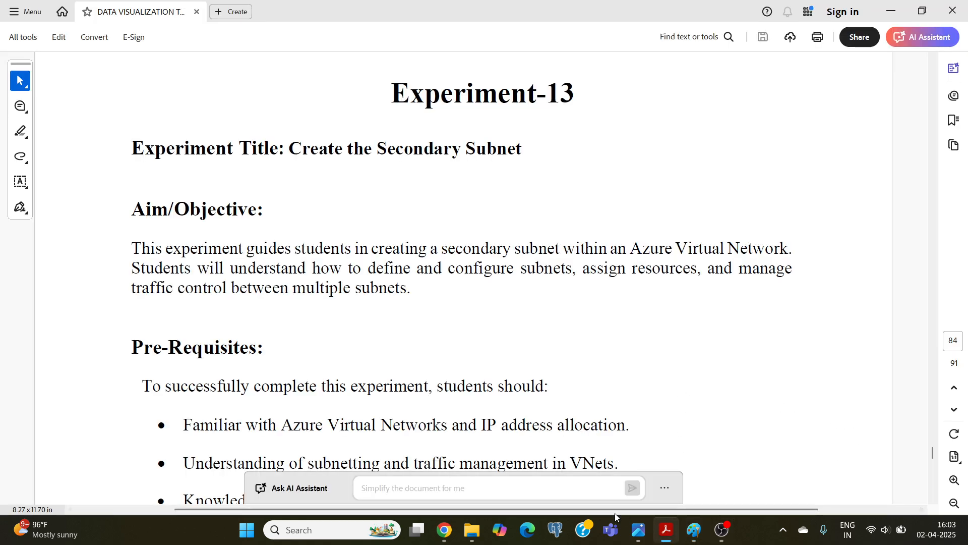
left_click(696, 535)
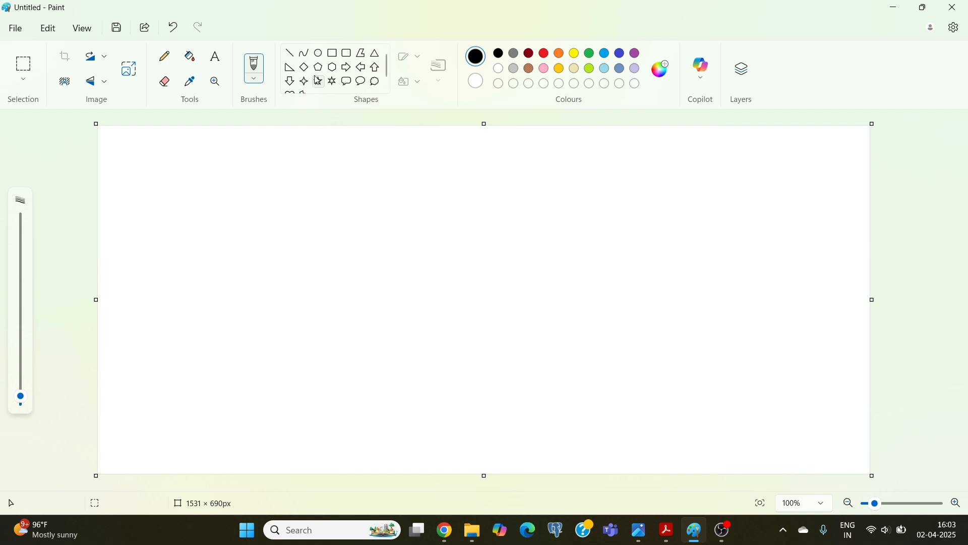
left_click(325, 60)
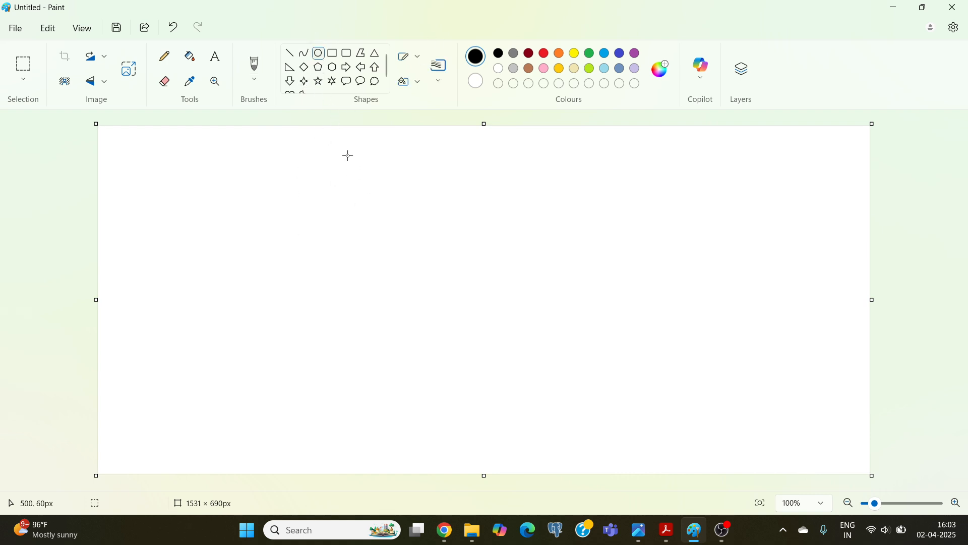
left_click_drag(336, 148, 688, 459)
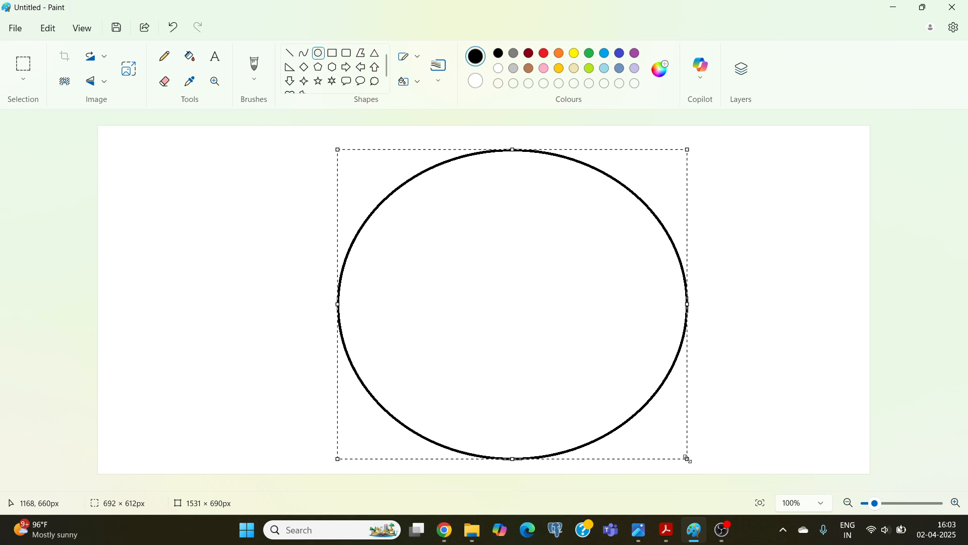
left_click(258, 271)
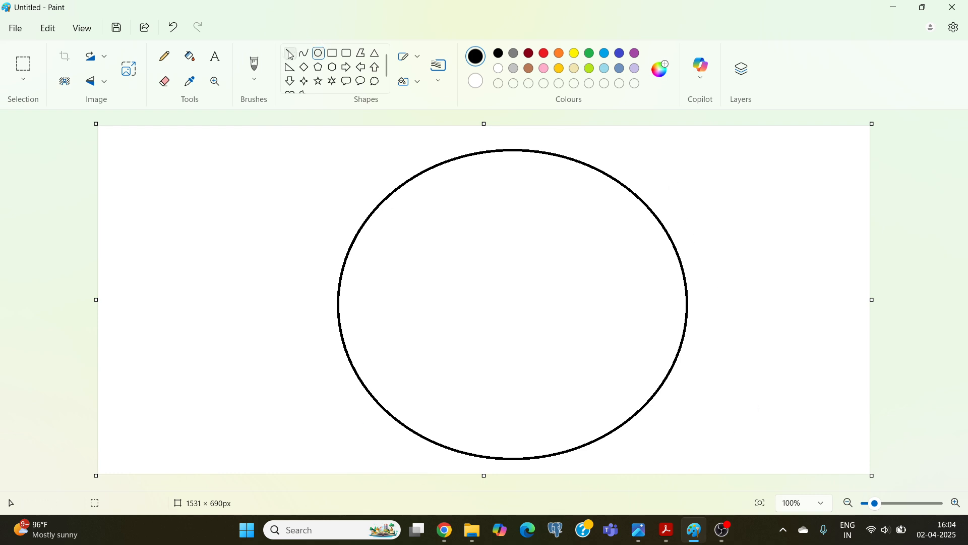
Handwrite the label "VN – 1" with a circled 1 beside the large circle's lower edge using a thicker pencil, then thin the pencil again.
left_click(165, 56)
mouse_move(651, 418)
left_mouse_down()
mouse_move(663, 433)
mouse_move(669, 416)
left_mouse_up()
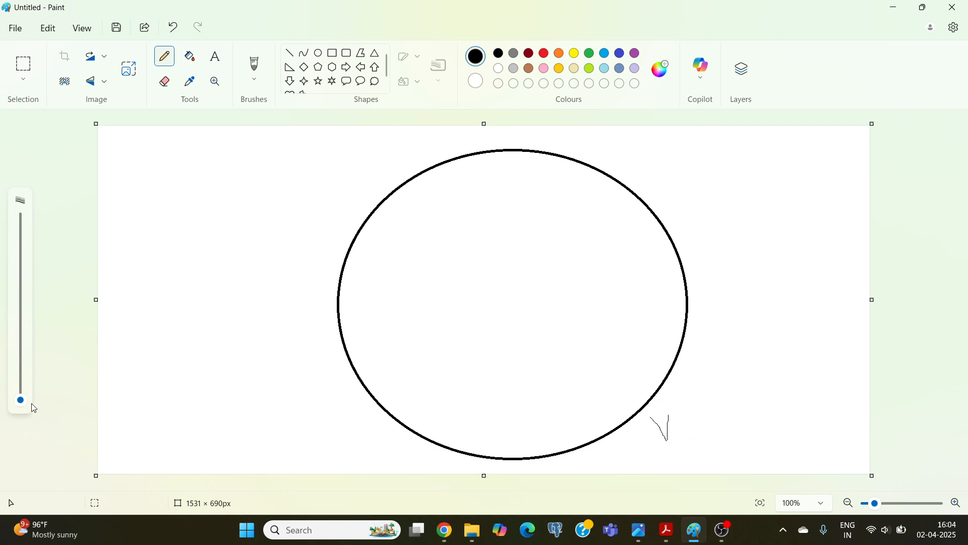
left_click_drag(20, 400, 17, 392)
mouse_move(680, 437)
left_mouse_down()
mouse_move(690, 407)
mouse_move(711, 392)
left_mouse_up()
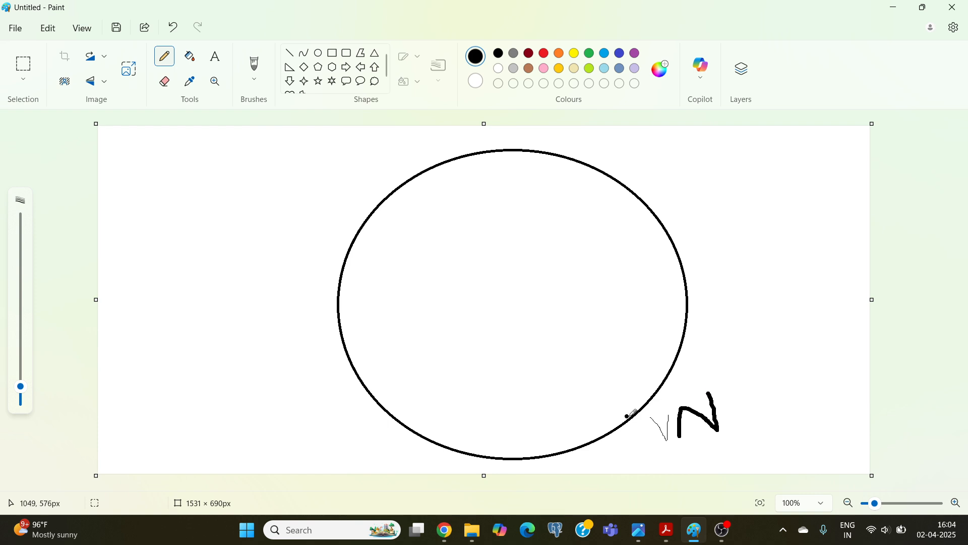
mouse_move(649, 416)
left_mouse_down()
mouse_move(668, 436)
mouse_move(671, 402)
left_mouse_up()
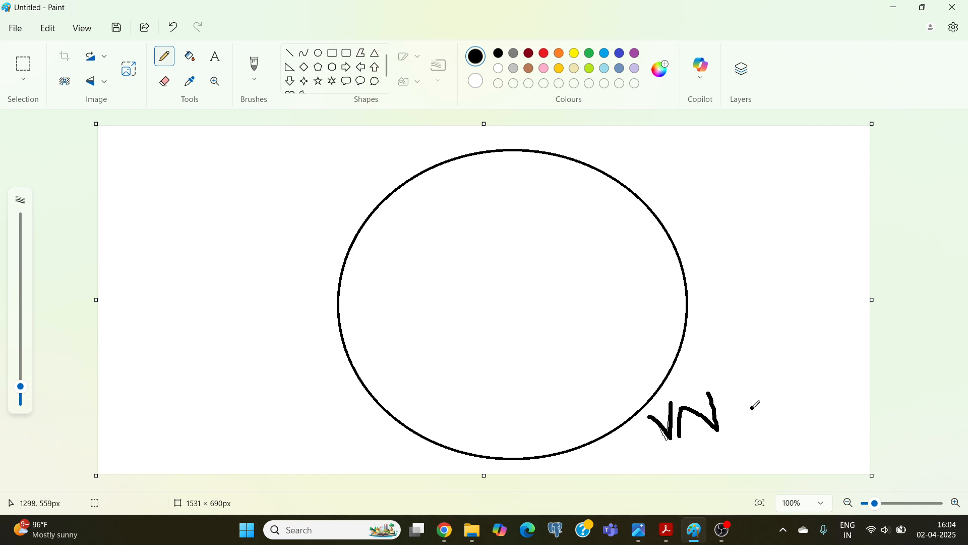
mouse_move(738, 412)
left_mouse_down()
mouse_move(776, 412)
mouse_move(777, 391)
mouse_move(770, 414)
mouse_move(790, 400)
mouse_move(778, 392)
left_mouse_up()
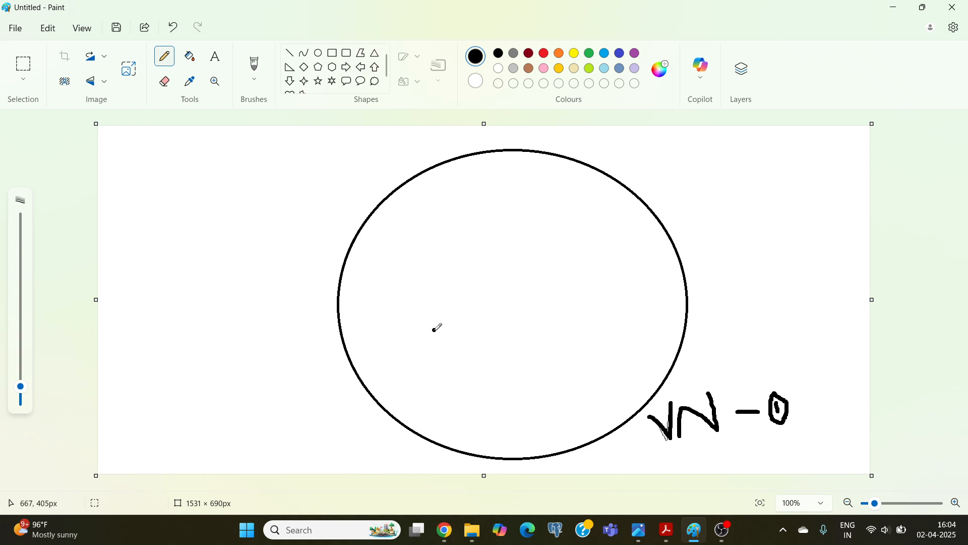
left_click_drag(20, 386, 21, 393)
Draw two smaller circles inside the large one, one above the other, the lower about 215 × 190 px.
mouse_move(674, 533)
left_click(318, 53)
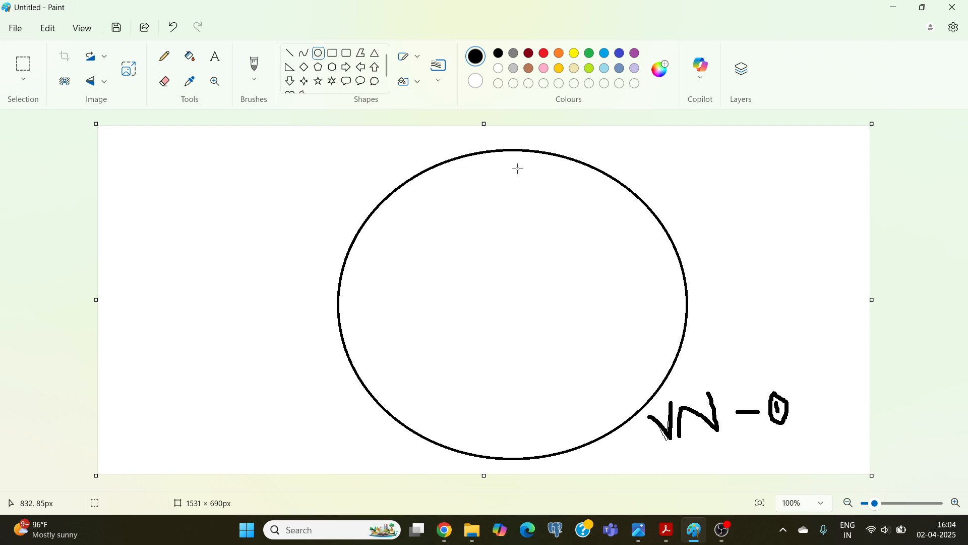
mouse_move(502, 167)
left_mouse_down()
mouse_move(545, 227)
mouse_move(605, 263)
left_mouse_up()
left_click(318, 59)
left_click_drag(509, 342, 617, 438)
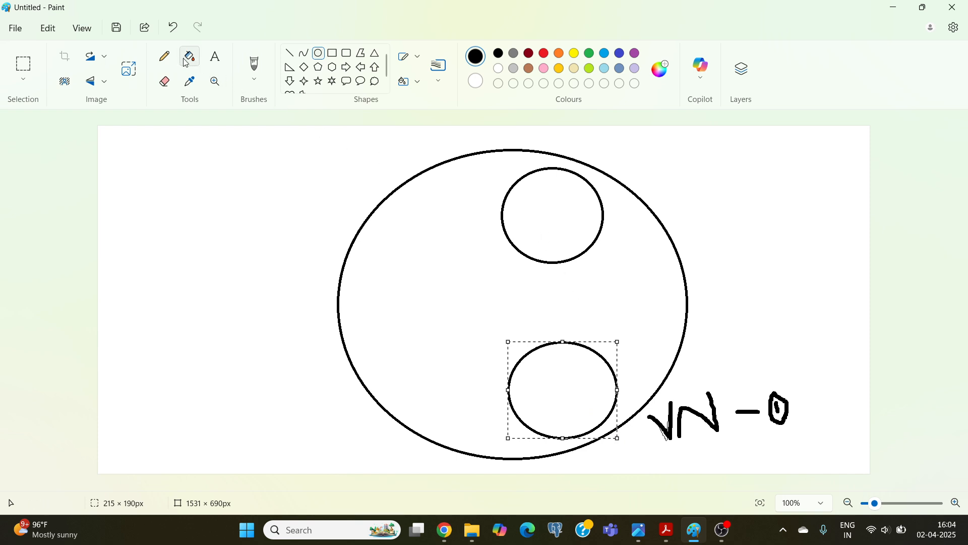
Handwrite "PS" beside the upper inner circle and "SS" beside the lower one with the pencil.
left_click(165, 56)
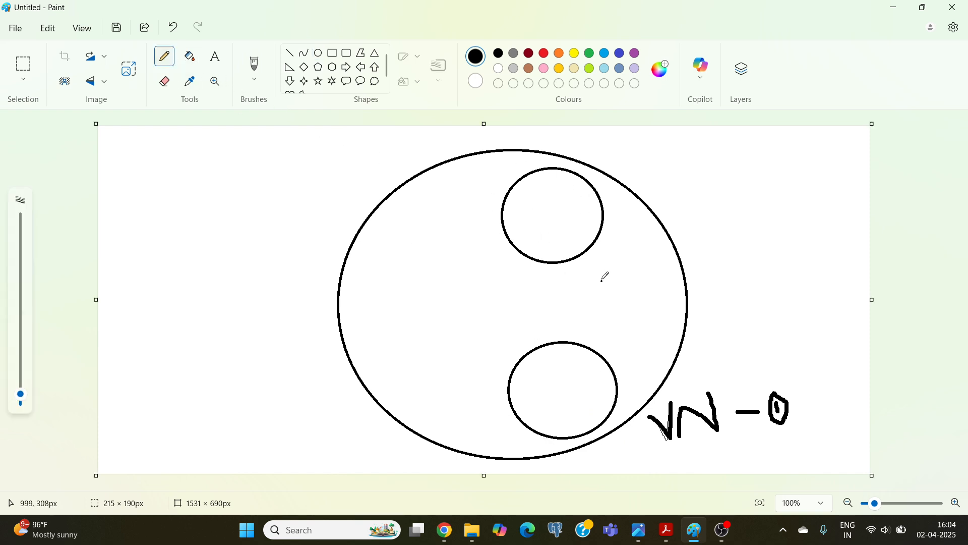
mouse_move(599, 251)
left_mouse_down()
mouse_move(601, 260)
mouse_move(604, 247)
mouse_move(619, 246)
mouse_move(634, 262)
mouse_move(618, 267)
left_mouse_up()
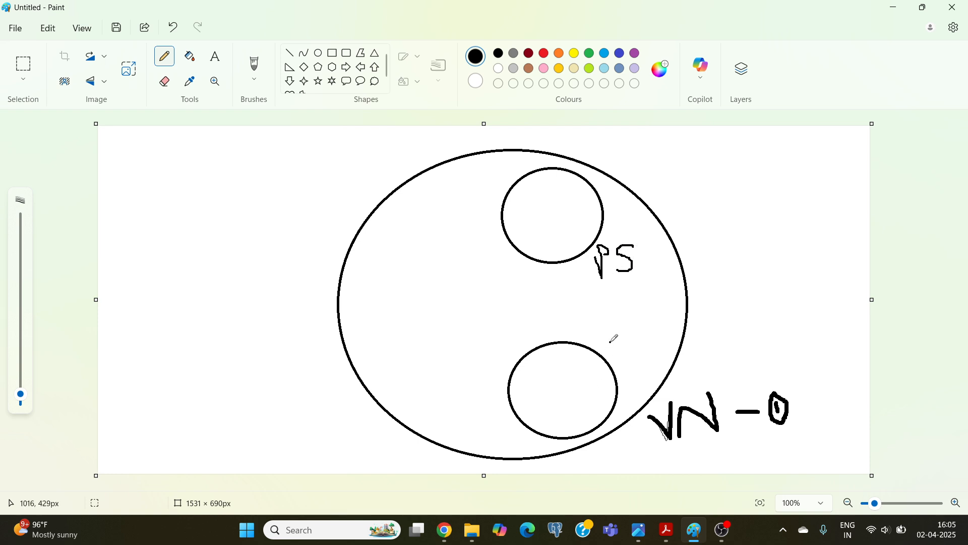
mouse_move(630, 338)
left_mouse_down()
mouse_move(614, 349)
mouse_move(625, 364)
mouse_move(639, 348)
mouse_move(643, 361)
left_mouse_up()
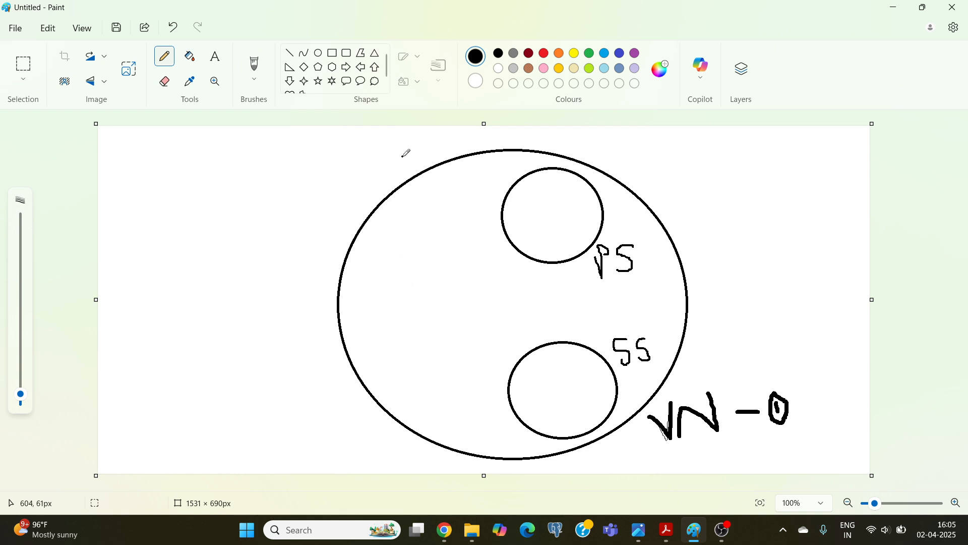
Draw a tall rectangle about 103 × 346 px inside the large circle and handwrite "Fire Wall" in it.
left_click(332, 54)
mouse_move(374, 221)
left_mouse_down()
mouse_move(389, 397)
mouse_move(427, 396)
left_mouse_up()
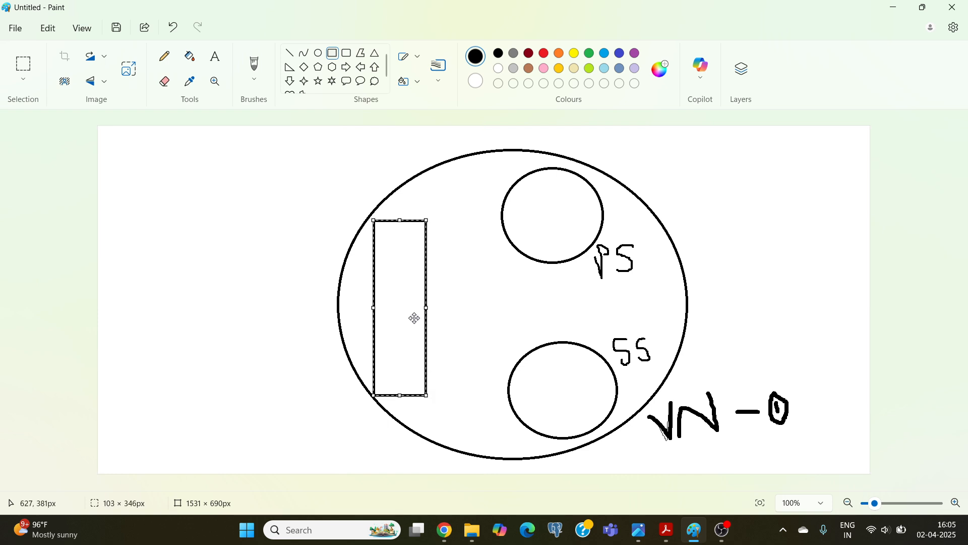
left_click(165, 57)
left_click_drag(388, 235, 395, 257)
mouse_move(401, 243)
left_mouse_down()
mouse_move(389, 246)
mouse_move(388, 303)
mouse_move(394, 292)
left_mouse_up()
left_click(389, 266)
mouse_move(391, 326)
left_mouse_down()
mouse_move(405, 335)
mouse_move(398, 356)
mouse_move(406, 346)
mouse_move(414, 356)
mouse_move(425, 329)
mouse_move(424, 352)
left_mouse_up()
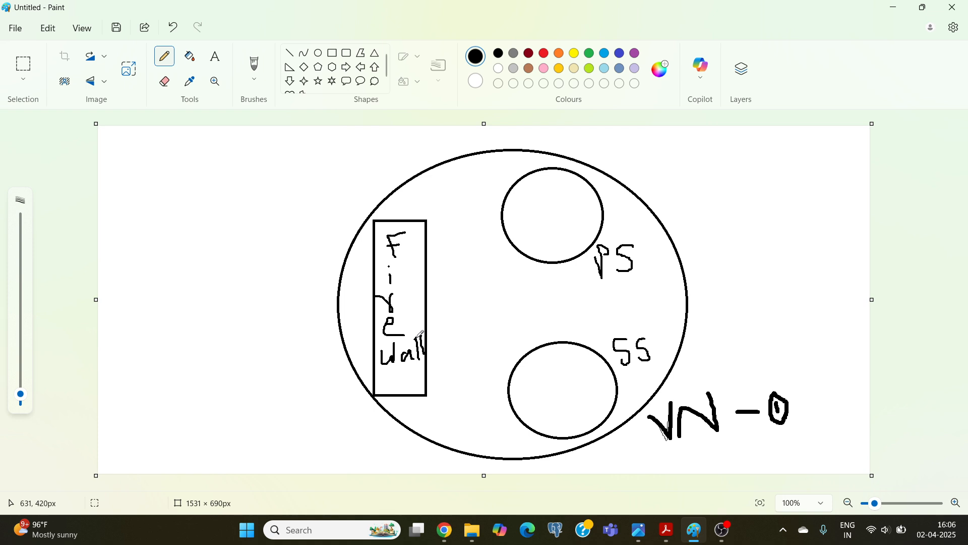
Draw three stacked right-pointing arrows outside the large circle, aimed at the firewall rectangle.
left_click(346, 67)
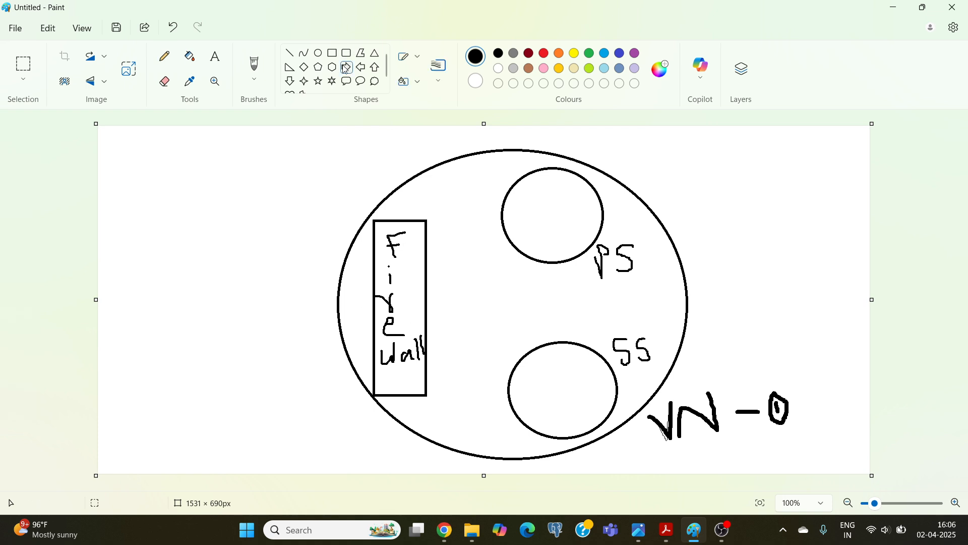
left_click_drag(189, 232, 330, 243)
left_click_drag(190, 260, 317, 281)
left_click(193, 293)
left_click_drag(194, 293, 318, 304)
Draw three stacked left-pointing arrows inside the large circle, aimed at the firewall, the lowest about 114 × 27 px.
left_click(361, 67)
left_click_drag(434, 231, 495, 240)
left_click_drag(435, 259, 499, 273)
left_click_drag(442, 293, 498, 308)
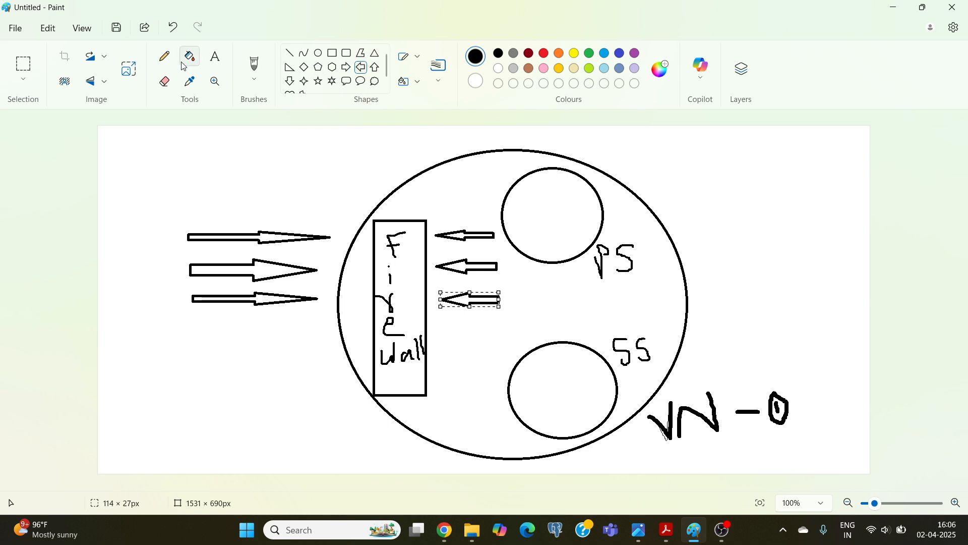
Pencil callout lines from the firewall to "NSG – 3" with the 3 circled, and from the PS circle to a circled 2.
left_click(165, 56)
left_click_drag(374, 389, 278, 411)
mouse_move(191, 409)
left_mouse_down()
mouse_move(202, 437)
mouse_move(217, 404)
mouse_move(246, 407)
mouse_move(235, 417)
left_mouse_up()
mouse_move(262, 387)
left_mouse_down()
mouse_move(269, 418)
mouse_move(254, 405)
mouse_move(275, 403)
mouse_move(295, 445)
mouse_move(307, 433)
mouse_move(317, 438)
mouse_move(303, 445)
mouse_move(332, 449)
mouse_move(308, 423)
left_mouse_up()
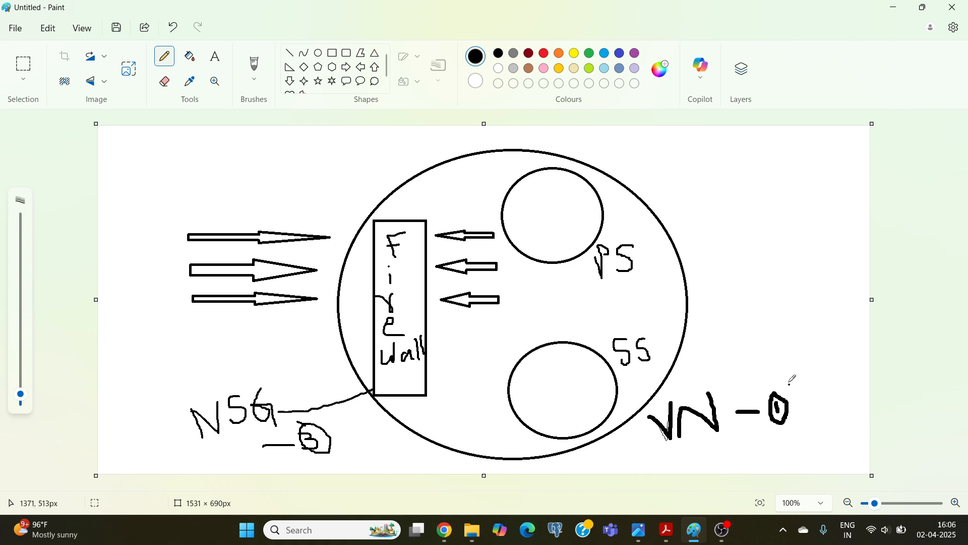
mouse_move(599, 188)
left_mouse_down()
mouse_move(687, 163)
mouse_move(692, 177)
mouse_move(710, 180)
mouse_move(681, 179)
mouse_move(727, 185)
mouse_move(696, 155)
left_mouse_up()
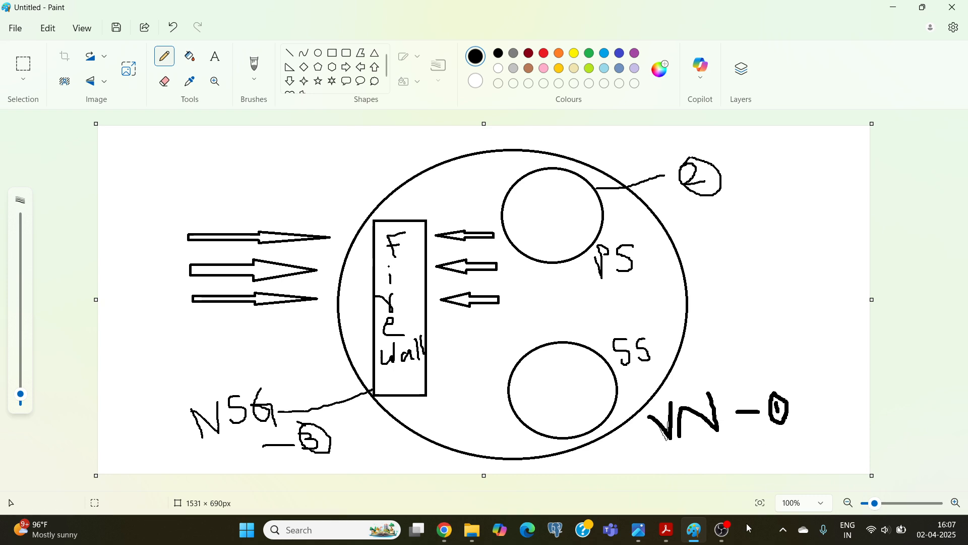
Switch to the PDF in Acrobat and review the In-Lab tasks on creating the secondary subnet and testing communication between subnets.
left_click(666, 530)
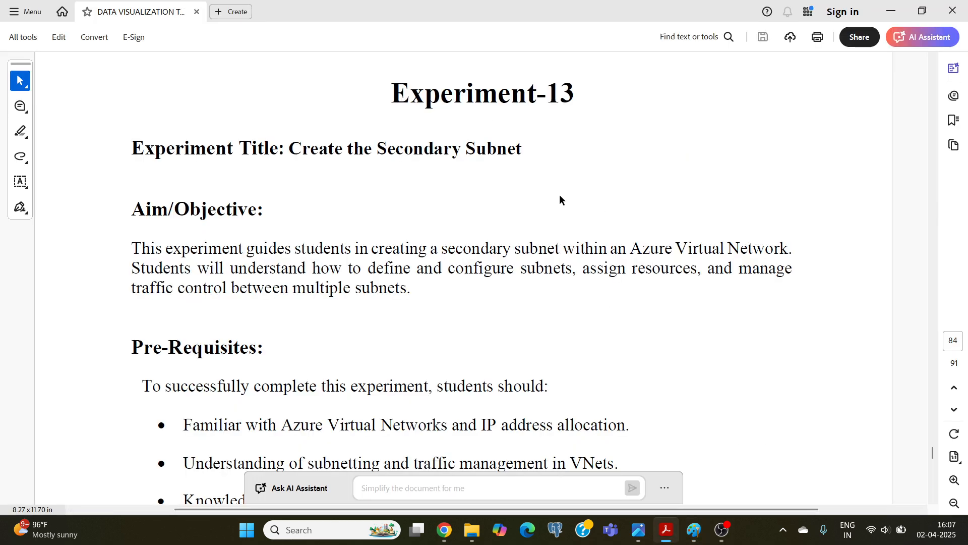
scroll(560, 195, "down", 15)
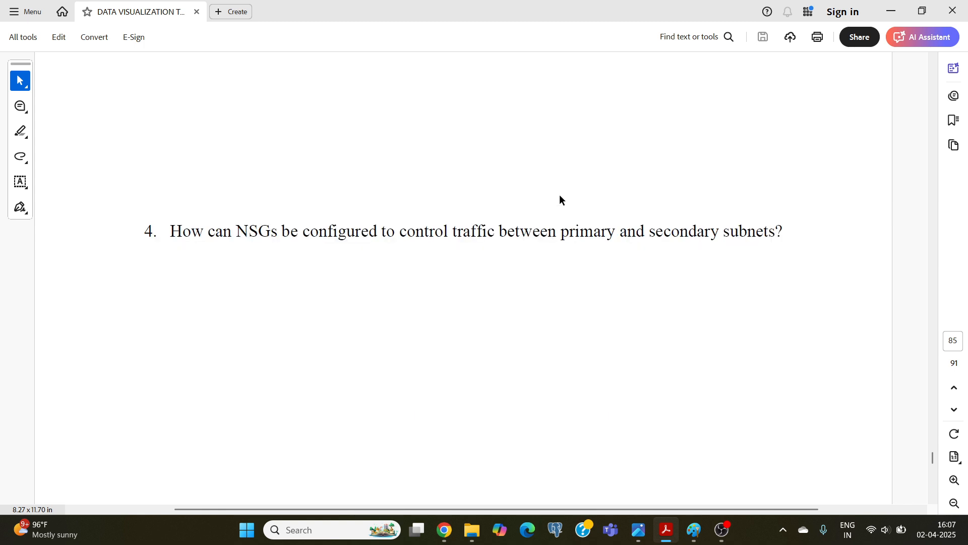
scroll(560, 195, "down", 5)
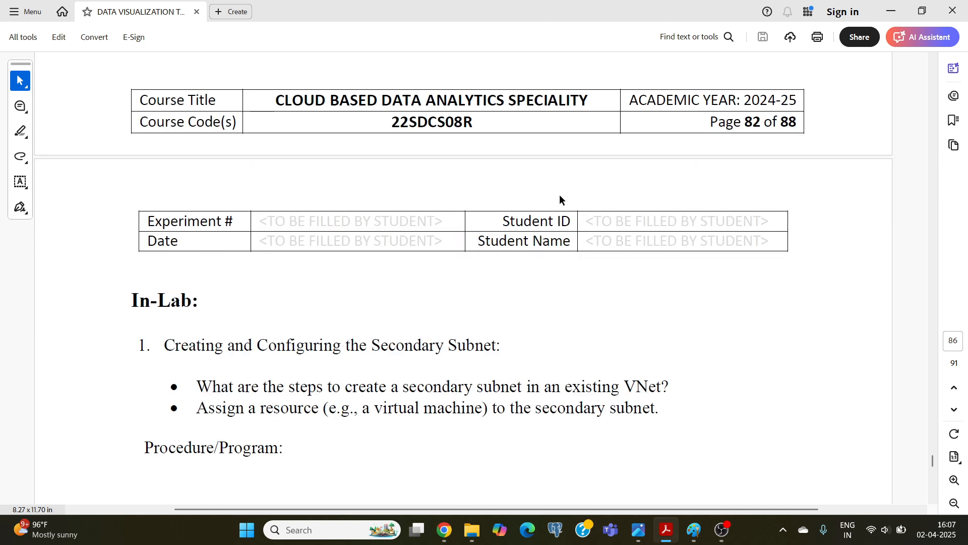
scroll(321, 249, "down", 4)
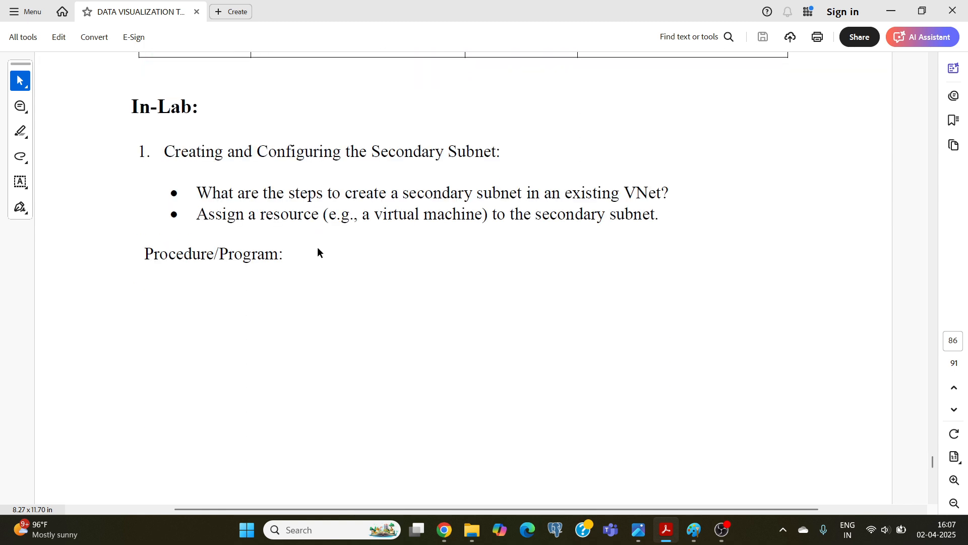
left_click_drag(369, 160, 499, 153)
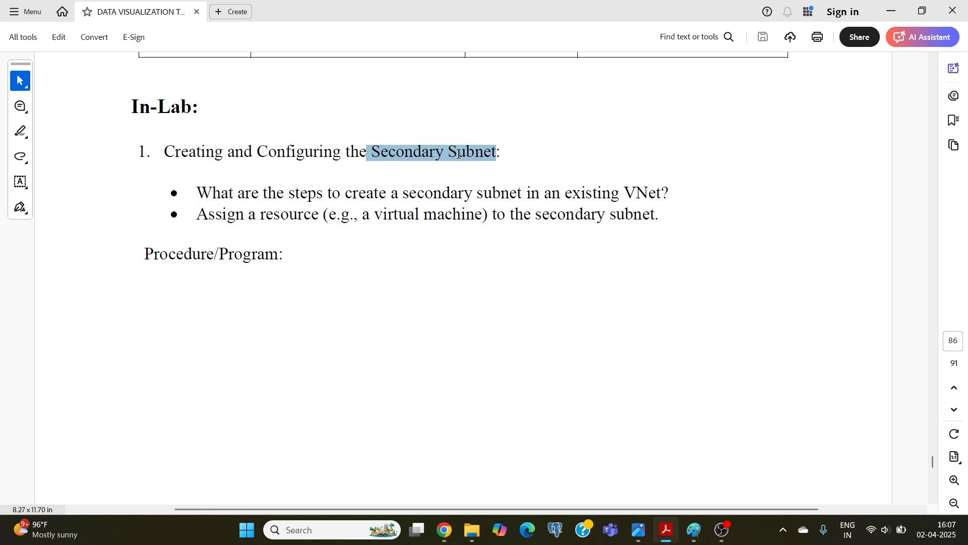
left_click(357, 192)
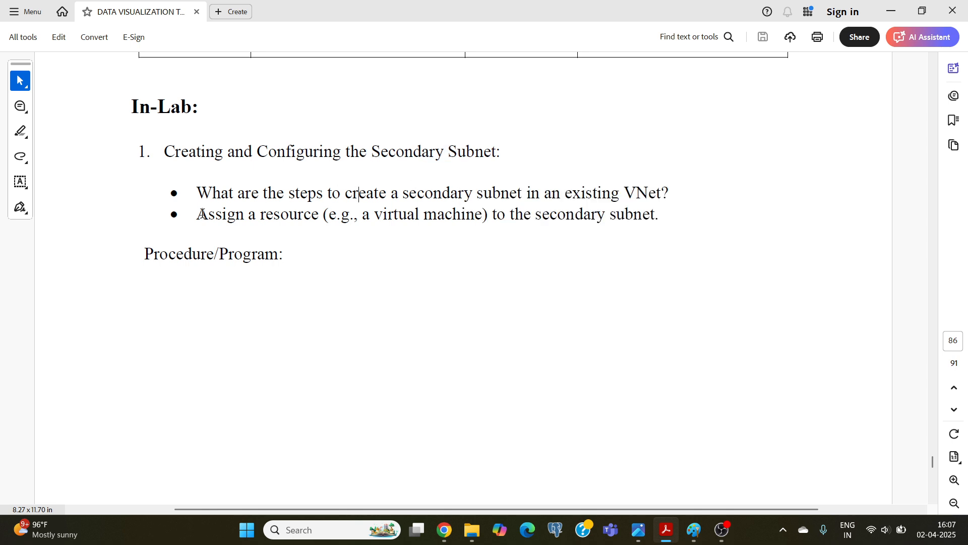
left_click_drag(197, 217, 320, 216)
left_click(376, 208)
scroll(524, 214, "down", 15)
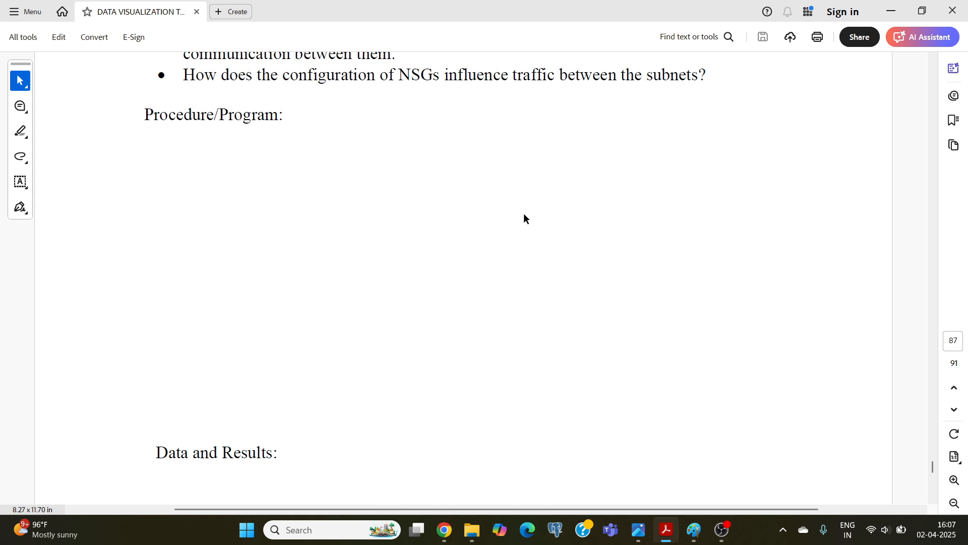
scroll(524, 216, "up", 5)
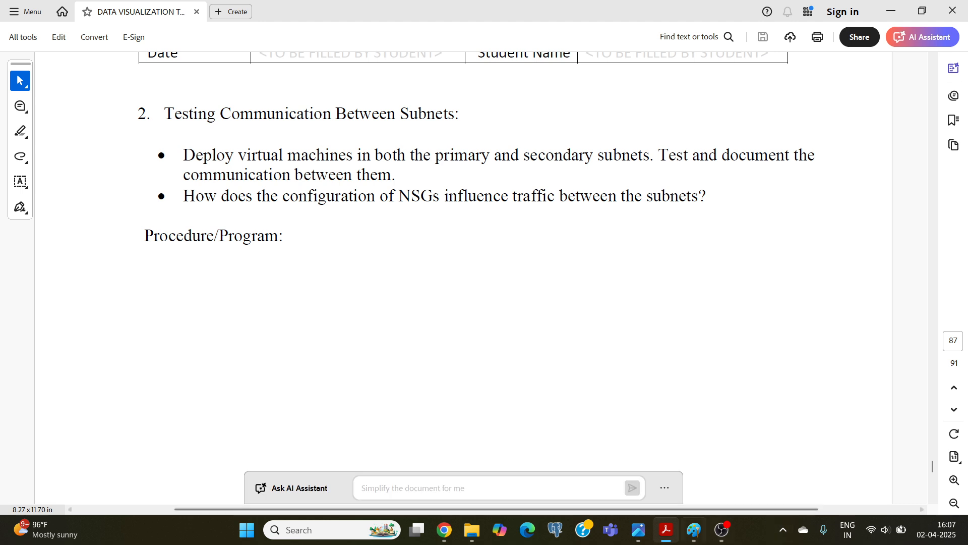
Return to Paint, draw a small rectangle inside each subnet circle, and handwrite "VM1" under the upper one and "VM2" under the lower.
left_click(694, 529)
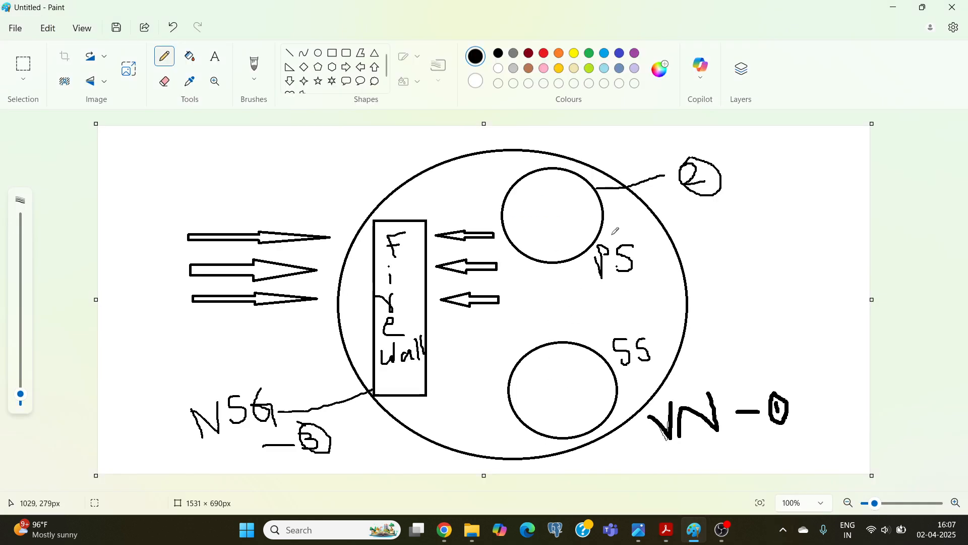
left_click(333, 59)
mouse_move(532, 190)
left_mouse_down()
mouse_move(532, 204)
mouse_move(573, 224)
left_mouse_up()
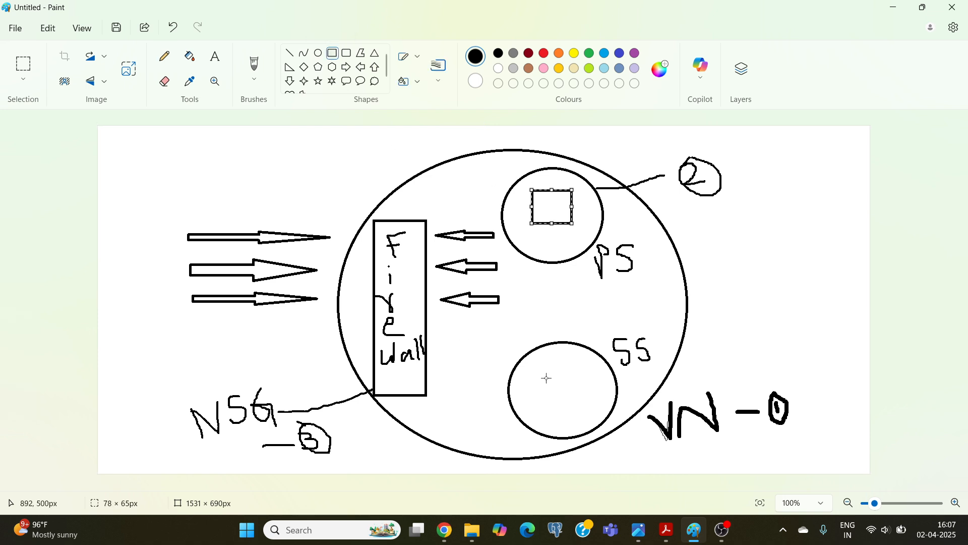
left_click_drag(537, 369, 582, 403)
left_click(164, 56)
left_click_drag(530, 233, 569, 246)
left_click_drag(547, 417, 586, 427)
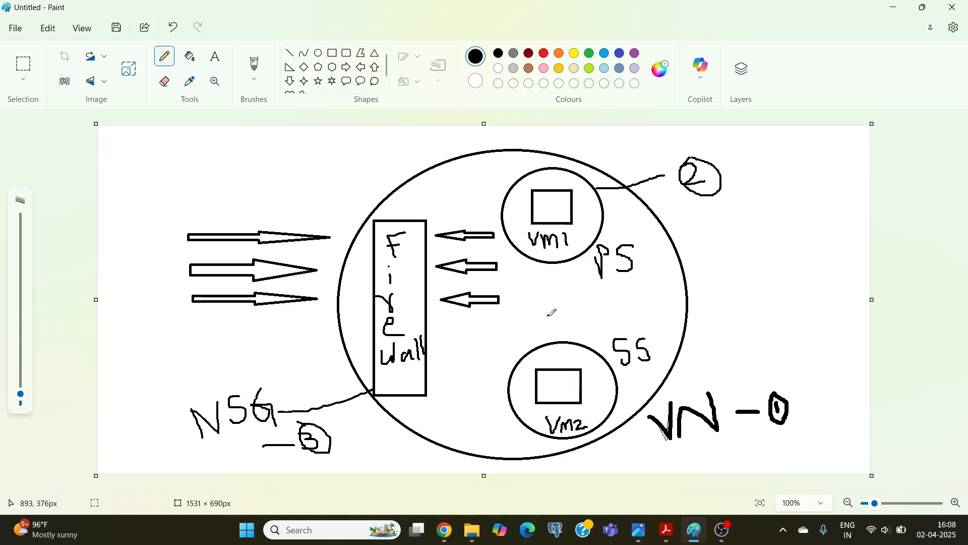
Draw two vertical connecting lines from the VM1 rectangle down to the SS circle, the second about 224 px tall.
left_click(569, 356)
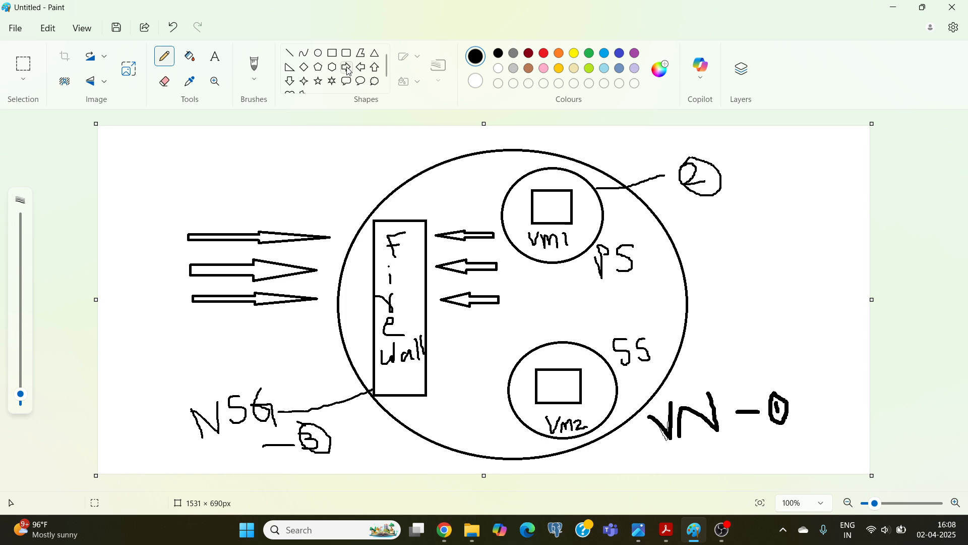
left_click(293, 55)
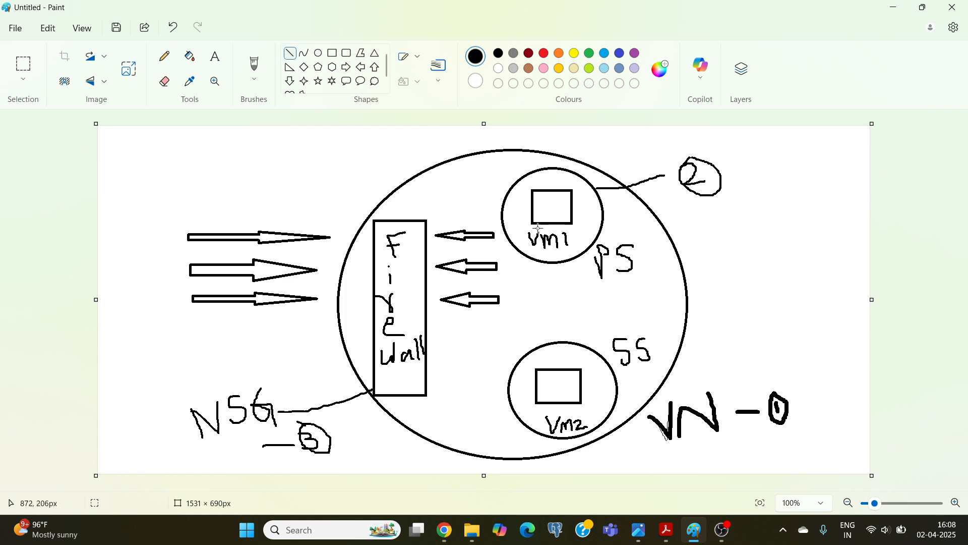
mouse_move(539, 228)
left_mouse_down()
mouse_move(537, 342)
mouse_move(571, 340)
mouse_move(583, 241)
mouse_move(569, 226)
left_mouse_up()
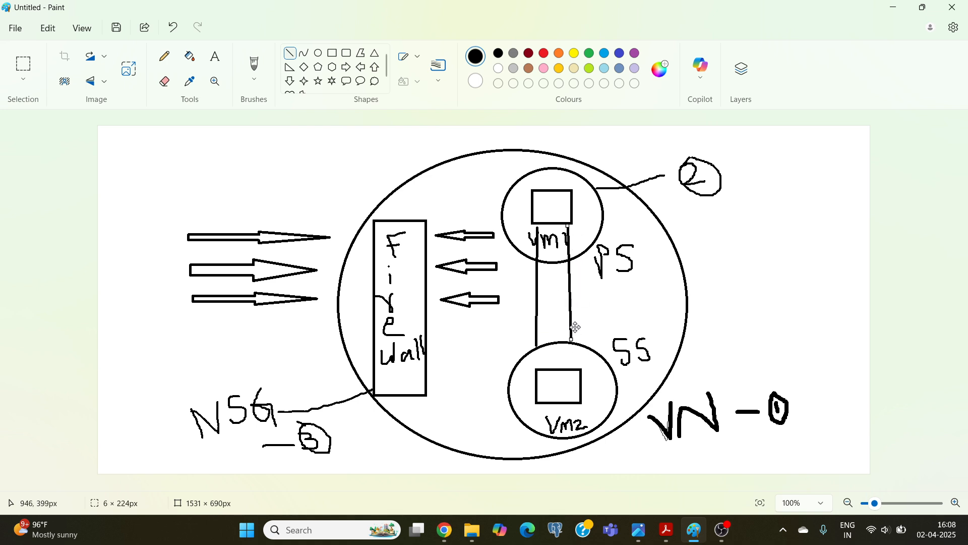
Pencil an arrowhead at the lower end of the second connecting line and another at the first line's upper end.
left_click(172, 60)
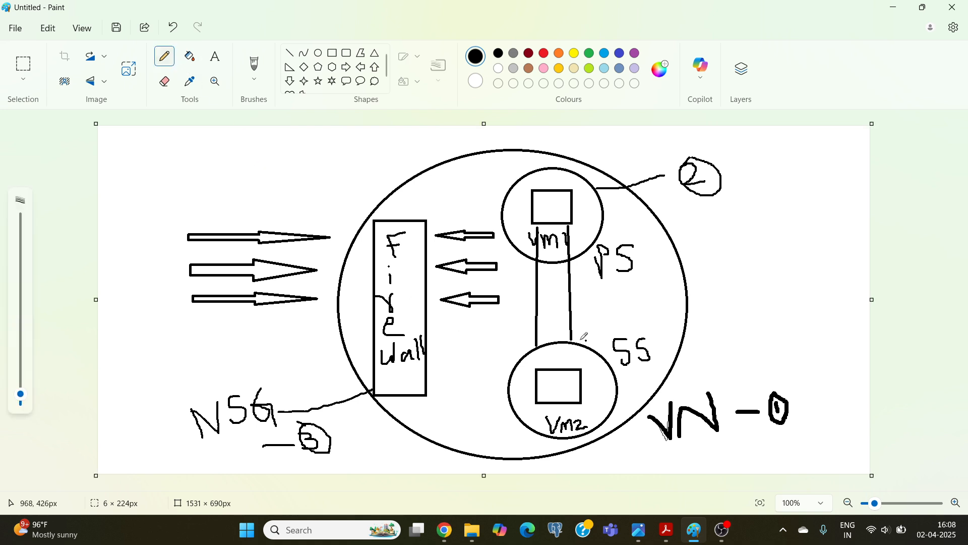
left_click_drag(565, 330, 584, 327)
left_click_drag(526, 236, 544, 234)
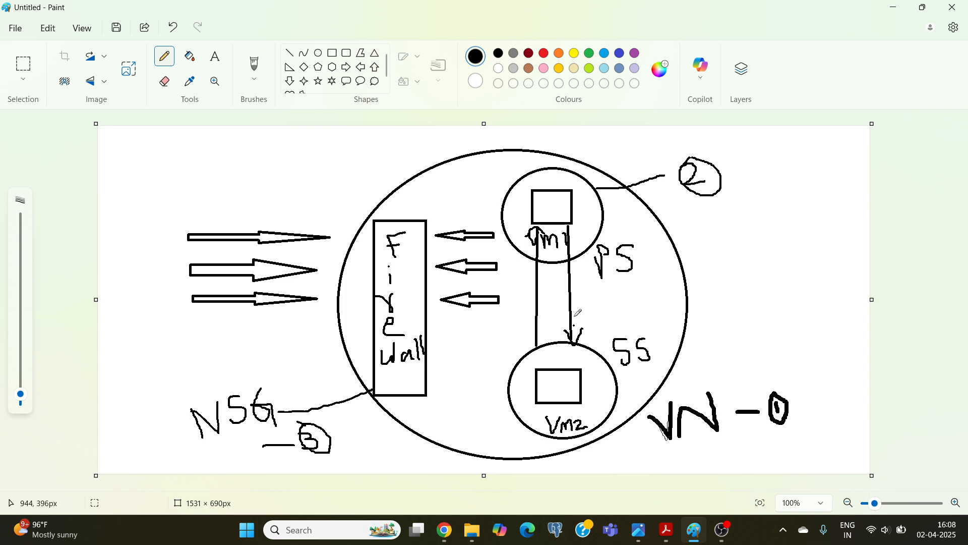
Switch to the PDF in Acrobat and review the task on testing communication between the subnets, comparing it with the Paint sketch.
left_click(673, 523)
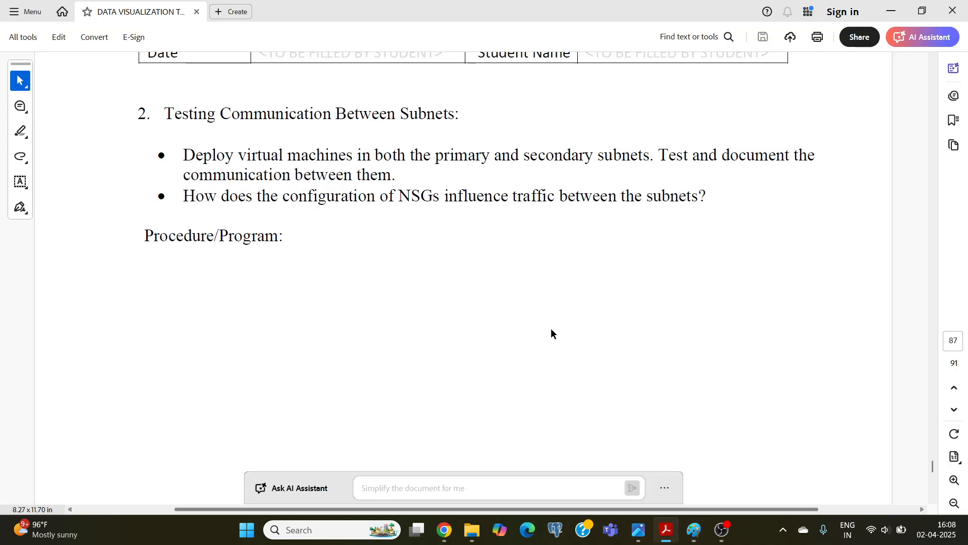
left_click_drag(189, 174, 392, 175)
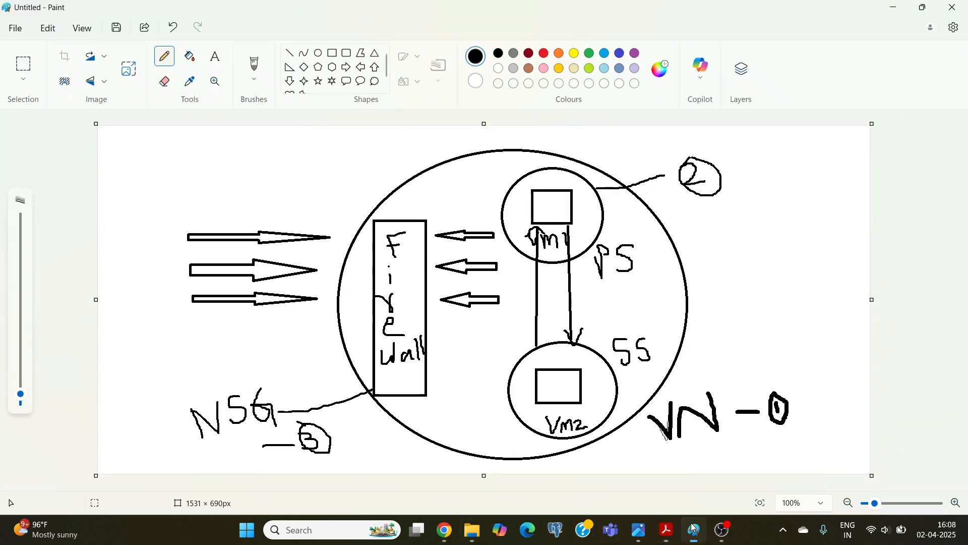
left_click(695, 529)
left_click(665, 530)
left_click(674, 334)
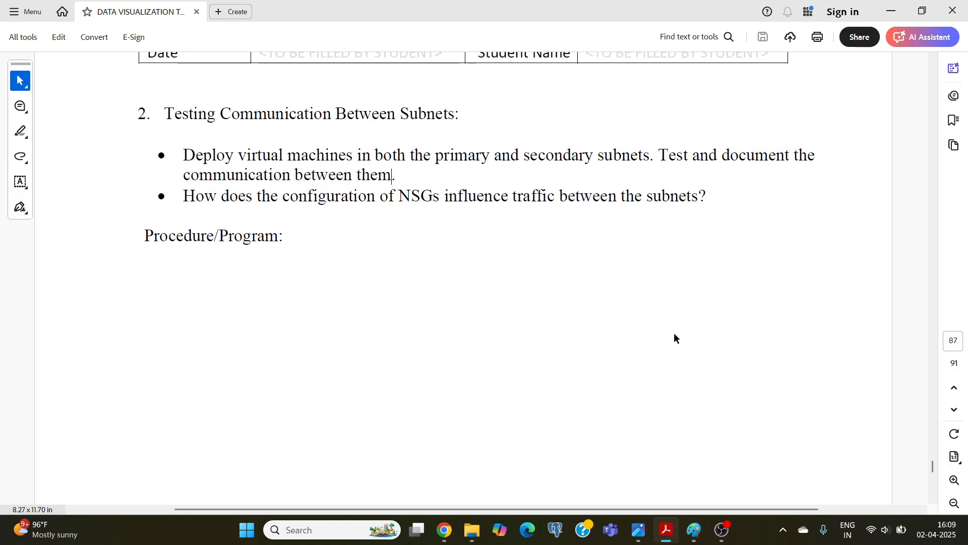
Switch to the Azure portal in Chrome, find the Virtual networks service with the search "virt", and start creating a virtual network.
left_click(451, 533)
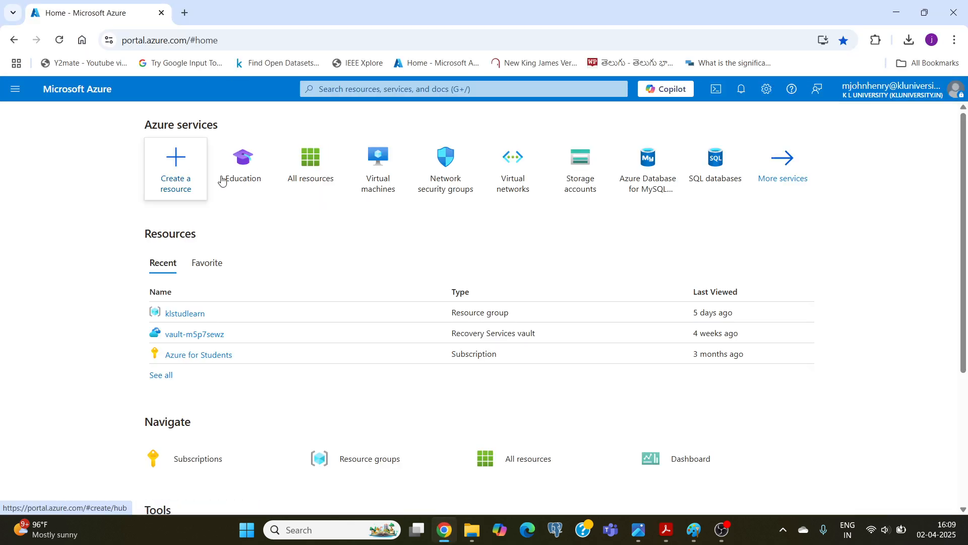
left_click(337, 91)
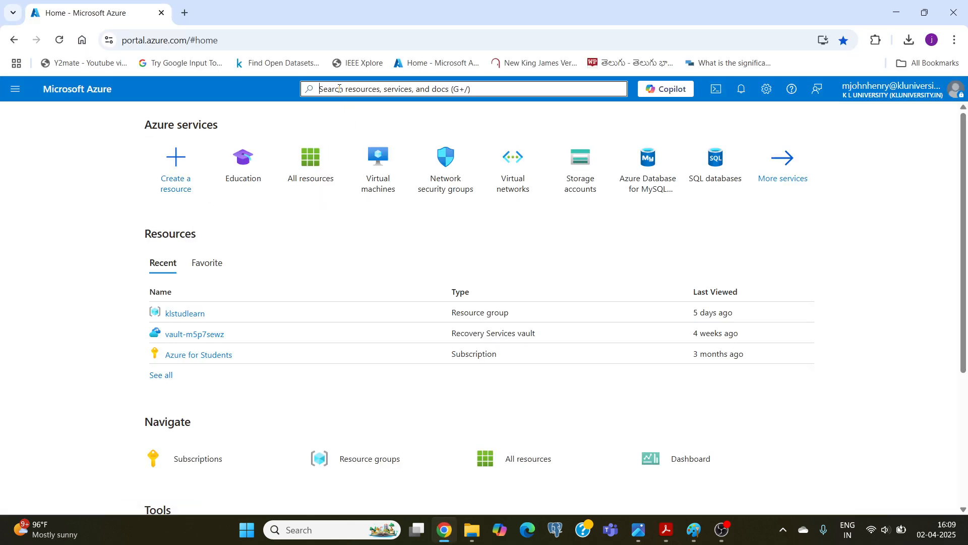
type("virt")
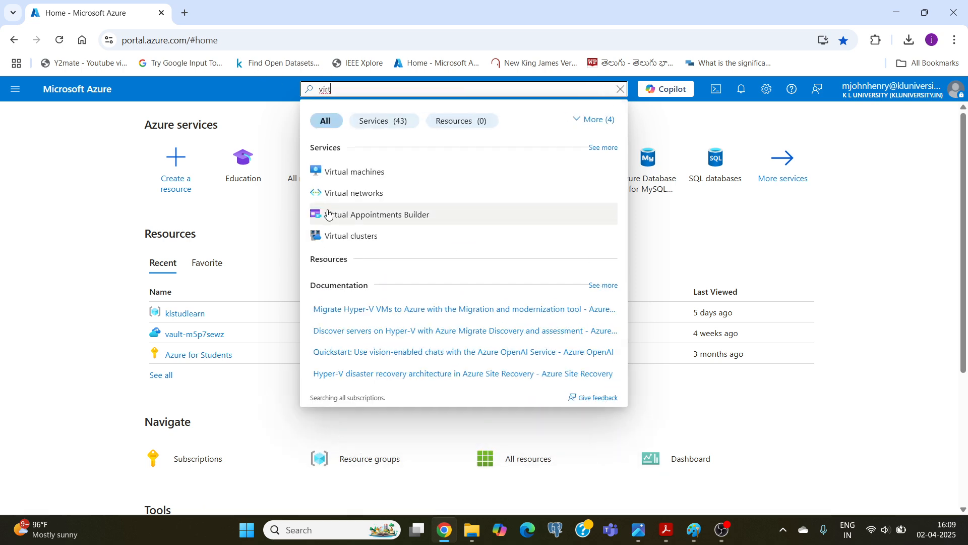
left_click(359, 194)
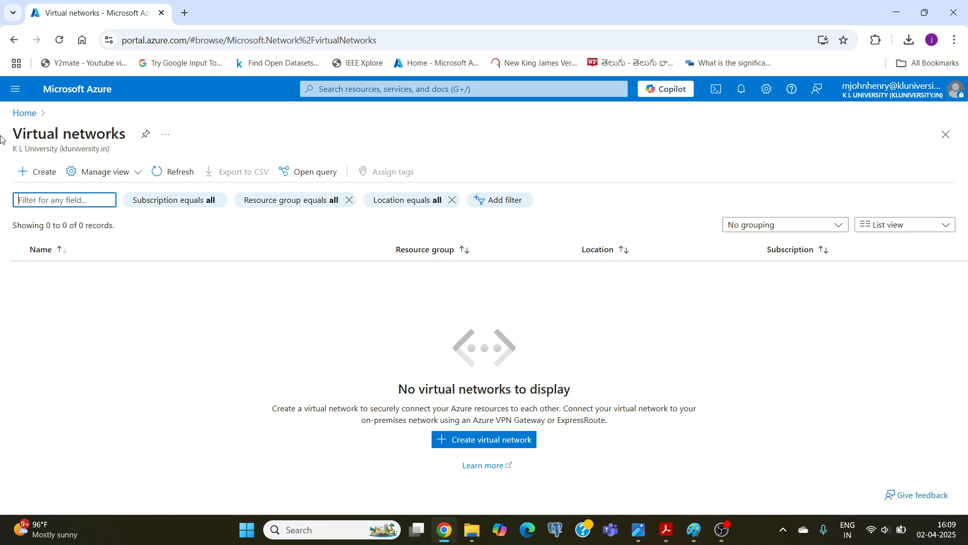
left_click(41, 174)
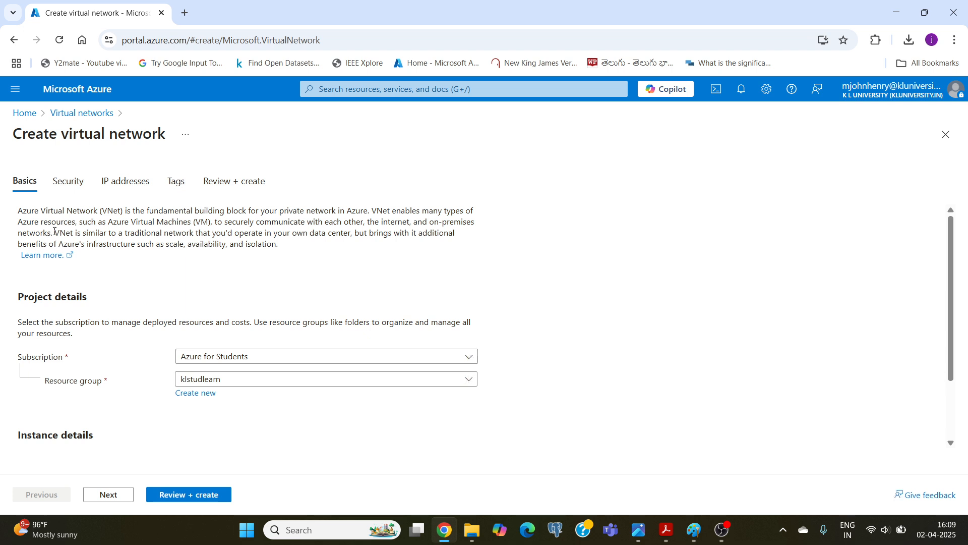
Name the virtual network kltestvn in the instance details.
scroll(353, 270, "down", 2)
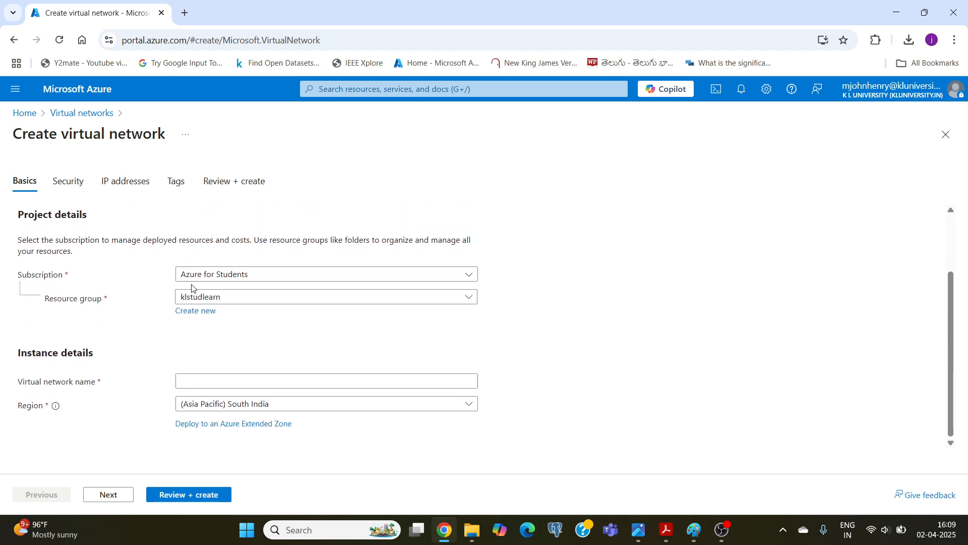
left_click(206, 376)
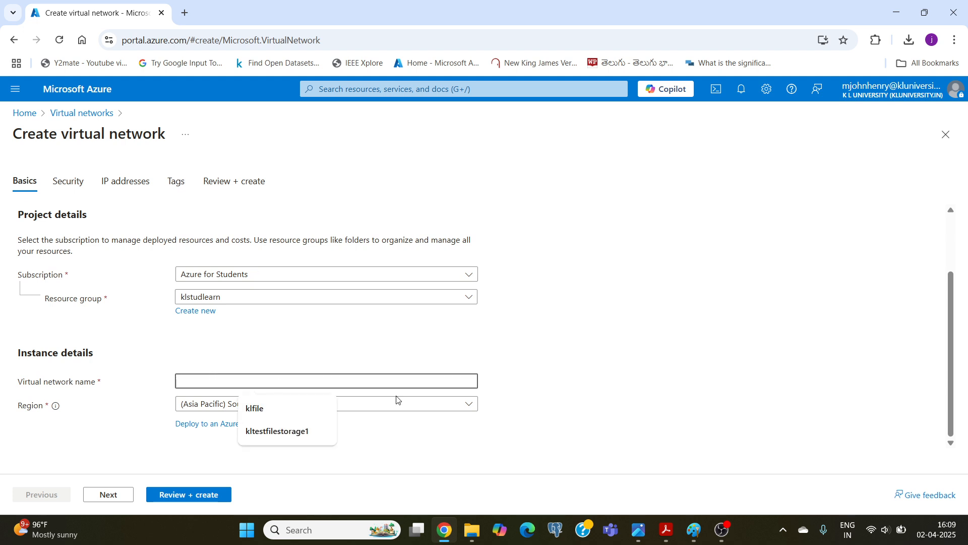
type("kltest")
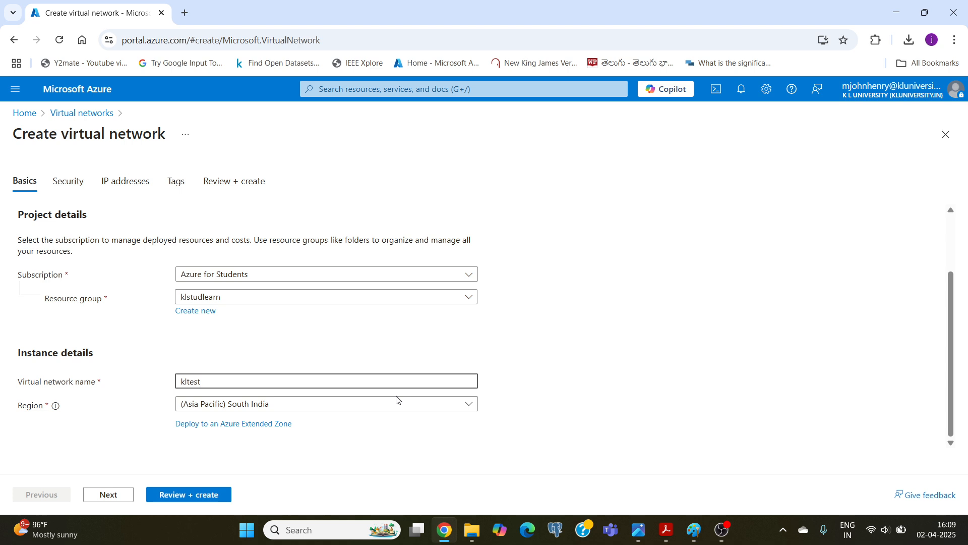
type("vn")
Set the virtual network's region to (Asia Pacific) Central India.
left_click(280, 410)
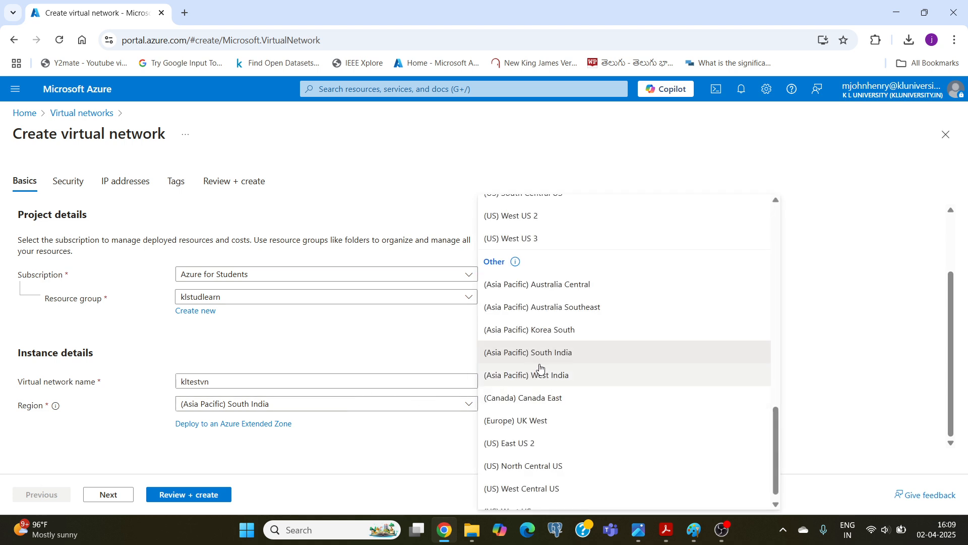
scroll(541, 367, "up", 3)
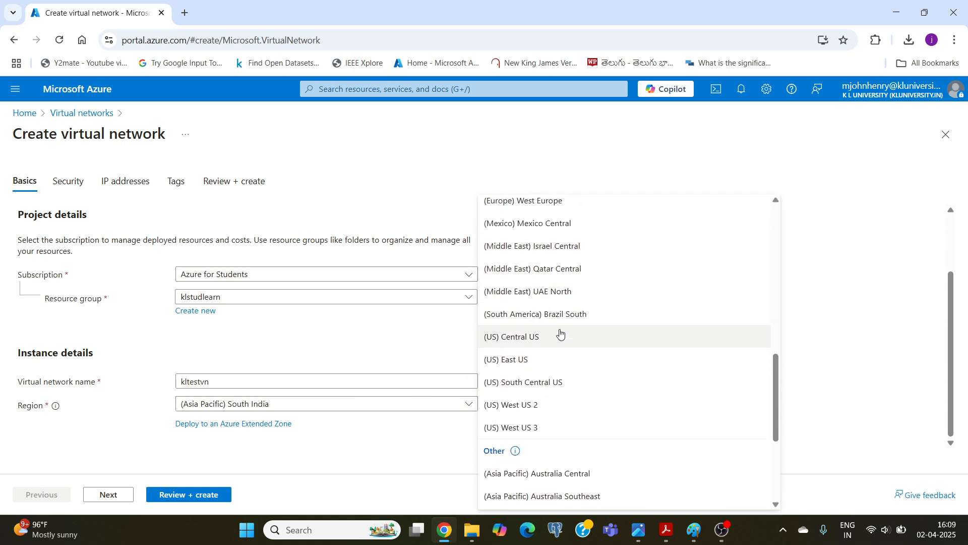
scroll(560, 333, "up", 3)
scroll(562, 335, "up", 3)
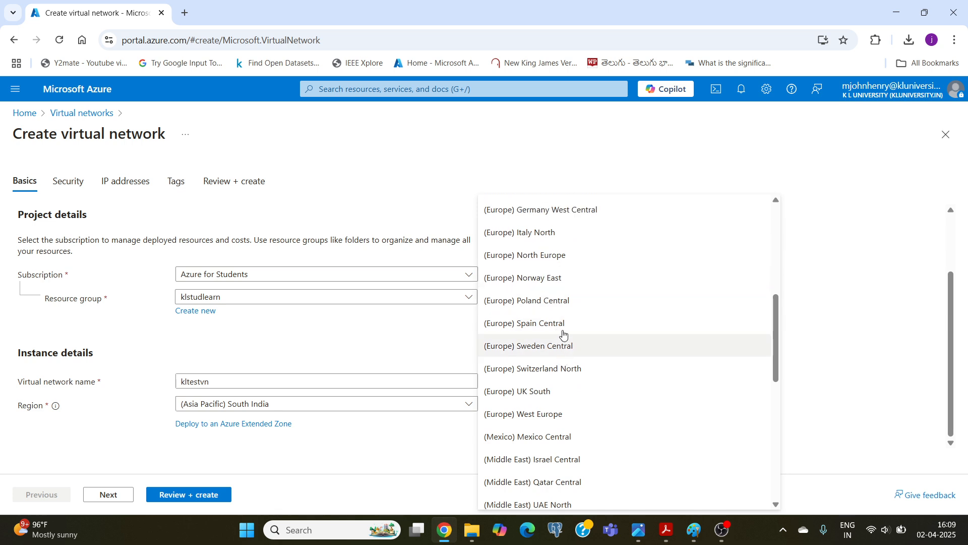
scroll(566, 325, "up", 3)
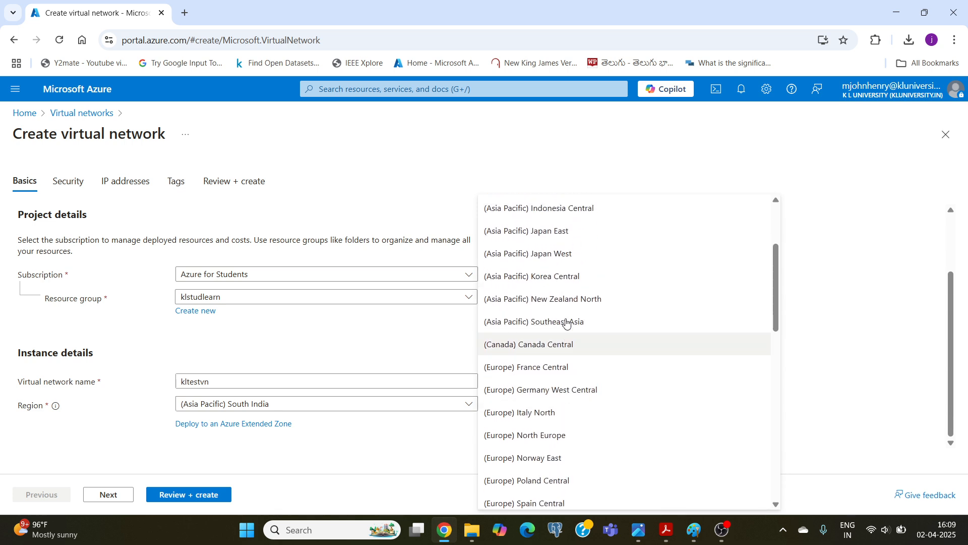
scroll(577, 313, "down", 2)
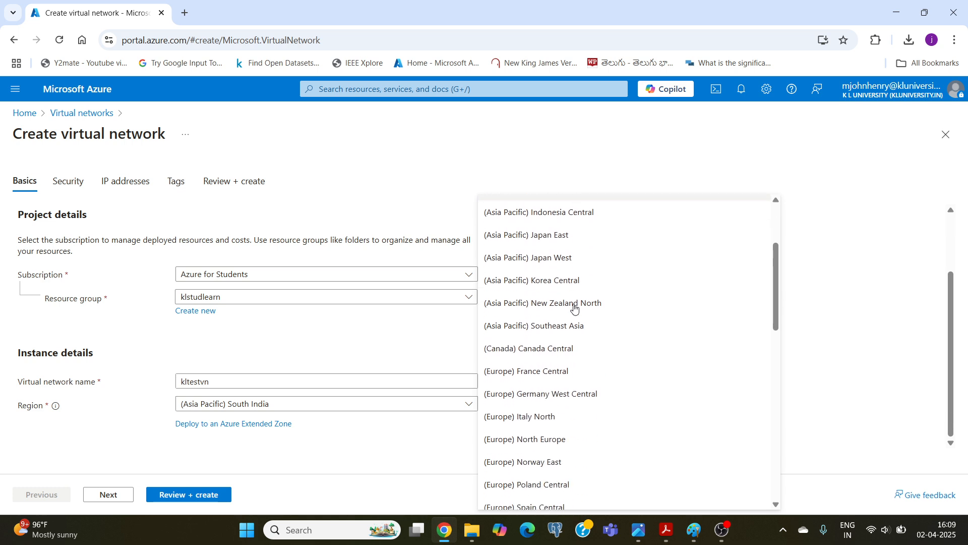
scroll(574, 308, "down", 3)
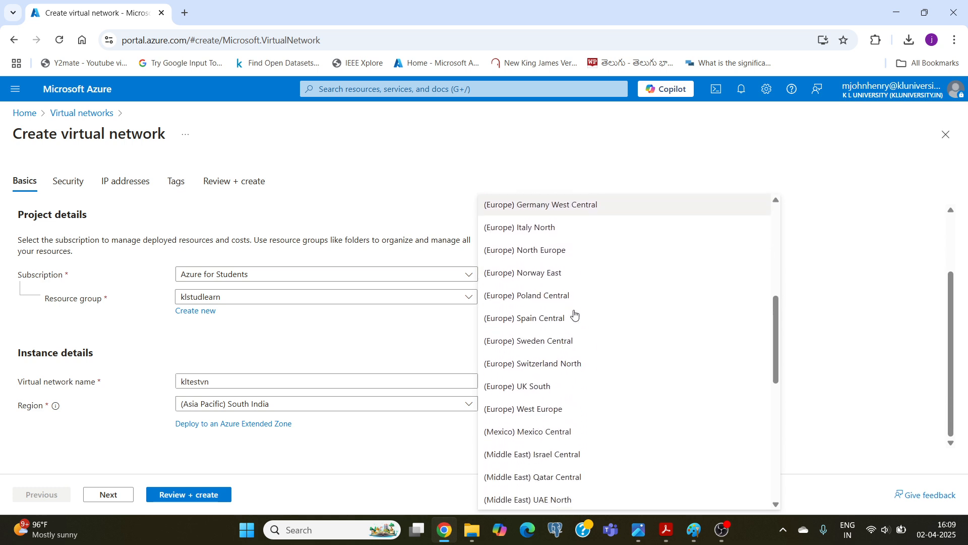
scroll(574, 317, "down", 3)
scroll(565, 326, "down", 2)
scroll(564, 326, "down", 3)
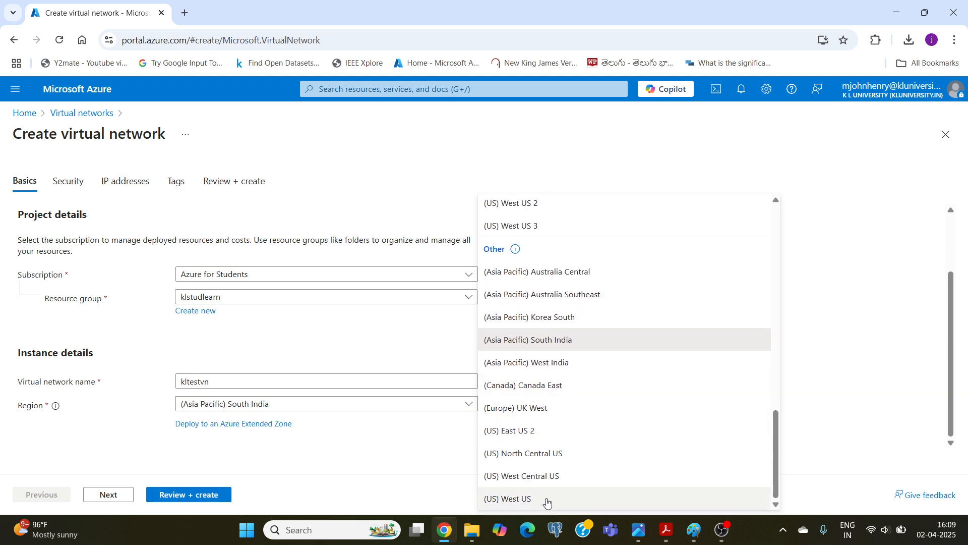
scroll(550, 482, "up", 3)
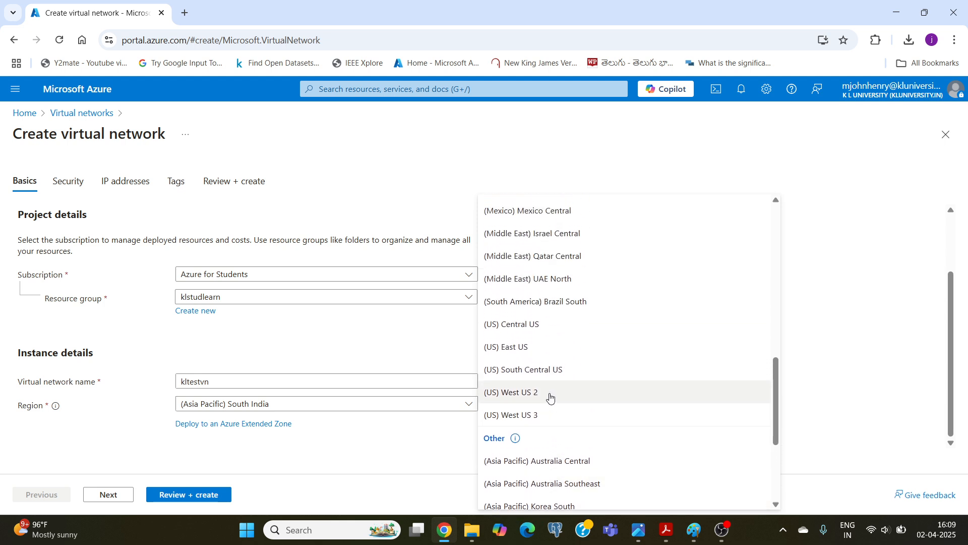
scroll(549, 398, "up", 3)
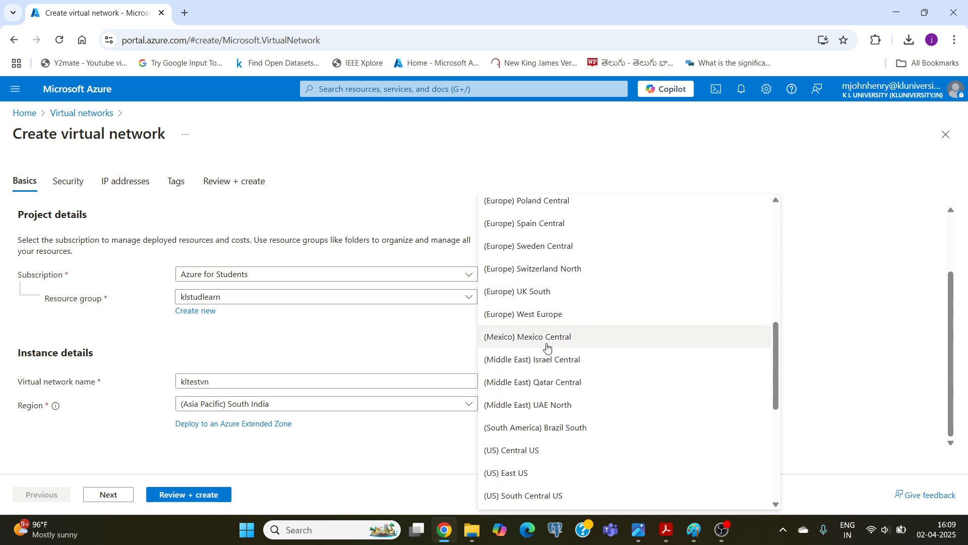
scroll(541, 306, "up", 5)
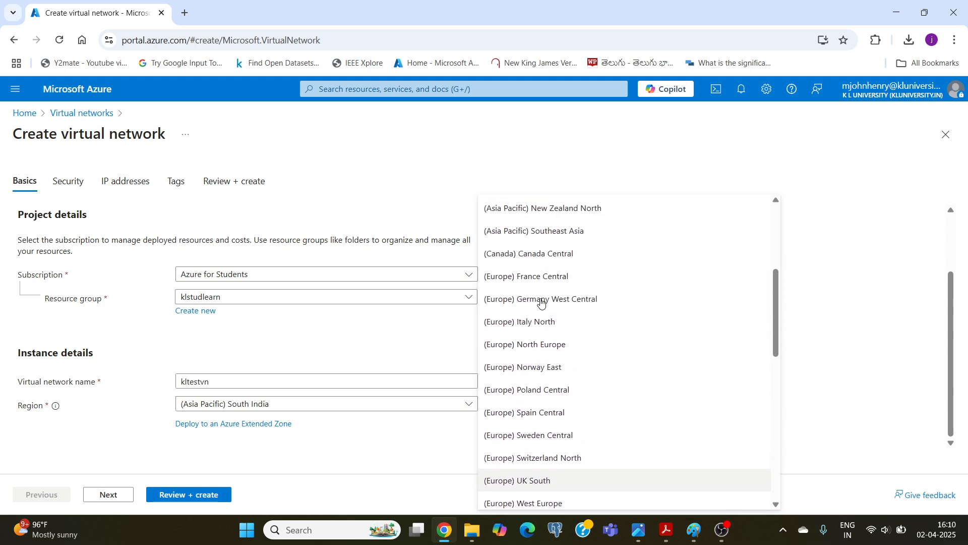
scroll(542, 301, "up", 1)
scroll(542, 302, "up", 4)
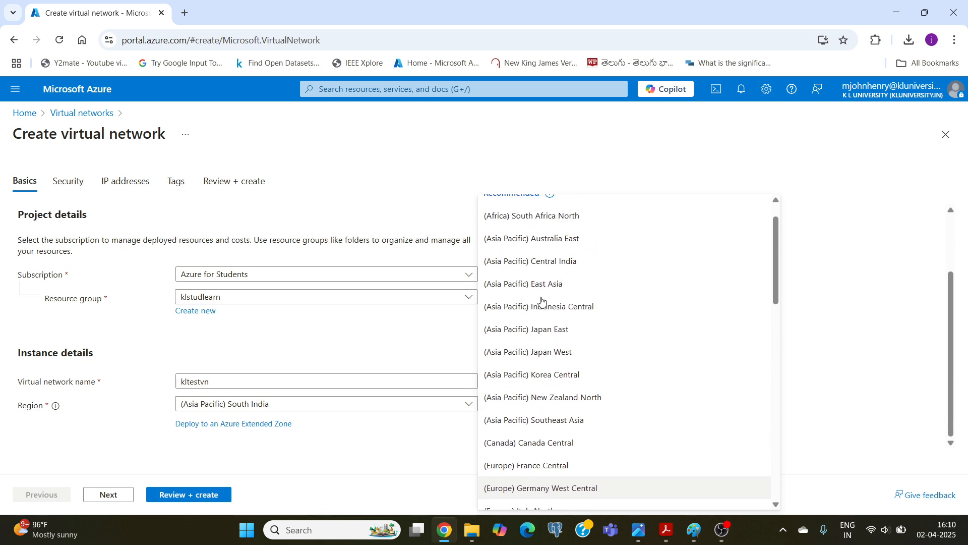
left_click(542, 302)
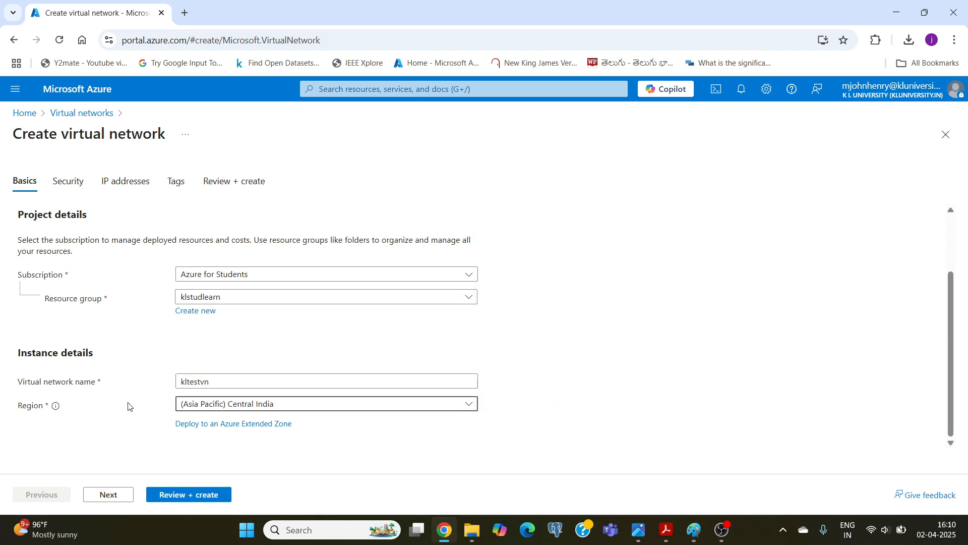
Review the Security settings, leave every option disabled, and proceed to the IP addresses settings.
left_click(105, 497)
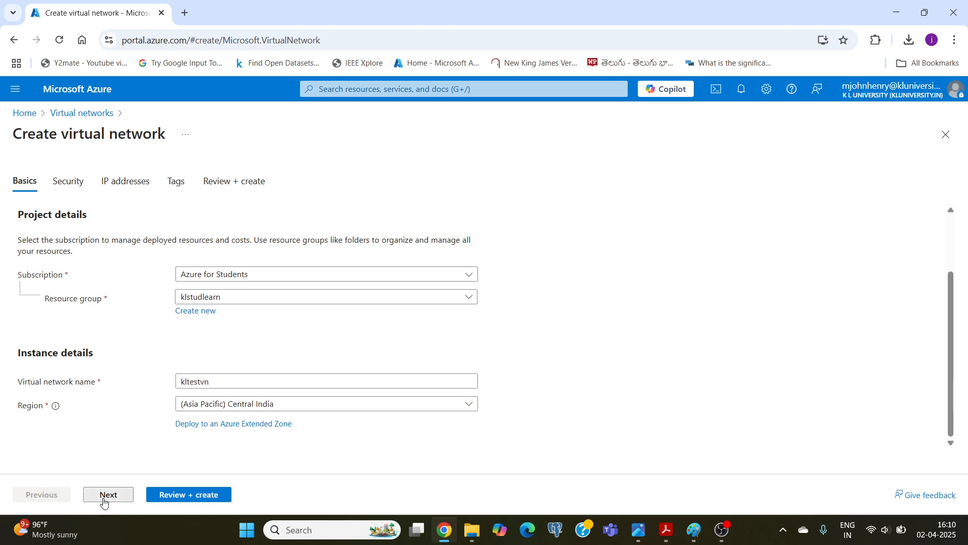
scroll(77, 278, "down", 5)
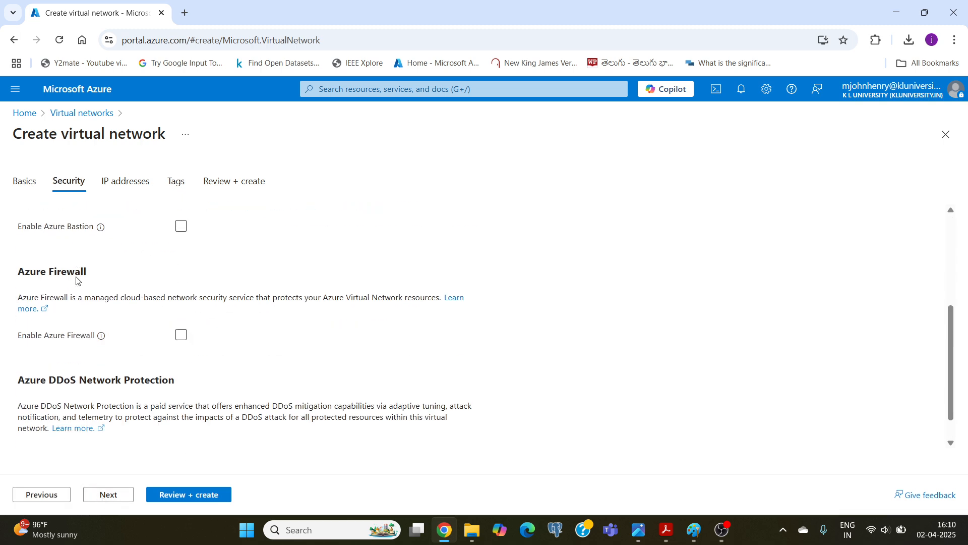
scroll(77, 280, "up", 5)
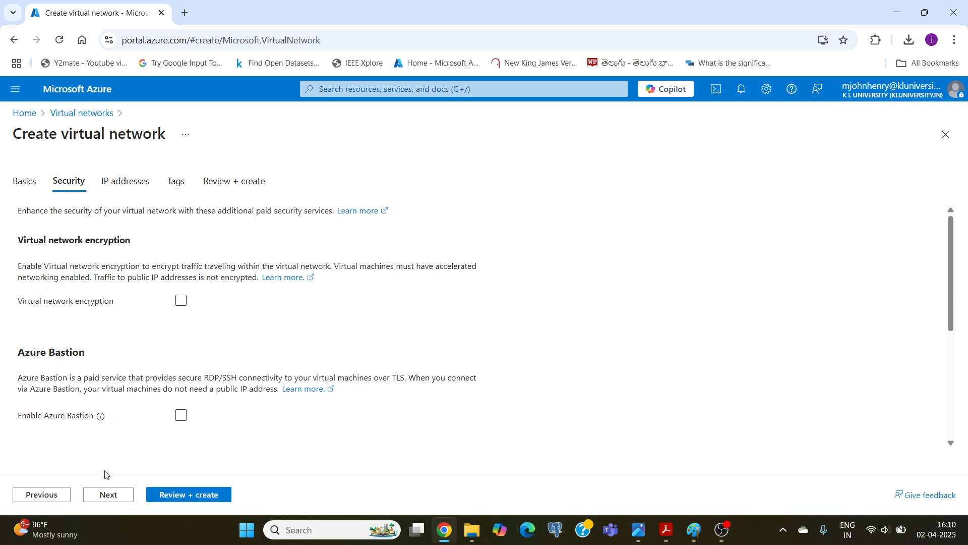
left_click(111, 493)
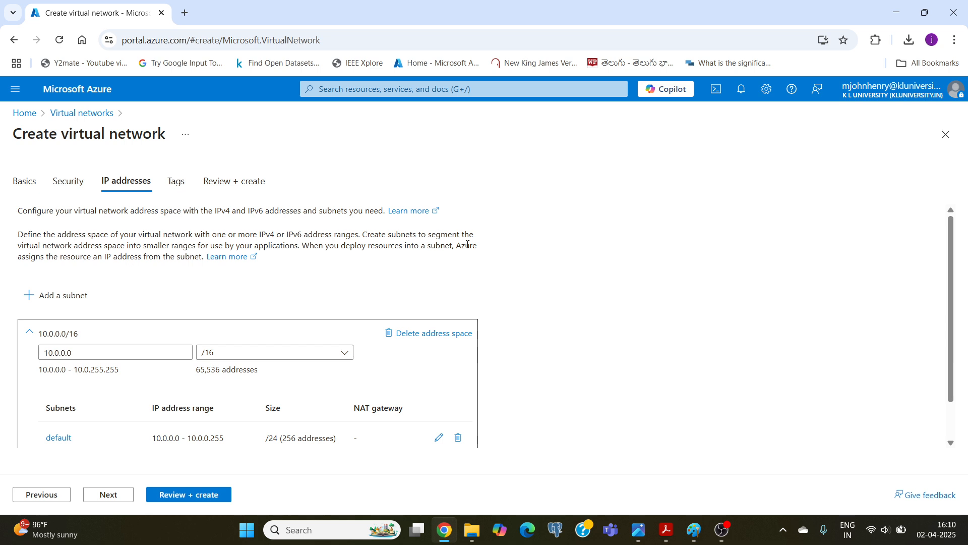
Try a /13 prefix size for the 10.0.0.0 address space.
scroll(580, 268, "down", 1)
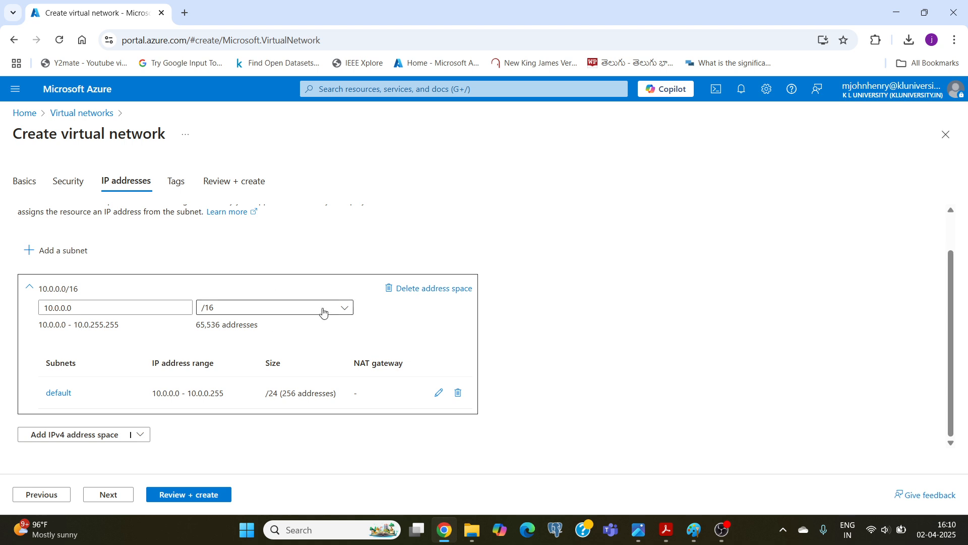
left_click(348, 309)
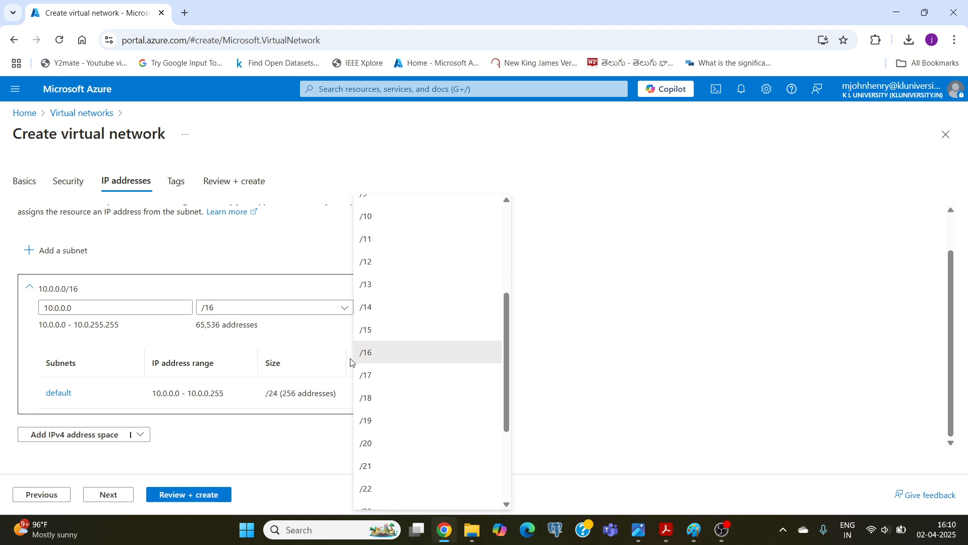
left_click(368, 286)
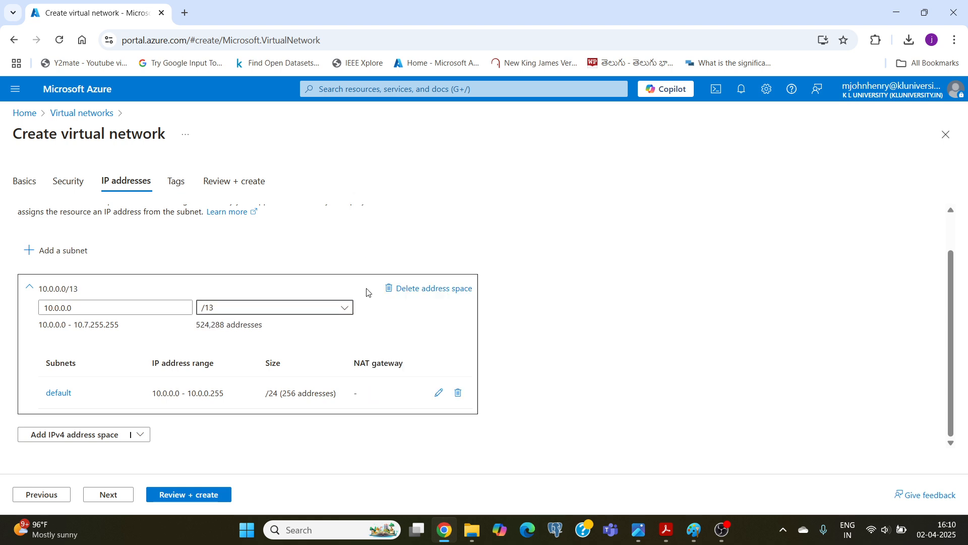
Try a /18 prefix size for the 10.0.0.0 address space and settle on /16.
left_click(343, 309)
scroll(374, 360, "down", 3)
left_click(361, 402)
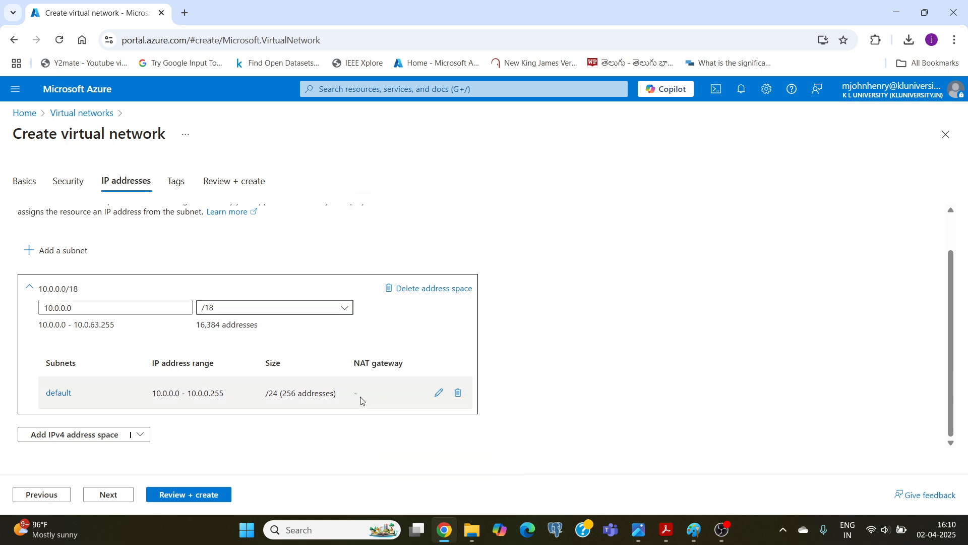
left_click(345, 312)
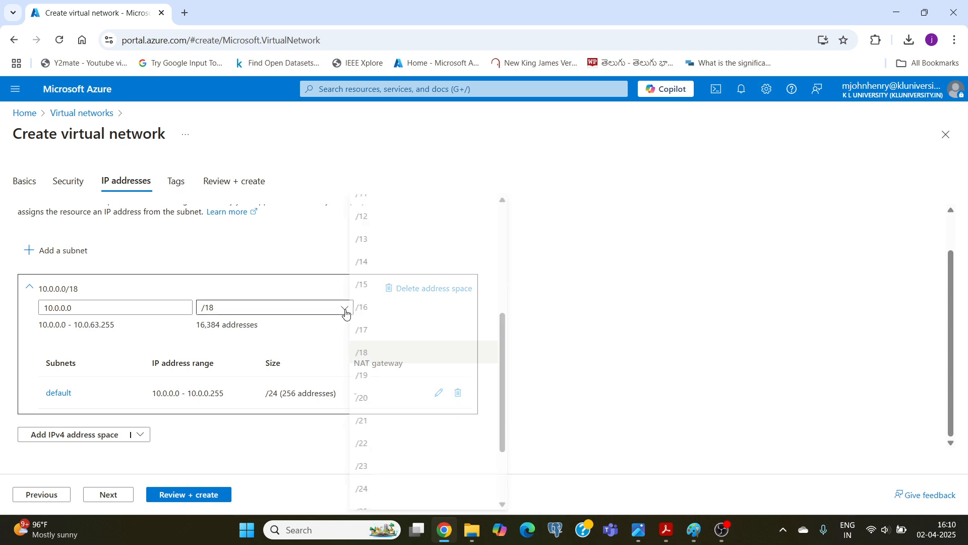
left_click(363, 307)
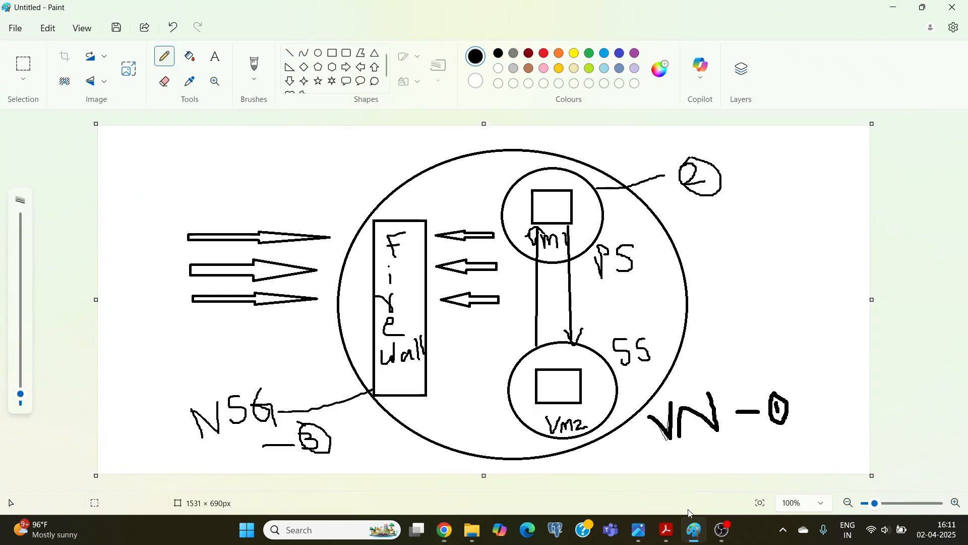
Check the design sketch in Paint and, back in the Azure portal, change the default subnet's name to PrimarySubnet.
left_click(694, 530)
left_click(445, 530)
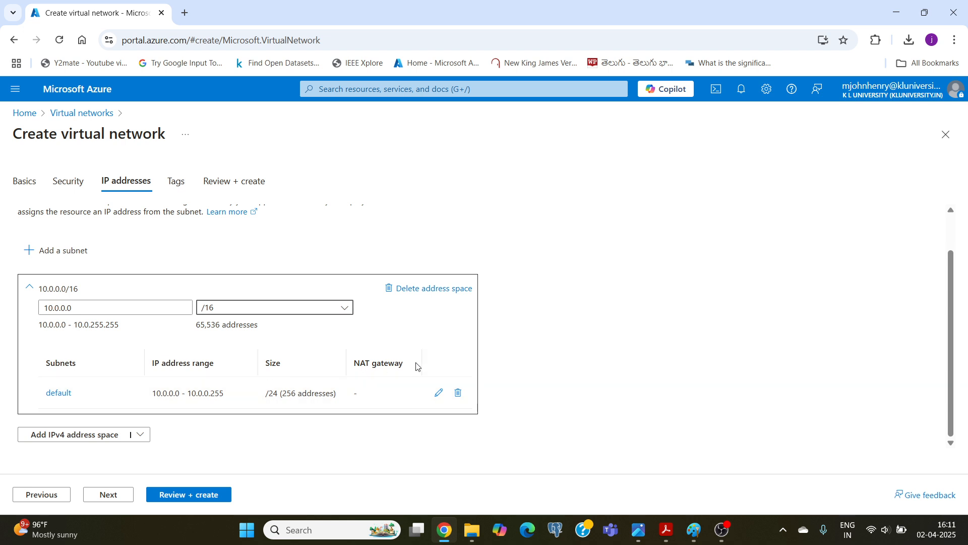
left_click(57, 395)
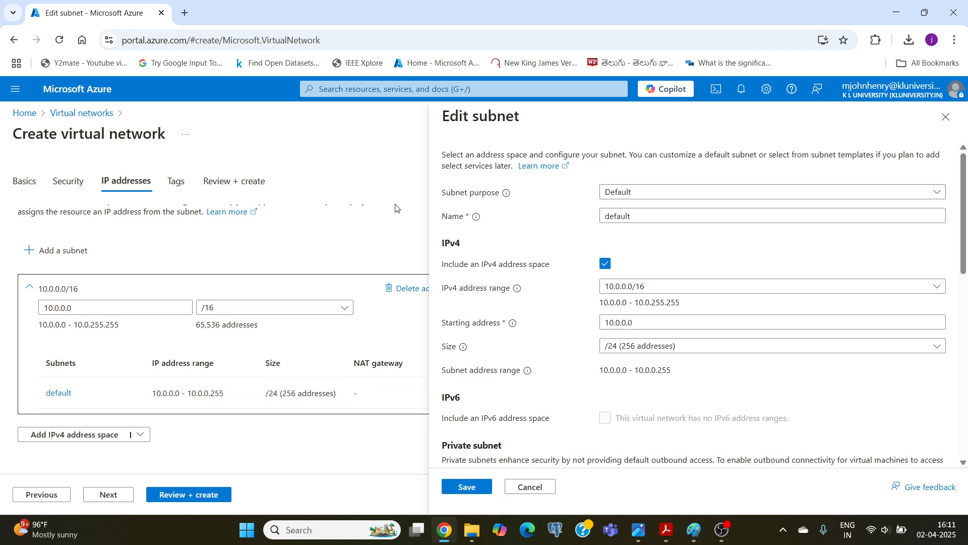
left_click(644, 217)
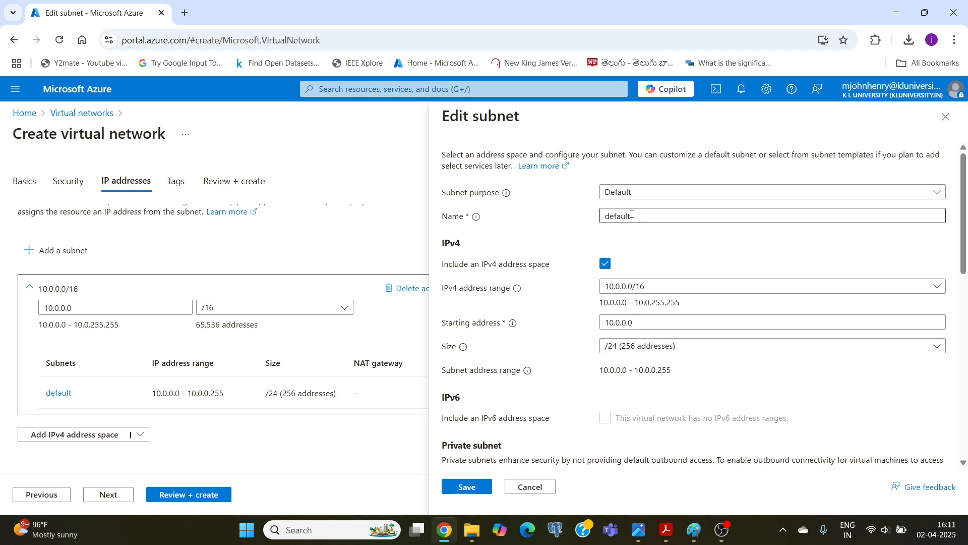
double_click(626, 216)
type("PrimaryS")
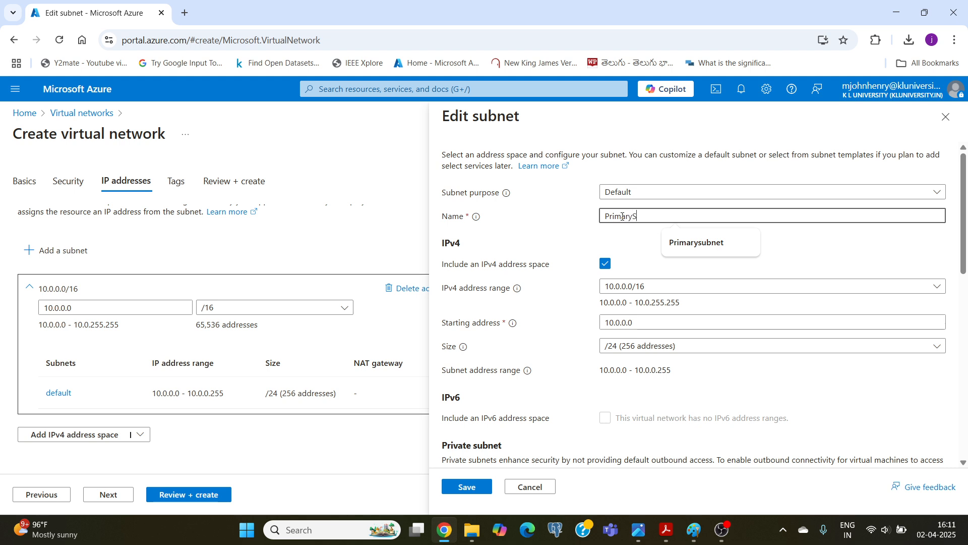
type("ubnet")
left_click(586, 249)
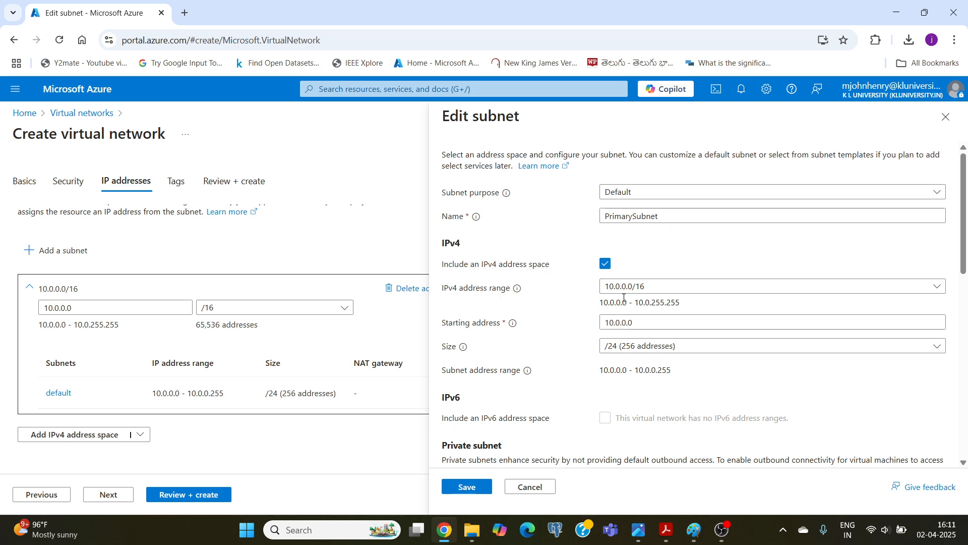
Review PrimarySubnet's remaining options, keep the network security group set to None, and save the subnet.
scroll(624, 298, "down", 1)
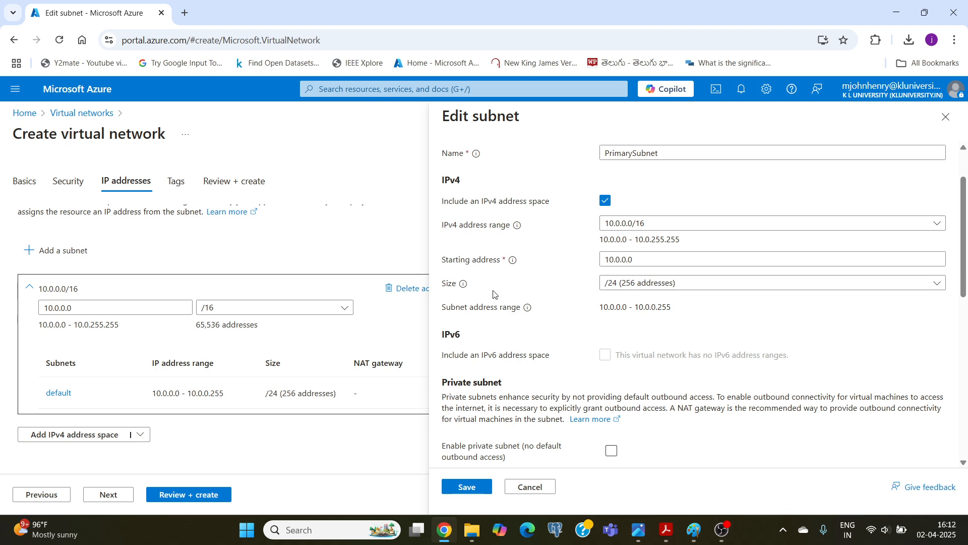
scroll(572, 317, "down", 2)
scroll(571, 317, "down", 3)
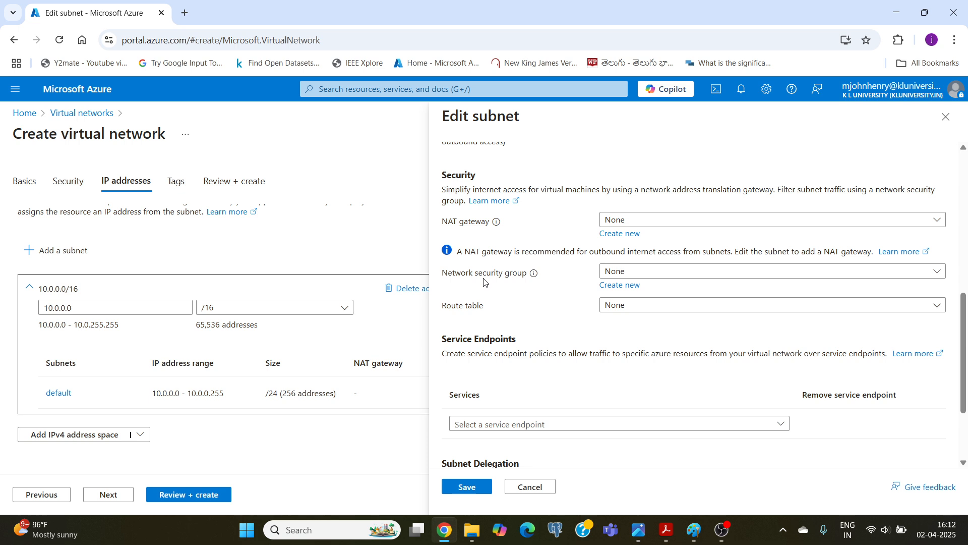
left_click(837, 275)
left_click(837, 275)
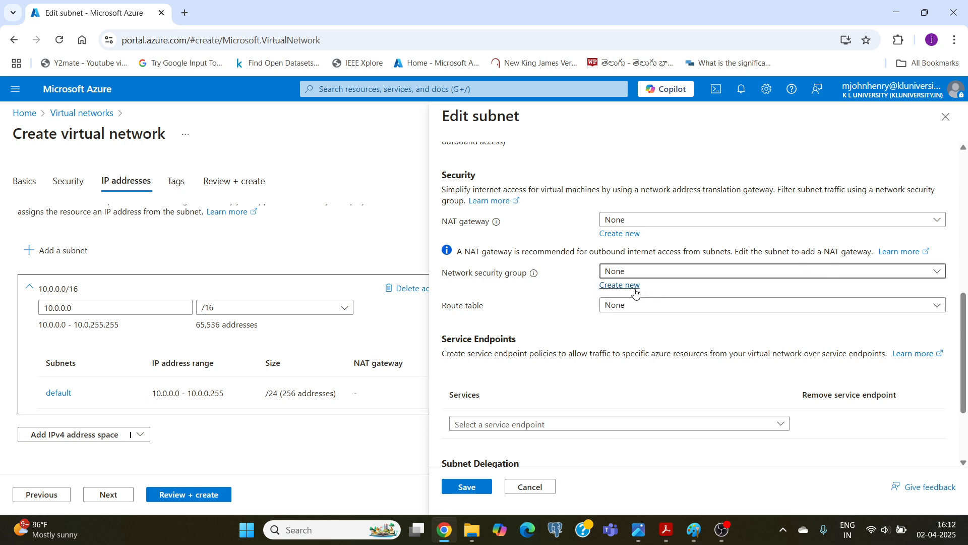
scroll(491, 341, "down", 2)
scroll(492, 341, "down", 1)
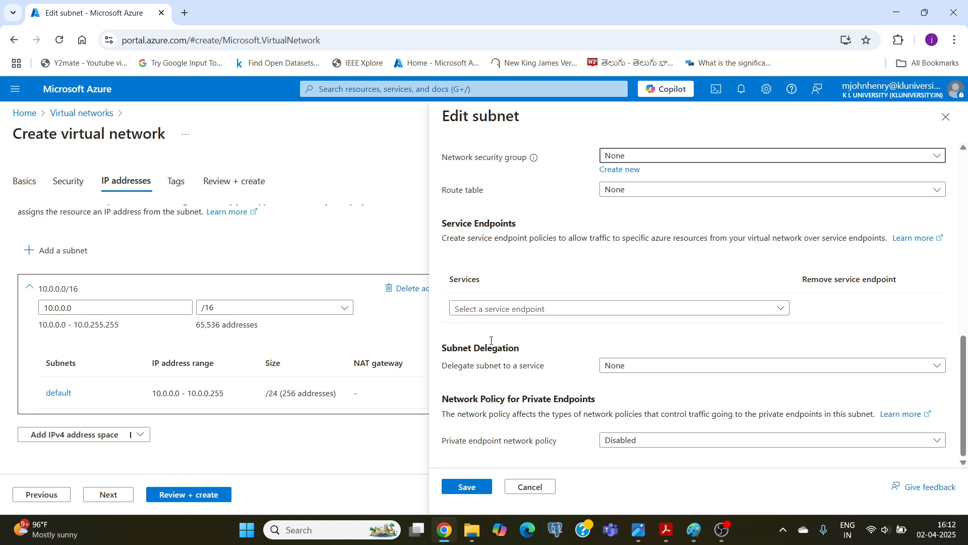
left_click(468, 486)
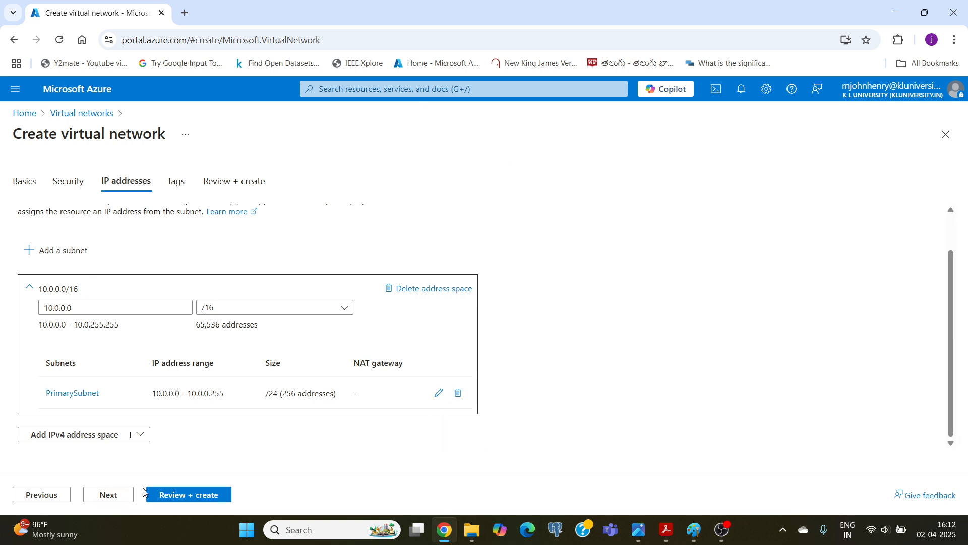
Review the virtual network's configuration summary and create kltestvn.
left_click(181, 496)
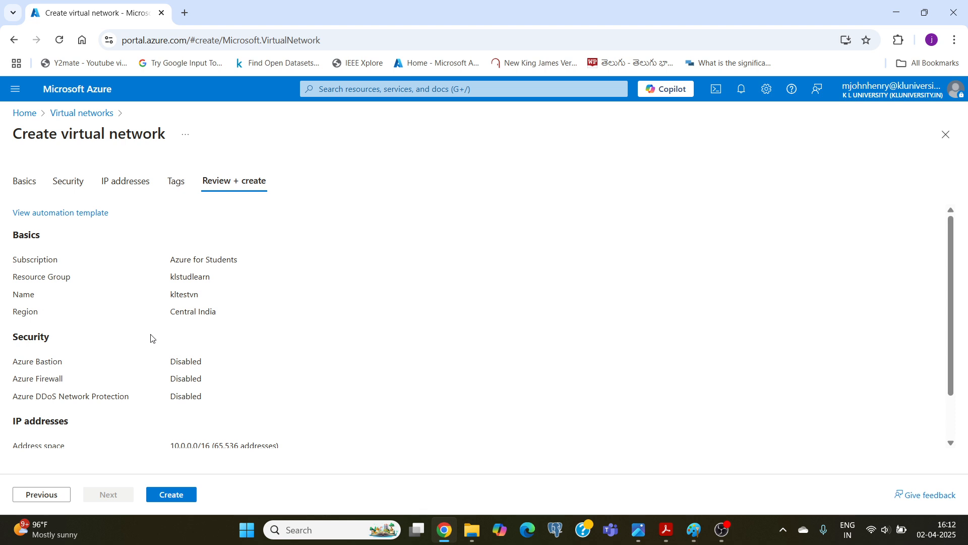
scroll(161, 403, "down", 1)
left_click(173, 494)
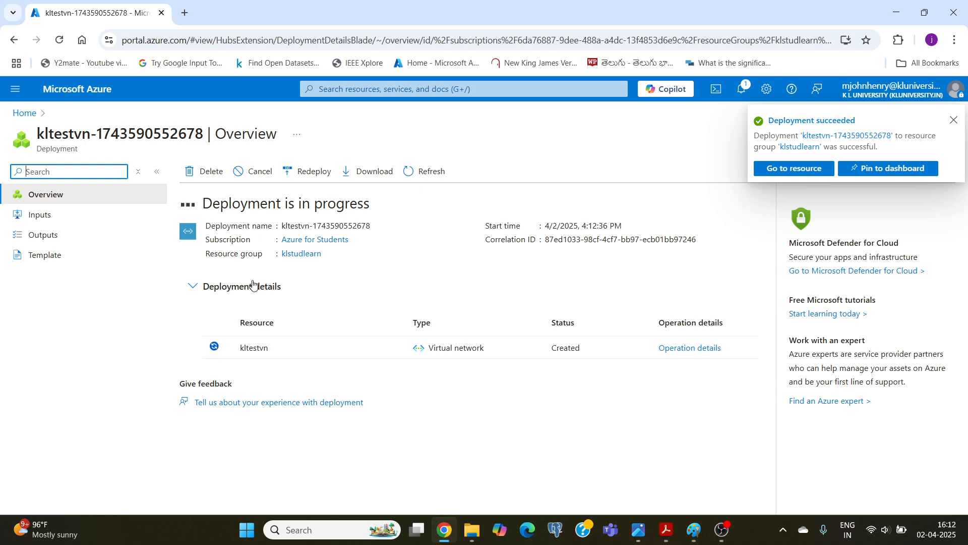
Check the design sketch in Paint and open the kltestvn virtual network from the Azure portal's recent resources.
left_click(690, 535)
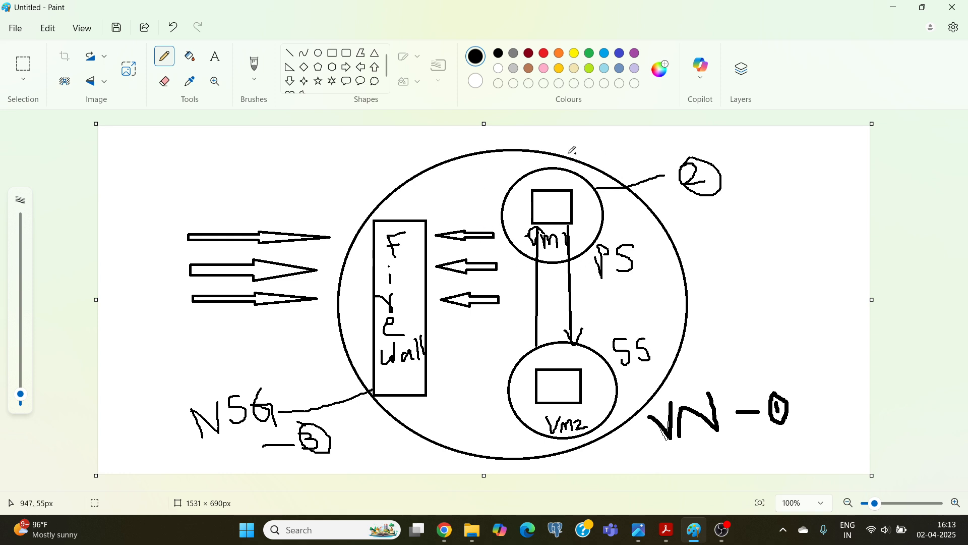
mouse_move(668, 527)
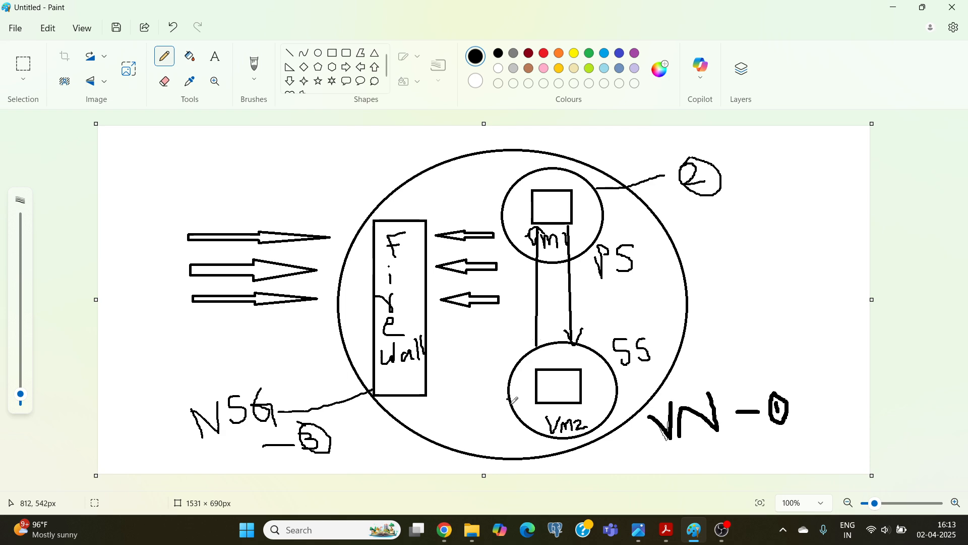
left_click(447, 531)
left_click(66, 93)
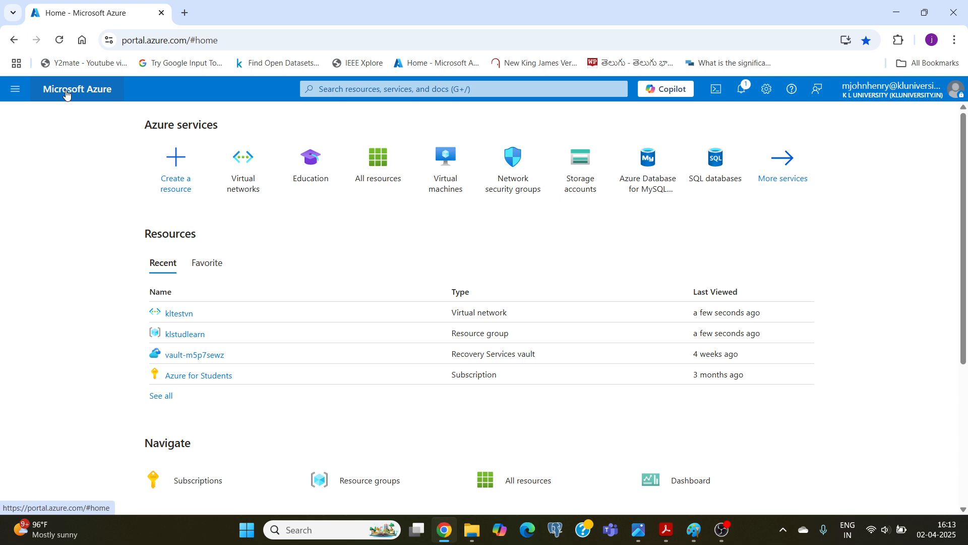
left_click(179, 314)
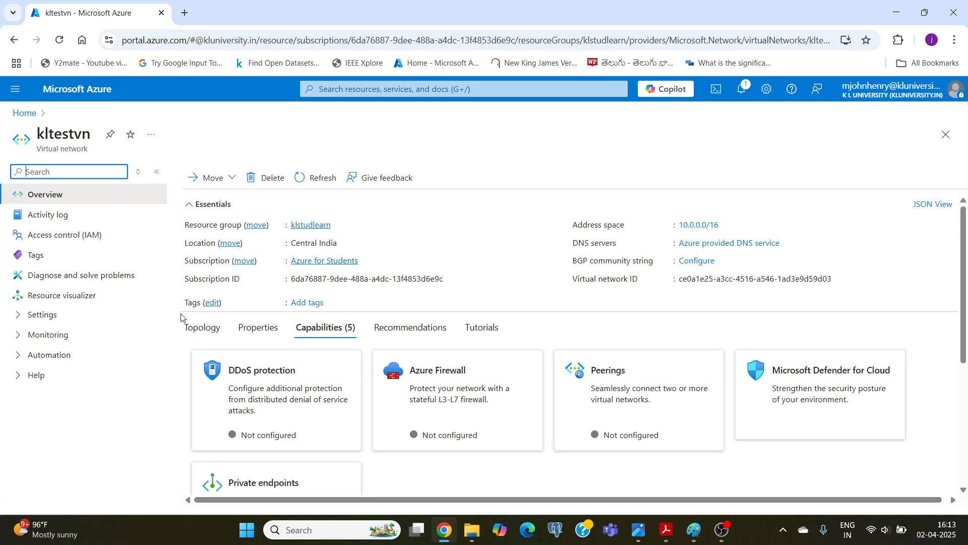
Look through kltestvn's capabilities and open its list of subnets.
left_click(18, 315)
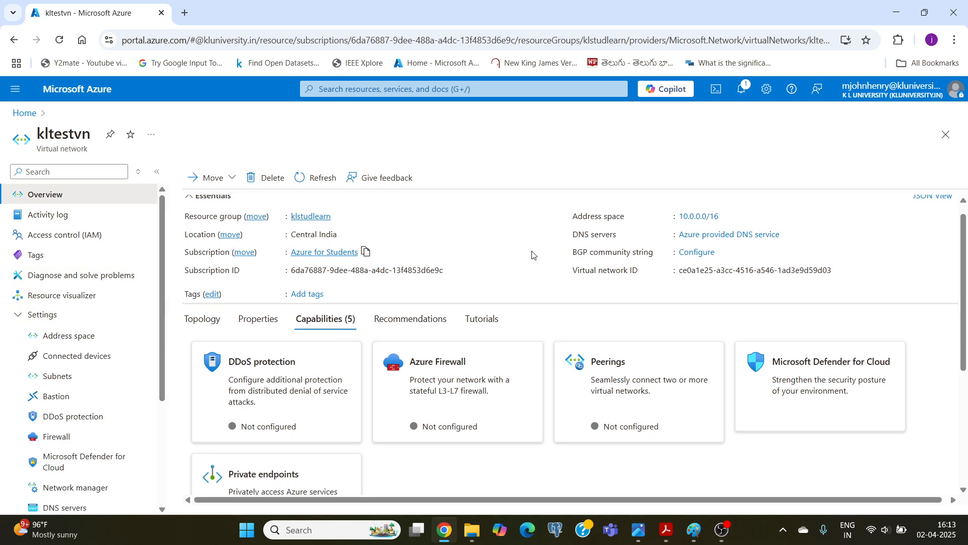
scroll(534, 255, "down", 2)
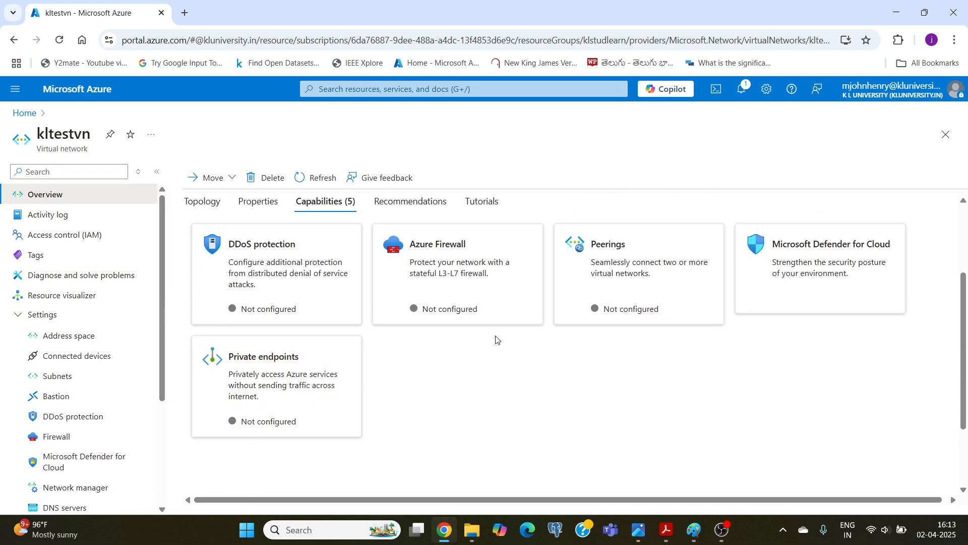
scroll(497, 339, "down", 2)
scroll(496, 340, "up", 2)
left_click(58, 379)
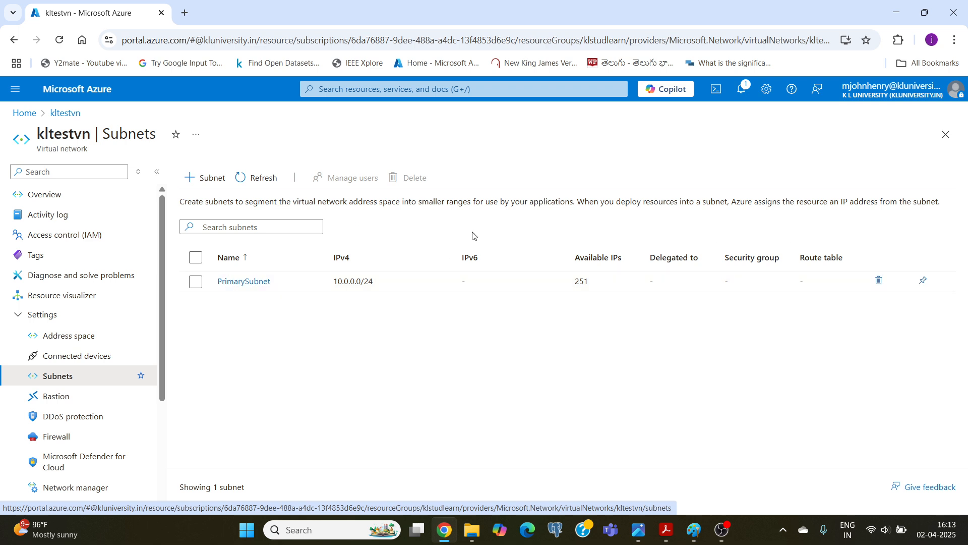
Start a new subnet in kltestvn and name it SecondarySubnet.
left_click(212, 182)
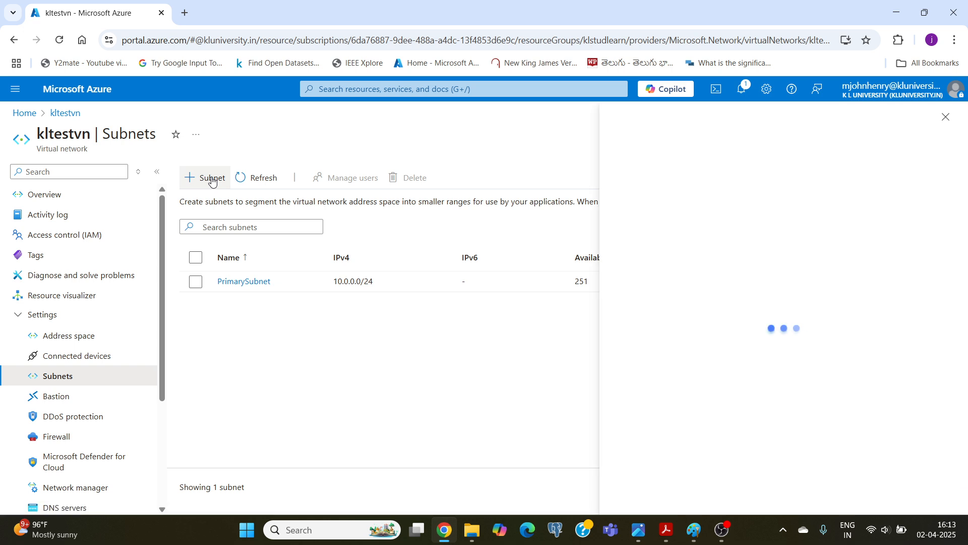
left_click(619, 216)
double_click(620, 215)
type("SecondarySubnet")
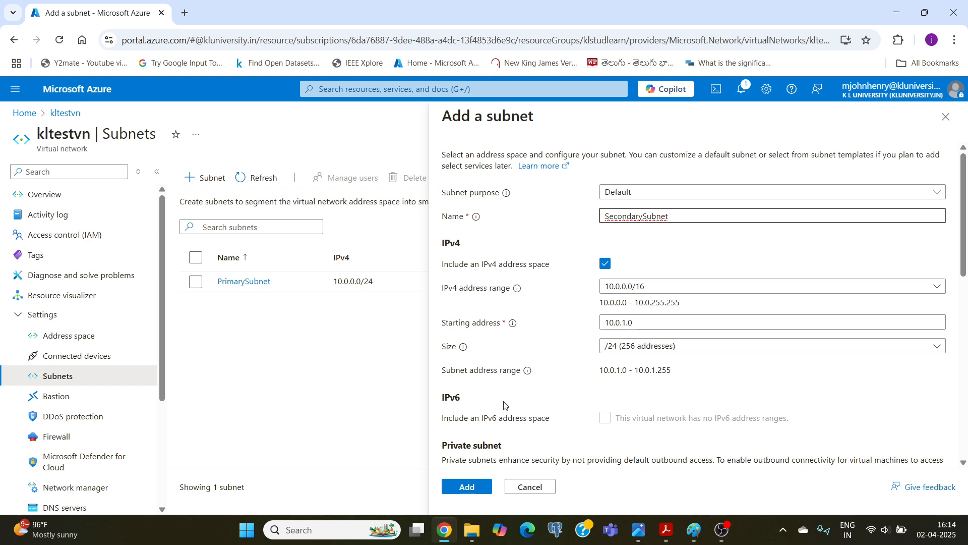
Review SecondarySubnet's security, service endpoint and delegation options, keep the defaults, and add the subnet.
scroll(507, 393, "down", 3)
scroll(507, 393, "down", 4)
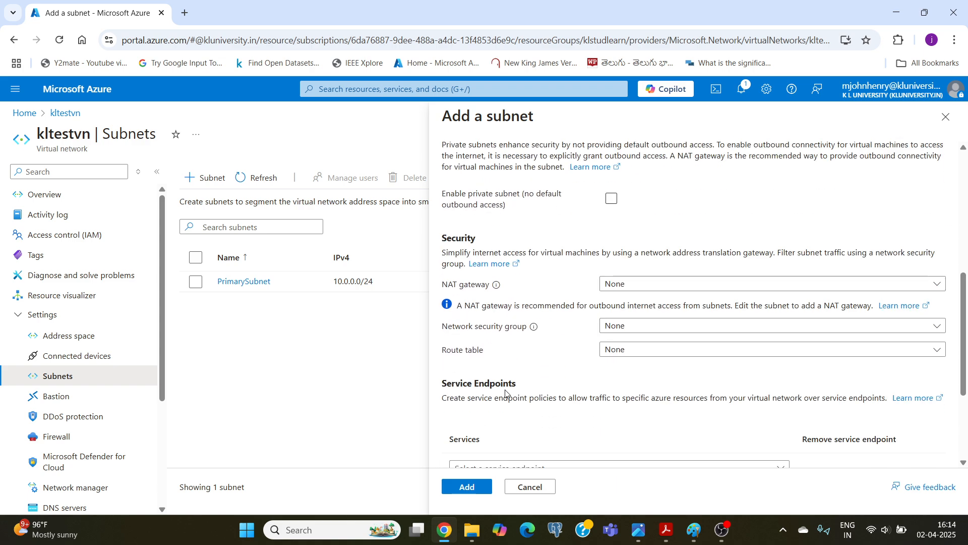
scroll(507, 393, "down", 3)
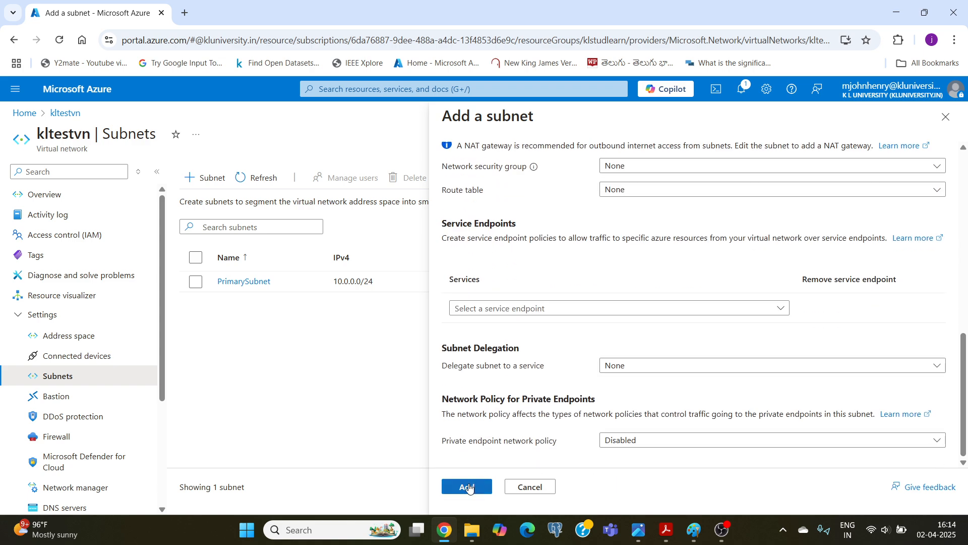
scroll(493, 386, "up", 3)
scroll(492, 388, "down", 3)
left_click(453, 485)
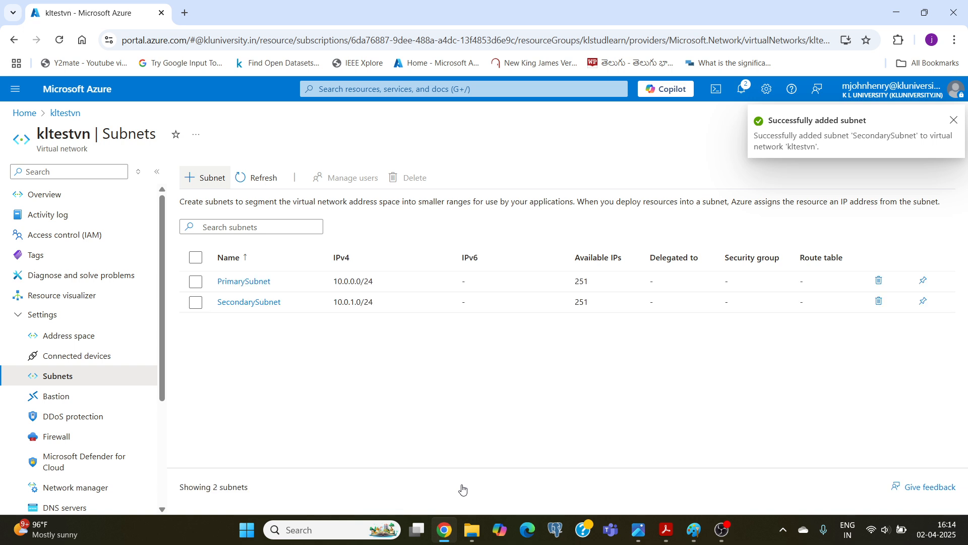
Inspect the address settings of PrimarySubnet and SecondarySubnet, and close them without changes.
left_click(251, 286)
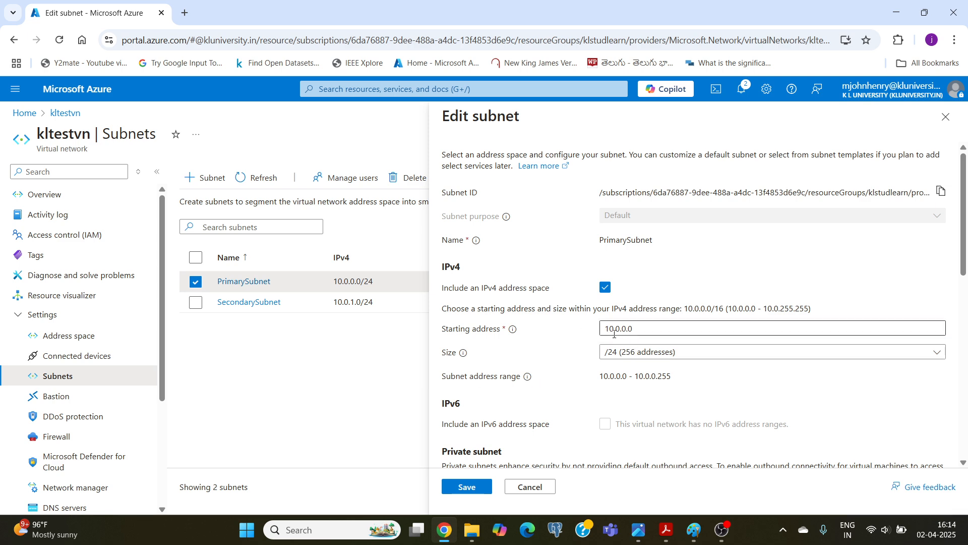
left_click(246, 303)
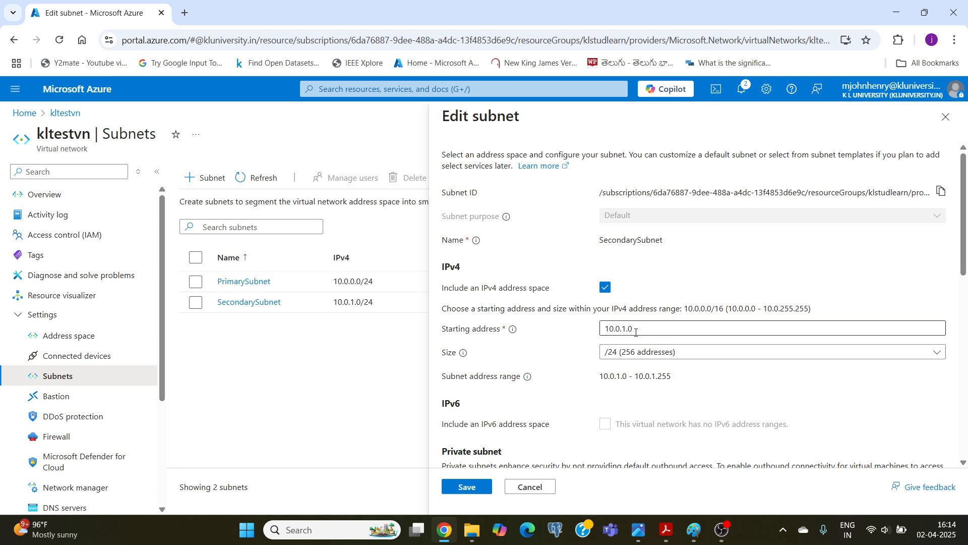
left_click(529, 487)
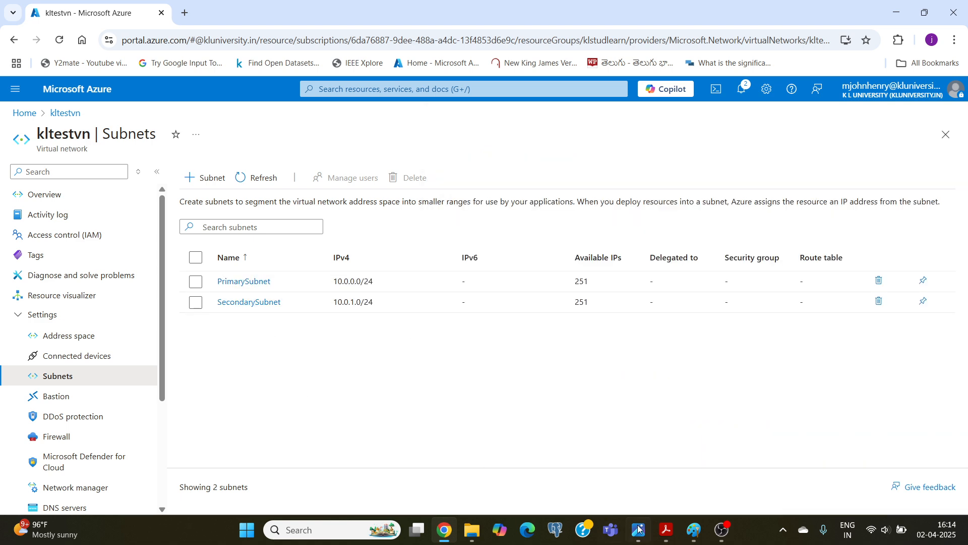
Check the design sketch in Paint, and in the Azure portal search for nsg and open Network security groups.
left_click(690, 535)
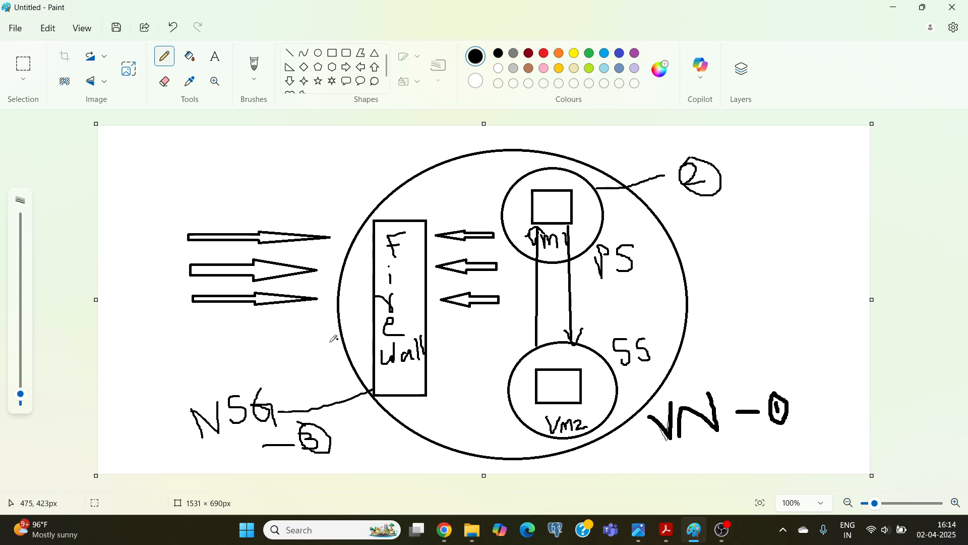
left_click(447, 529)
left_click(81, 96)
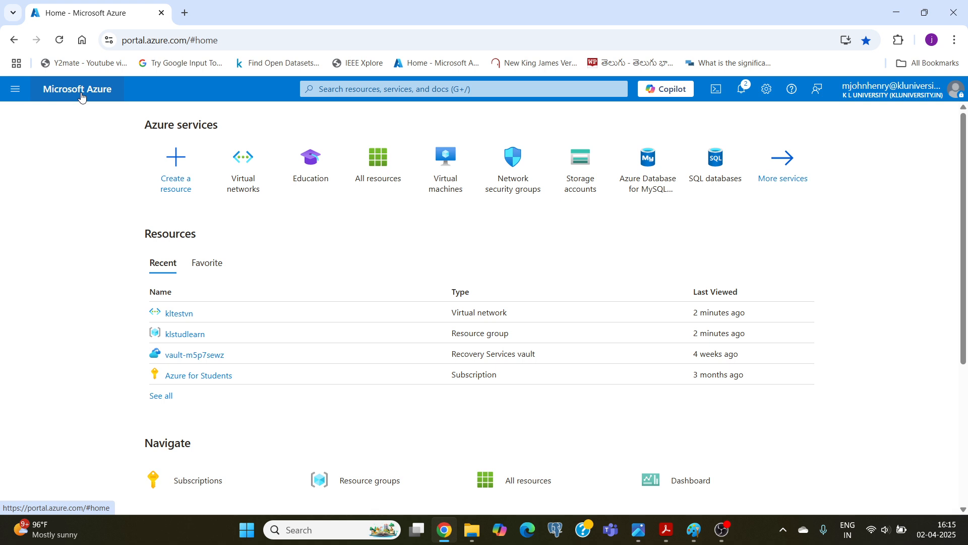
left_click(352, 87)
type("nsg")
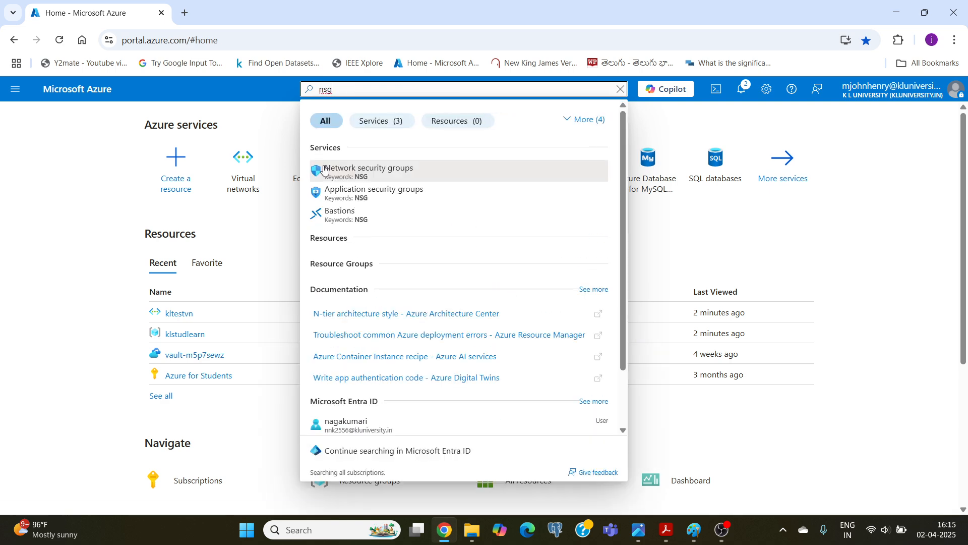
left_click(360, 174)
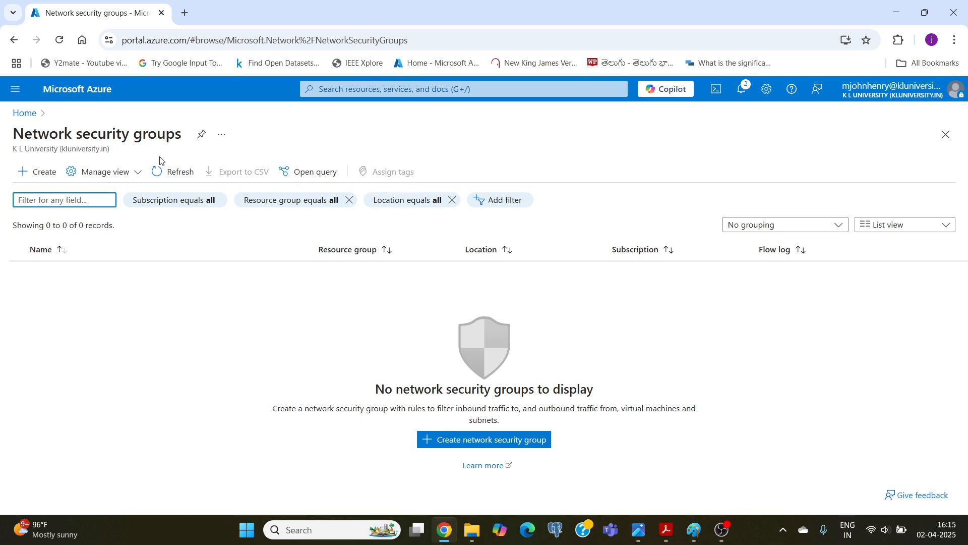
Start a new network security group in resource group klstudlearn and name it klnsg.
left_click(40, 178)
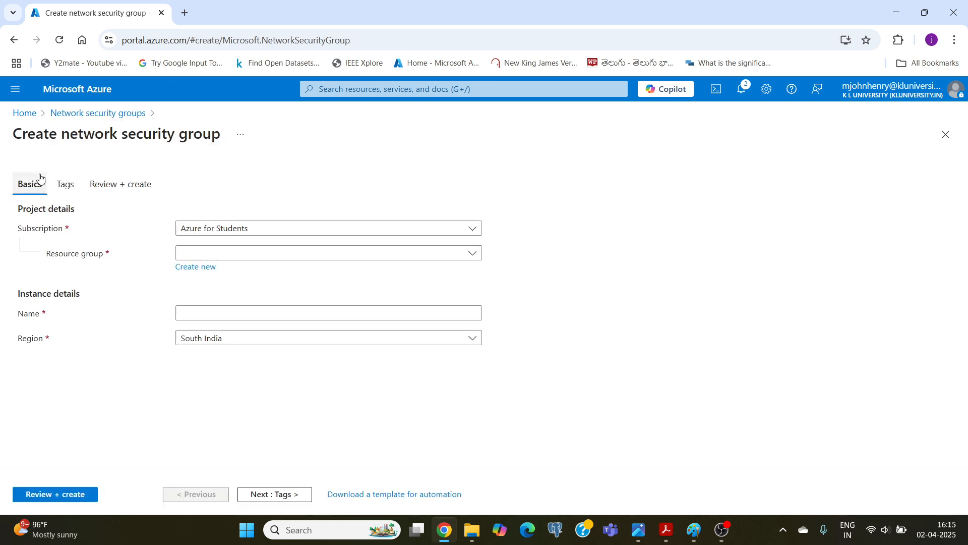
left_click(237, 255)
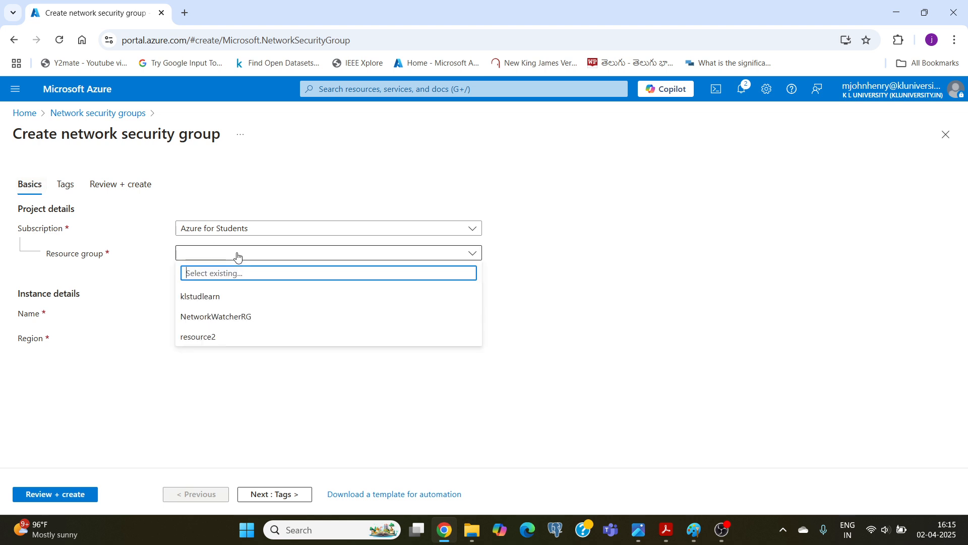
left_click(209, 301)
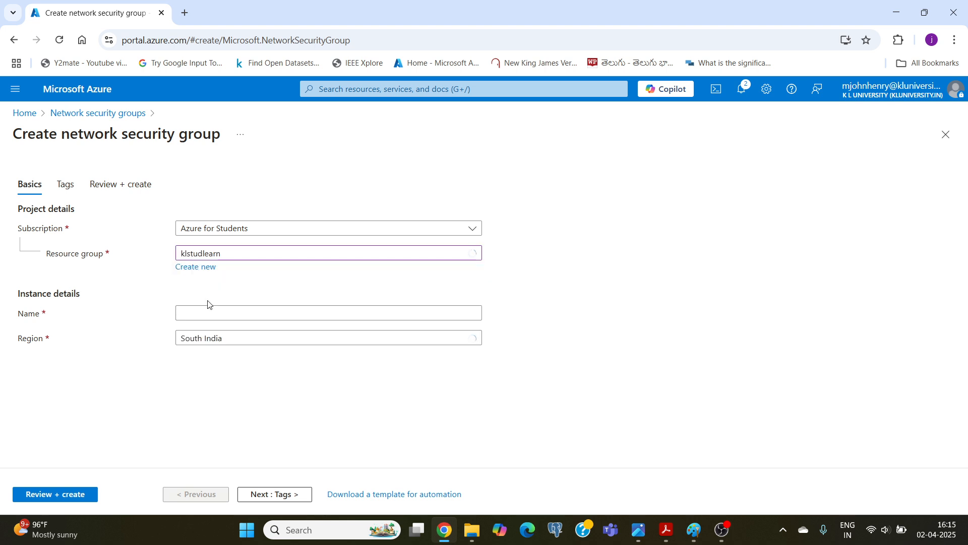
left_click(199, 312)
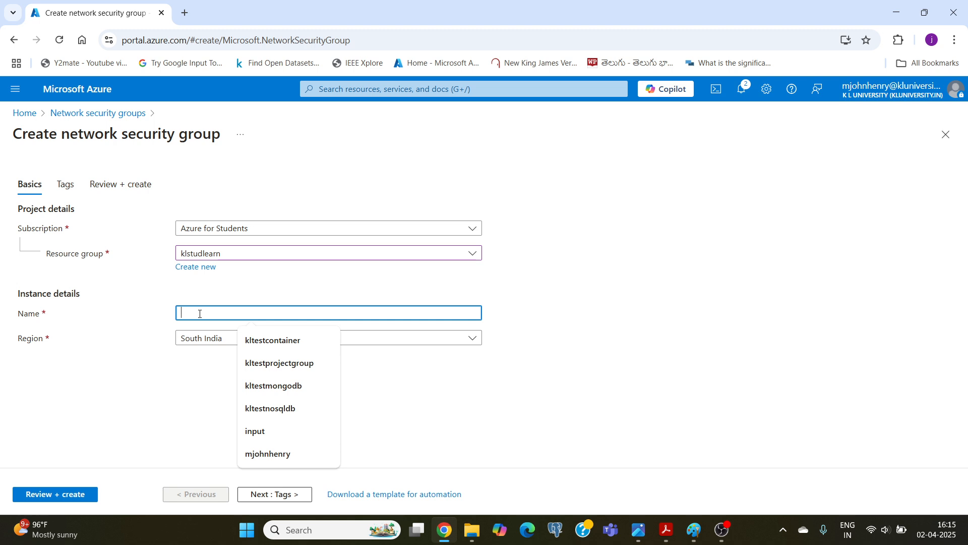
type("klnsg")
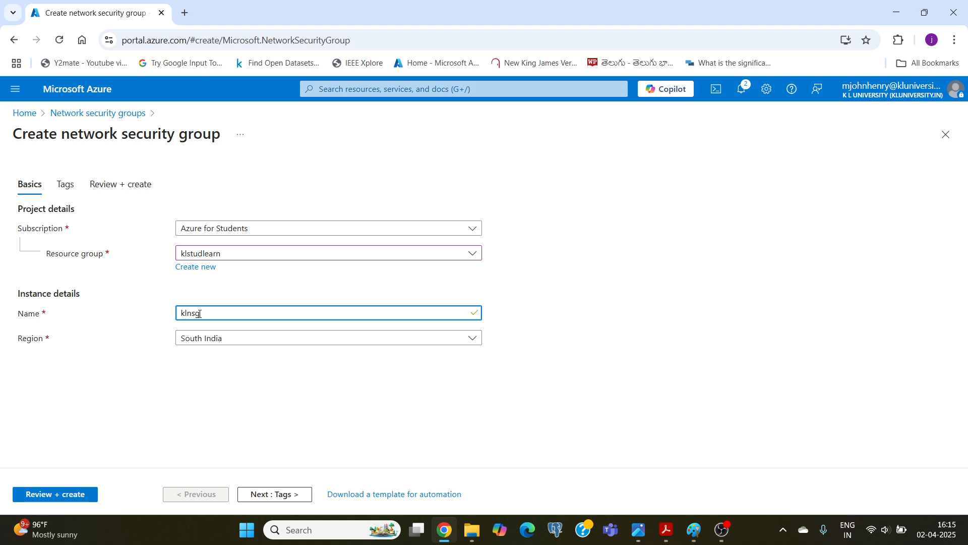
Set the klnsg region to Central India, then review and create the network security group.
left_click(205, 340)
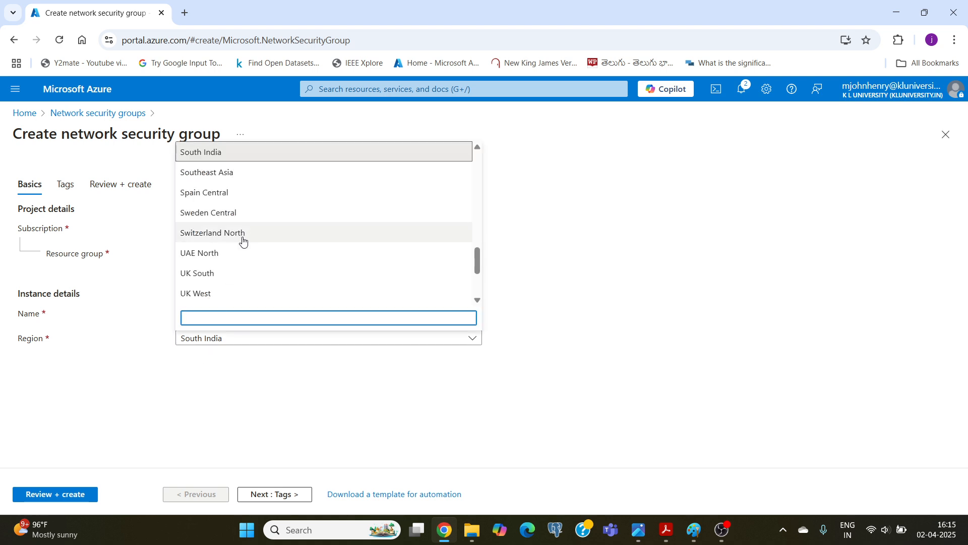
scroll(244, 233, "up", 10)
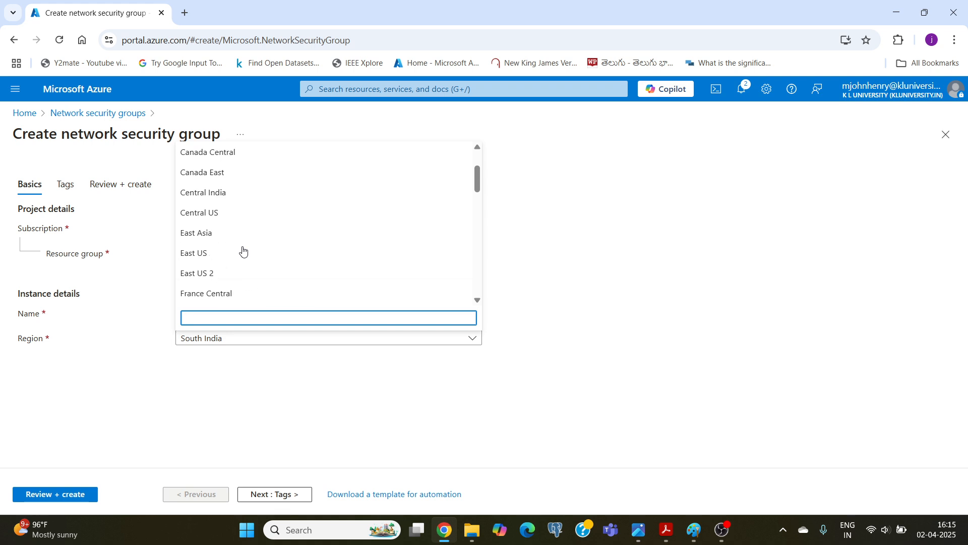
scroll(243, 251, "up", 1)
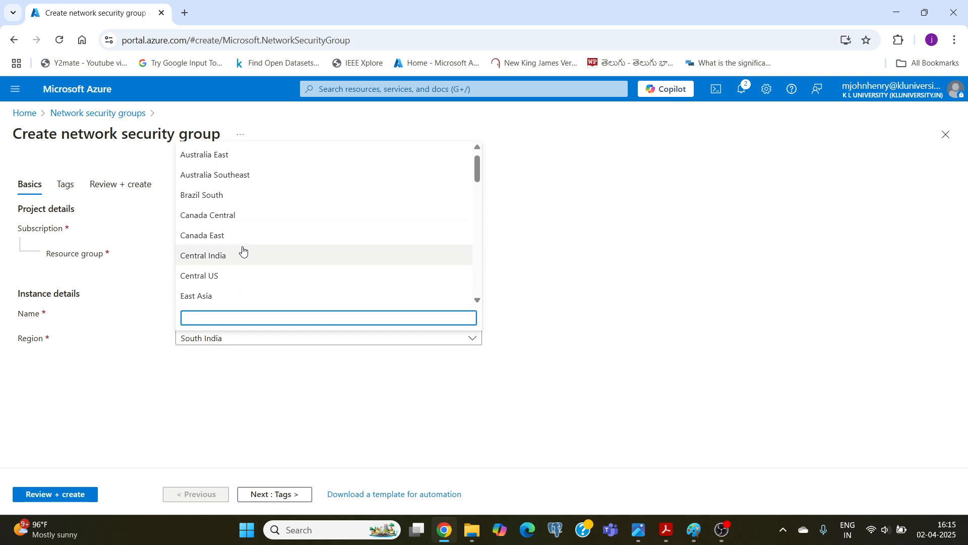
left_click(244, 255)
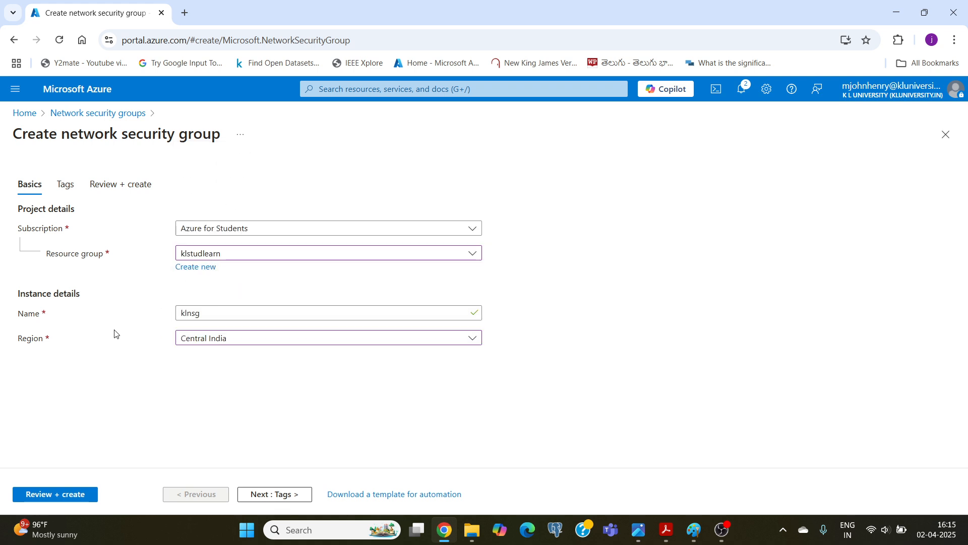
left_click(59, 495)
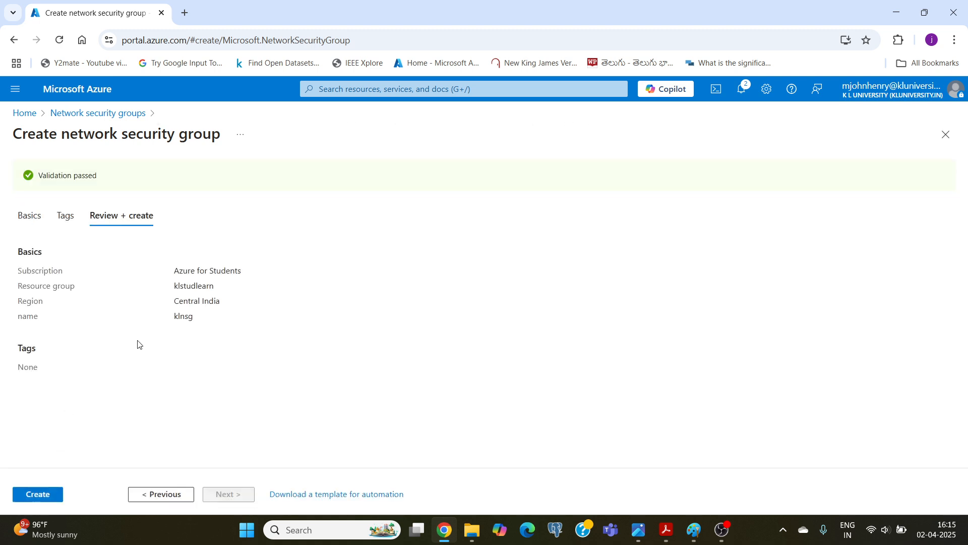
left_click(38, 492)
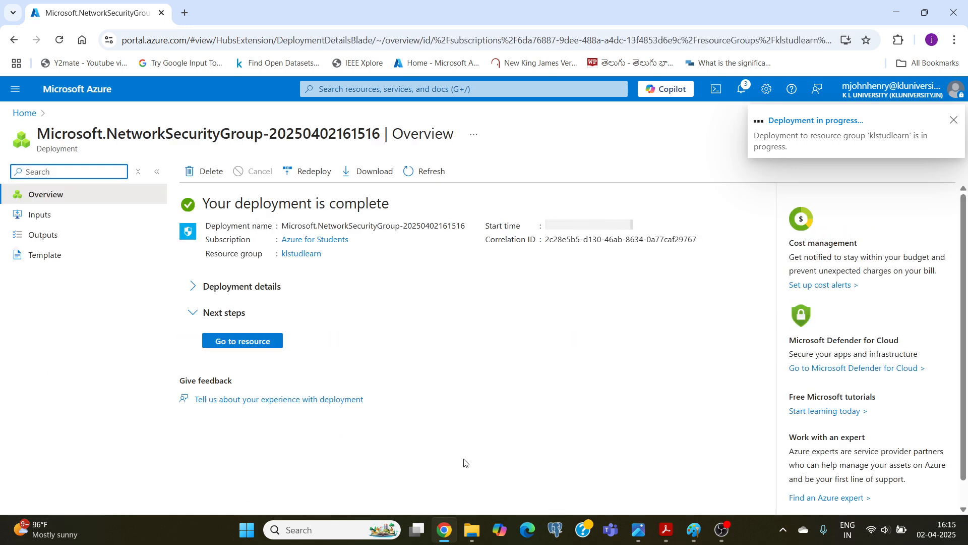
Check the design sketch in Paint, and in the Azure portal open the subnets of virtual network kltestvn.
left_click(694, 530)
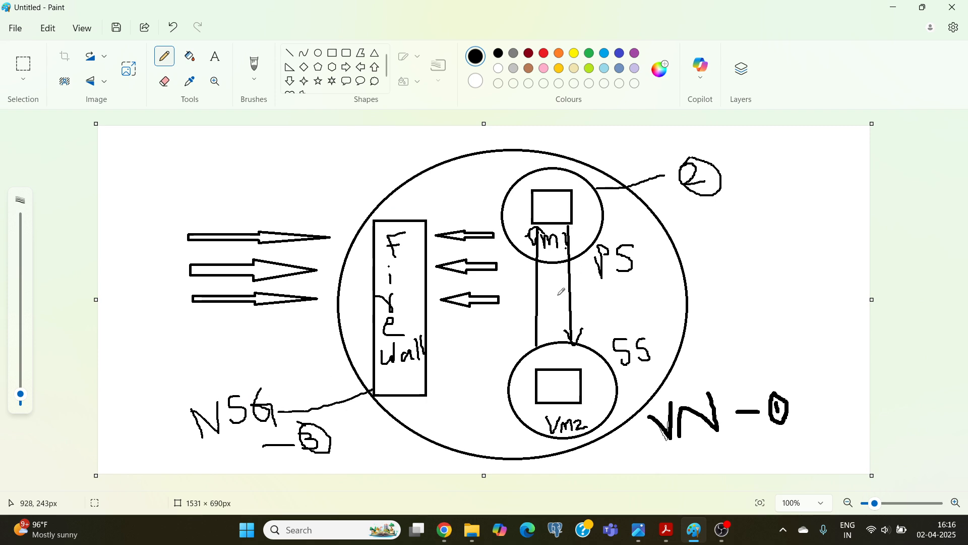
left_click(445, 530)
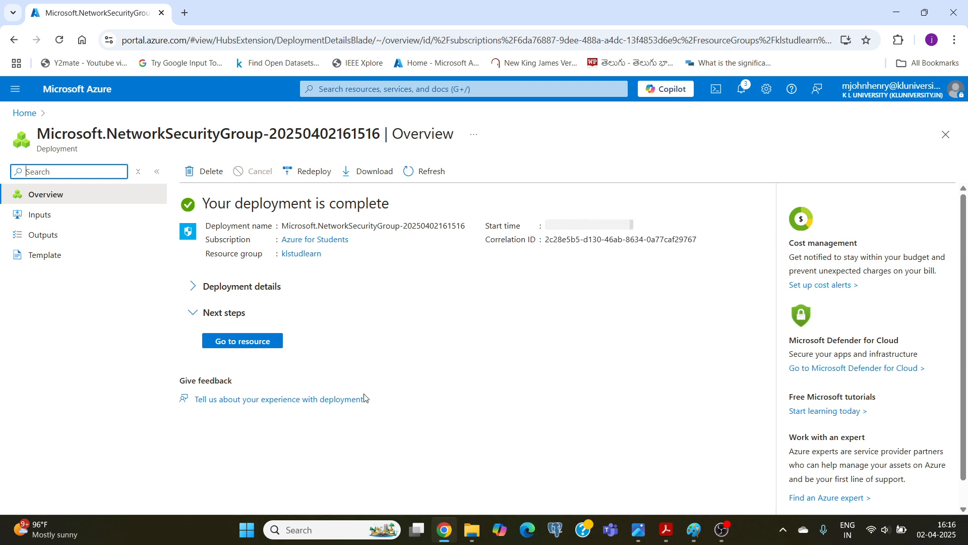
left_click(70, 91)
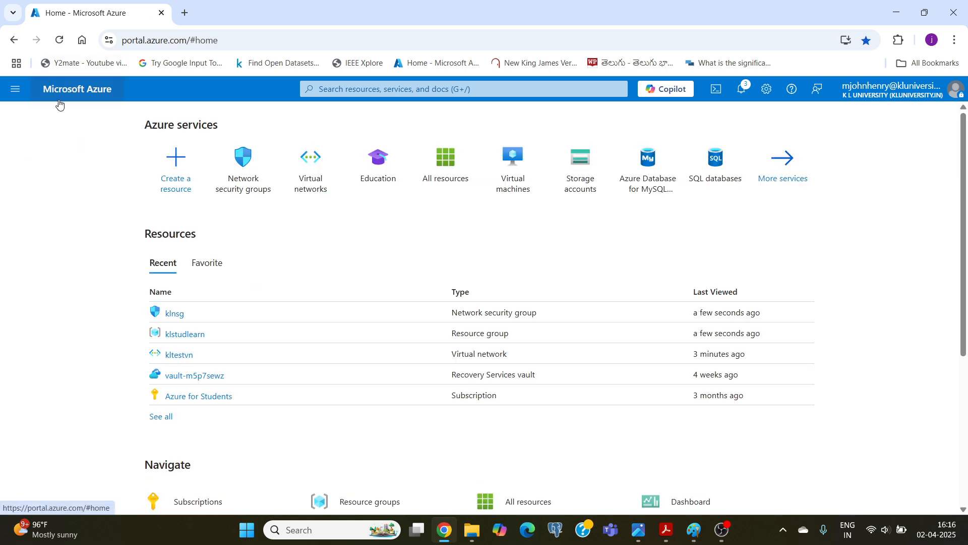
left_click(179, 356)
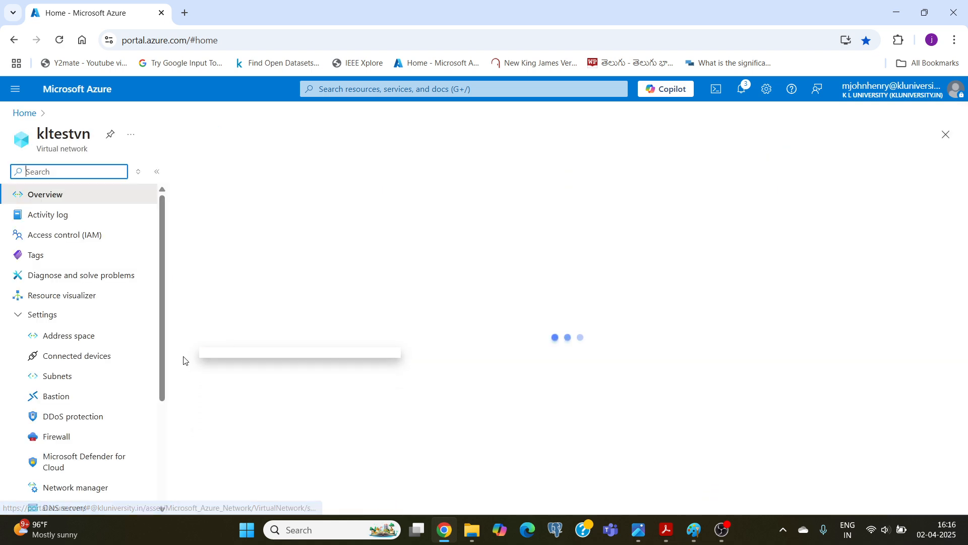
left_click(54, 383)
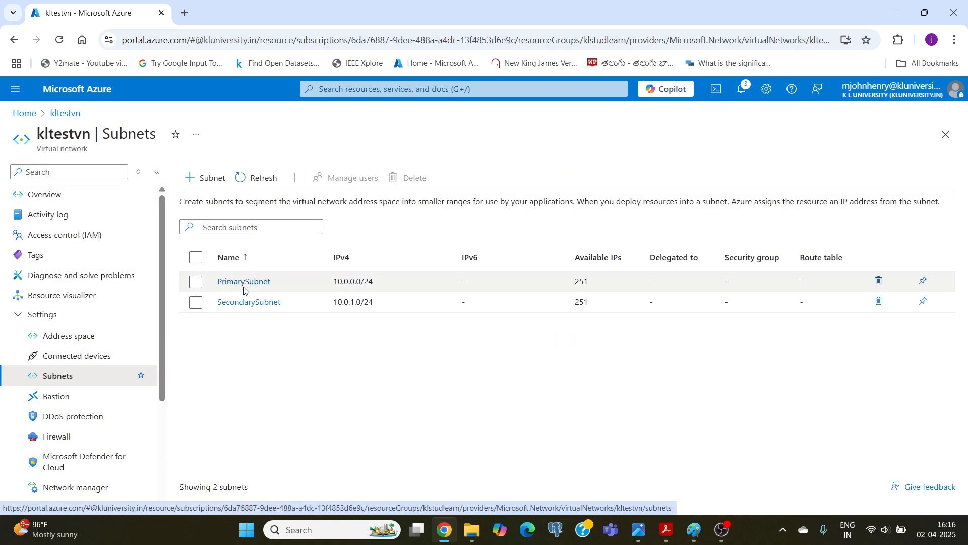
Assign network security group klnsg to PrimarySubnet and save the subnet.
left_click(236, 286)
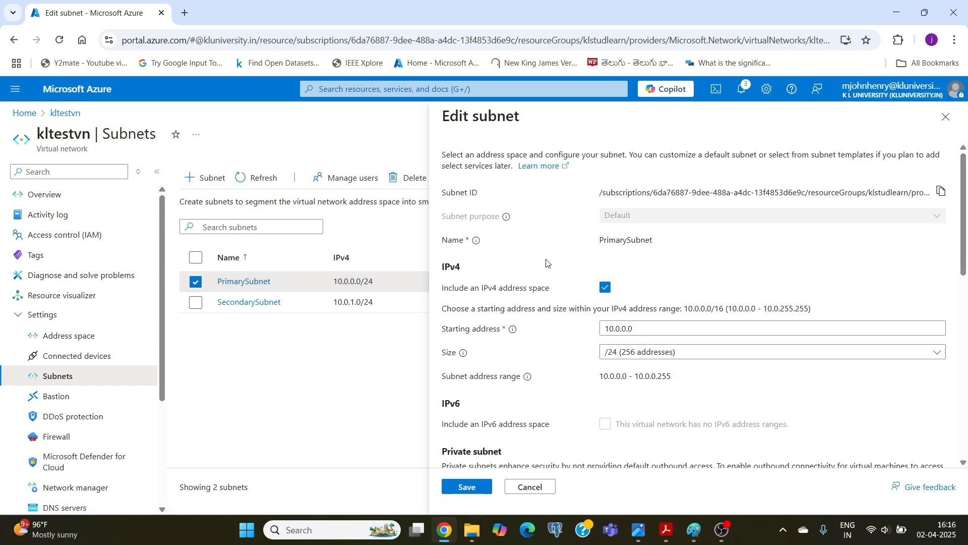
scroll(546, 263, "down", 8)
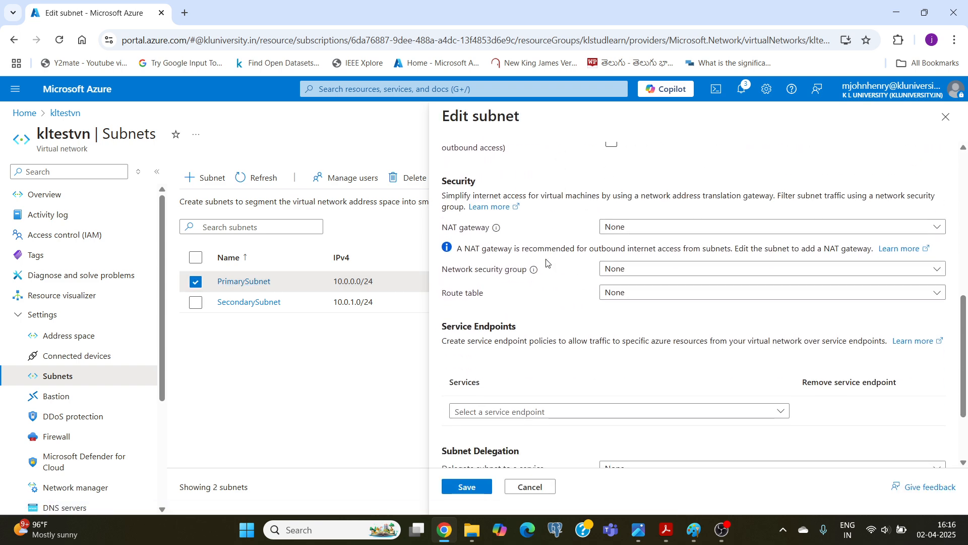
scroll(504, 254, "down", 2)
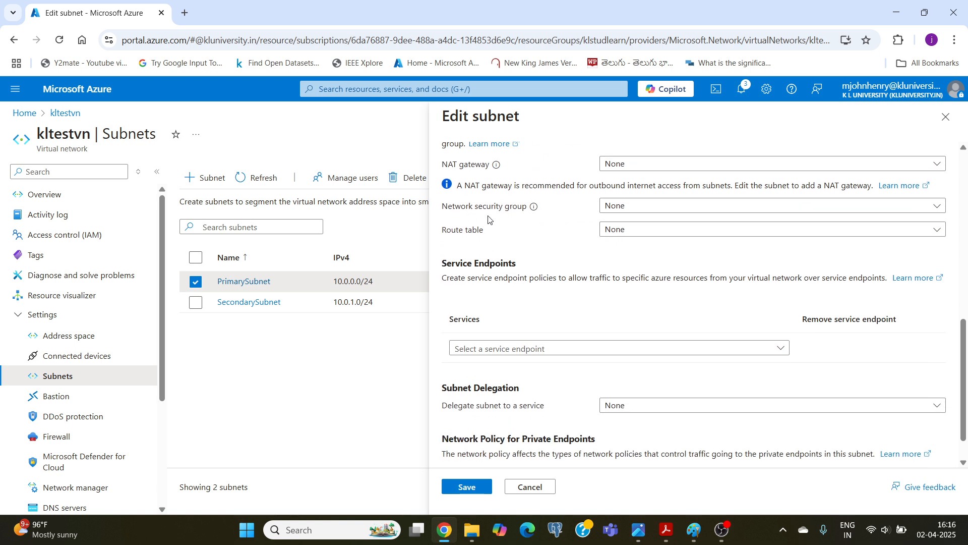
left_click(634, 208)
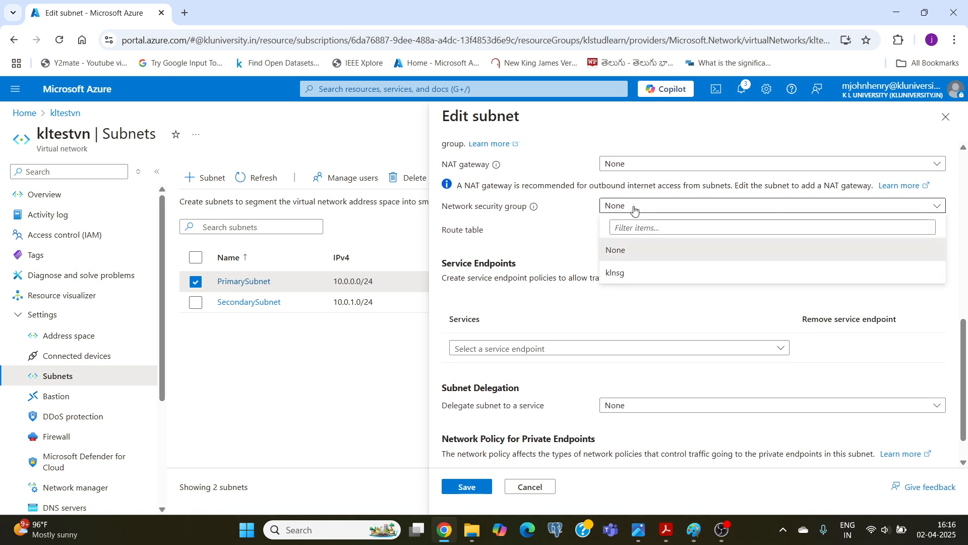
left_click(613, 275)
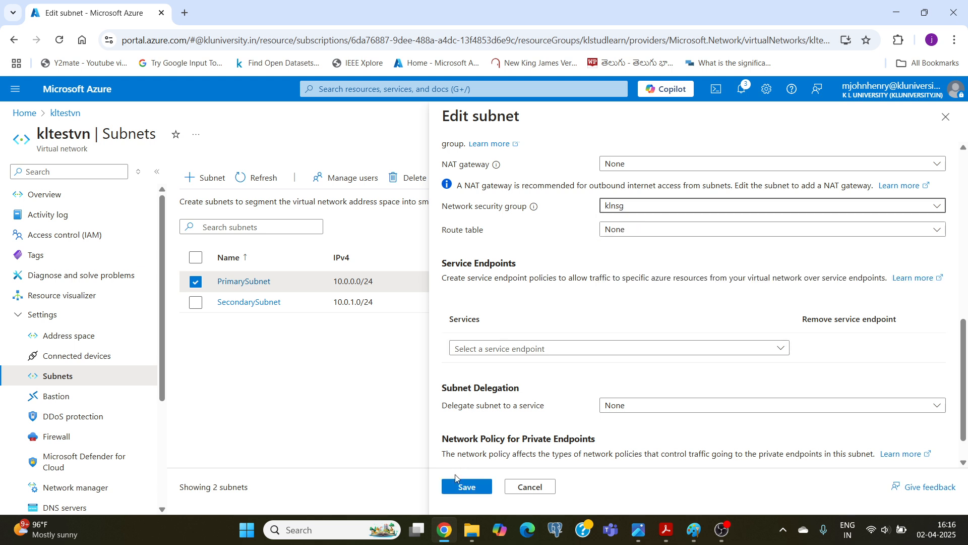
left_click(461, 488)
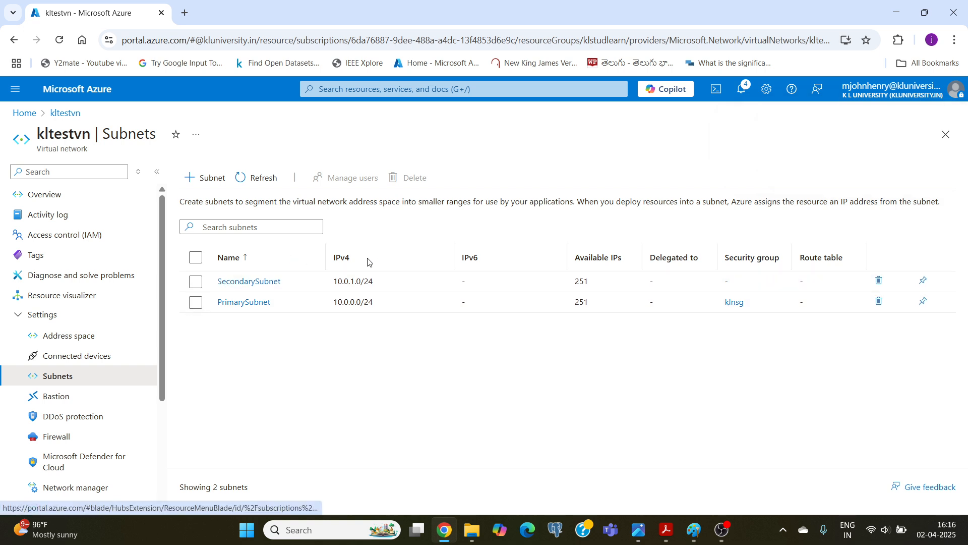
Assign network security group klnsg to SecondarySubnet and save the subnet.
left_click(246, 283)
scroll(545, 337, "down", 1)
scroll(544, 337, "down", 10)
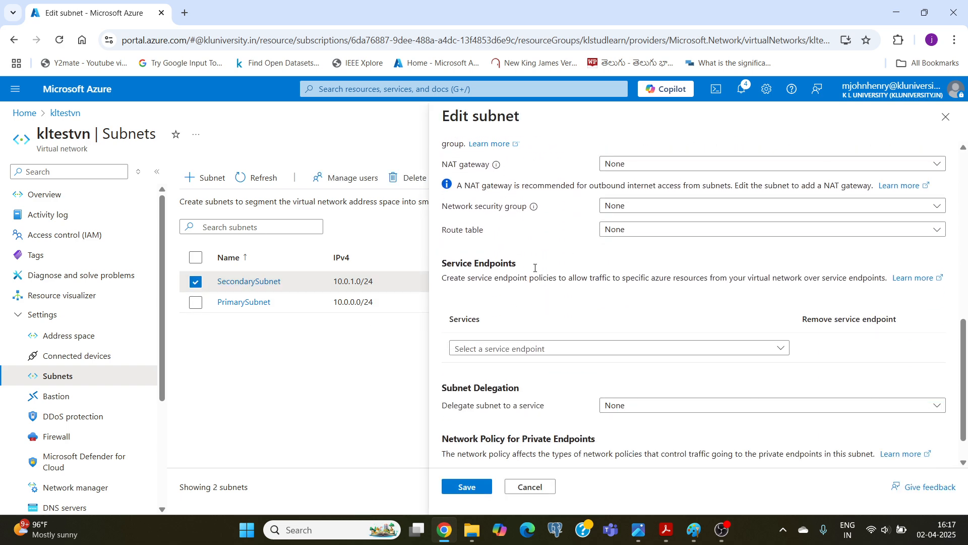
left_click(665, 207)
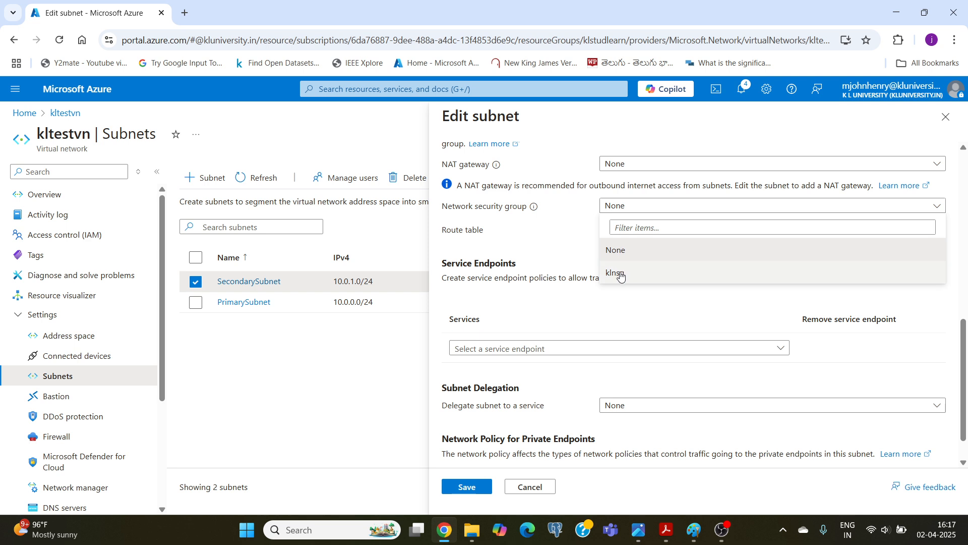
left_click(621, 275)
left_click(471, 486)
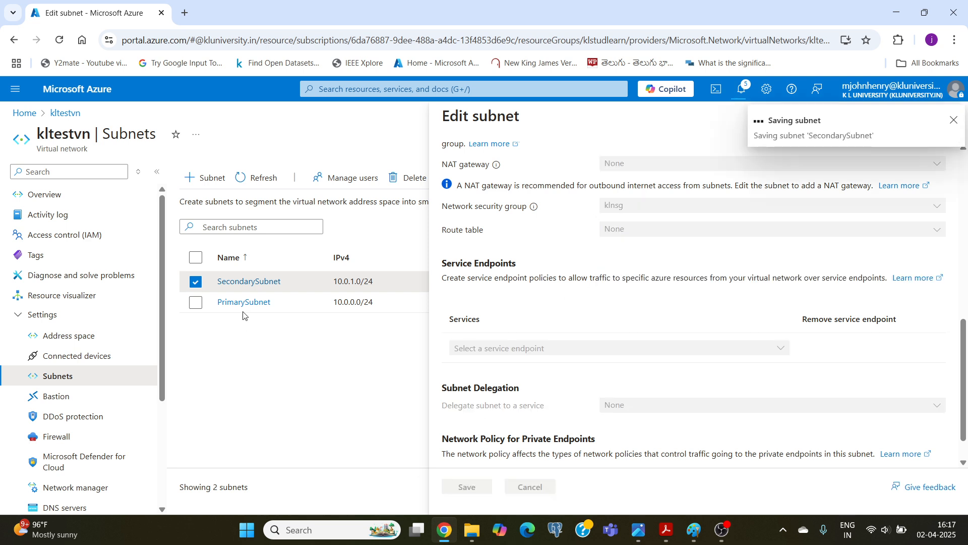
Compare the Paint design sketch with the security groups listed for the kltestvn subnets in the Azure portal.
left_click(695, 529)
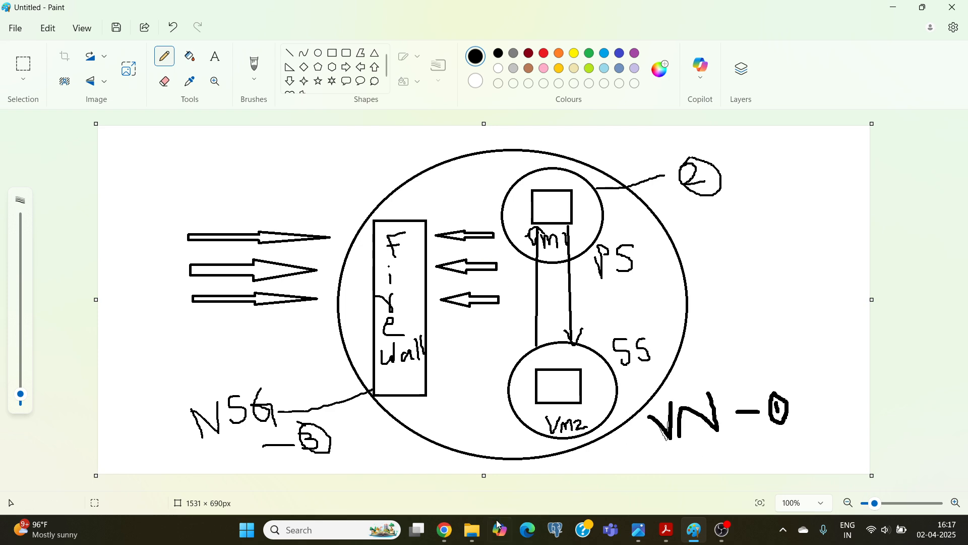
left_click(444, 531)
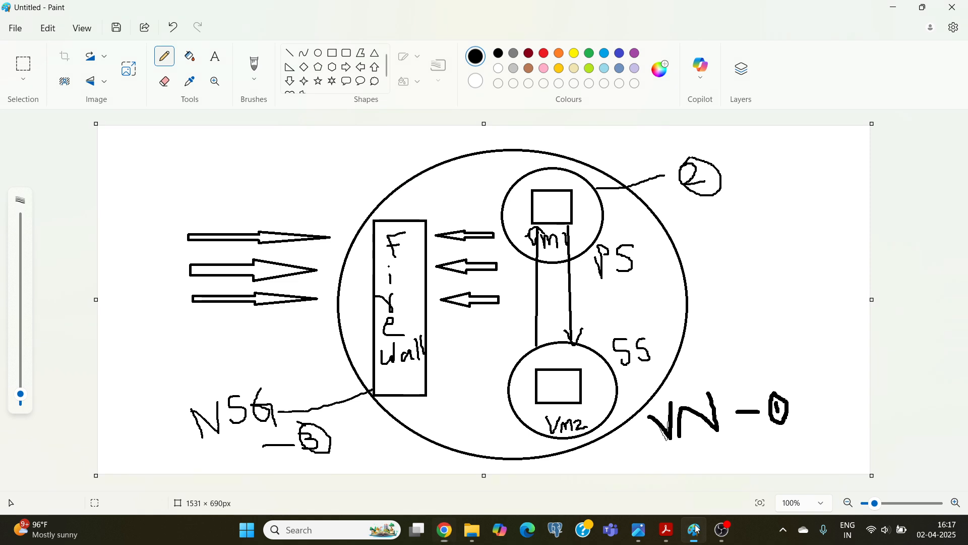
left_click(695, 530)
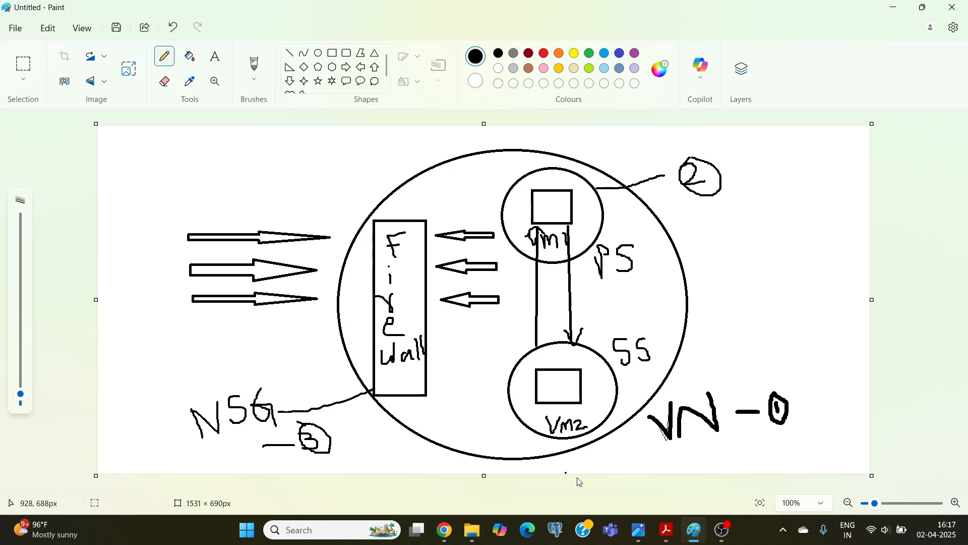
left_click(444, 534)
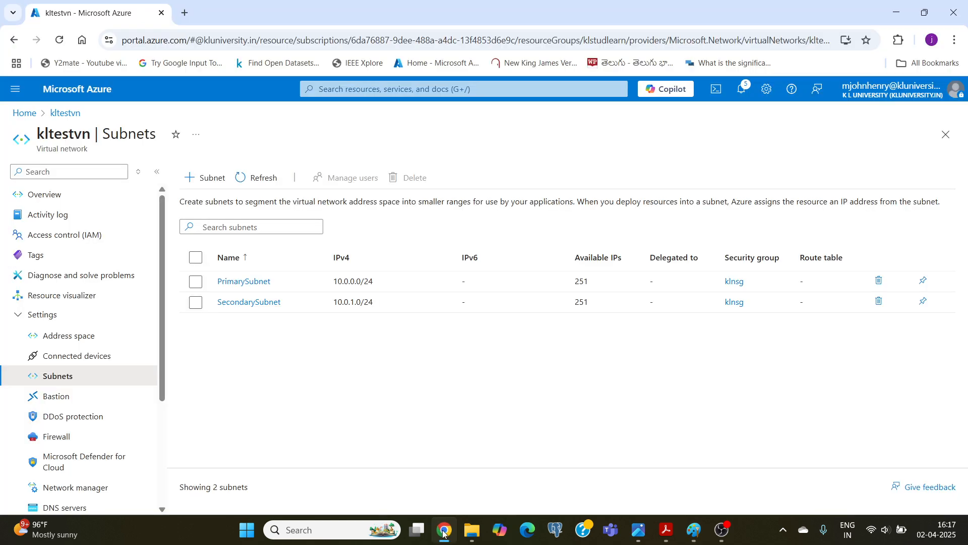
Search the portal from its home page for the Virtual machines service and start creating an Azure virtual machine.
left_click(71, 90)
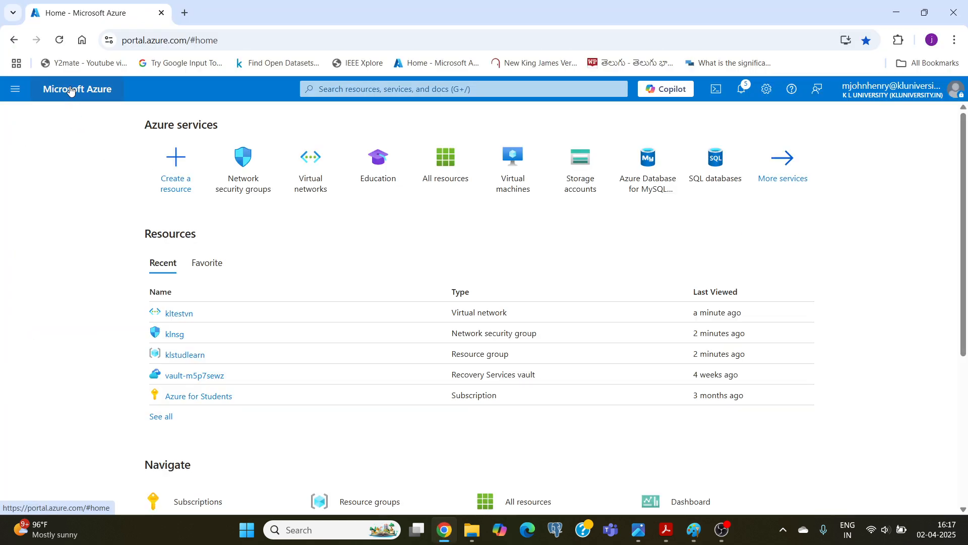
left_click(341, 91)
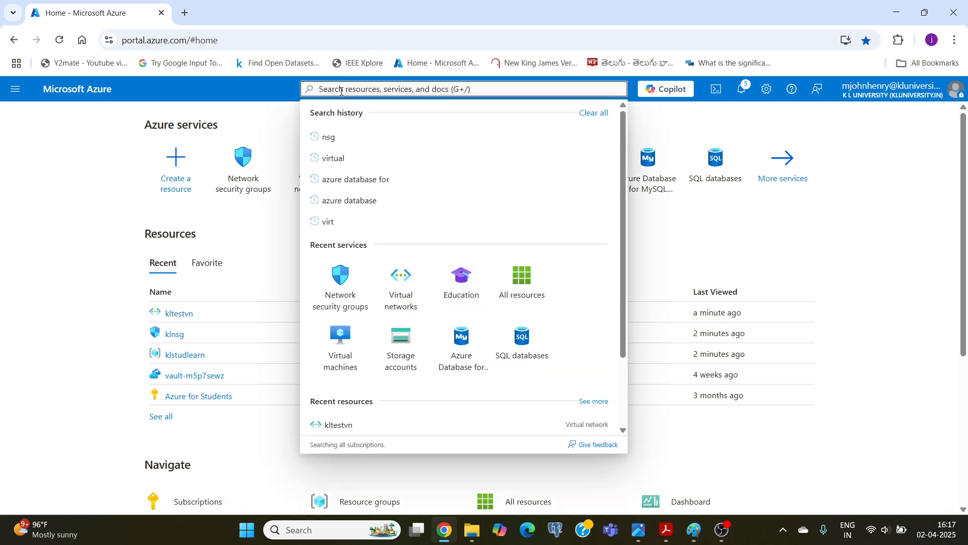
type("virt")
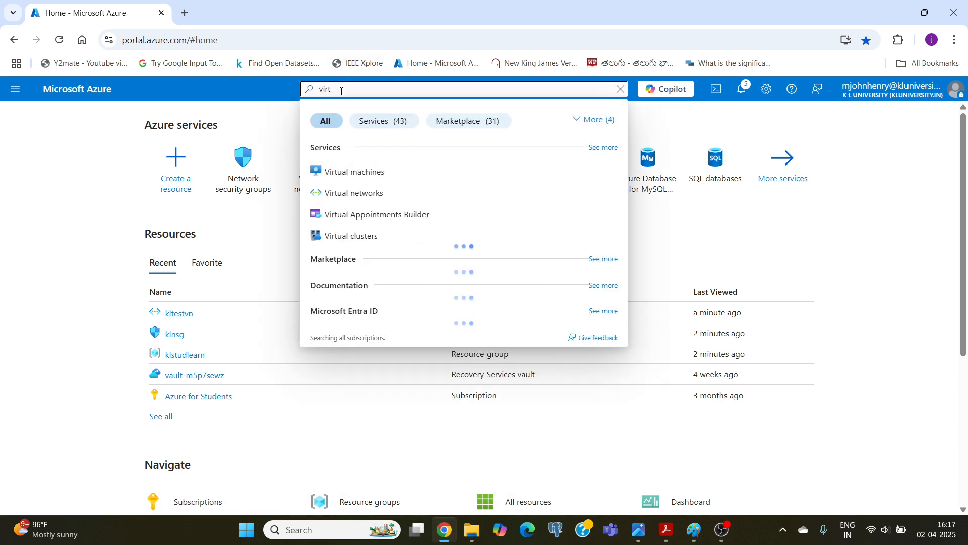
left_click(344, 175)
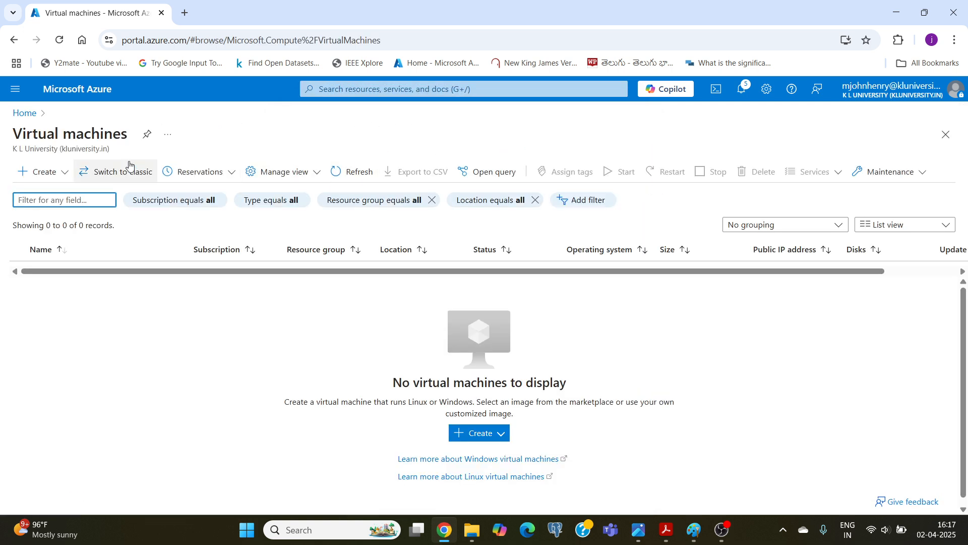
left_click(37, 175)
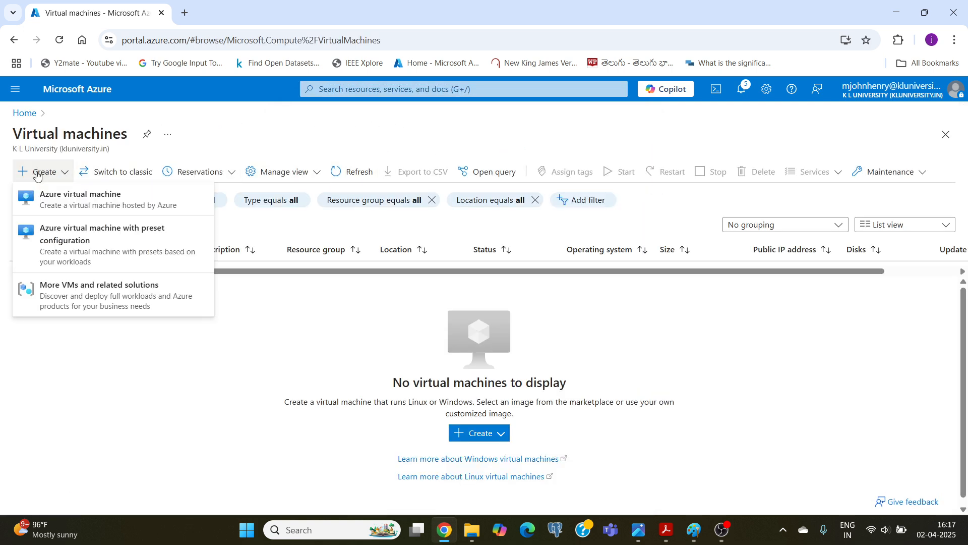
left_click(58, 196)
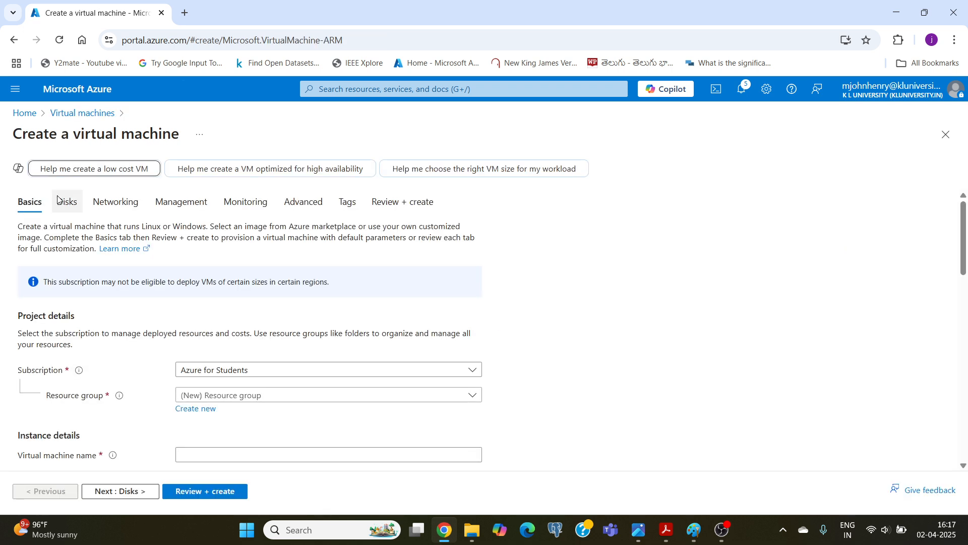
Assign the new virtual machine to resource group klstudlearn and name it klvm1.
scroll(177, 275, "down", 2)
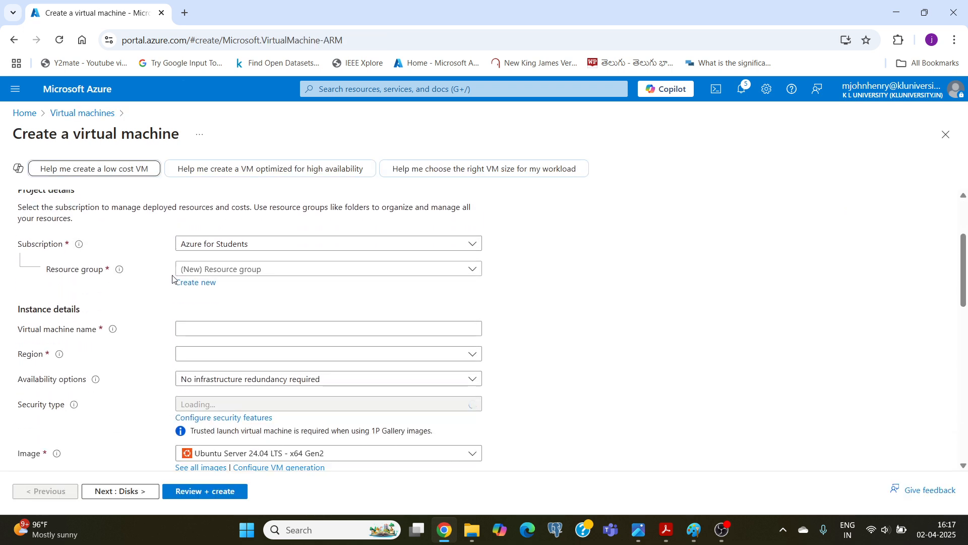
scroll(178, 275, "up", 2)
scroll(177, 276, "down", 1)
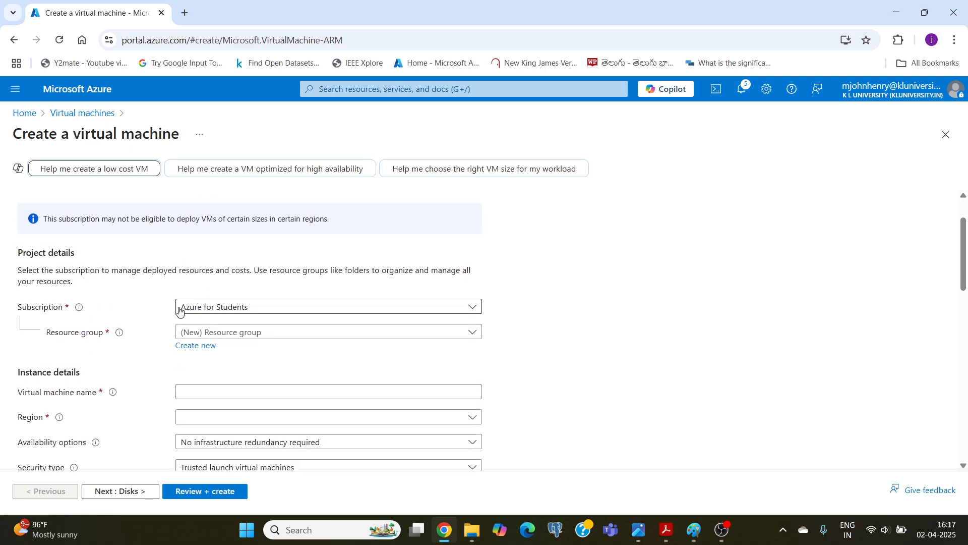
left_click(233, 334)
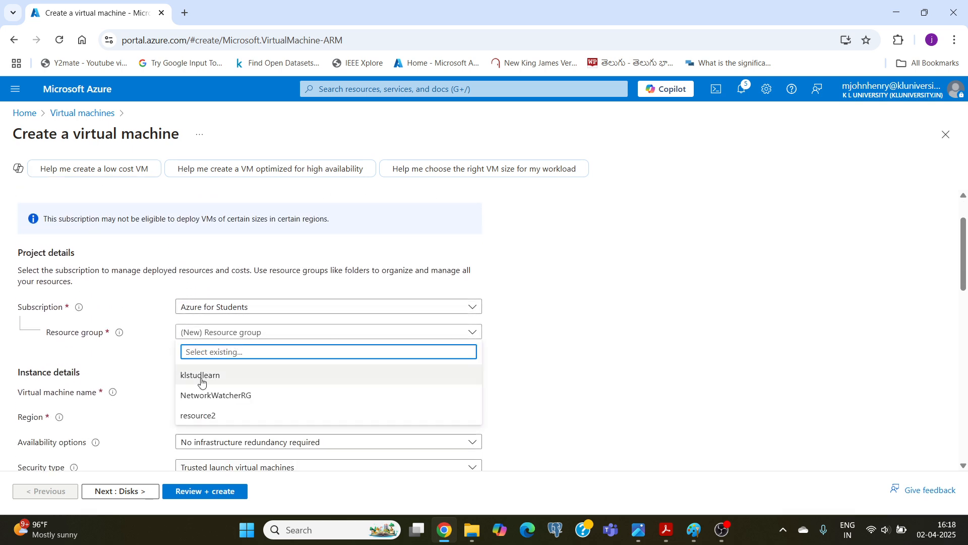
left_click(202, 377)
scroll(146, 304, "down", 3)
scroll(147, 303, "up", 1)
left_click(323, 265)
type("klvm1")
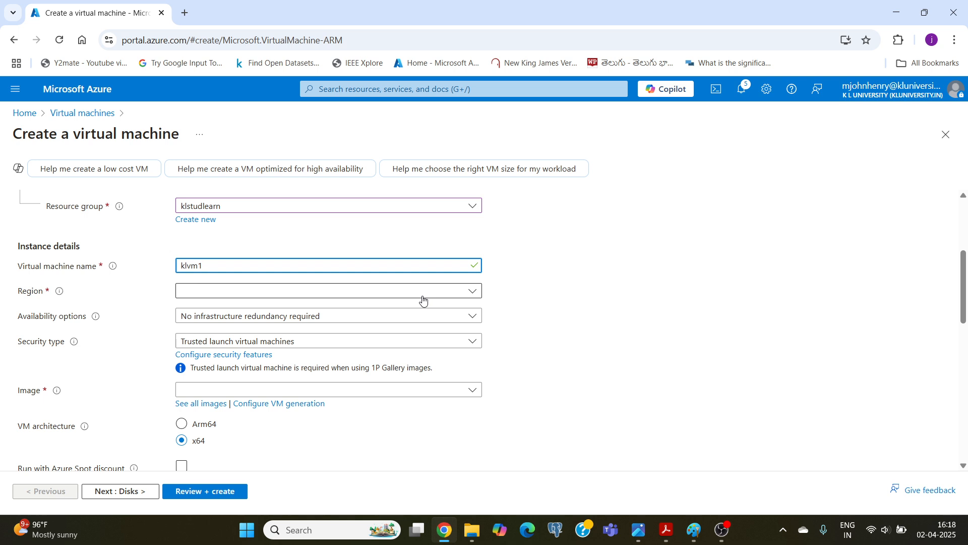
Set klvm1's region to (Asia Pacific) Central India and its availability option to No infrastructure redundancy required.
left_click(301, 293)
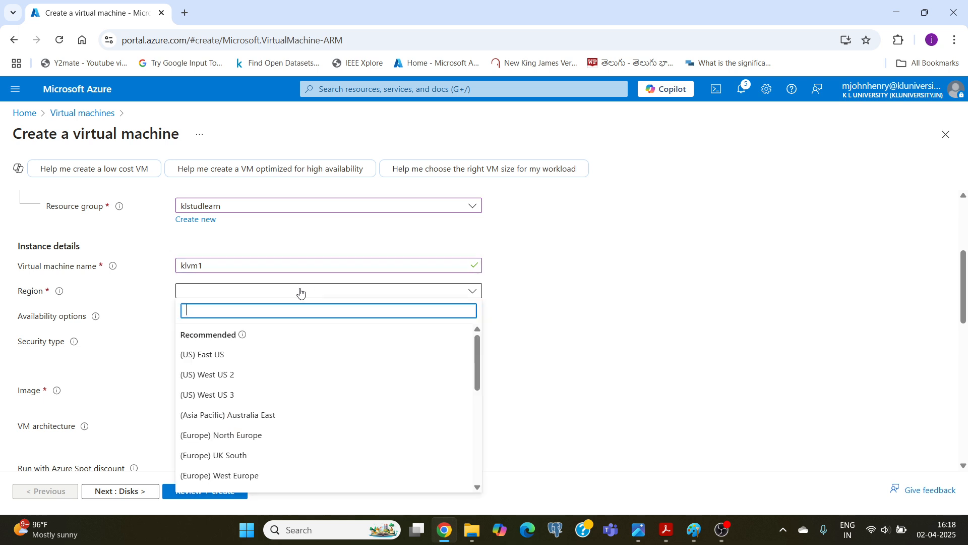
scroll(284, 377, "down", 3)
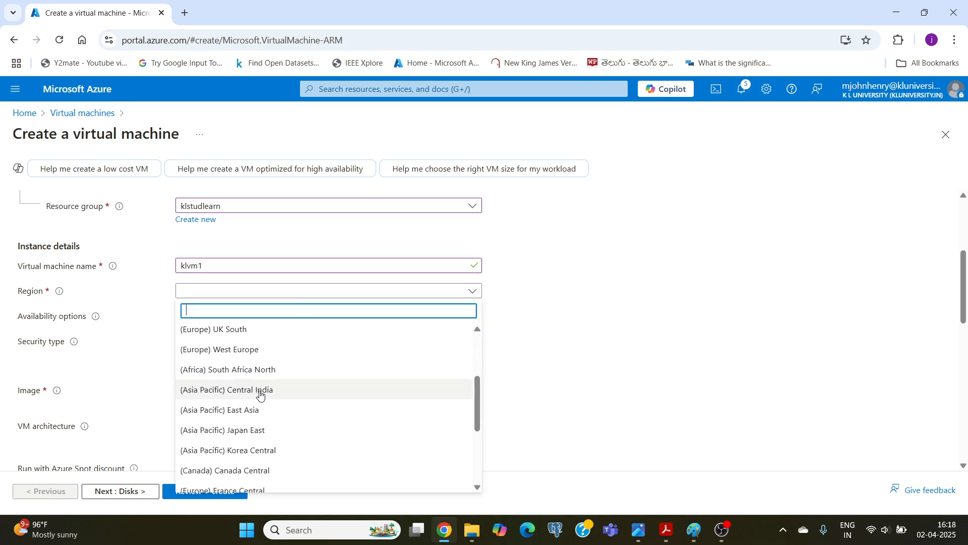
left_click(261, 392)
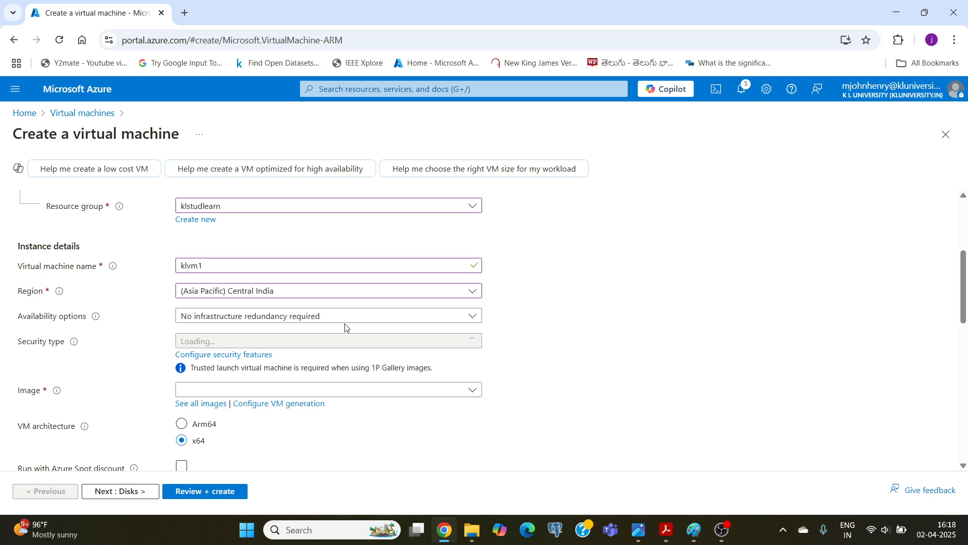
left_click(281, 315)
left_click(226, 335)
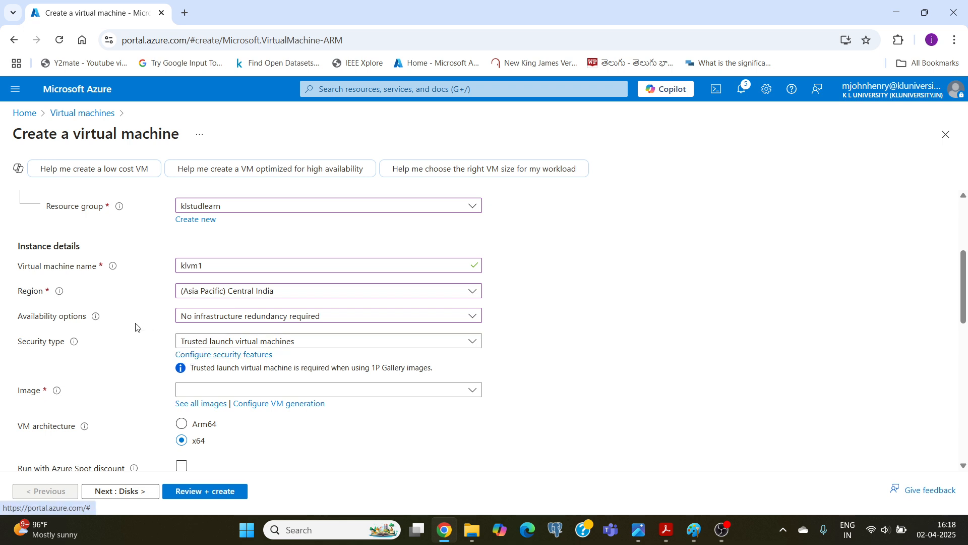
Set klvm1's security type to Standard and its image to Windows 11 Pro, version 24H2 - x64 Gen2.
left_click(343, 346)
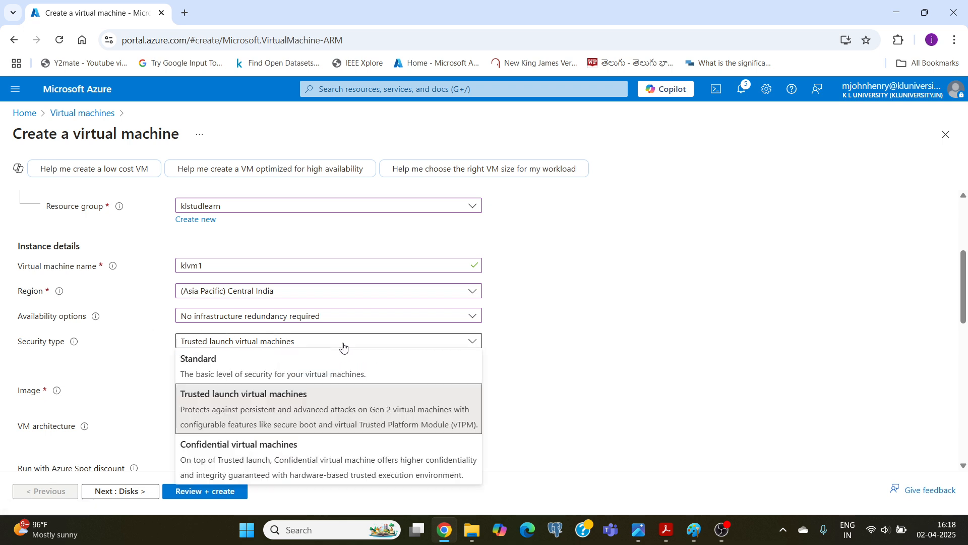
left_click(216, 372)
scroll(114, 349, "down", 3)
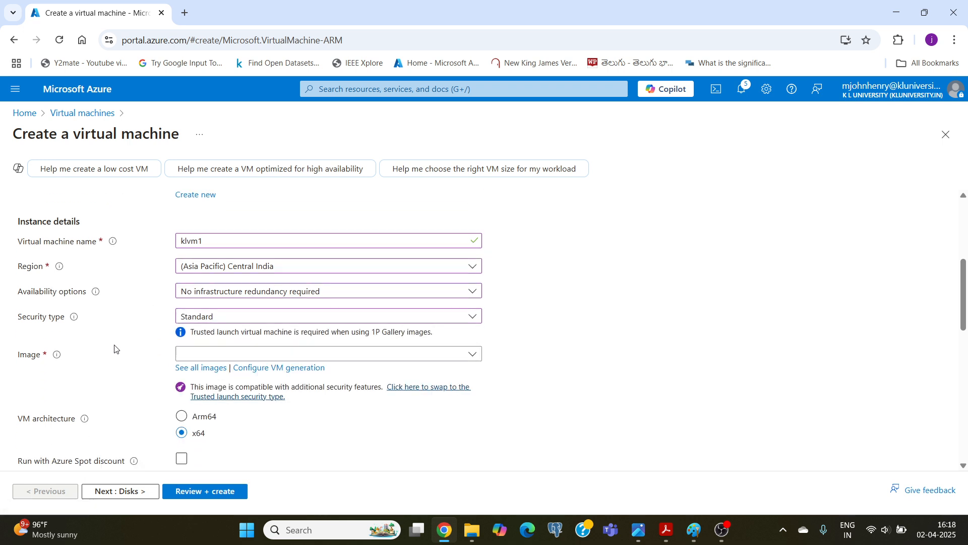
scroll(114, 349, "up", 1)
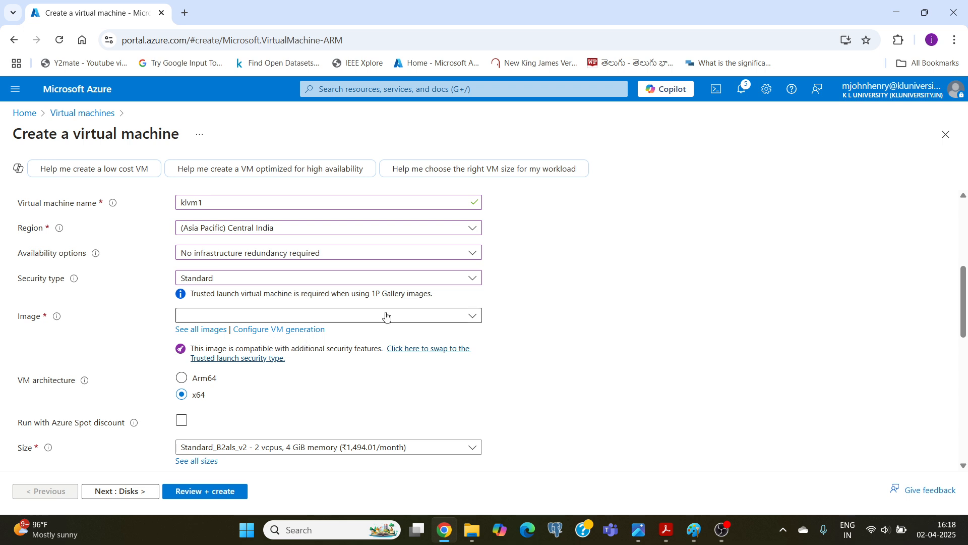
left_click(264, 321)
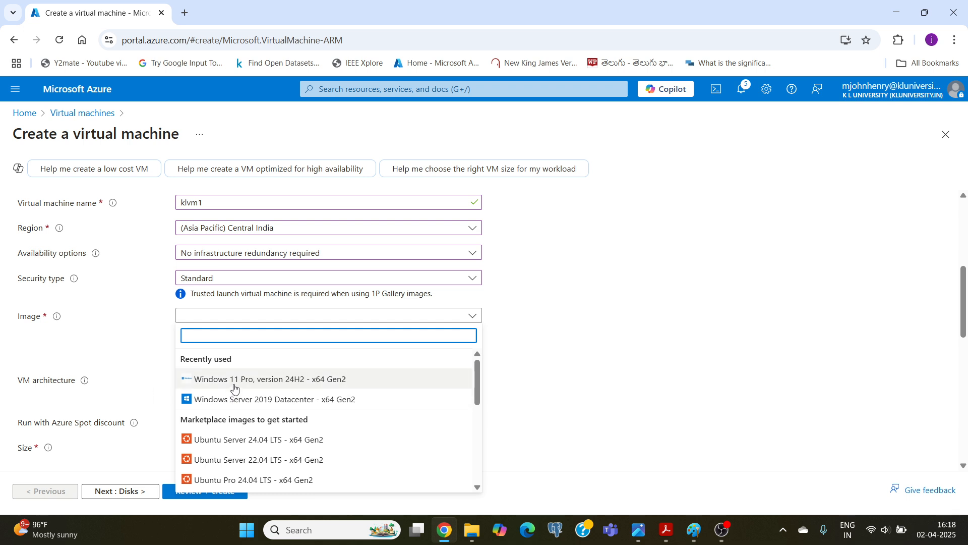
left_click(271, 383)
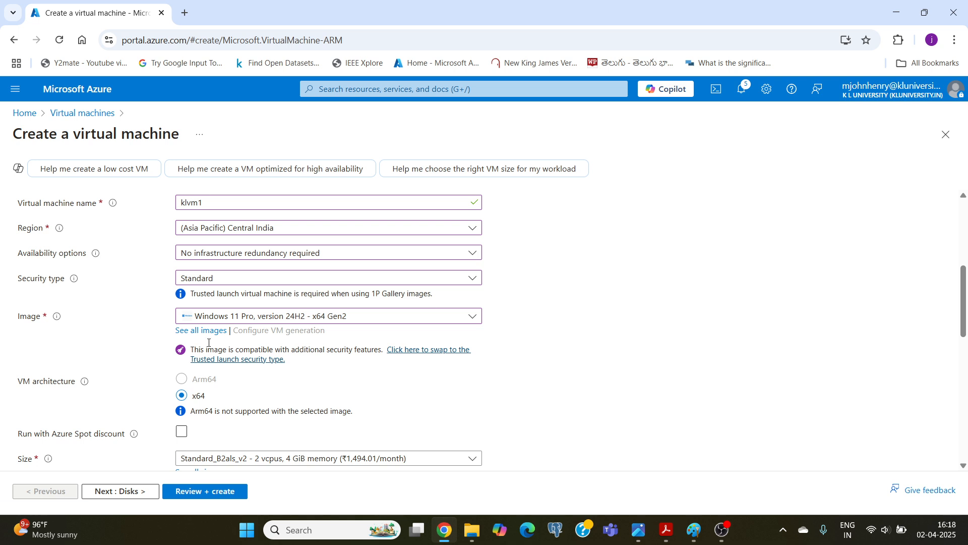
Look over the full list of available VM sizes and return to the form without choosing another size.
scroll(122, 387, "down", 4)
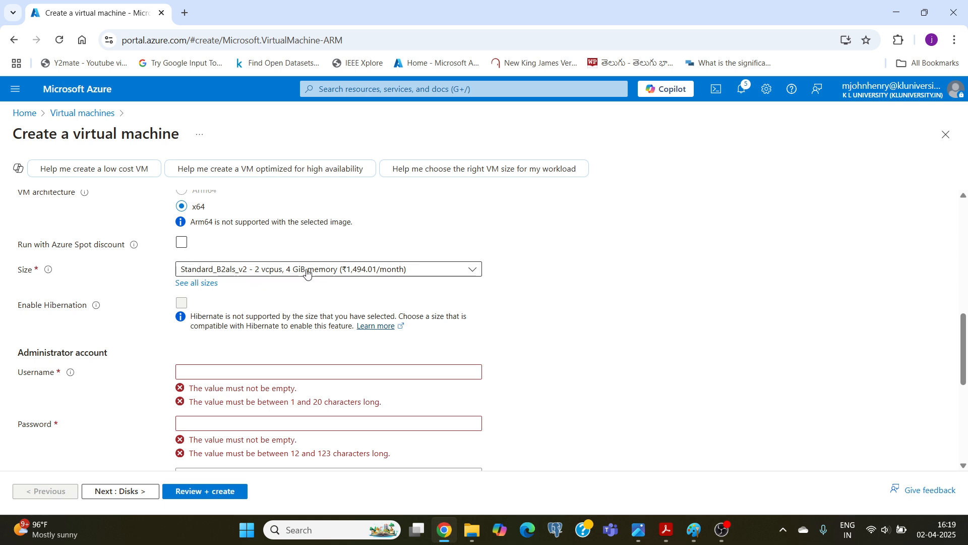
left_click(192, 290)
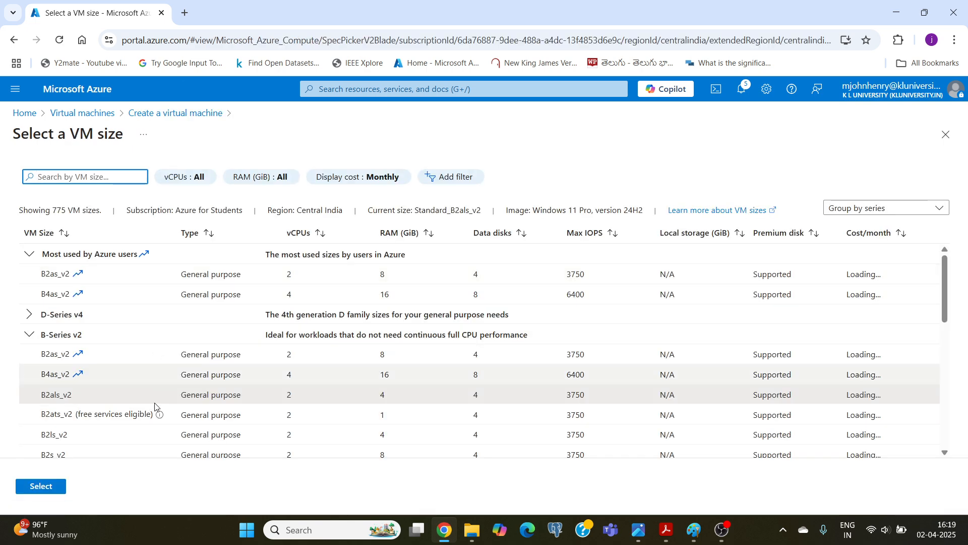
left_click(945, 137)
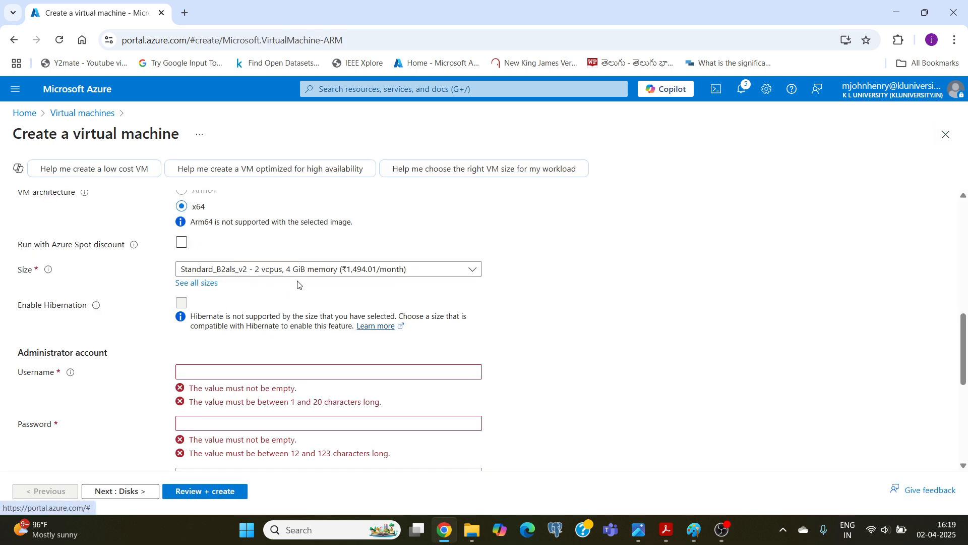
Enter kladminvm1 as the username of the virtual machine's administrator account.
scroll(117, 293, "down", 2)
scroll(119, 292, "up", 2)
scroll(119, 292, "down", 1)
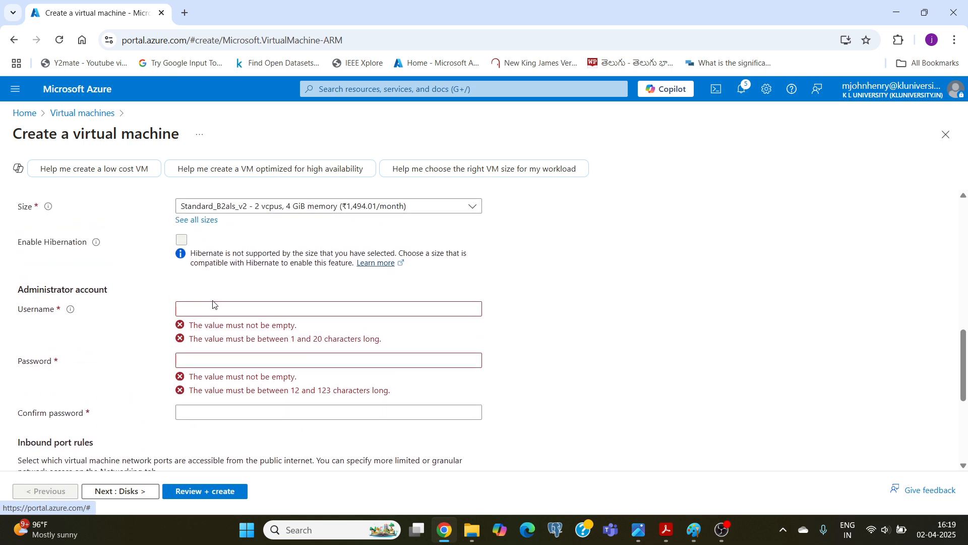
left_click(187, 308)
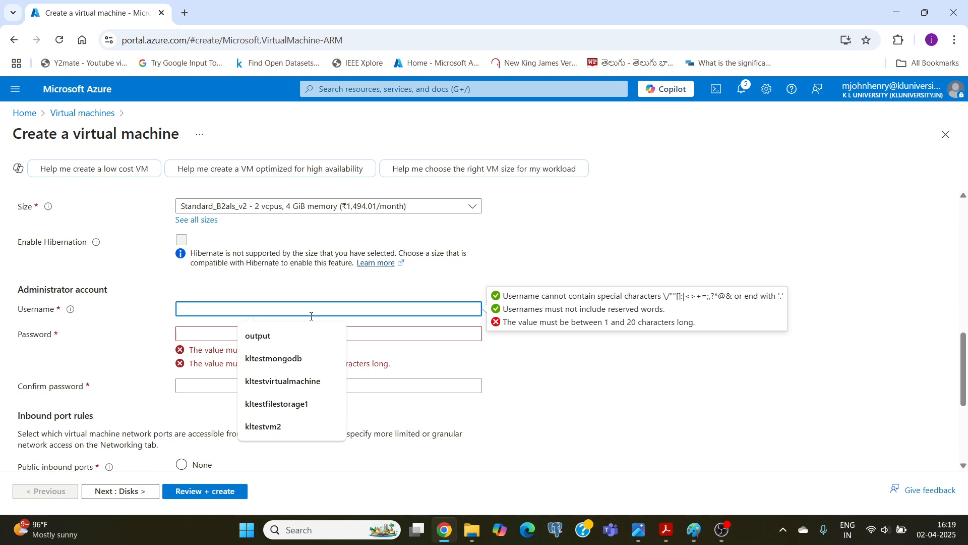
type("klvm")
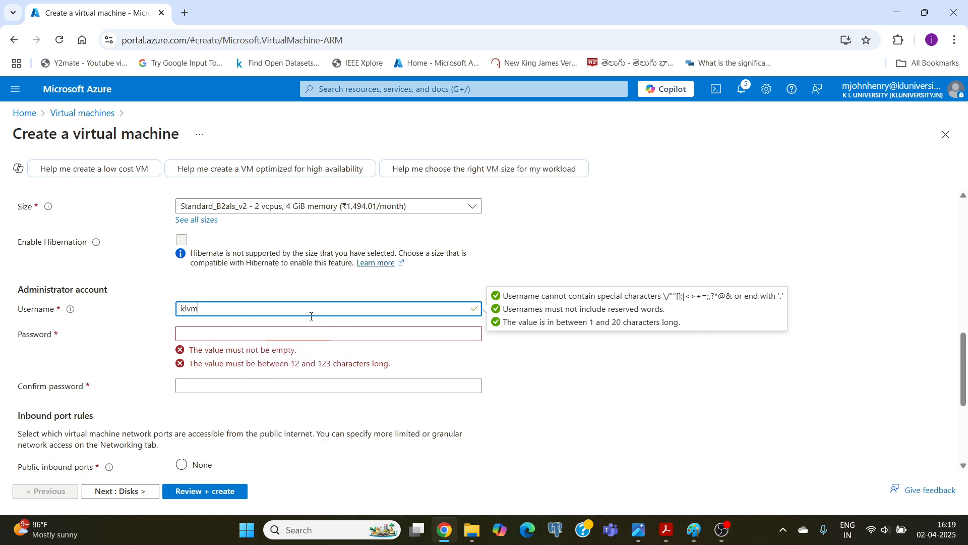
key("BackSpace")
key("BackSpace")
type("adminvm1")
Enter the administrator account password and repeat it in the password confirmation.
left_click(231, 333)
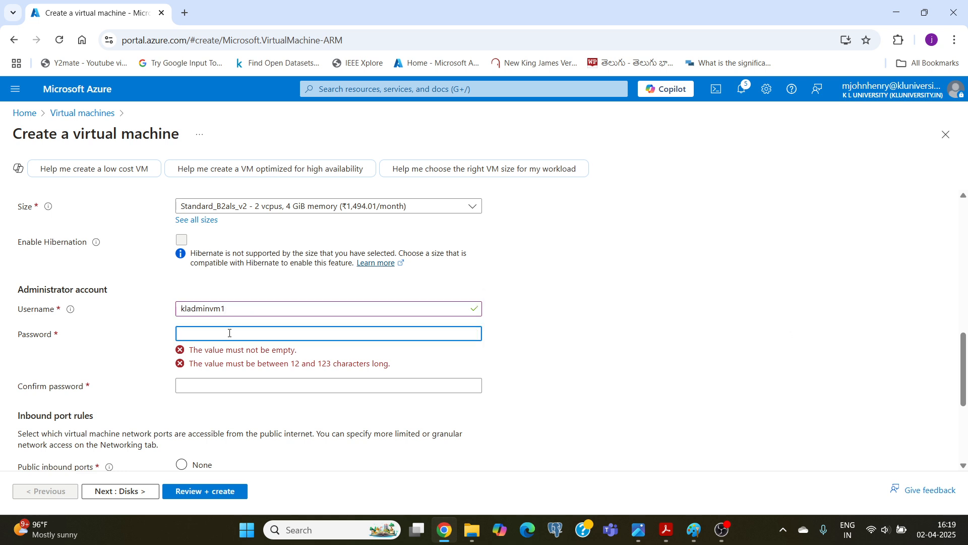
type("••••••")
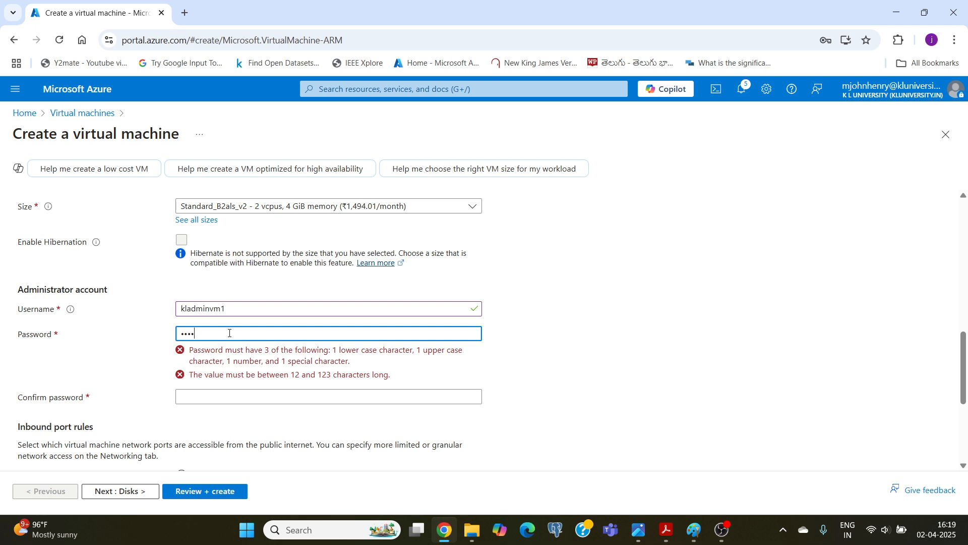
type("••••••")
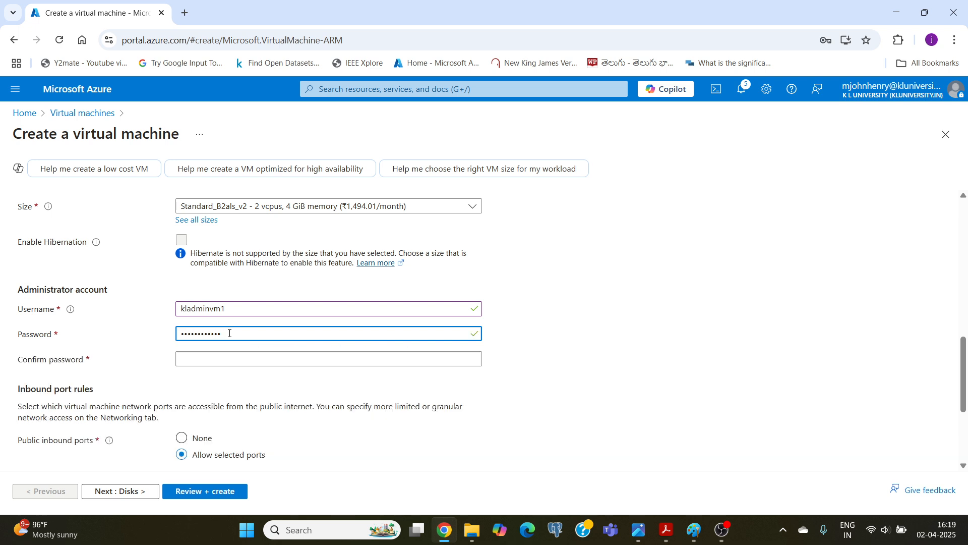
key("BackSpace")
key("BackSpace")
key("BackSpace")
key("BackSpace")
key("BackSpace")
key("BackSpace")
key("BackSpace")
key("BackSpace")
key("BackSpace")
key("BackSpace")
key("BackSpace")
key("BackSpace")
type("•••••••••")
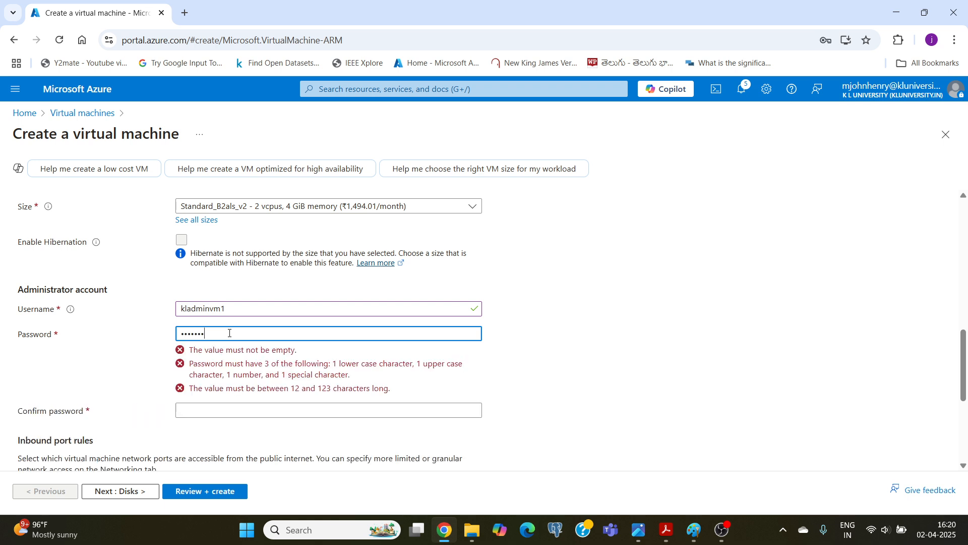
type("•••")
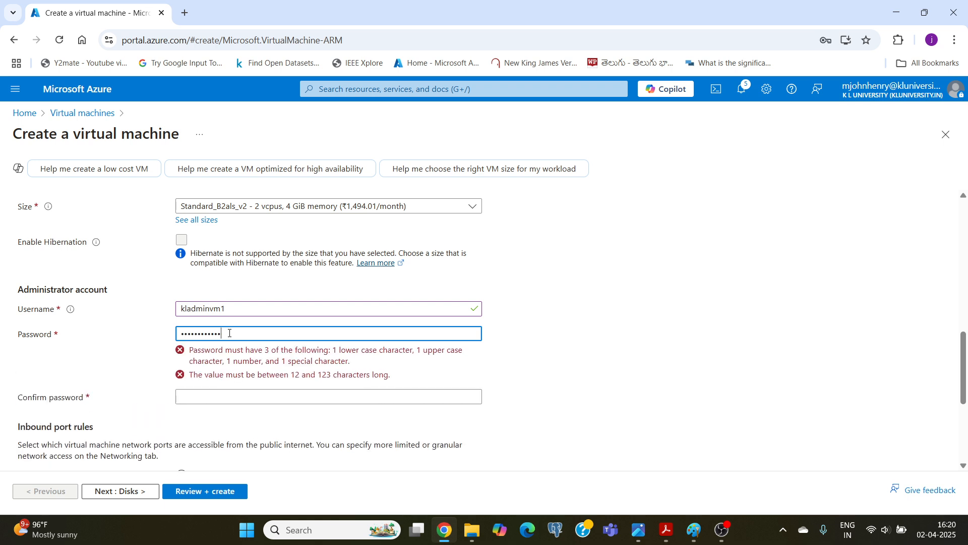
left_click(191, 360)
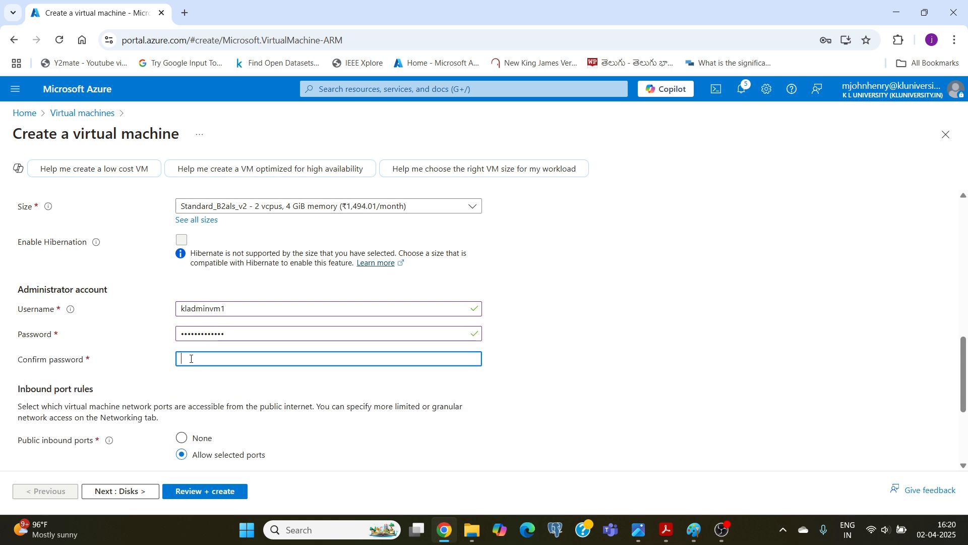
type("•••••••••••••")
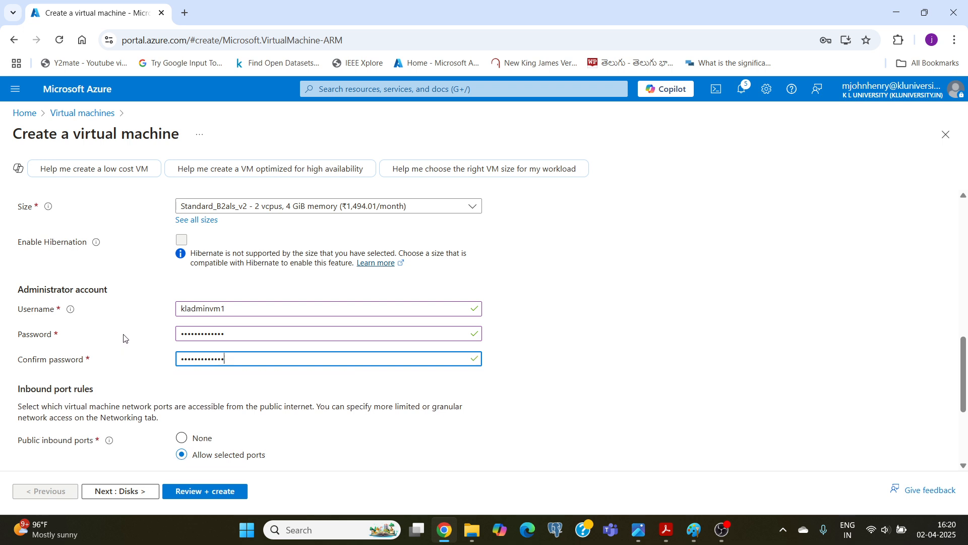
Confirm the eligible Windows 10/11 license with multi-tenant hosting rights and continue to the disk settings.
scroll(124, 340, "down", 3)
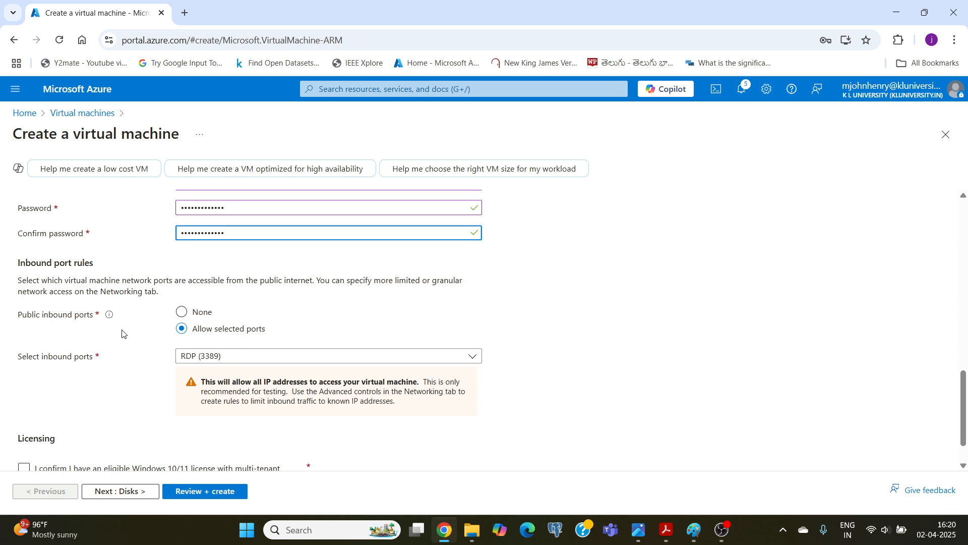
scroll(122, 334, "down", 1)
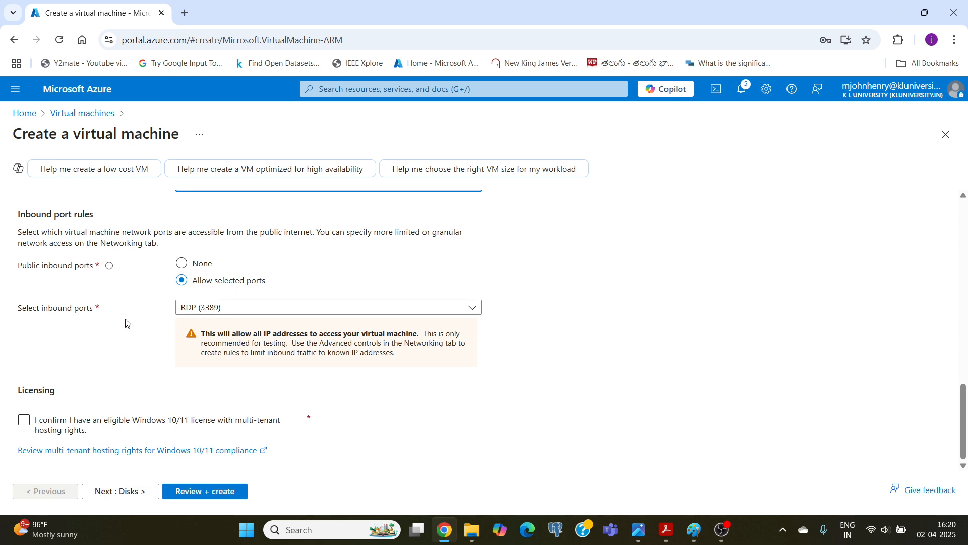
scroll(126, 323, "up", 3)
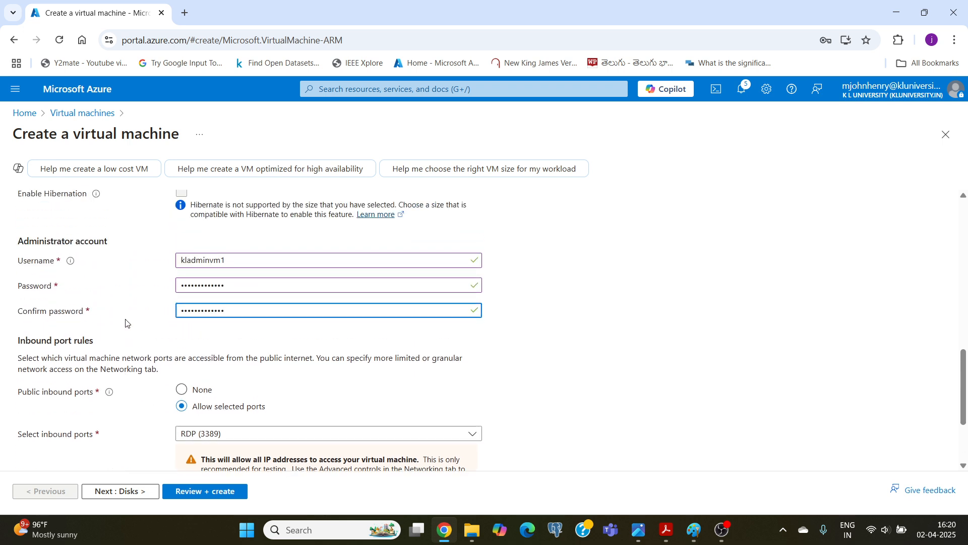
scroll(126, 323, "down", 3)
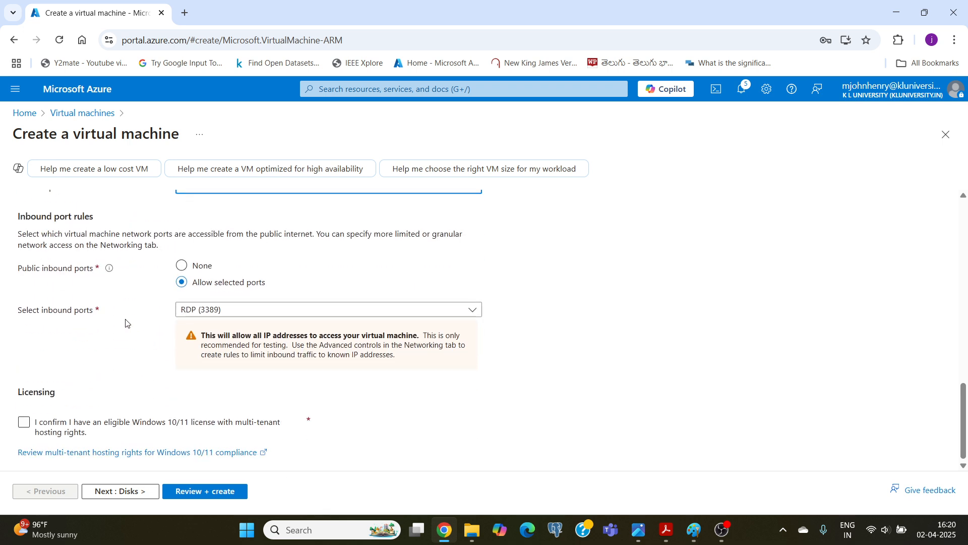
left_click(23, 420)
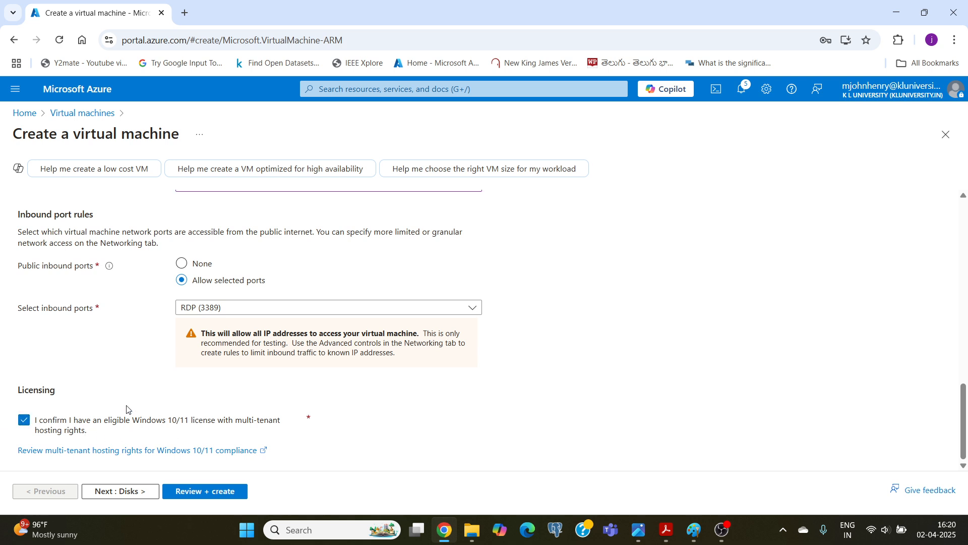
left_click(128, 493)
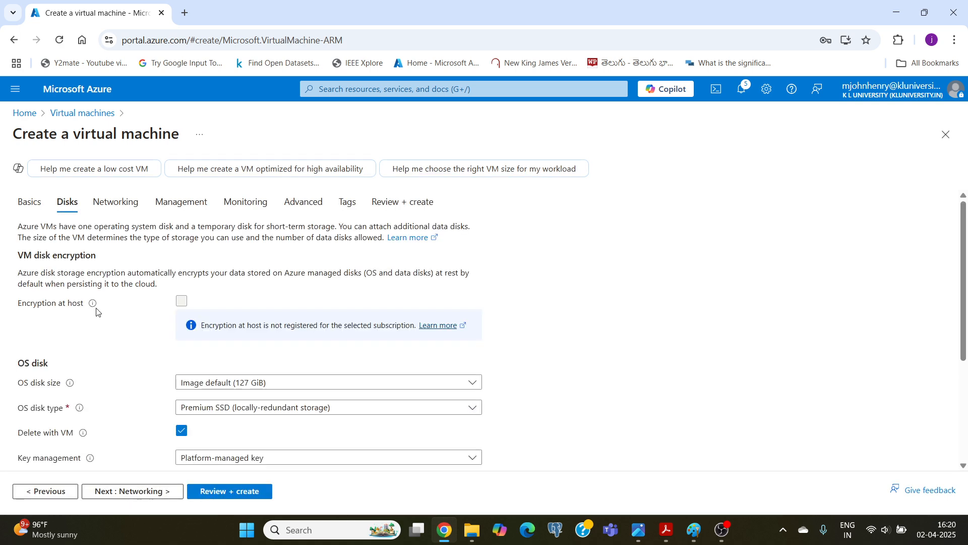
Review klvm1's encryption, OS disk and data disk settings, and proceed to the networking settings.
scroll(130, 270, "down", 3)
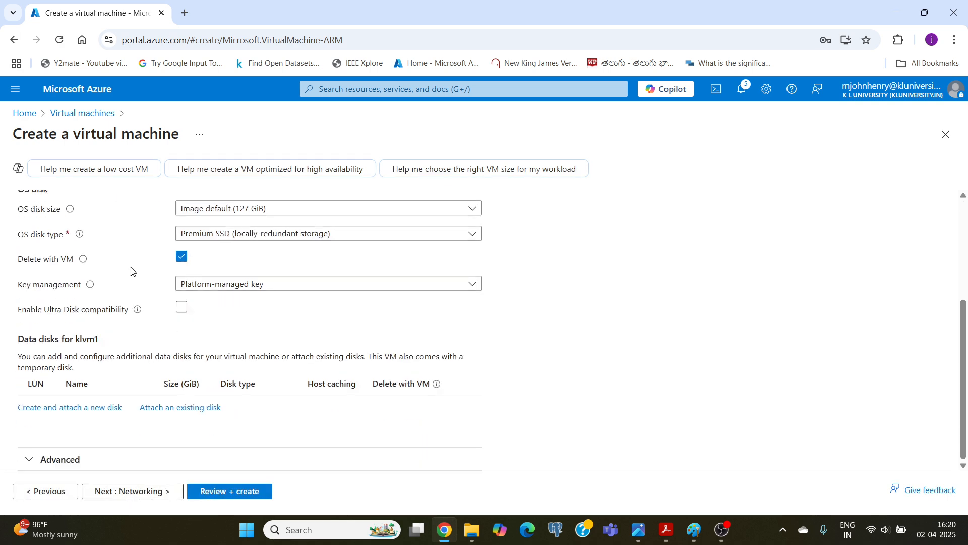
scroll(131, 270, "up", 3)
scroll(134, 256, "down", 3)
scroll(136, 258, "up", 3)
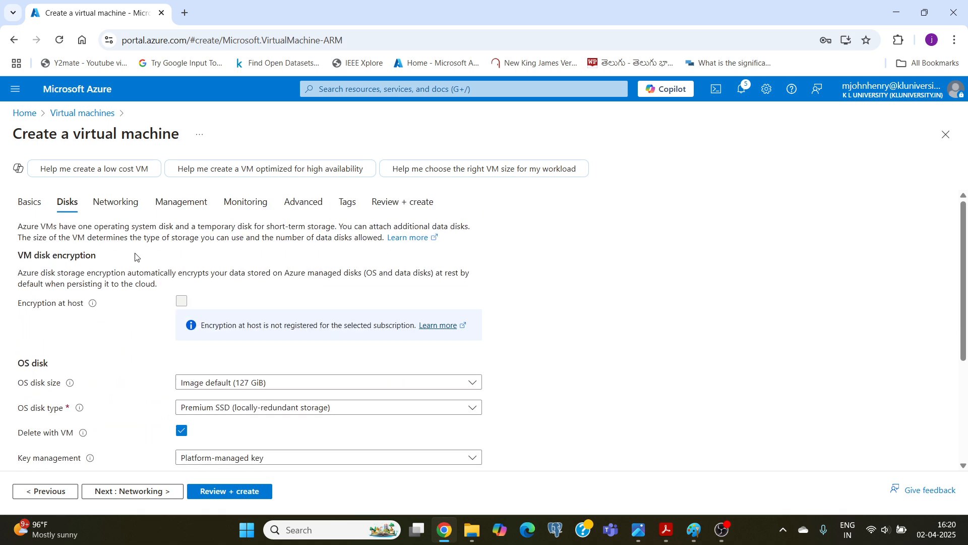
left_click(103, 207)
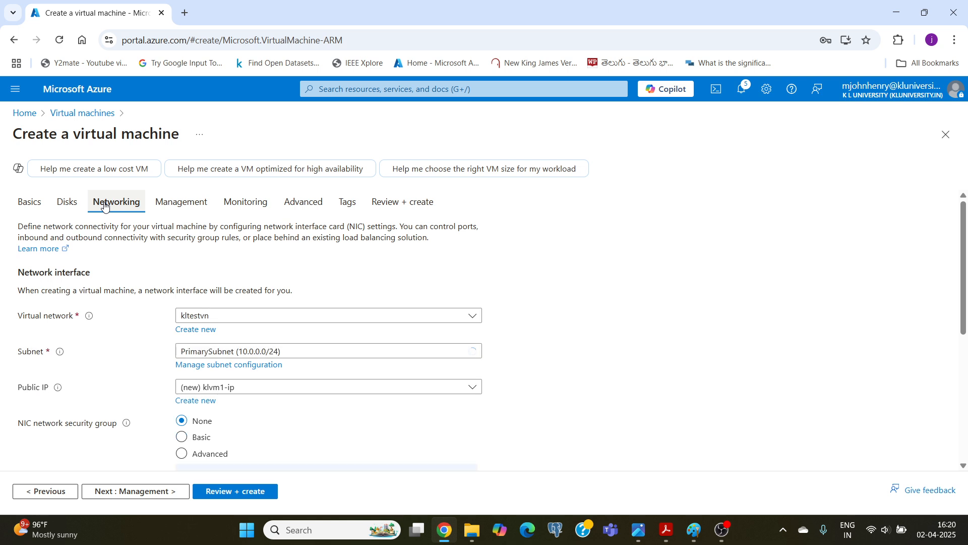
Check the network sketch in Paint and place klvm1 in PrimarySubnet (10.0.0.0/24) of the kltestvn virtual network.
left_click(694, 529)
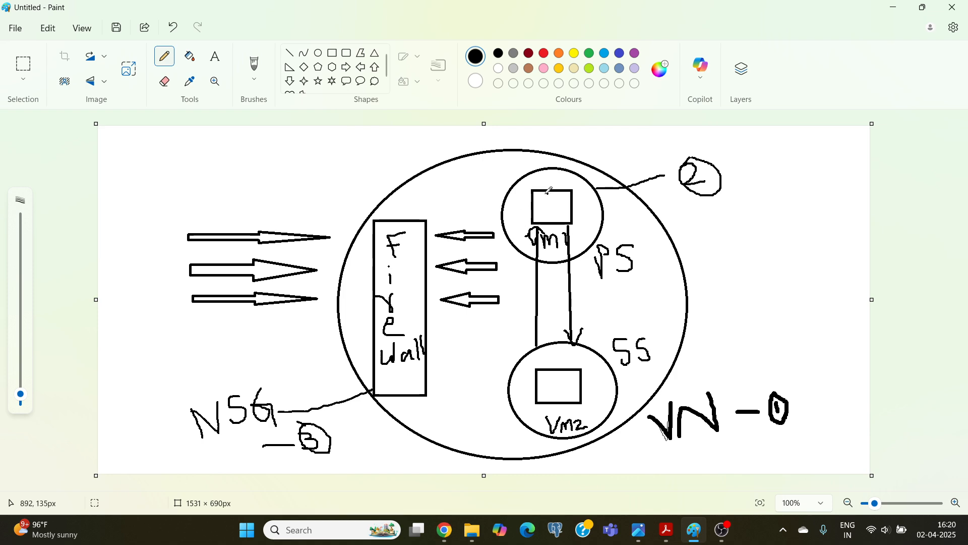
left_click(452, 533)
scroll(127, 276, "down", 2)
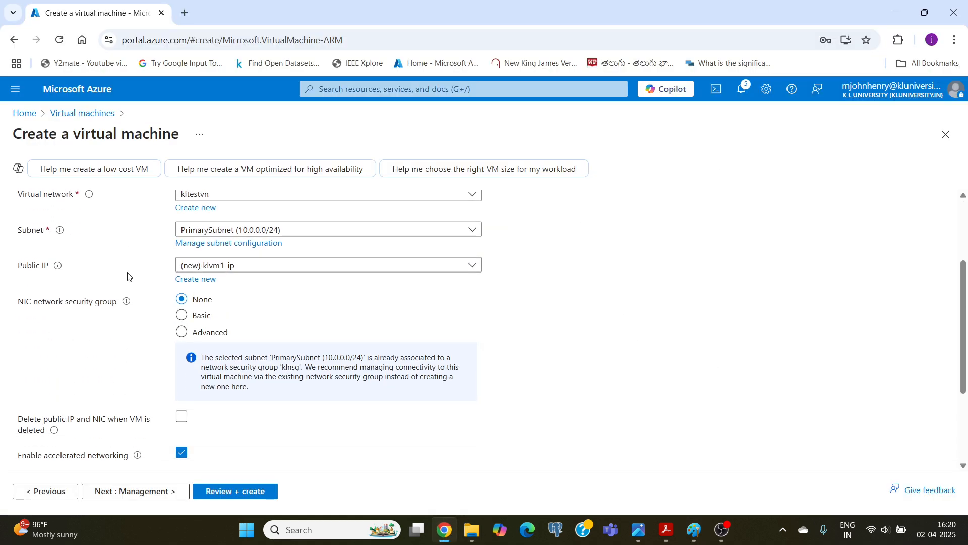
scroll(151, 237, "up", 1)
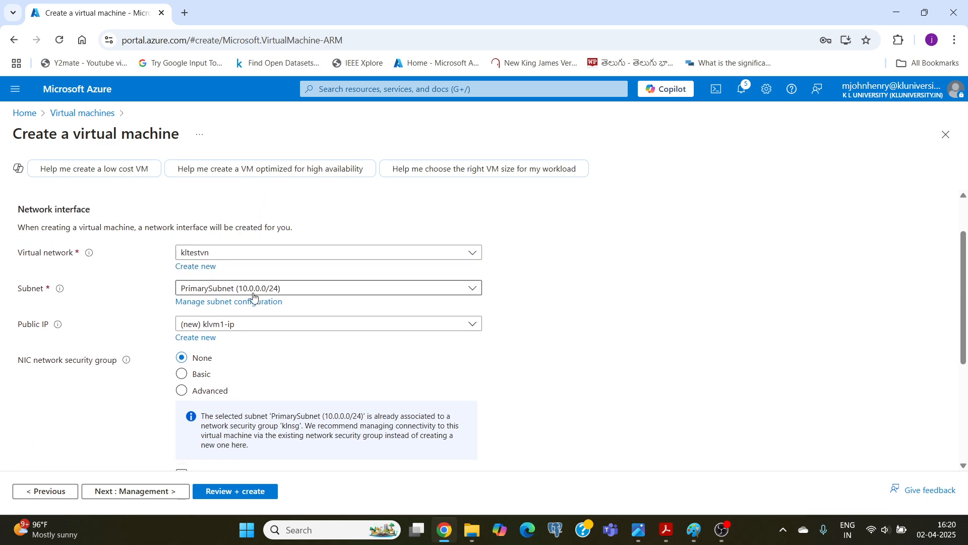
mouse_move(695, 529)
left_click(696, 474)
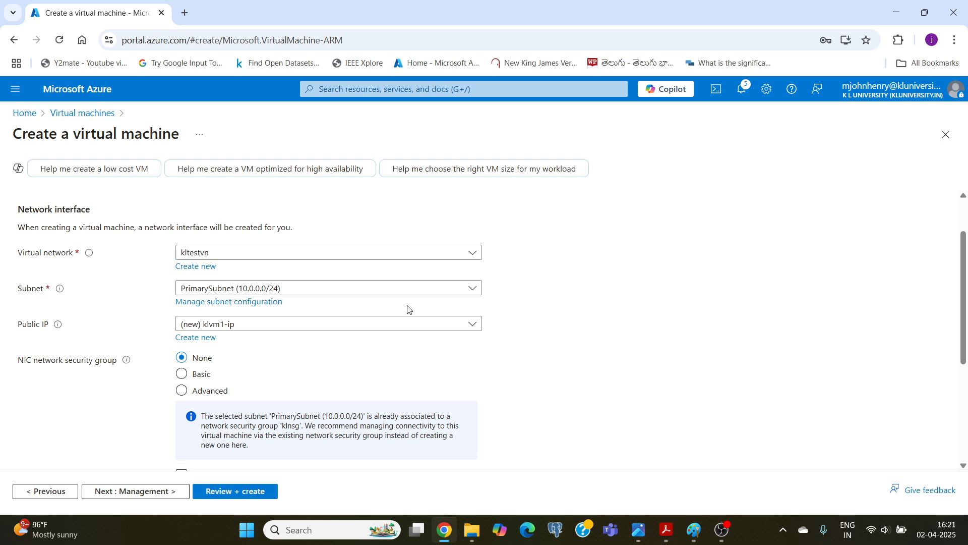
left_click(473, 289)
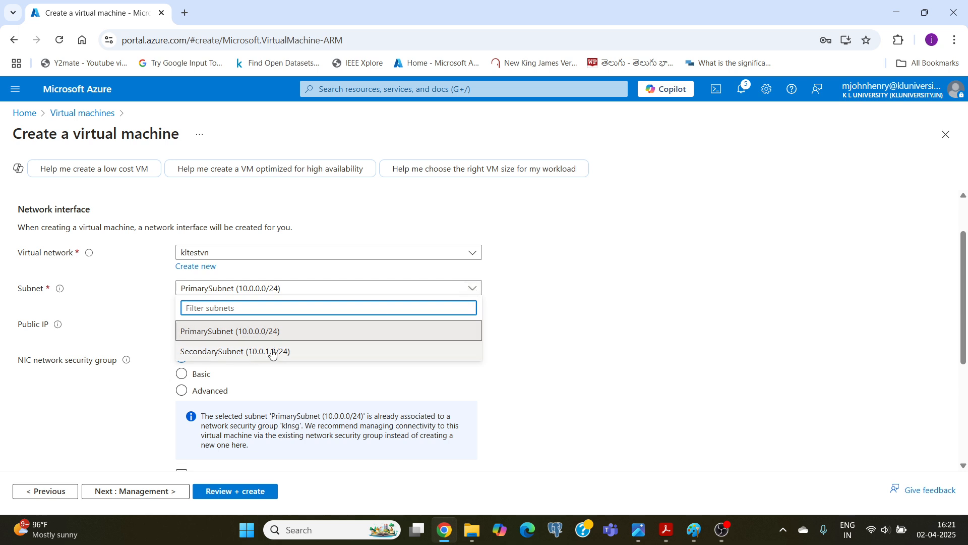
left_click(202, 332)
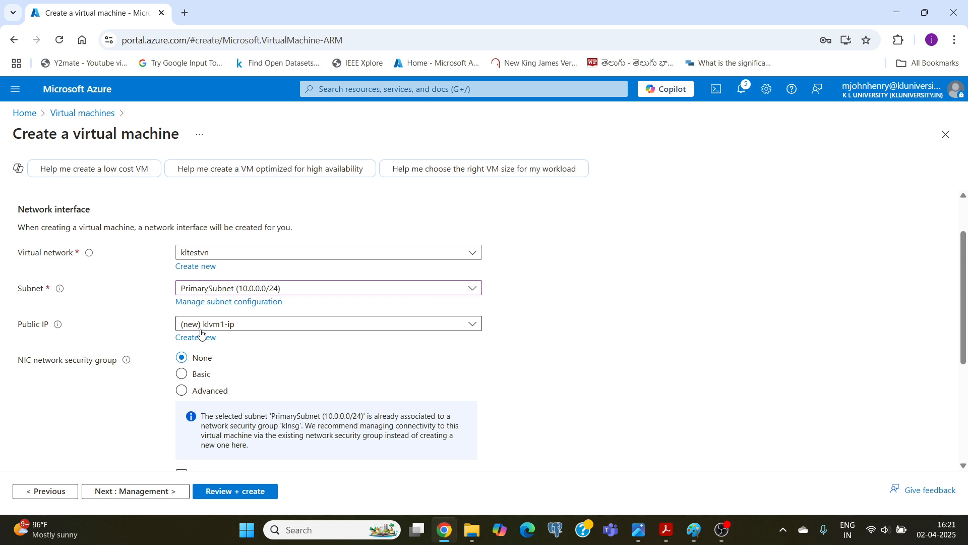
Review klvm1's remaining networking and load balancing settings, validate the configuration and create the virtual machine.
scroll(149, 353, "down", 2)
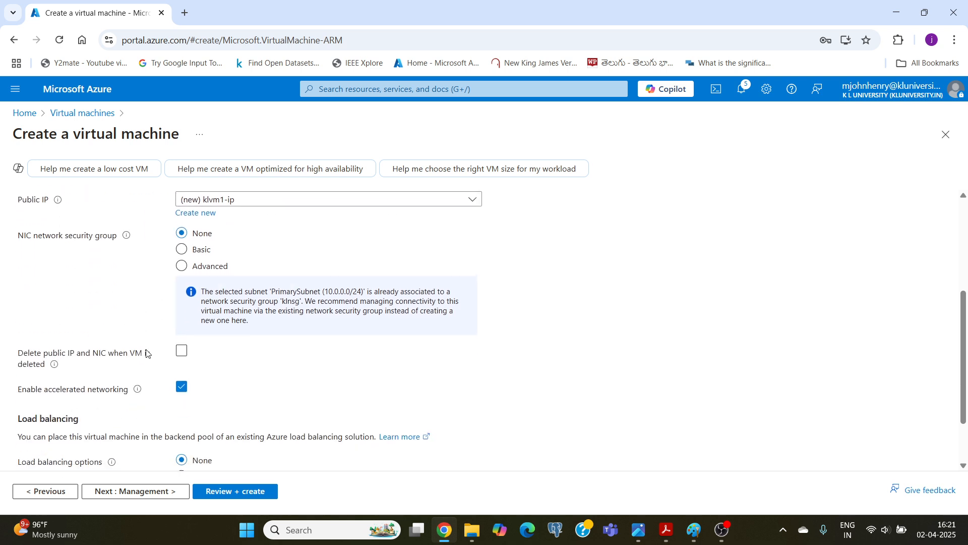
scroll(146, 353, "down", 1)
scroll(146, 353, "down", 1)
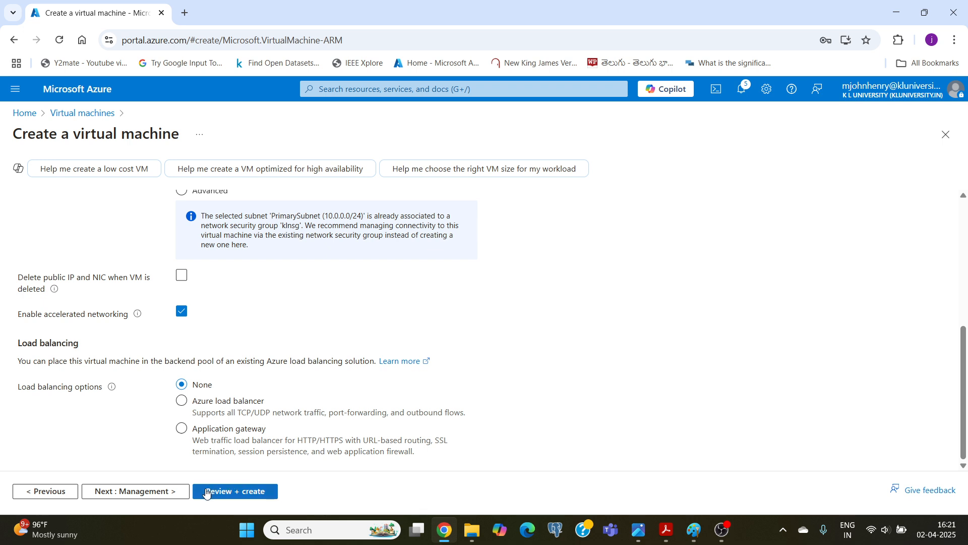
left_click(221, 491)
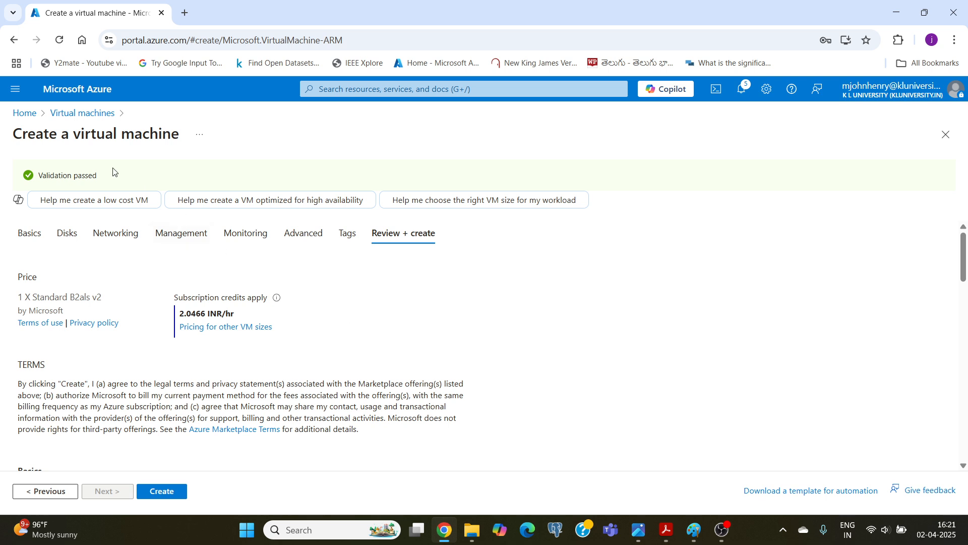
left_click(167, 494)
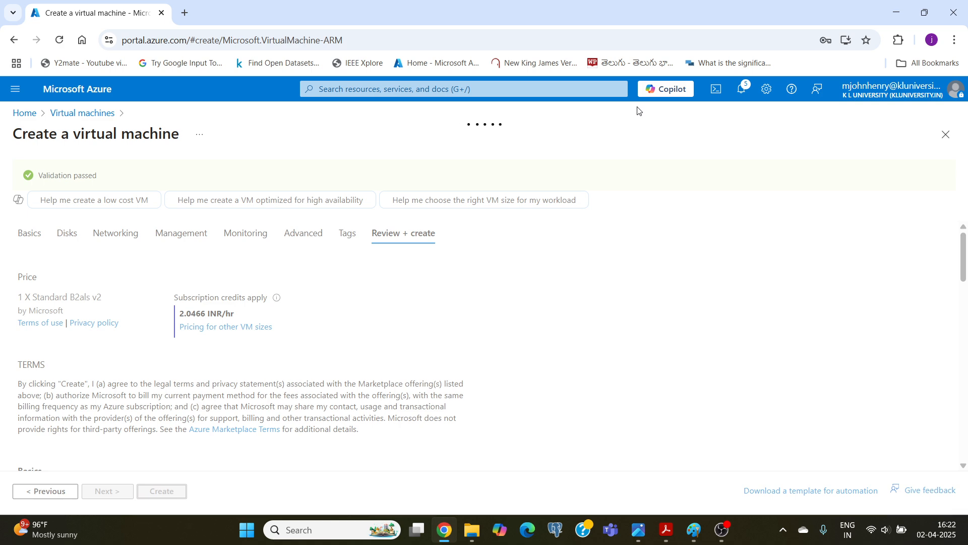
Look at VM1 in the Paint network sketch and check the progress of klvm1's deployment.
left_click(688, 538)
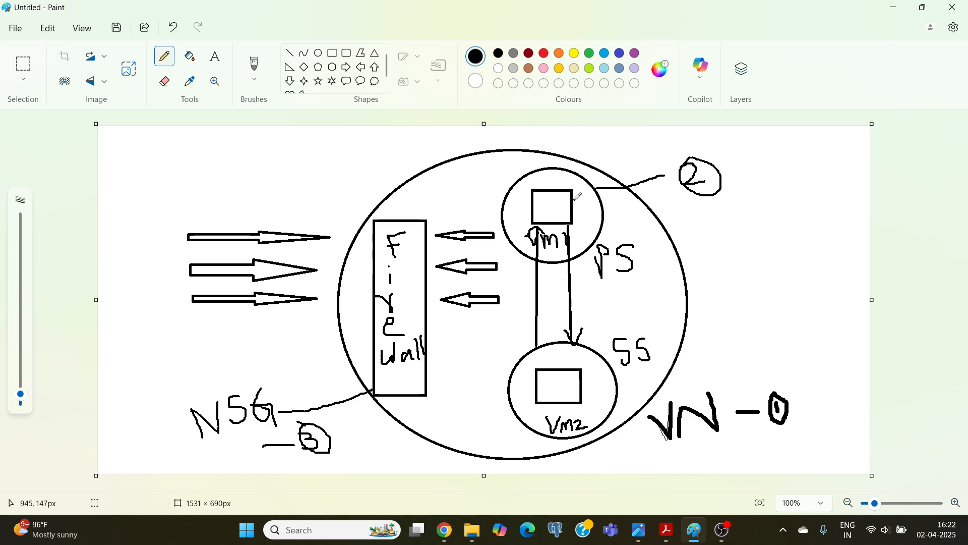
left_click(443, 530)
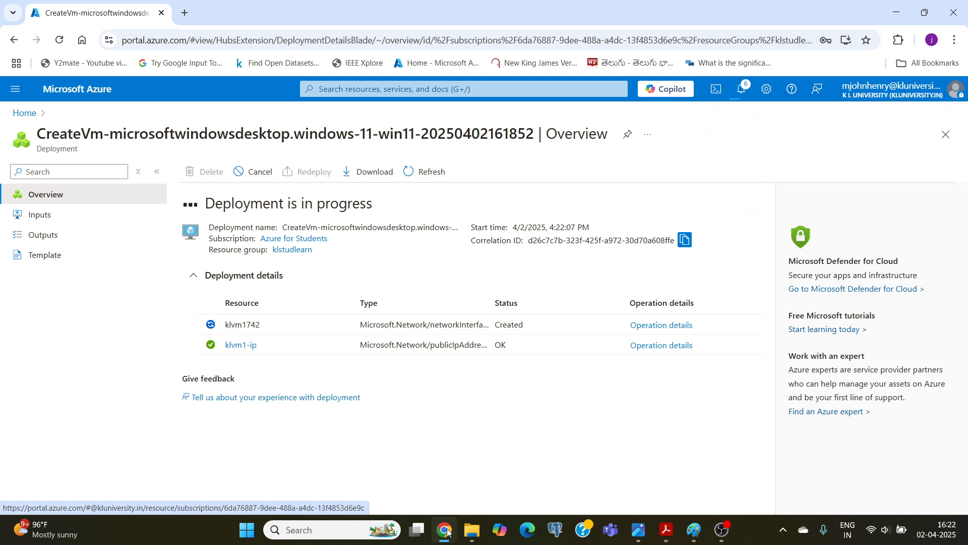
left_click(720, 528)
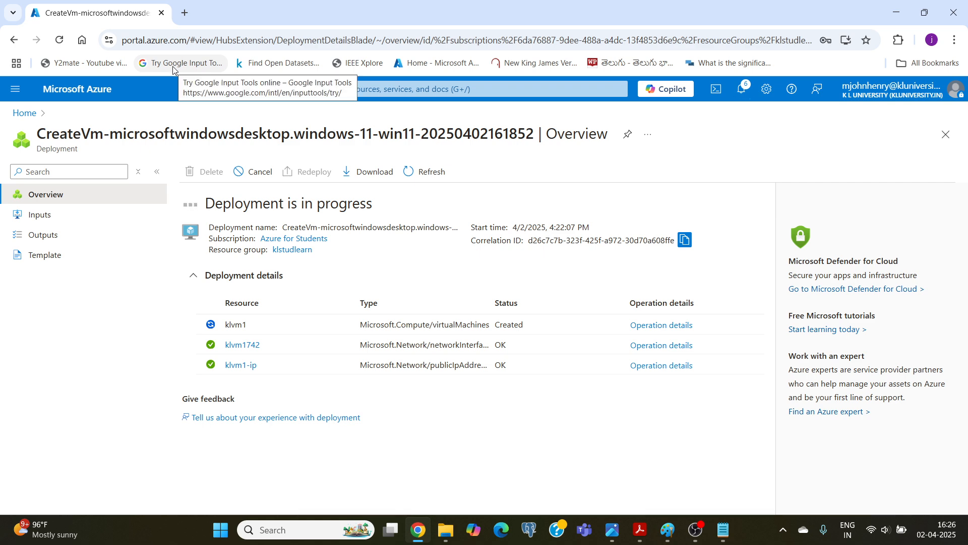
Open the Azure portal home page in a second browser tab, keeping klvm1's deployment page open in the first.
left_click(184, 13)
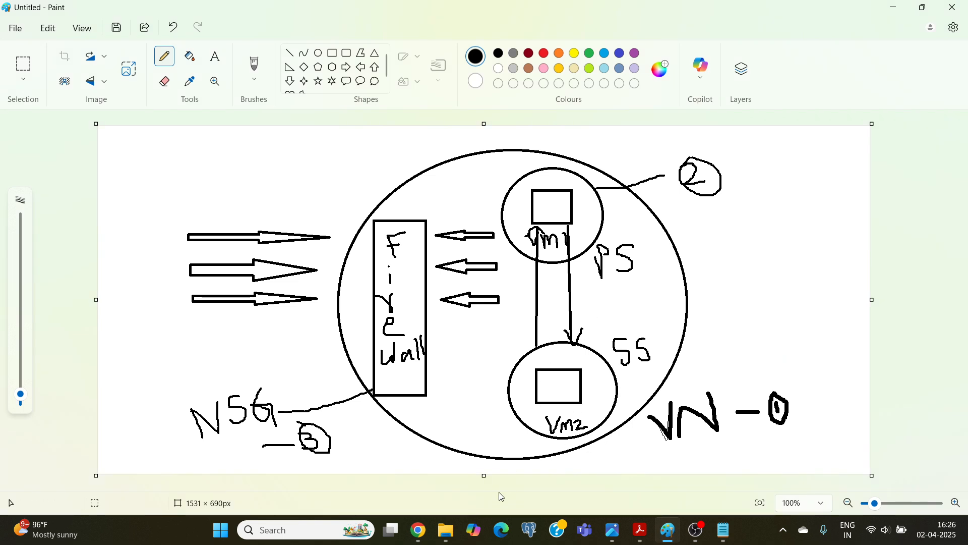
left_click(418, 530)
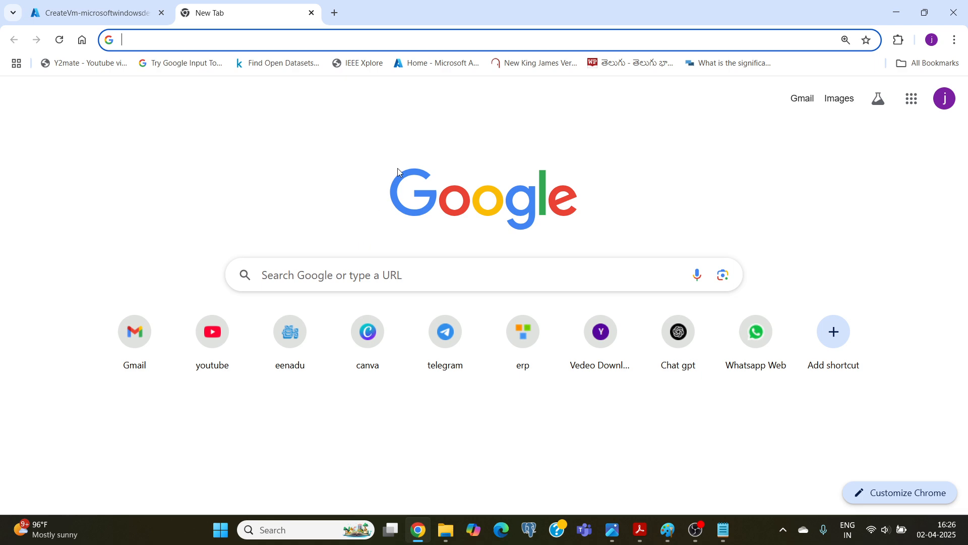
left_click(426, 66)
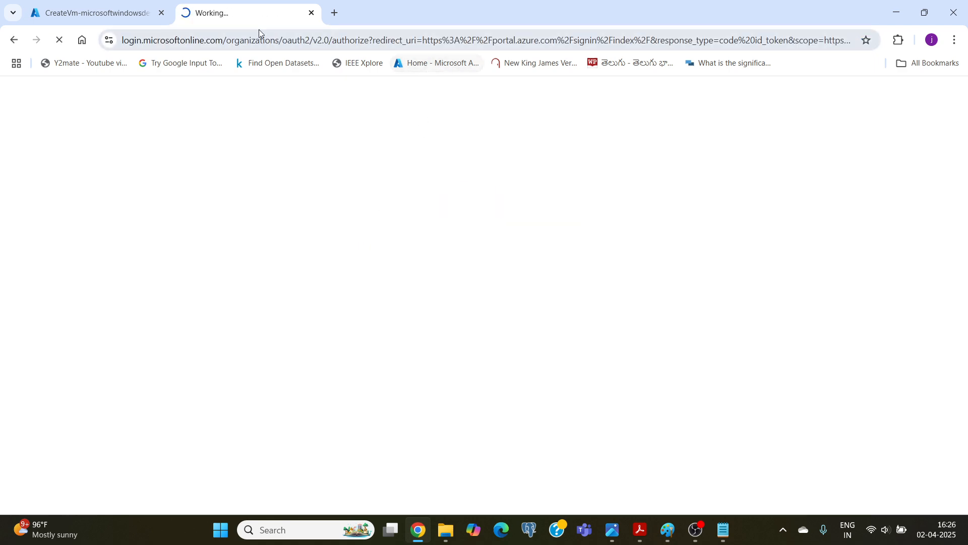
left_click(116, 13)
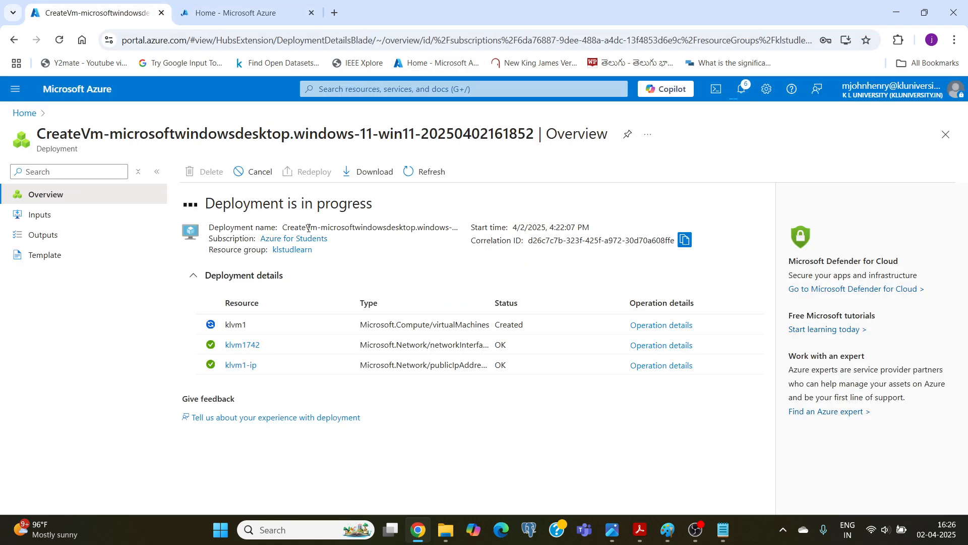
left_click(239, 15)
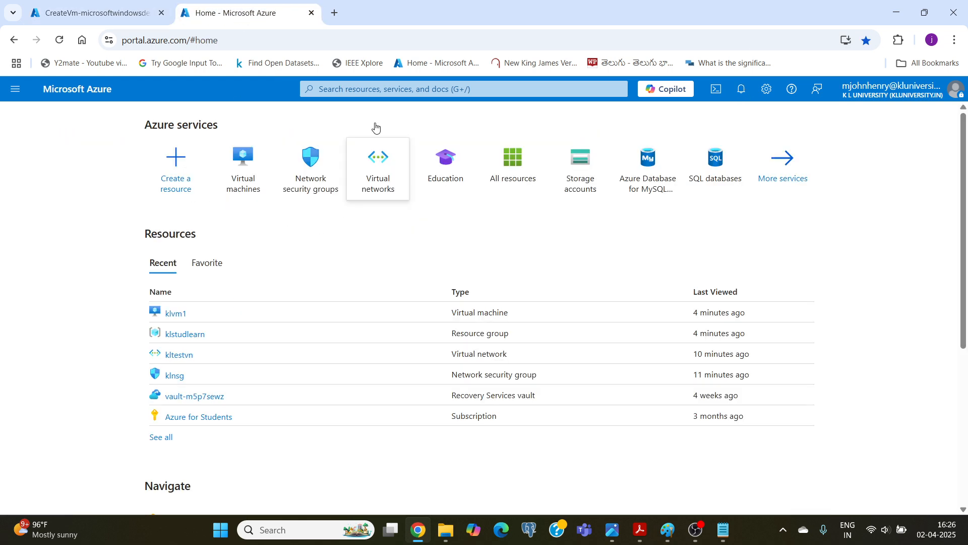
Find the Virtual machines service and start creating another Azure virtual machine.
left_click(341, 91)
type("vir")
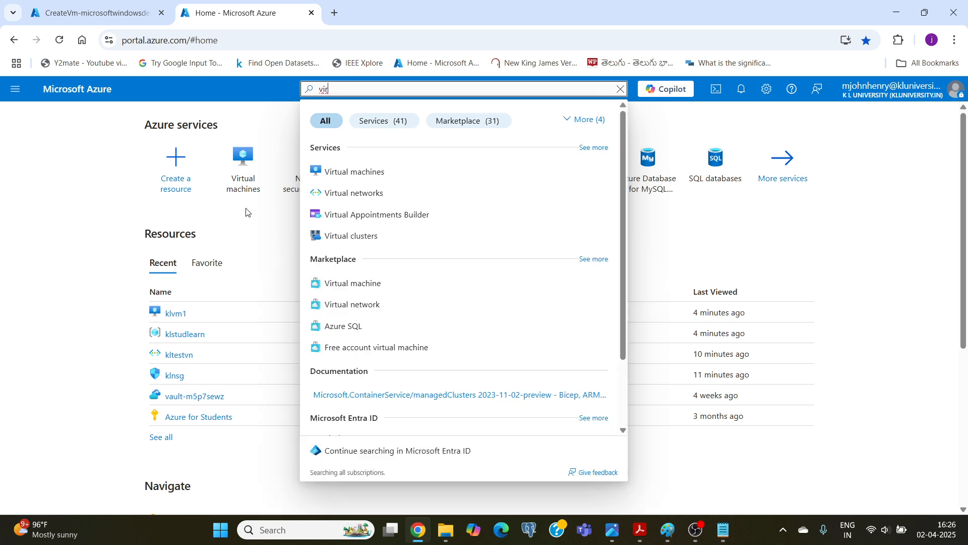
left_click(331, 173)
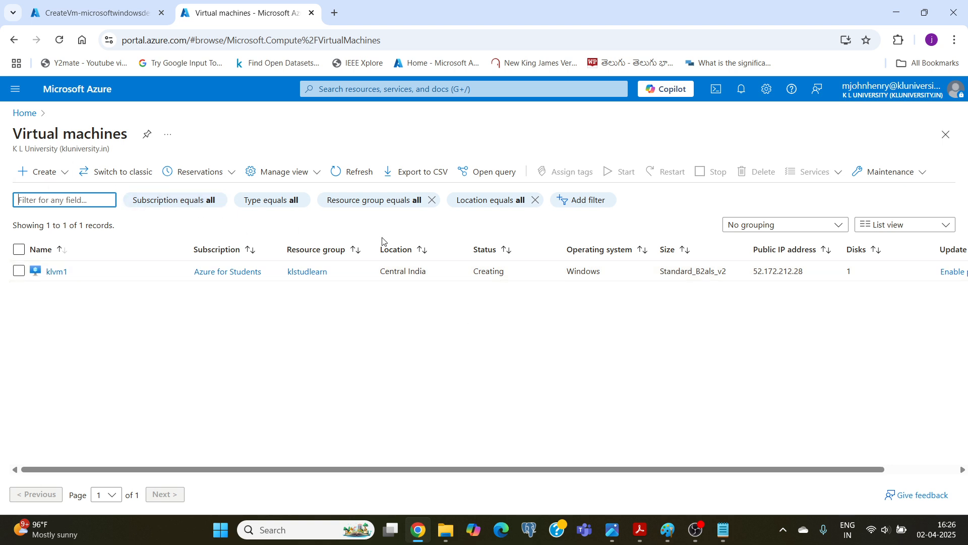
left_click(44, 172)
left_click(55, 197)
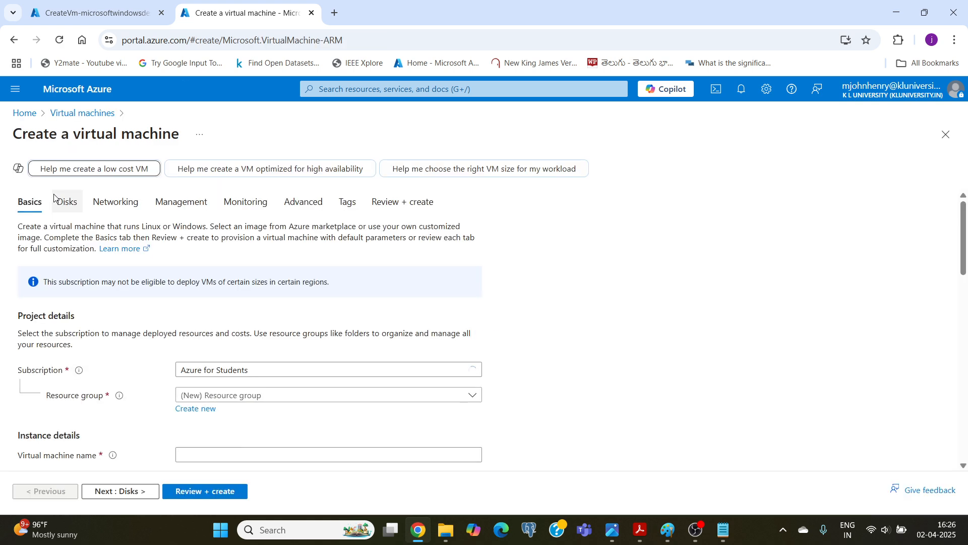
Assign the new virtual machine to the klstudlearn resource group.
scroll(113, 321, "down", 2)
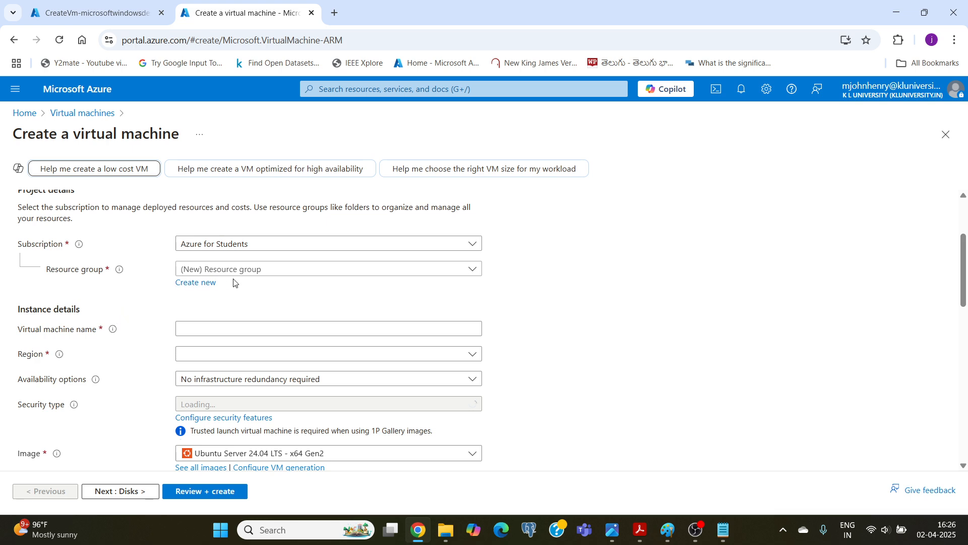
left_click(245, 271)
left_click(211, 314)
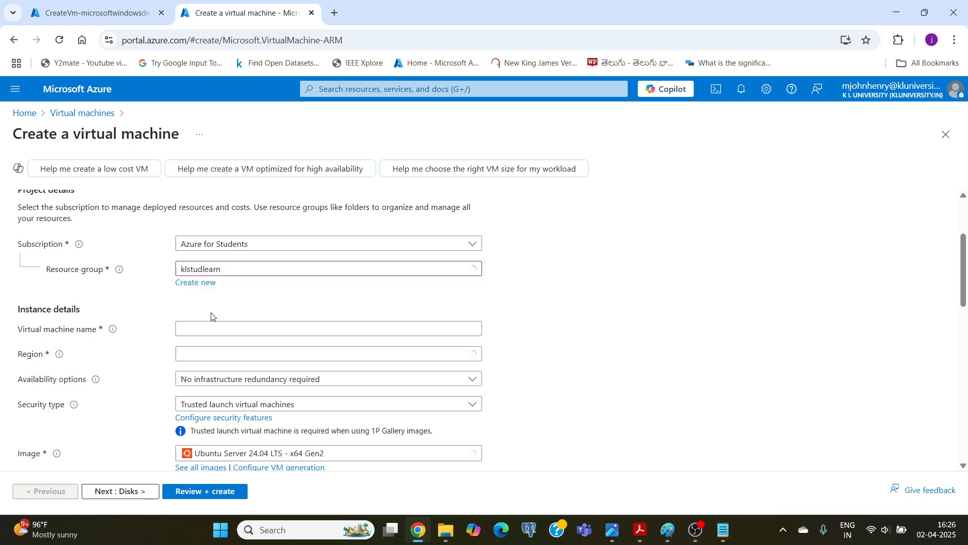
scroll(114, 271, "up", 3)
scroll(115, 265, "down", 1)
scroll(115, 262, "down", 3)
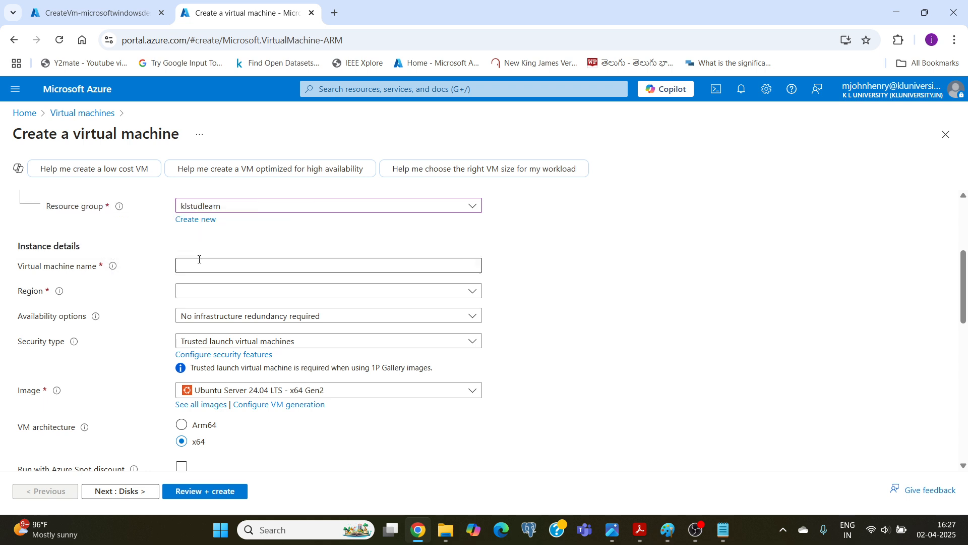
Name the virtual machine klvm2 and set its region to (Asia Pacific) Central India.
left_click(237, 265)
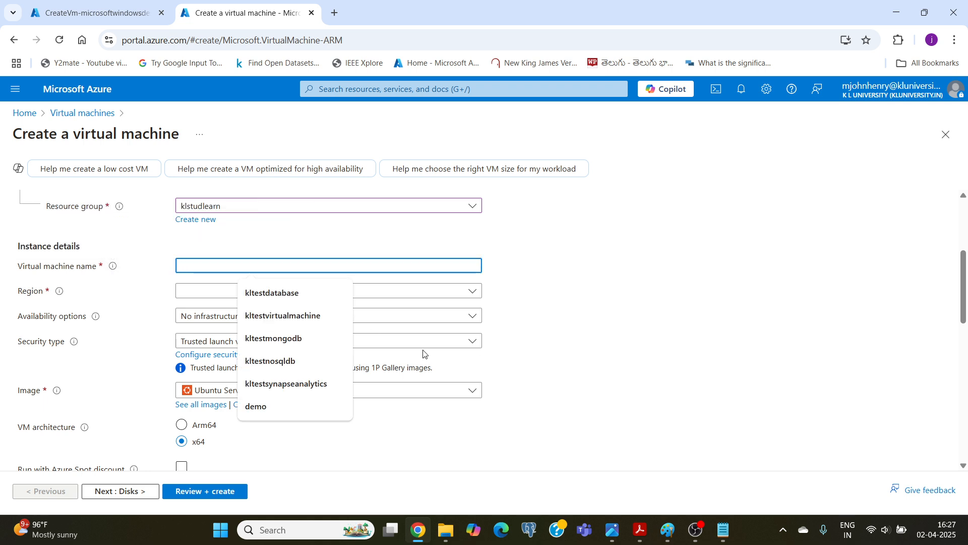
type("klvm")
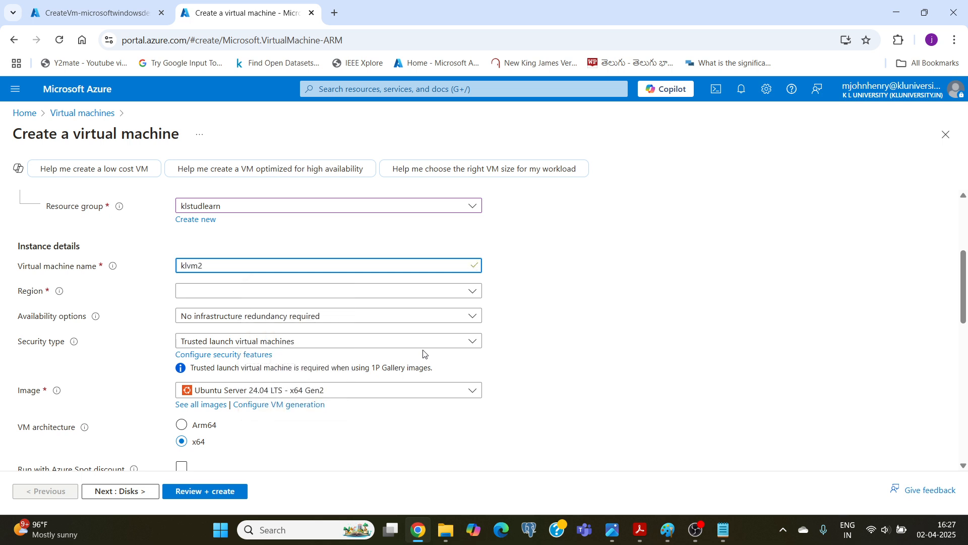
type("2")
left_click(223, 291)
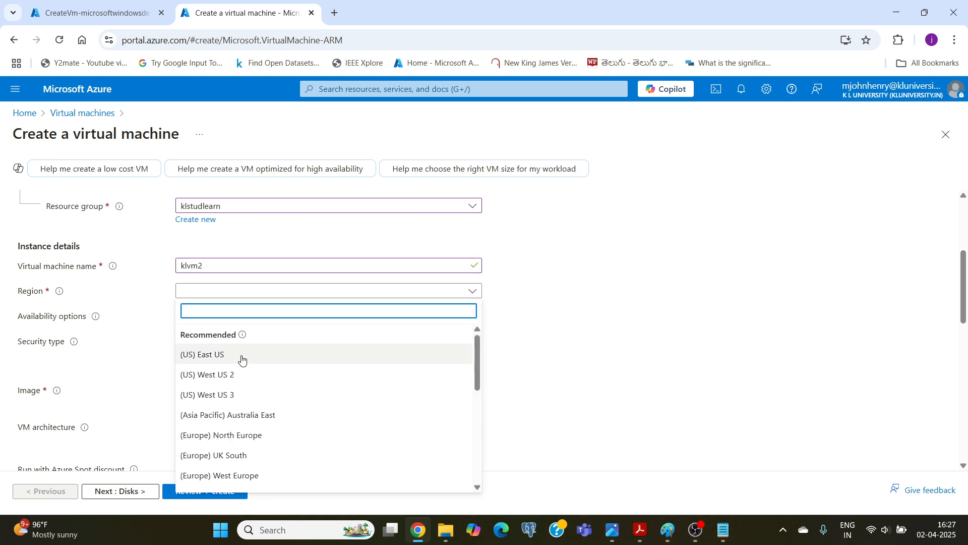
scroll(242, 360, "down", 3)
left_click(245, 390)
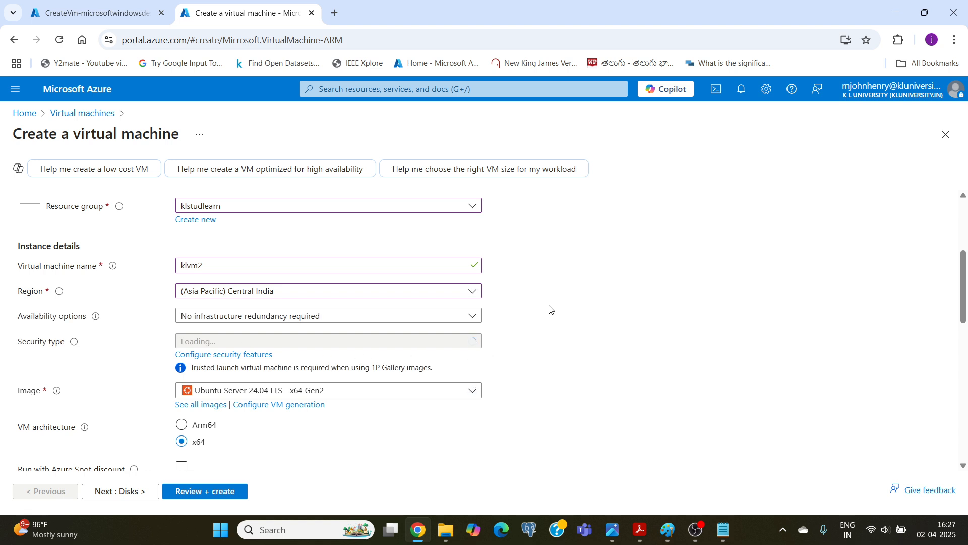
Set klvm2's availability to No infrastructure redundancy required and its security type to Standard.
scroll(549, 310, "down", 1)
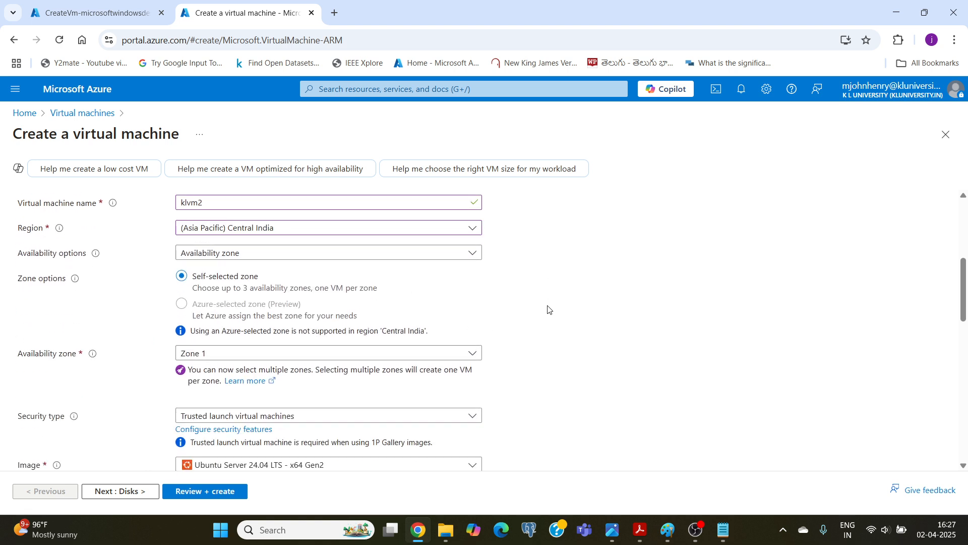
left_click(392, 258)
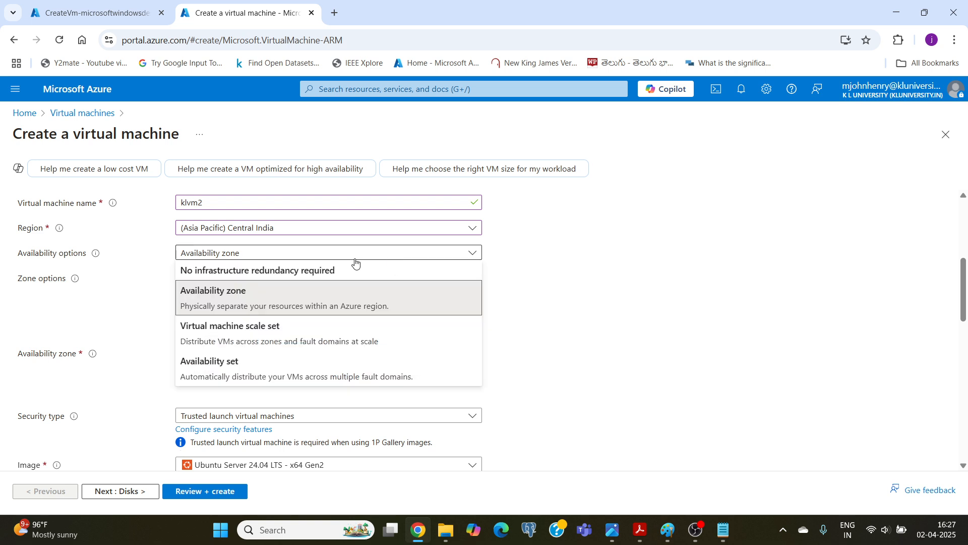
left_click(287, 271)
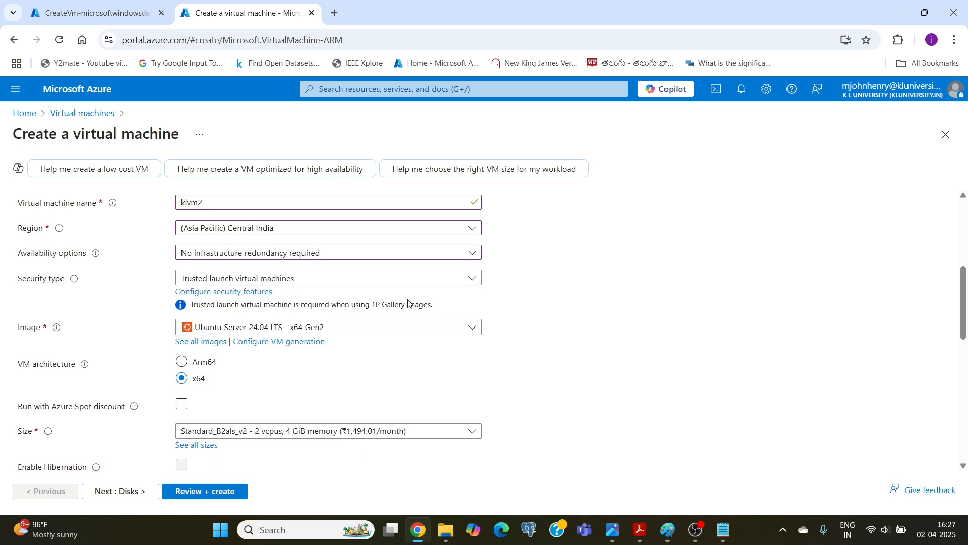
left_click(463, 282)
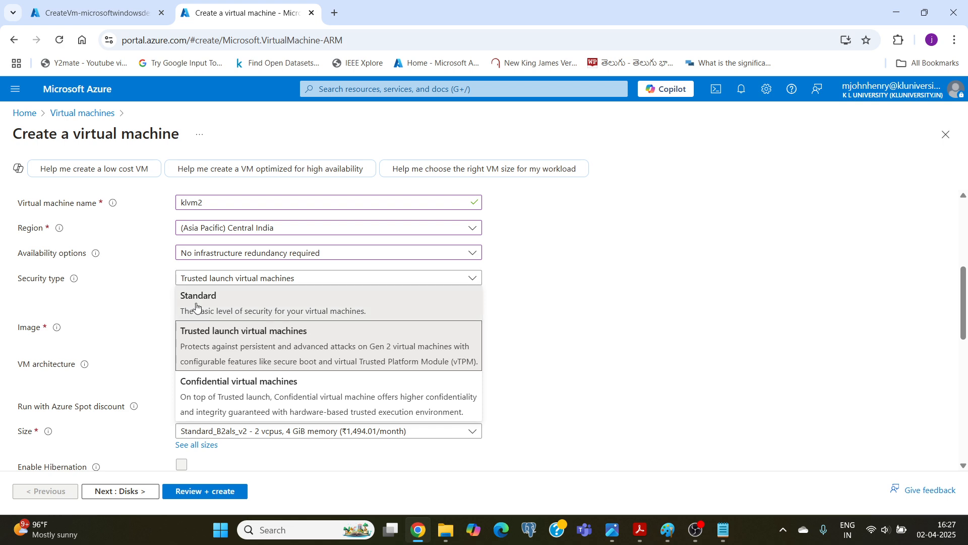
left_click(196, 307)
Choose Windows 11 Pro, version 24H2 - x64 Gen2 as klvm2's image.
scroll(313, 296, "down", 1)
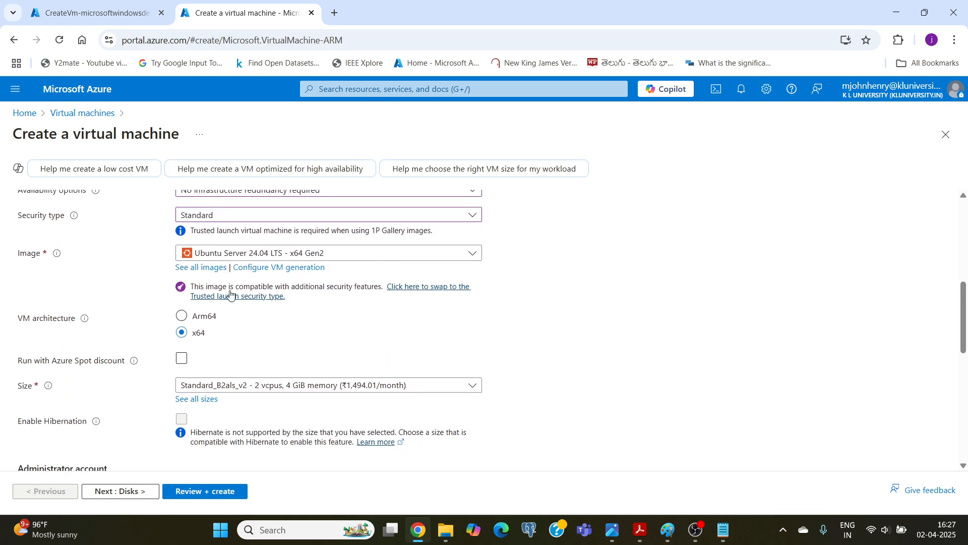
left_click(329, 253)
left_click(240, 318)
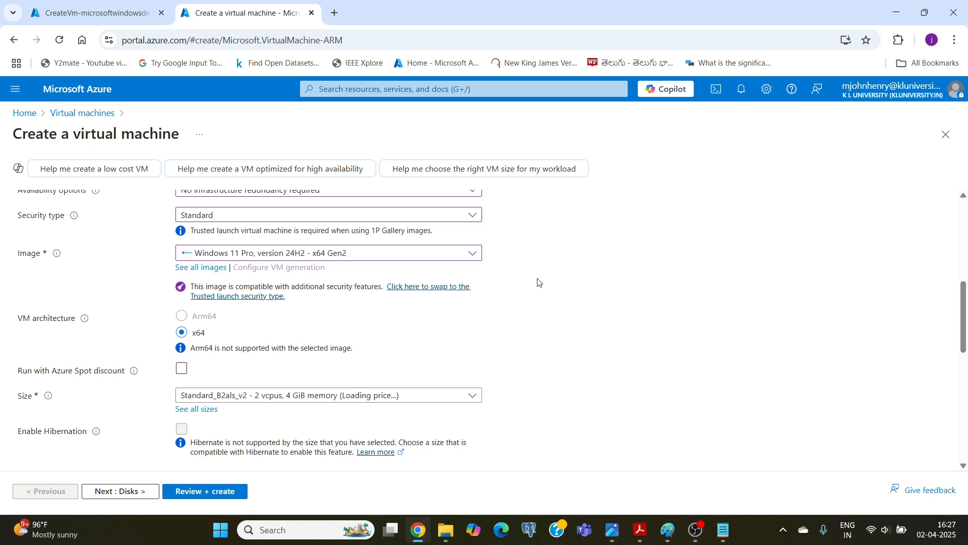
scroll(538, 282, "down", 2)
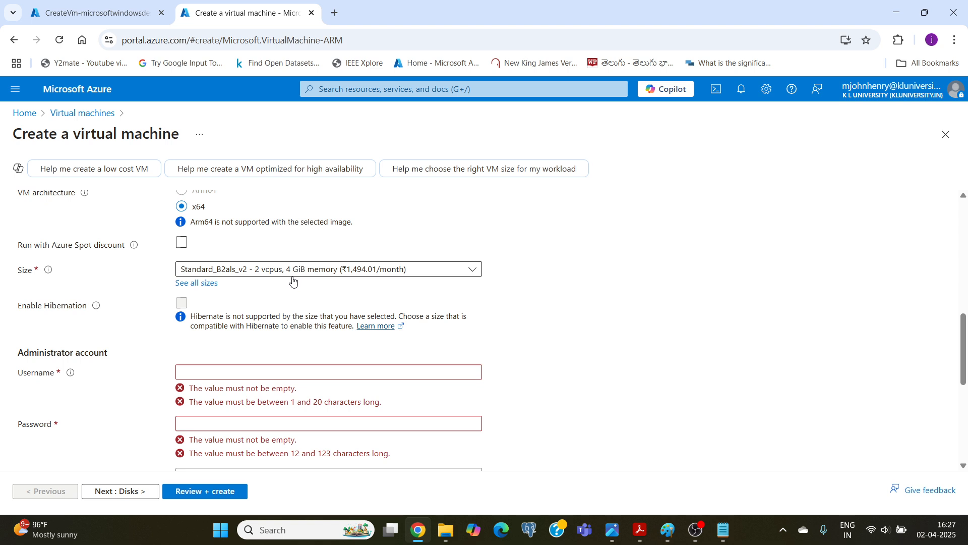
Set klvm2's administrator username to kladminvm2, then enter and confirm the administrator password.
scroll(293, 280, "down", 2)
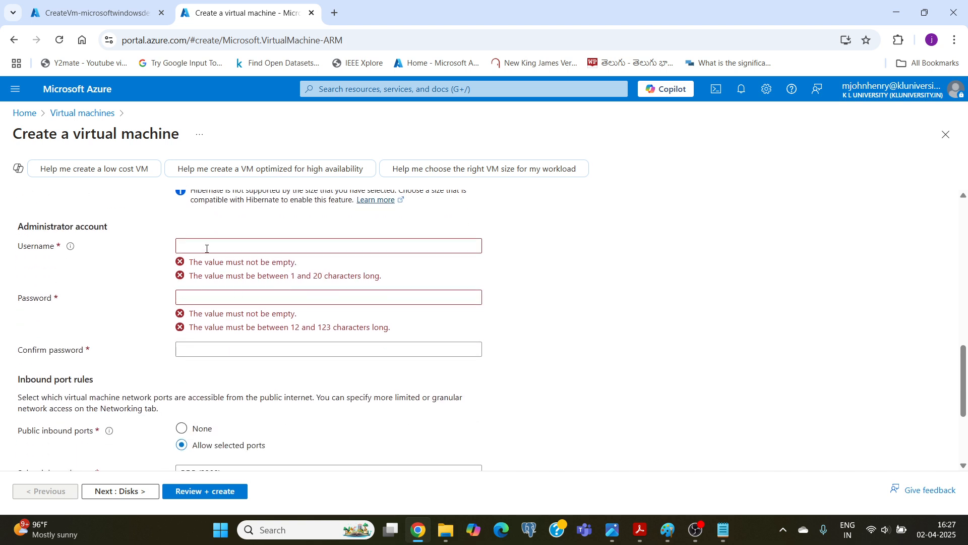
left_click(206, 247)
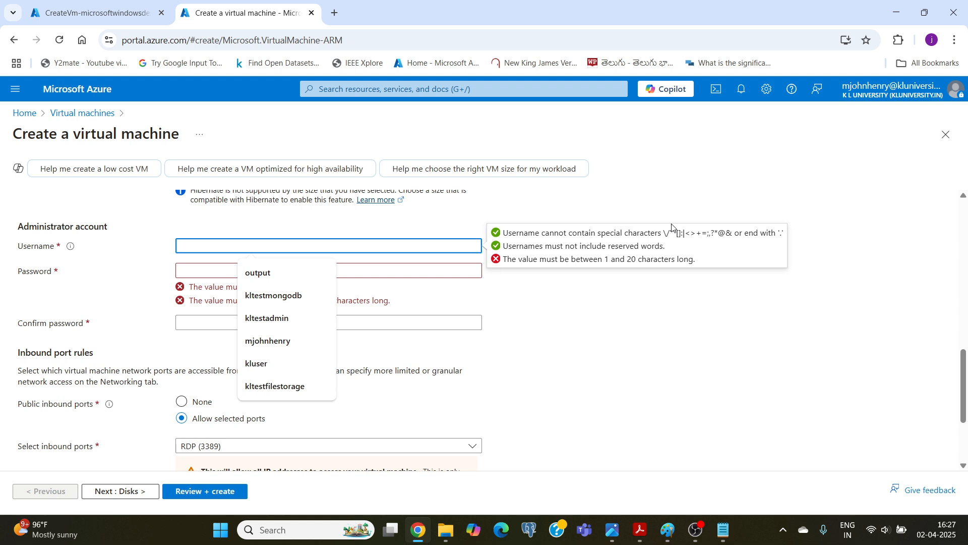
type("kladminvm2")
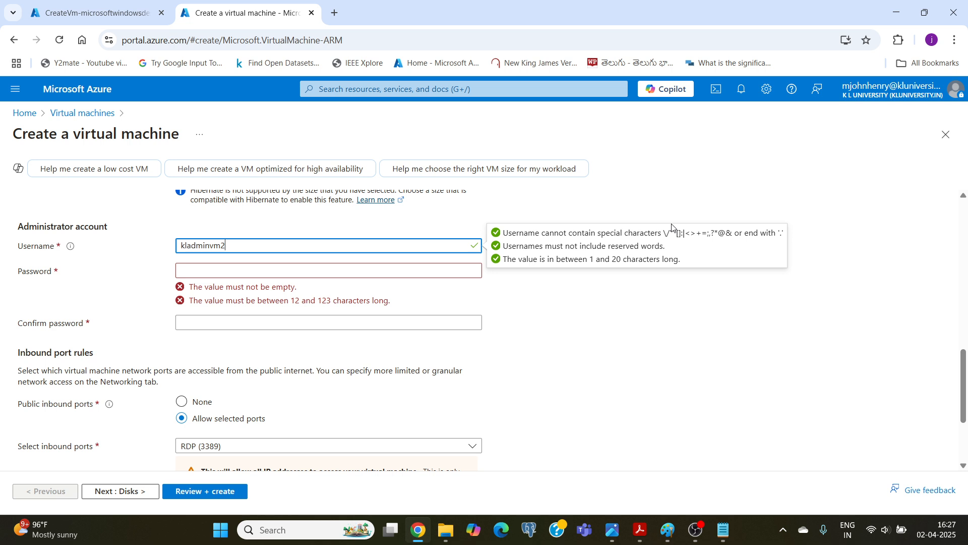
left_click(333, 272)
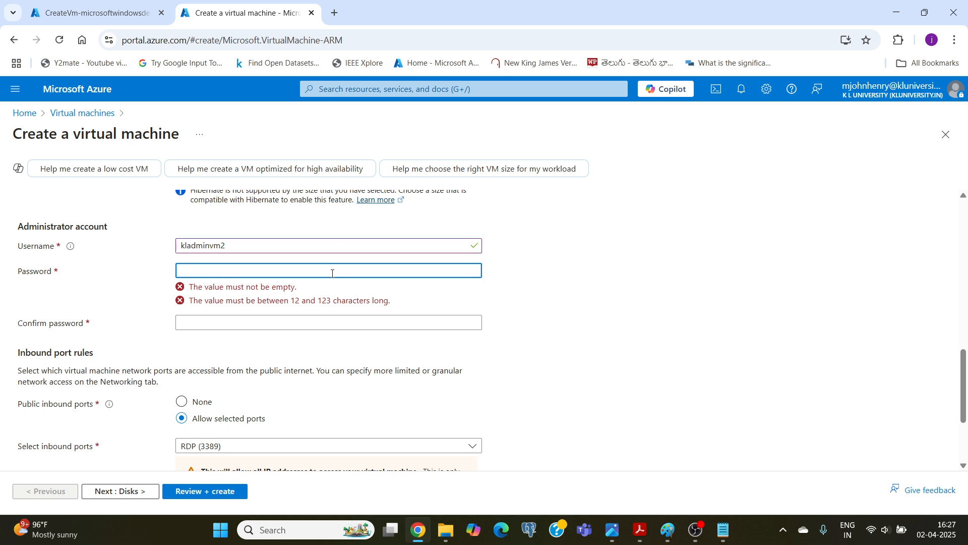
type("•")
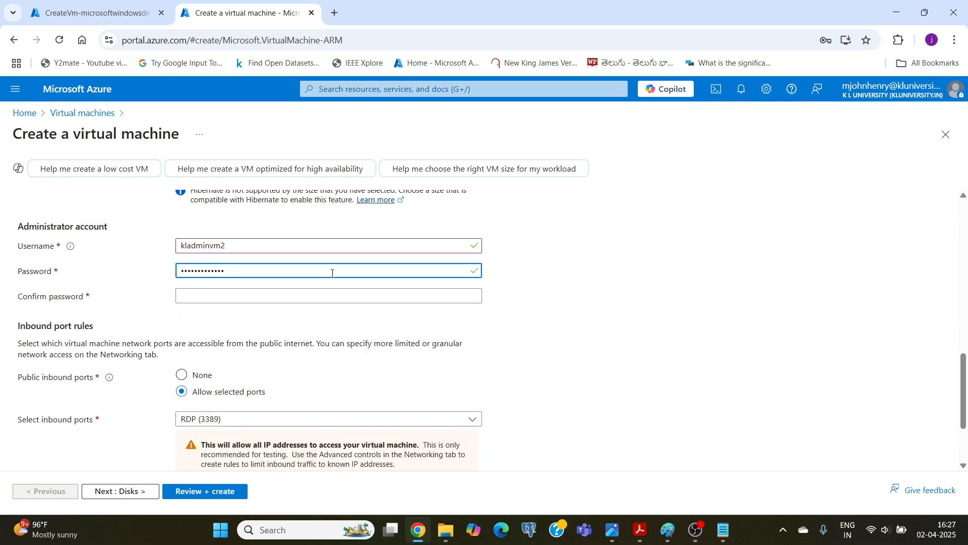
left_click(213, 296)
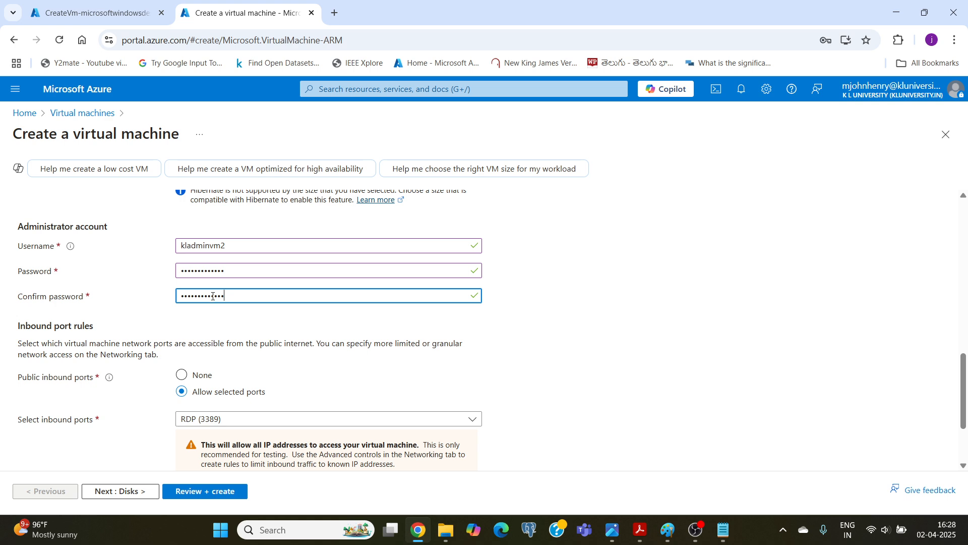
scroll(172, 340, "down", 2)
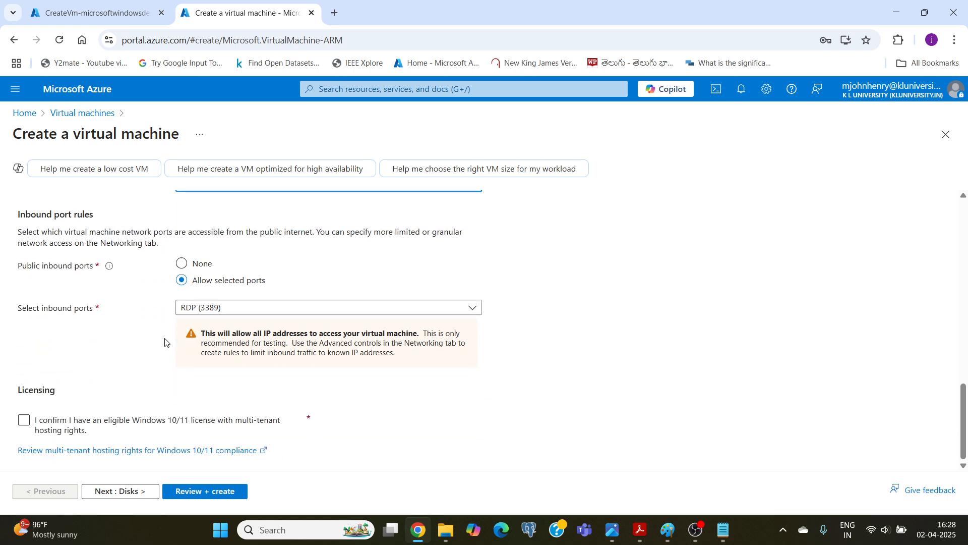
scroll(191, 328, "up", 3)
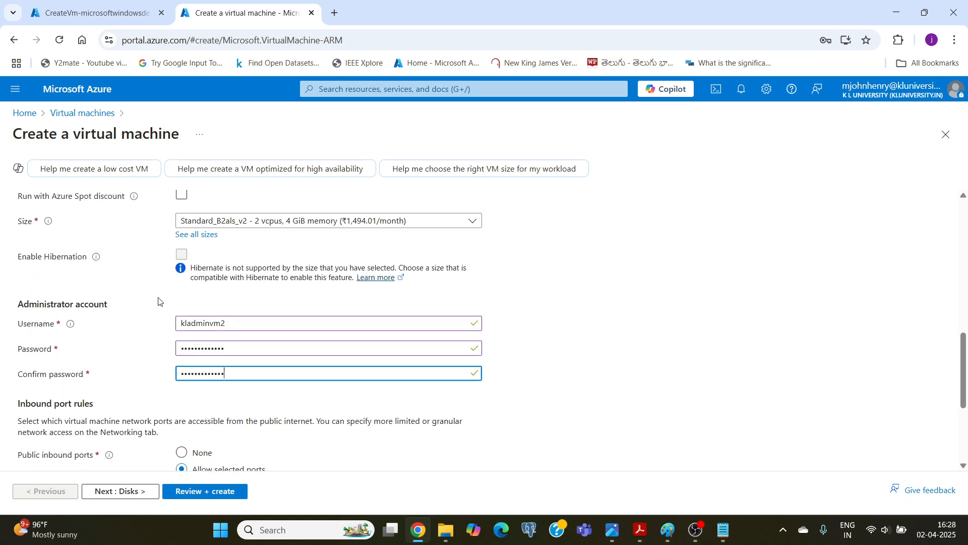
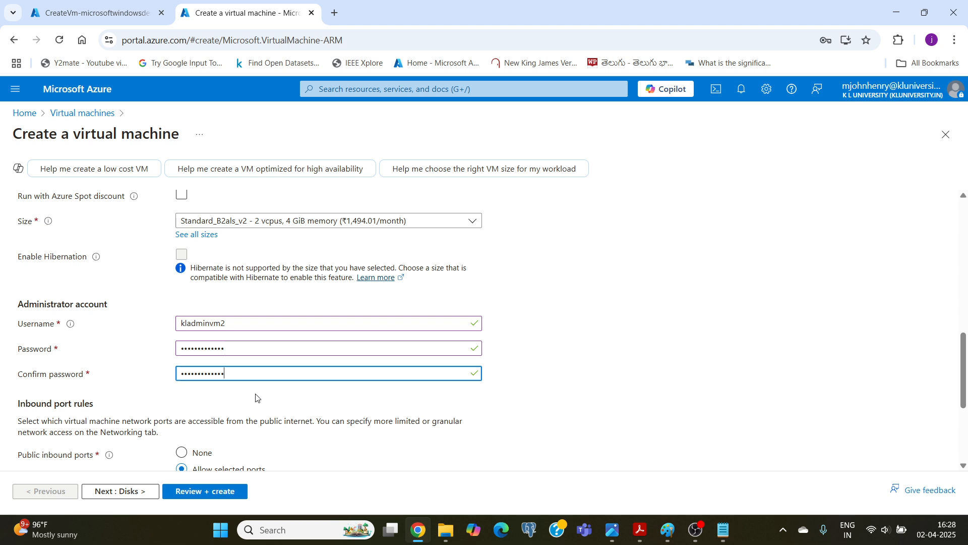
Confirm the eligible Windows 10/11 license with multi-tenant hosting rights for klvm2, keep the disk settings, and continue to the networking settings.
scroll(54, 344, "down", 2)
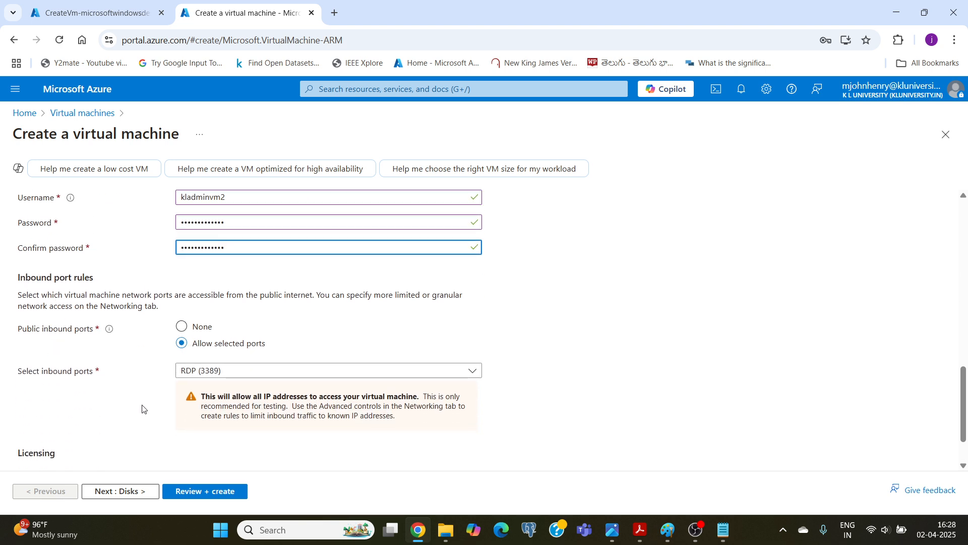
scroll(102, 326, "down", 1)
left_click(23, 422)
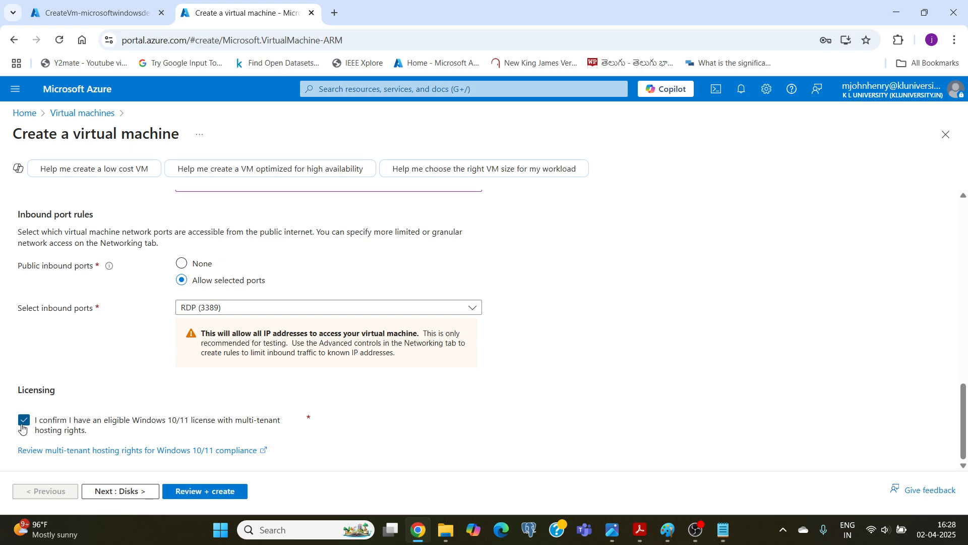
left_click(117, 492)
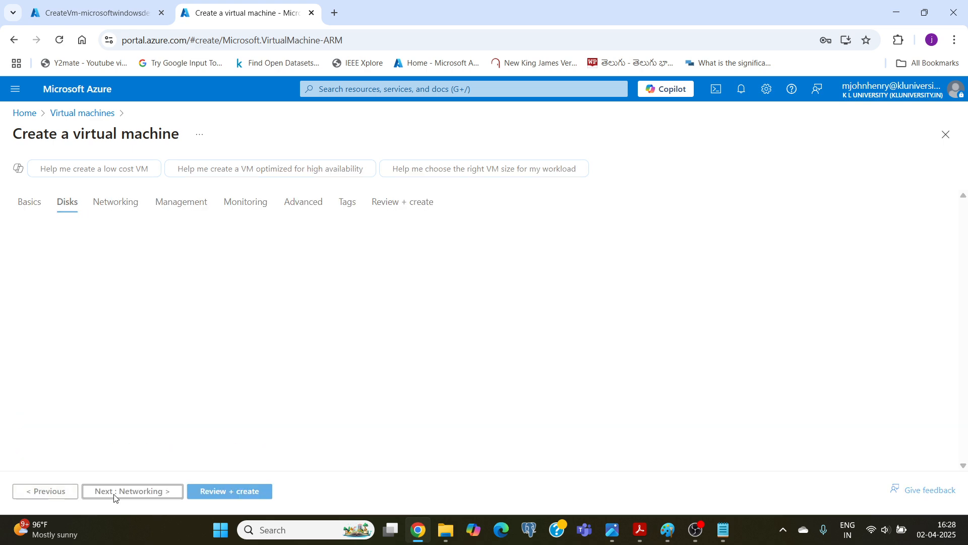
scroll(118, 333, "down", 3)
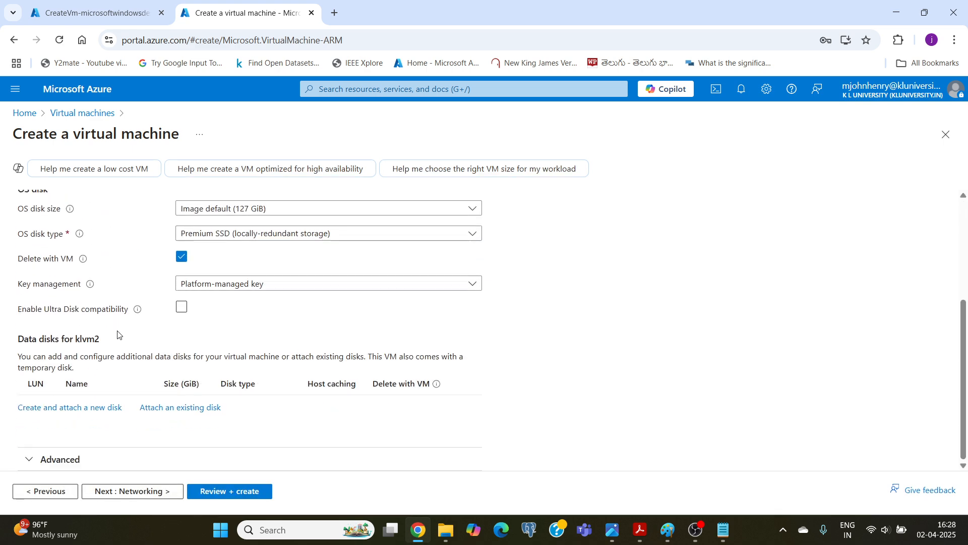
scroll(120, 331, "up", 3)
scroll(121, 303, "down", 3)
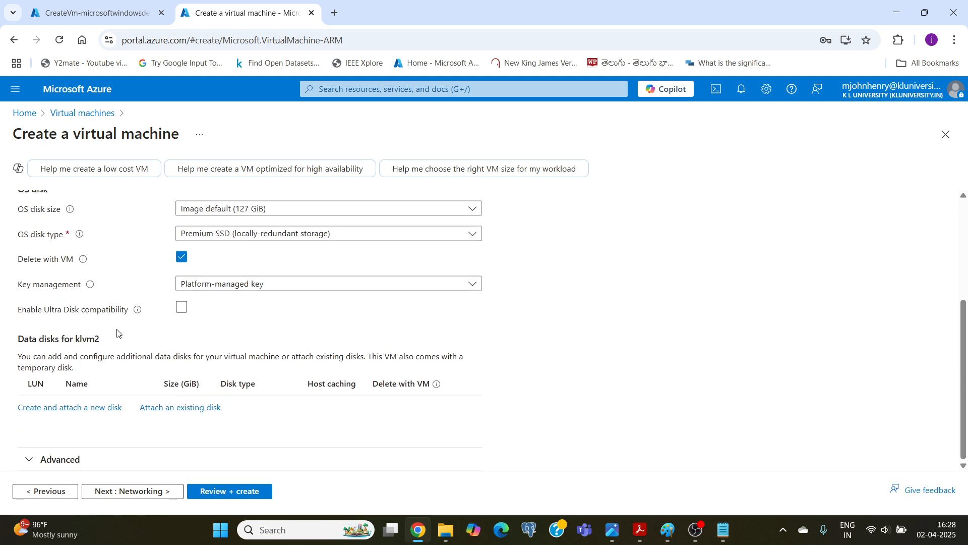
scroll(108, 365, "up", 3)
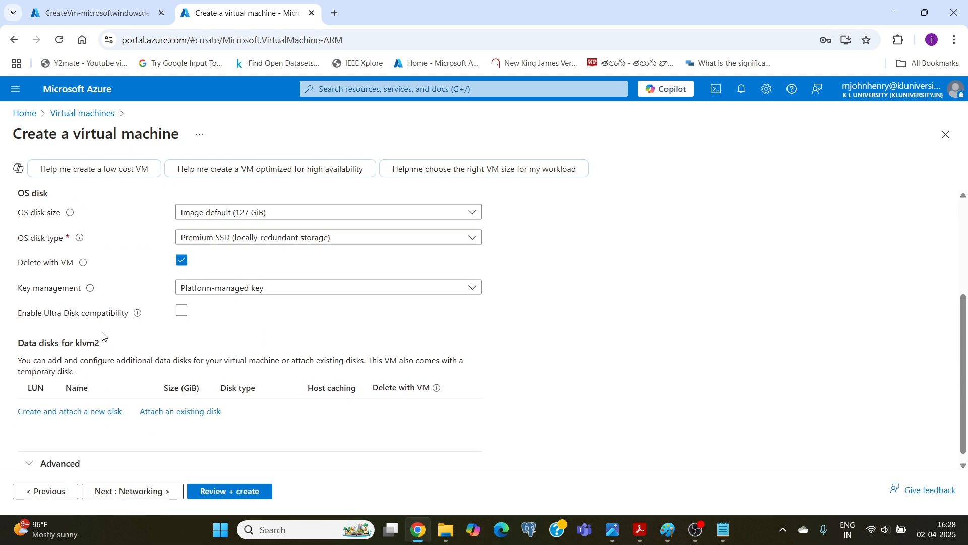
left_click(133, 490)
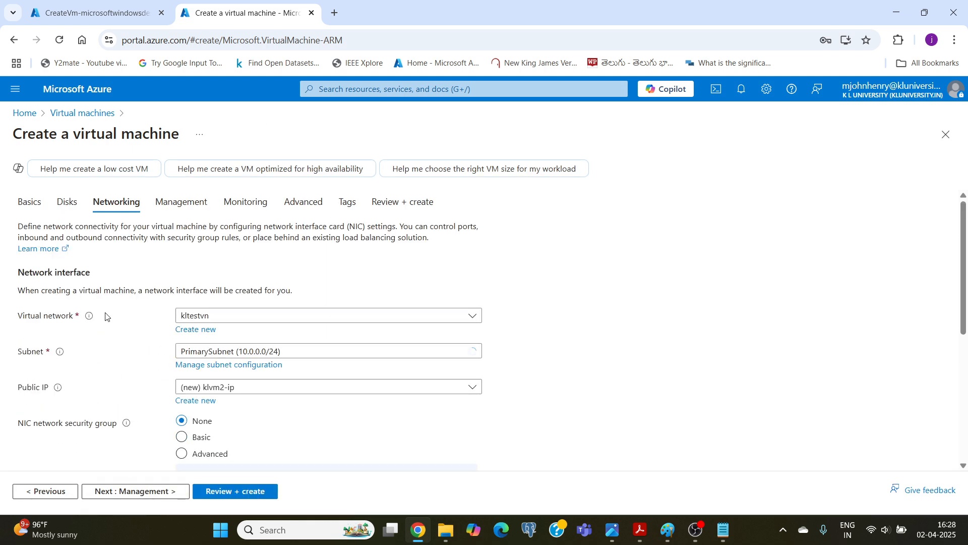
Check the Paint sketch for klvm2's placement and set its subnet to SecondarySubnet (10.0.1.0/24) in kltestvn.
left_click(664, 530)
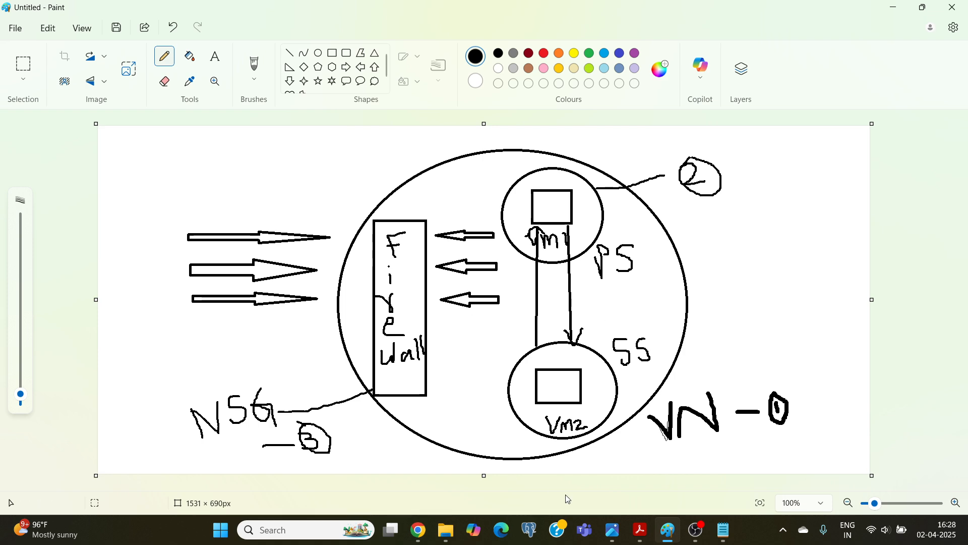
left_click(419, 531)
scroll(191, 277, "down", 1)
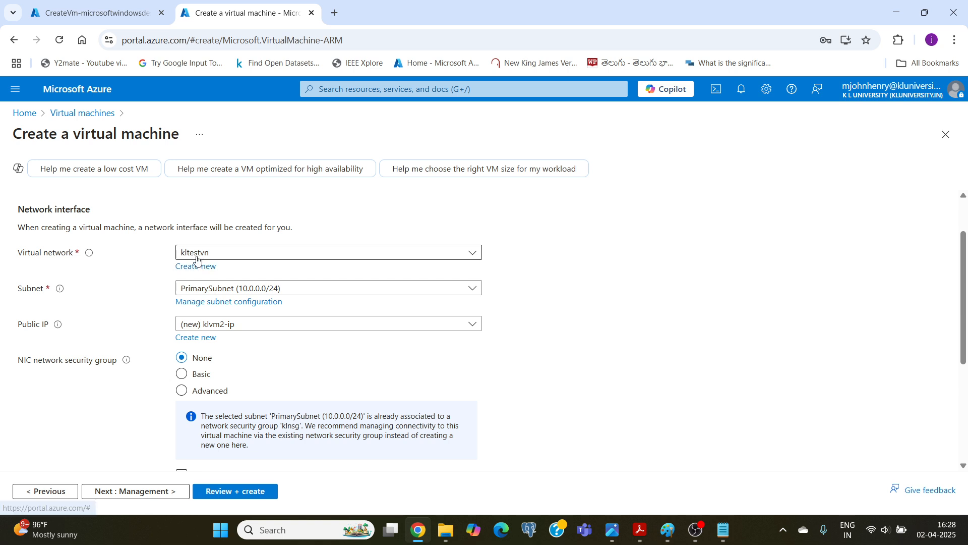
left_click(231, 289)
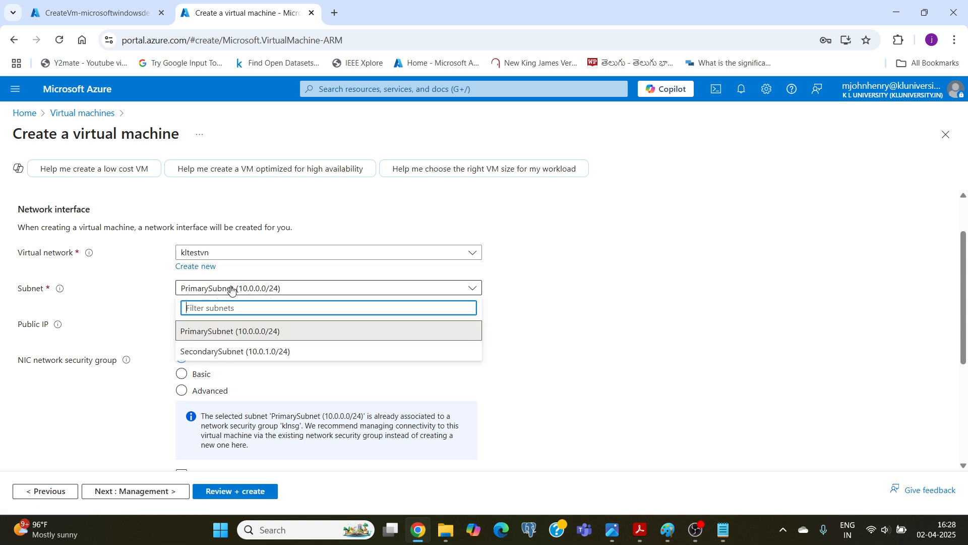
left_click(219, 352)
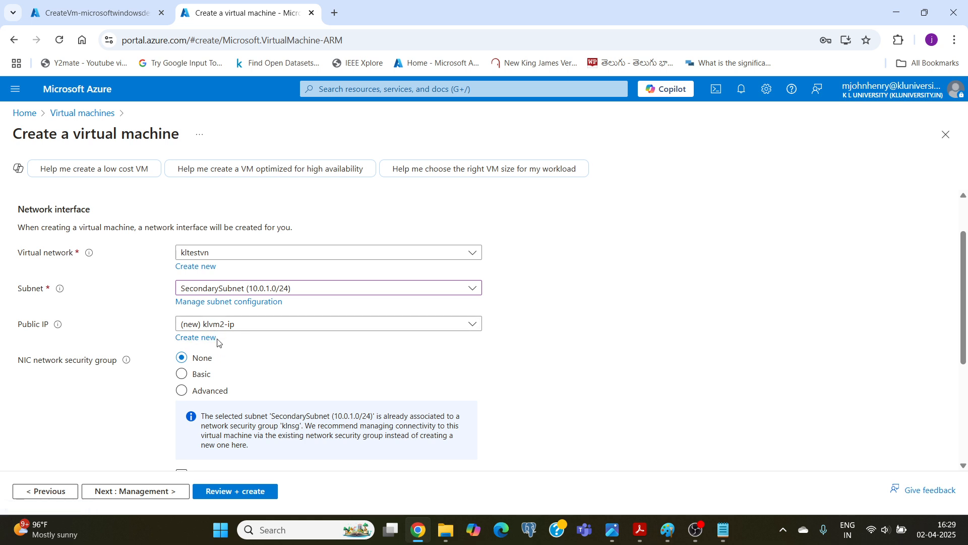
scroll(234, 341, "down", 1)
scroll(227, 344, "down", 2)
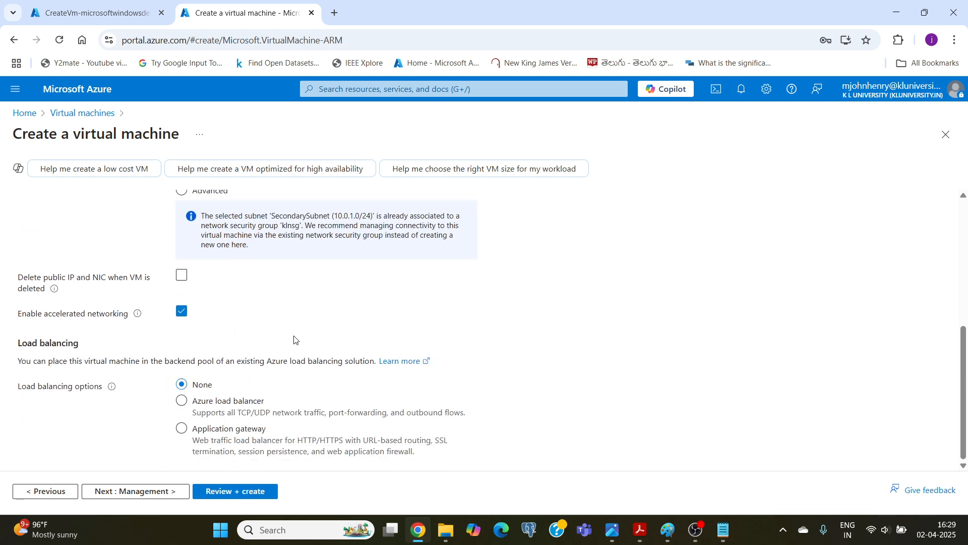
scroll(301, 348, "up", 4)
scroll(251, 247, "down", 4)
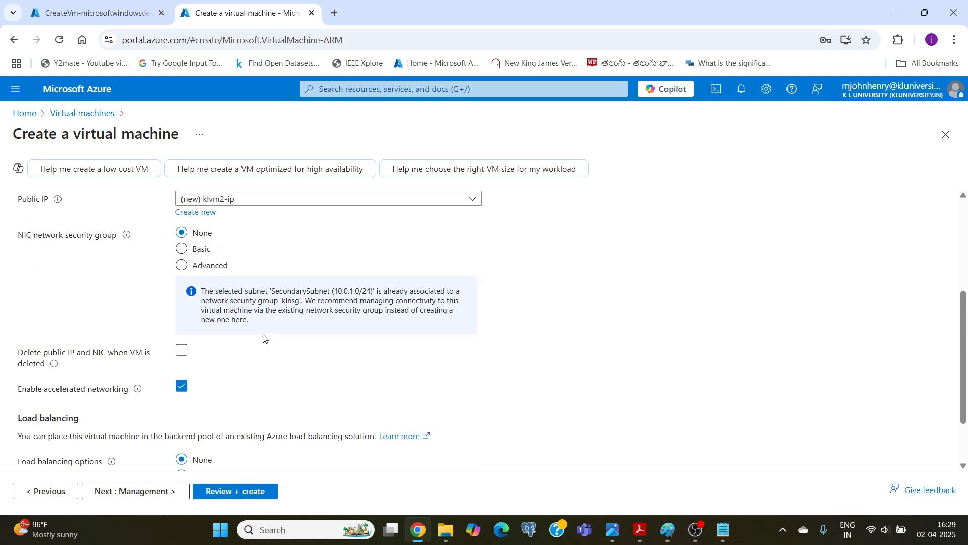
scroll(249, 360, "up", 4)
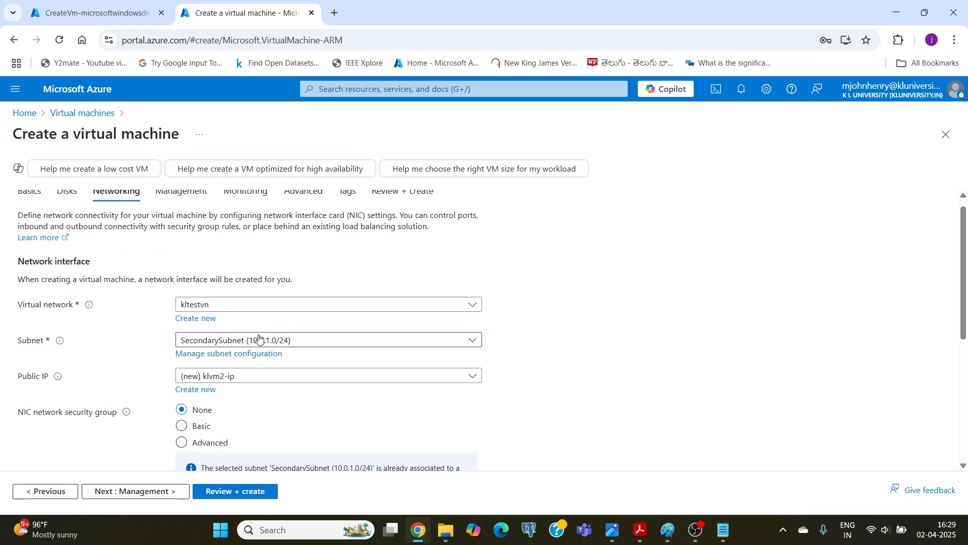
Validate klvm2's configuration, compare the plan with the Paint sketch, and start creating the virtual machine.
left_click(230, 492)
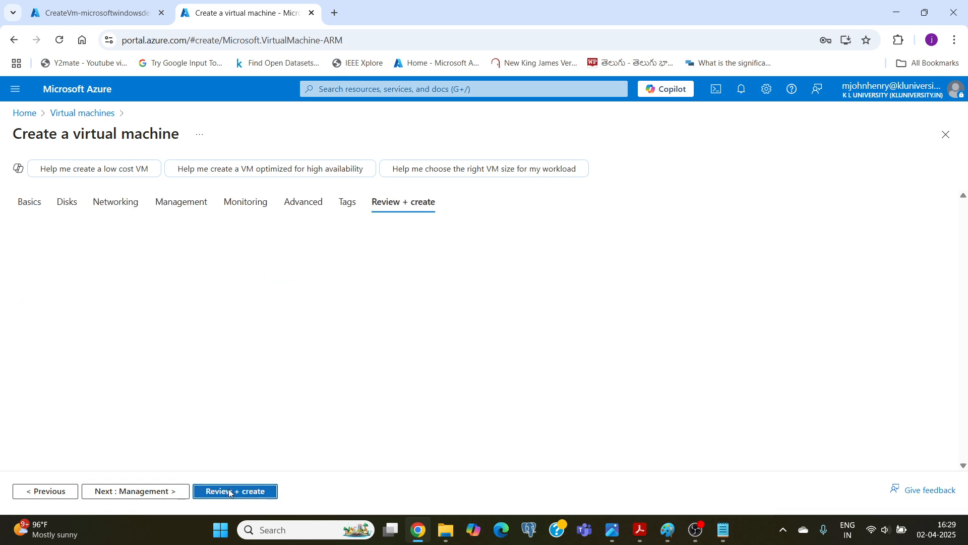
left_click(668, 531)
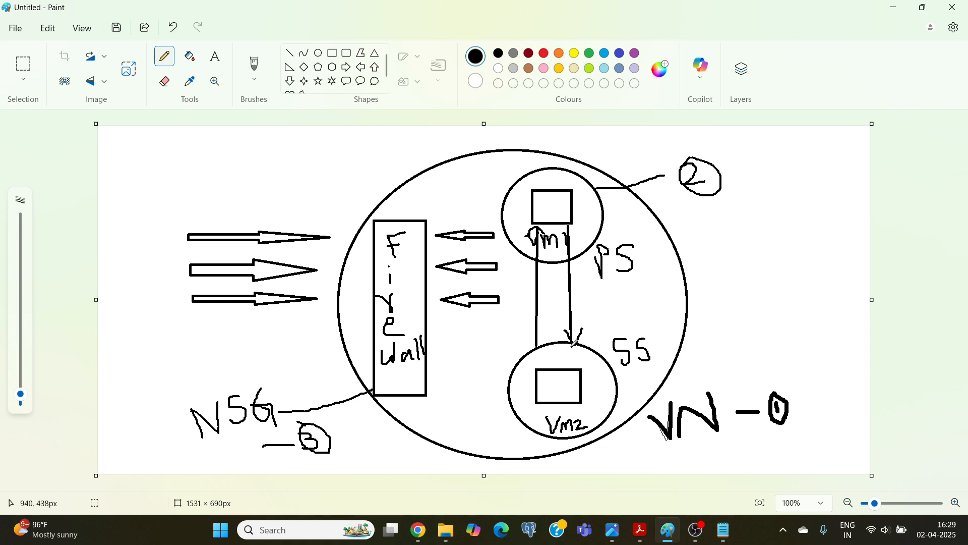
left_click(423, 535)
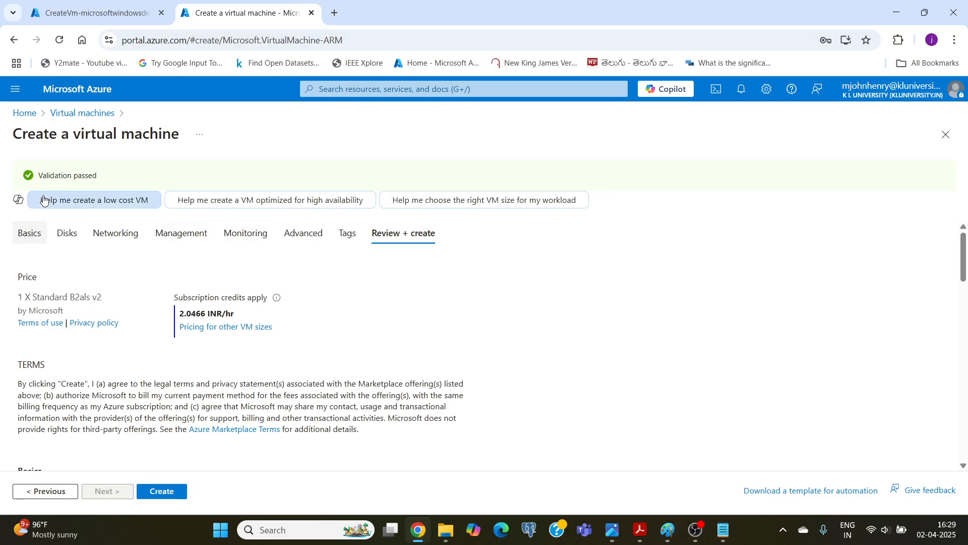
scroll(121, 399, "down", 1)
left_click(158, 492)
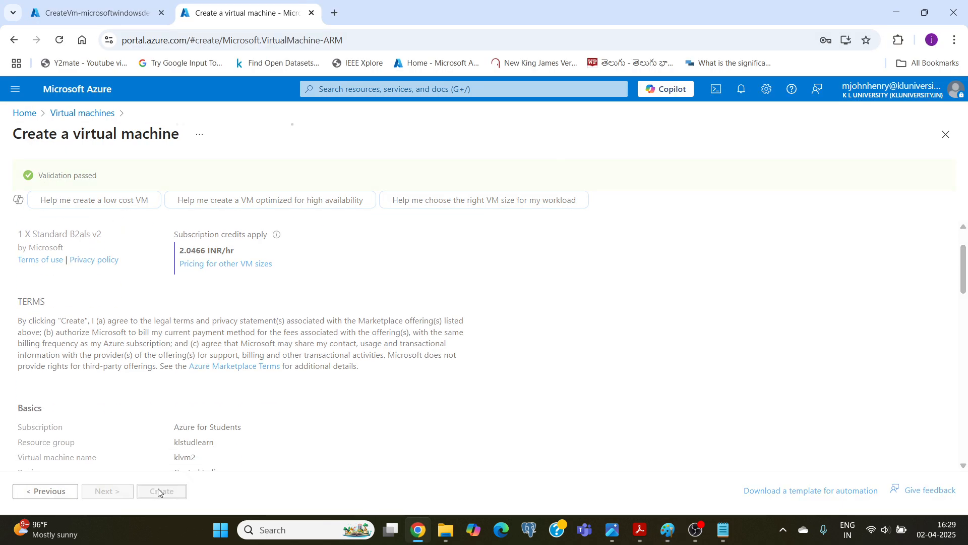
Check the deployment status of klvm1 and klvm2 on their deployment pages.
left_click(93, 14)
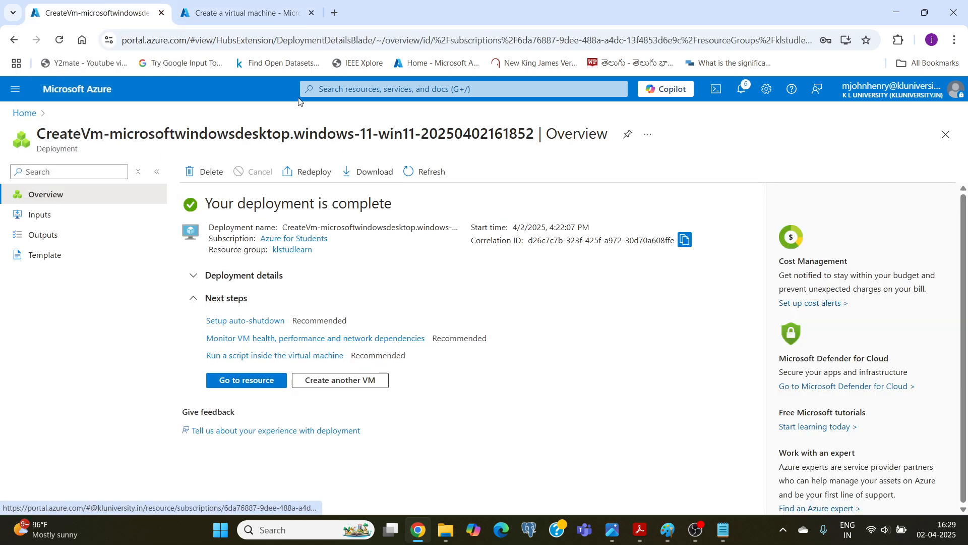
left_click(239, 13)
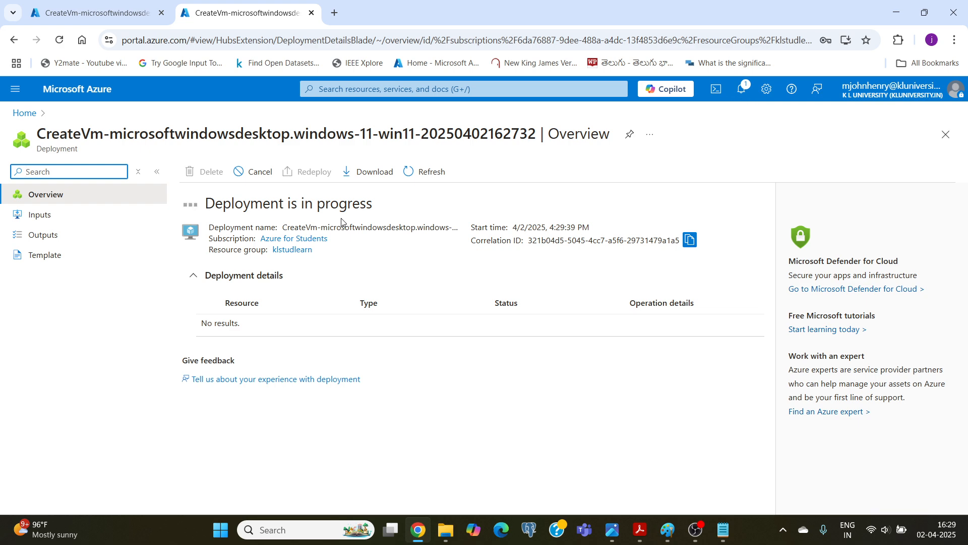
left_click(105, 11)
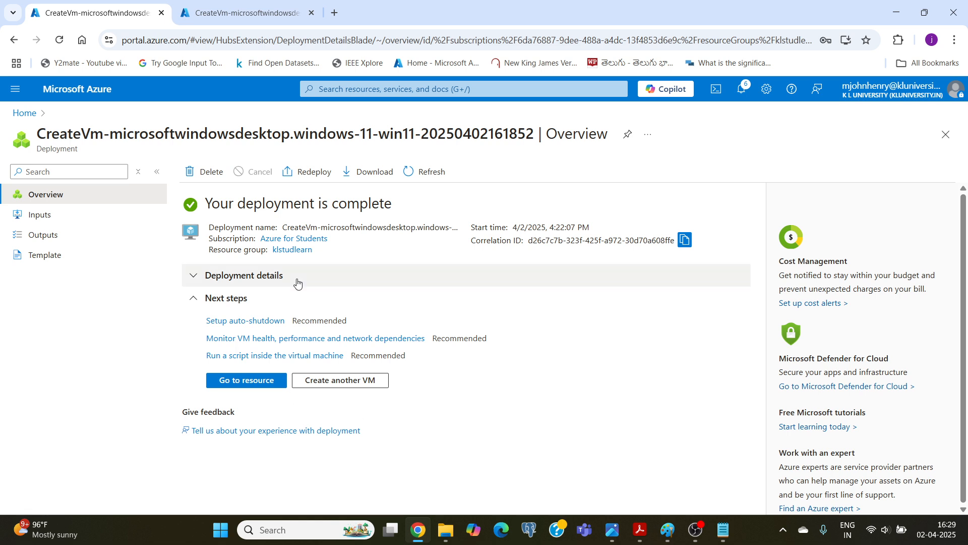
Open klvm1 from the portal home page and examine its overview properties, including the private IP address.
left_click(68, 89)
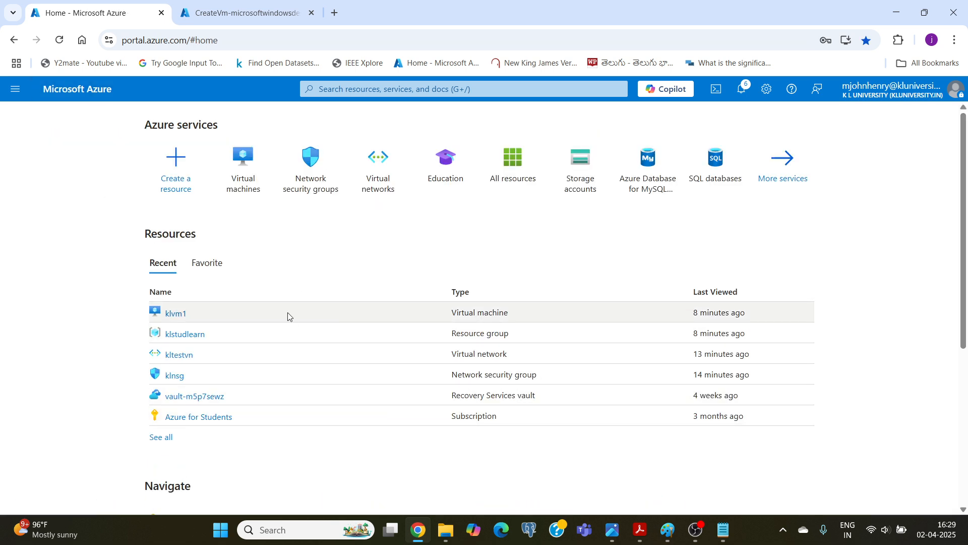
left_click(174, 314)
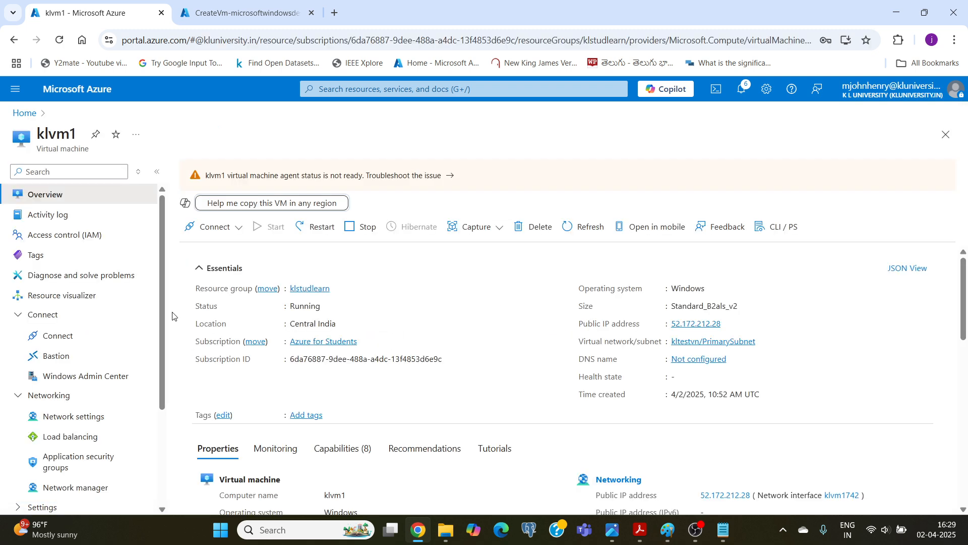
scroll(251, 305, "down", 3)
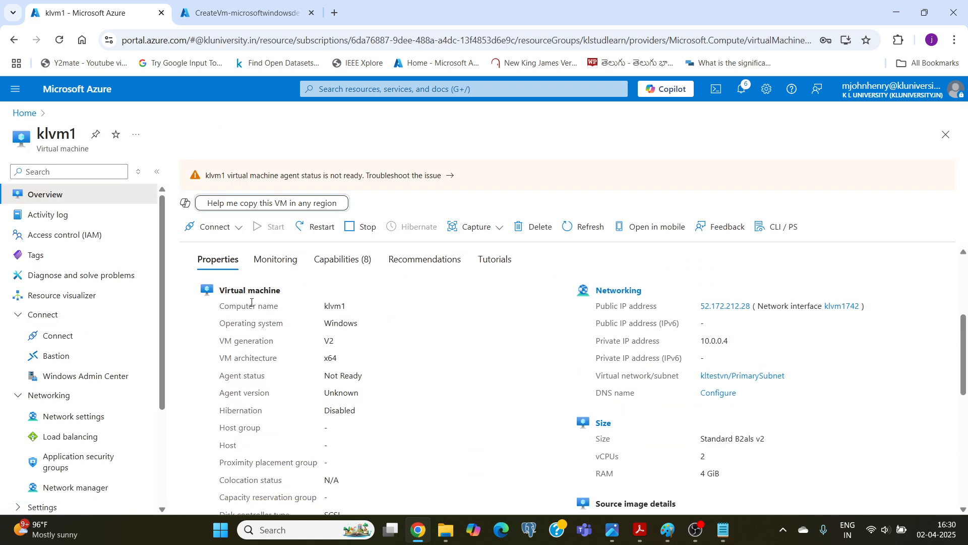
scroll(251, 302, "down", 1)
scroll(251, 302, "up", 3)
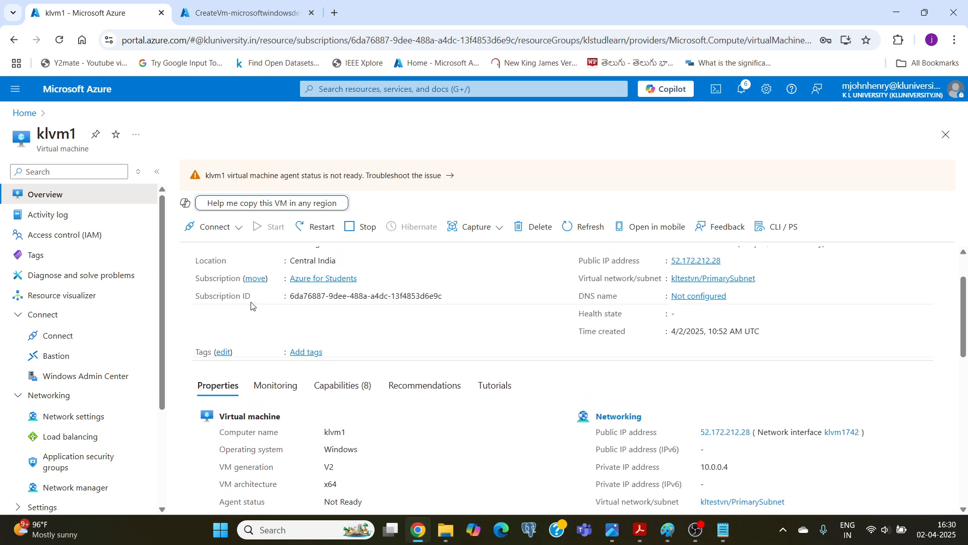
scroll(252, 305, "up", 1)
scroll(251, 305, "down", 1)
scroll(251, 305, "down", 2)
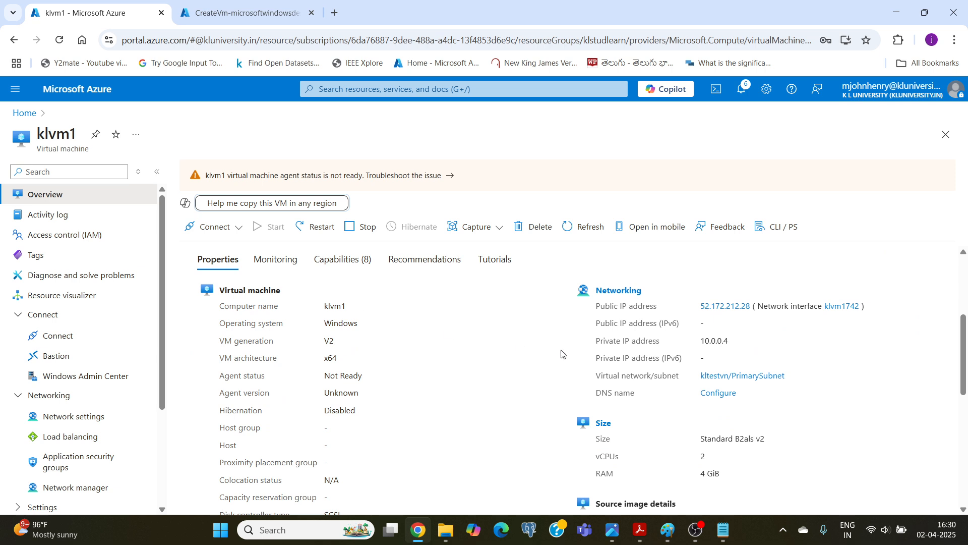
left_click_drag(702, 342, 737, 345)
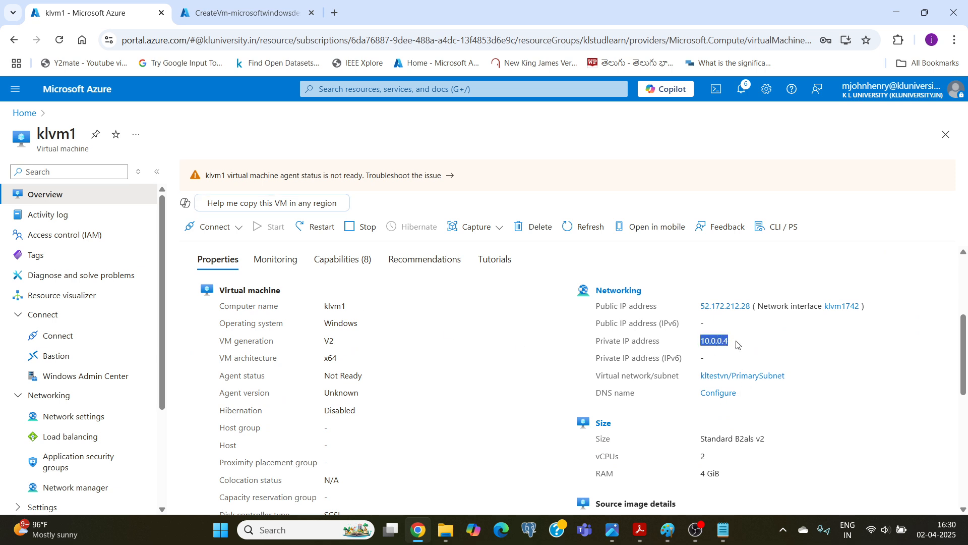
left_click(711, 346)
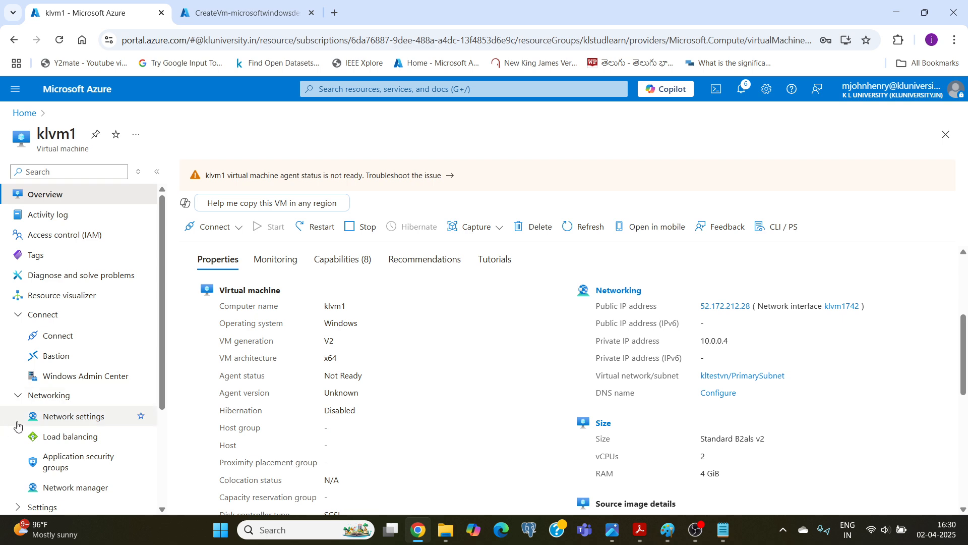
Examine klvm1's network settings and the port rules of the network security group klnsg.
left_click(60, 418)
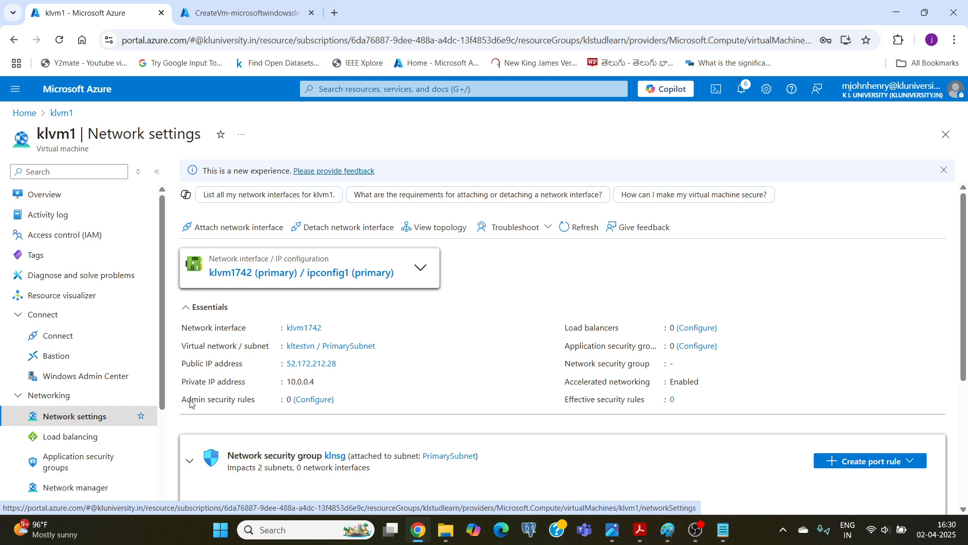
scroll(271, 352, "down", 4)
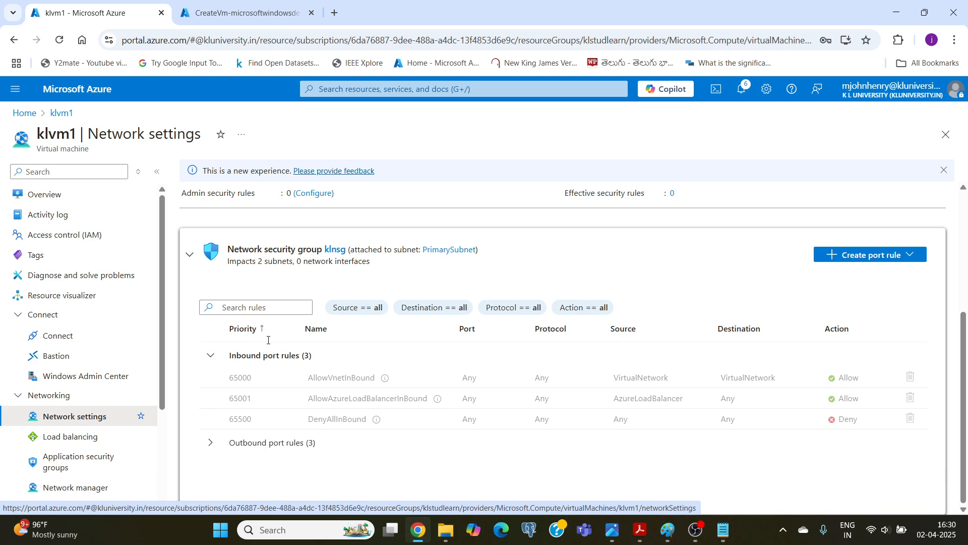
scroll(65, 400, "down", 3)
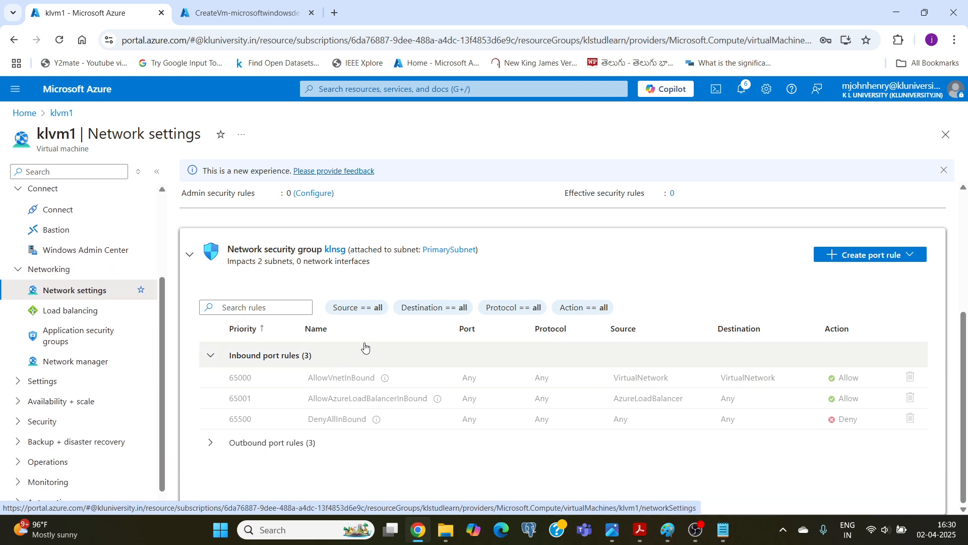
scroll(363, 346, "up", 4)
scroll(365, 347, "up", 1)
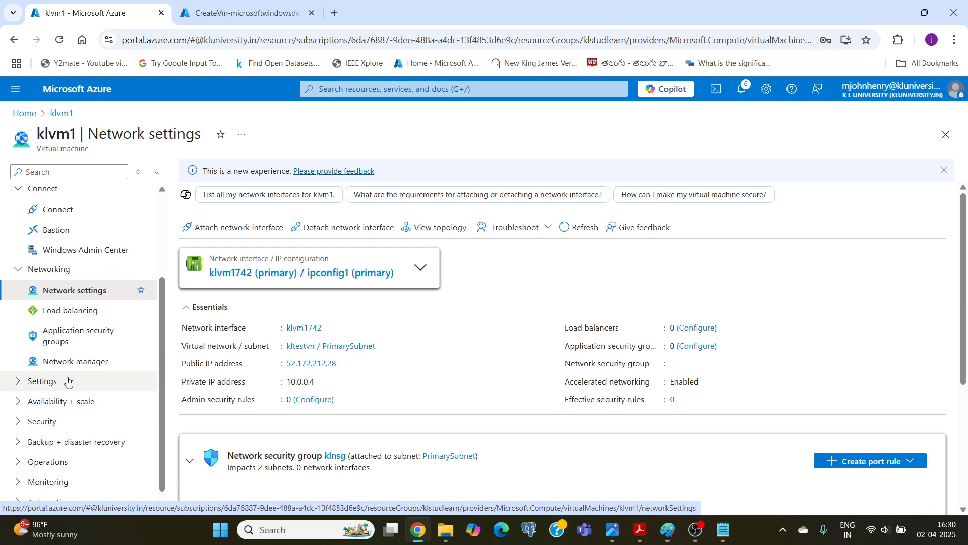
Look through klvm1's settings pages and open its connection options.
scroll(60, 383, "up", 1)
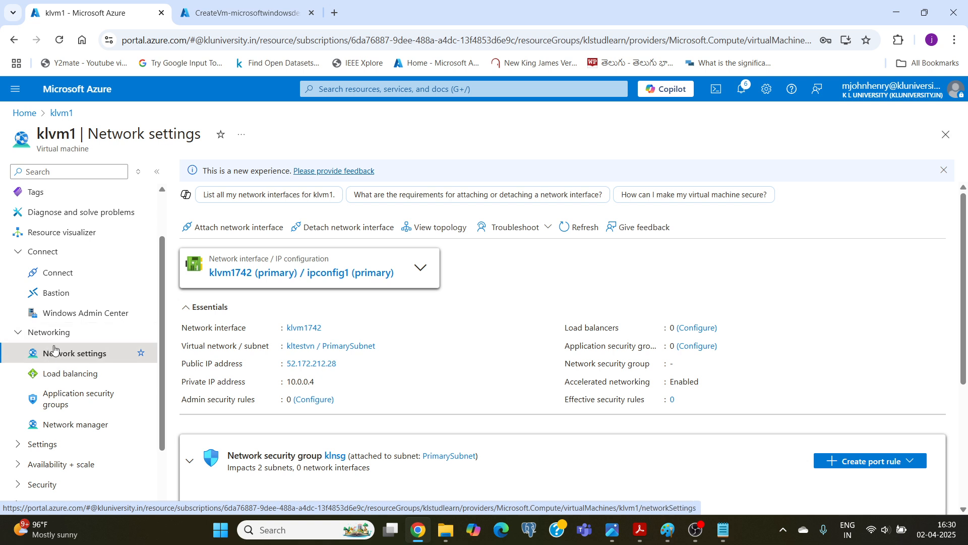
left_click(39, 444)
scroll(48, 378, "down", 1)
scroll(62, 344, "up", 1)
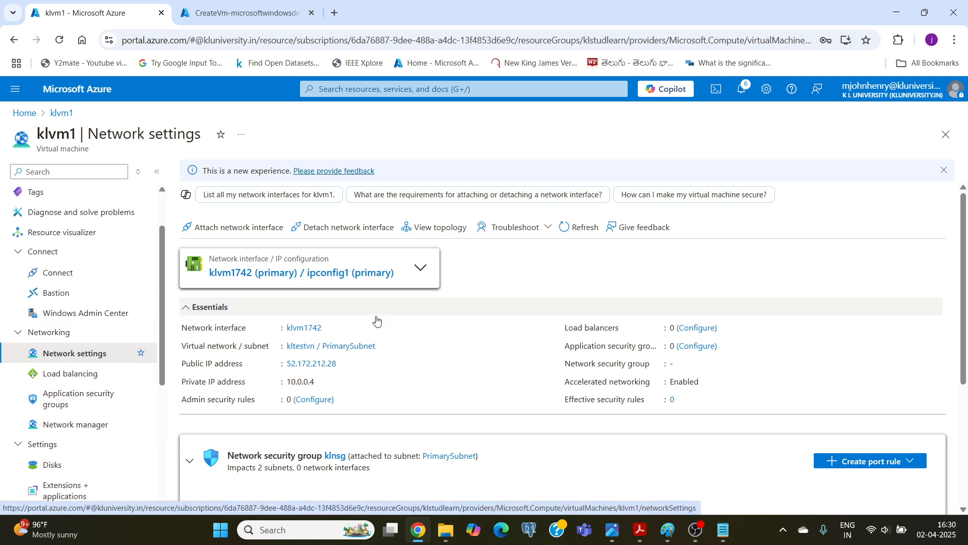
left_click(59, 273)
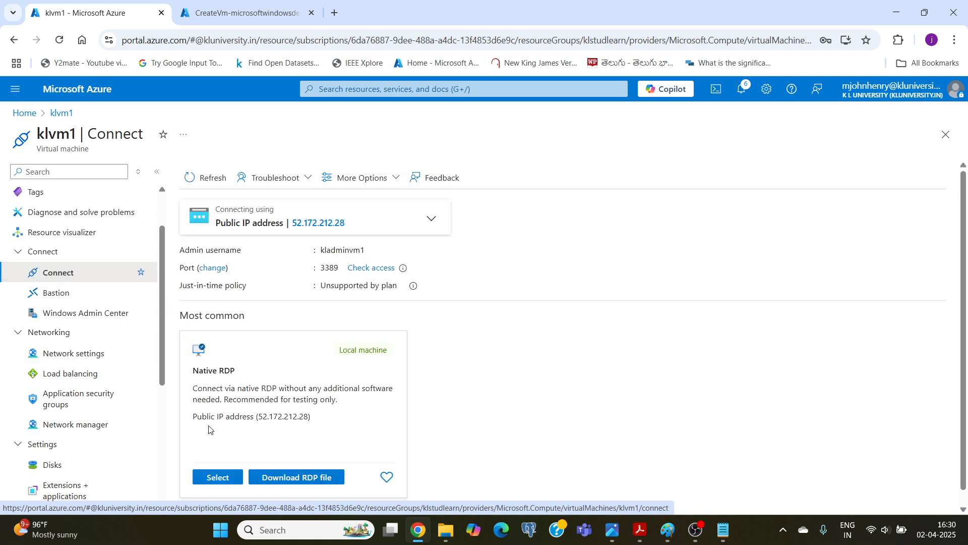
Examine klvm1's Native RDP connection prerequisites and expand the additional ways to connect.
scroll(210, 430, "down", 1)
left_click(213, 463)
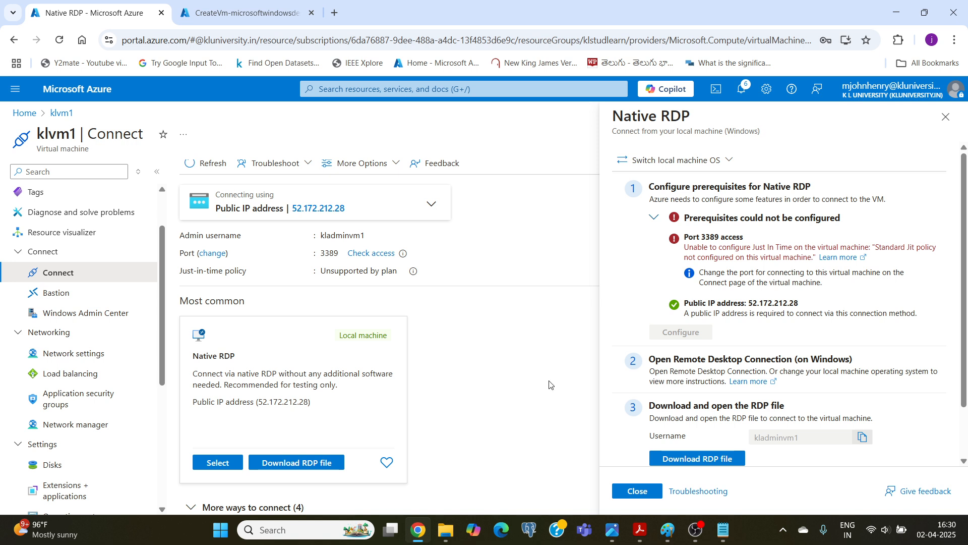
left_click(636, 491)
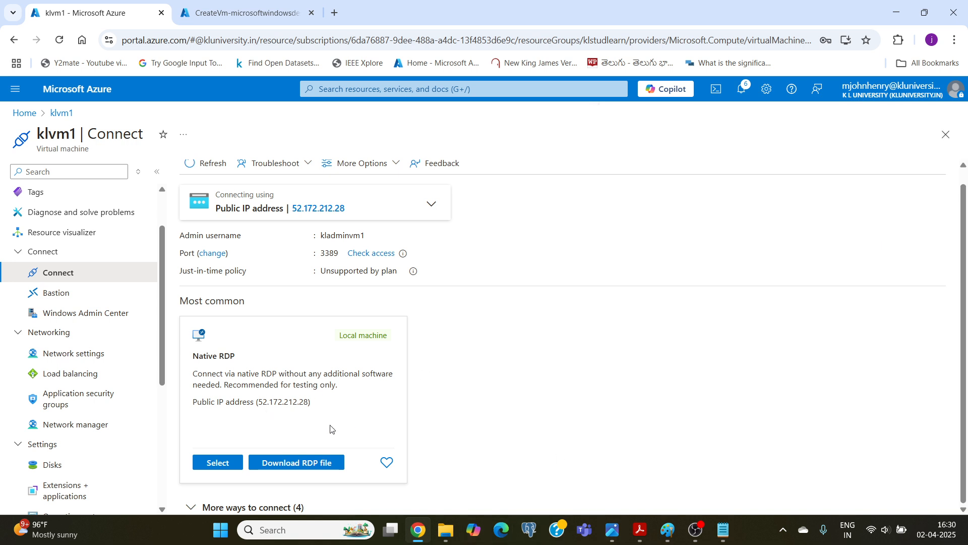
left_click(195, 508)
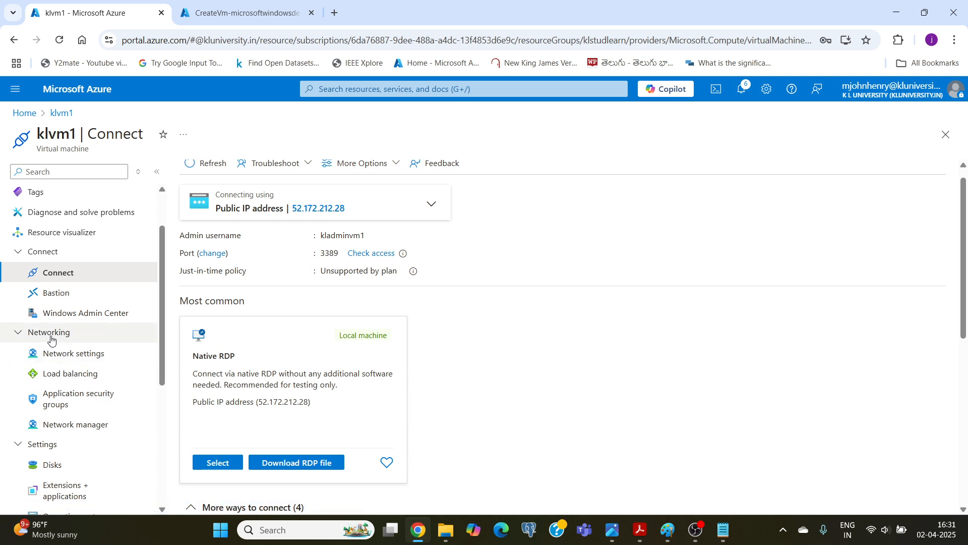
Start a new inbound port rule for klnsg from klvm1's network settings, with My IP address as the source.
scroll(51, 339, "up", 2)
scroll(318, 302, "up", 1)
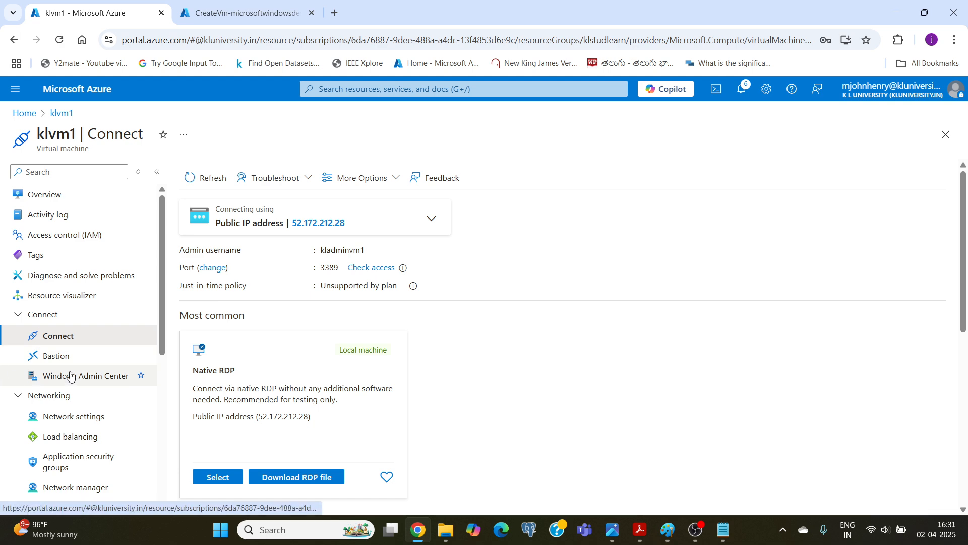
left_click(61, 419)
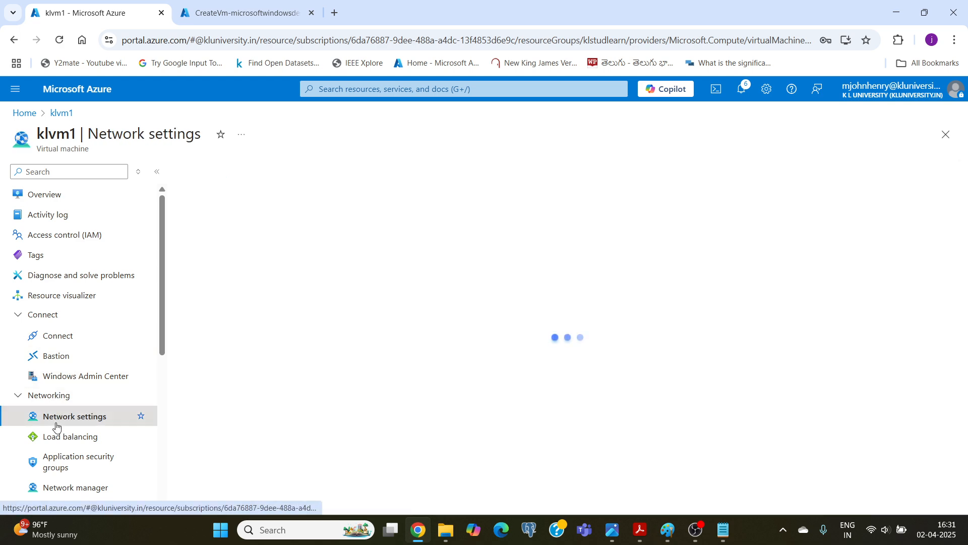
scroll(389, 350, "down", 4)
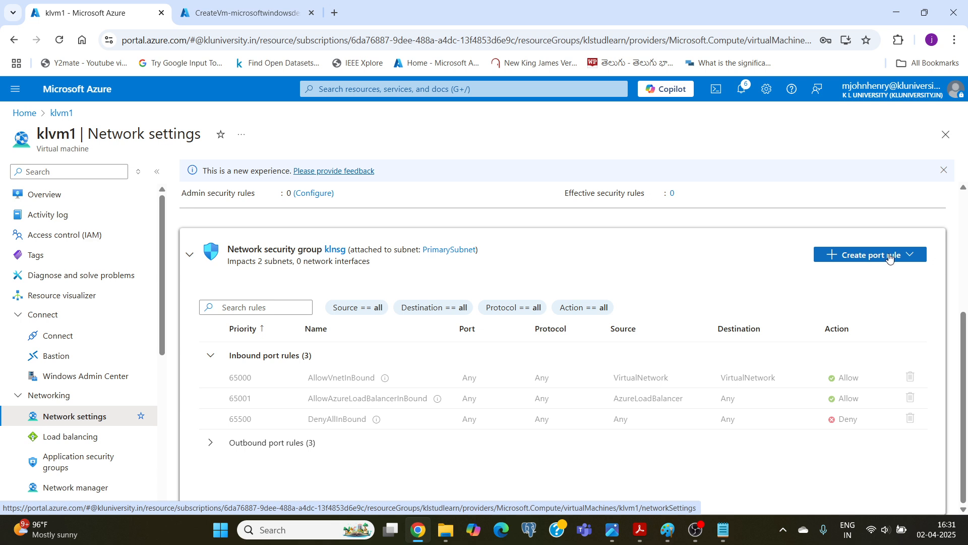
left_click(891, 256)
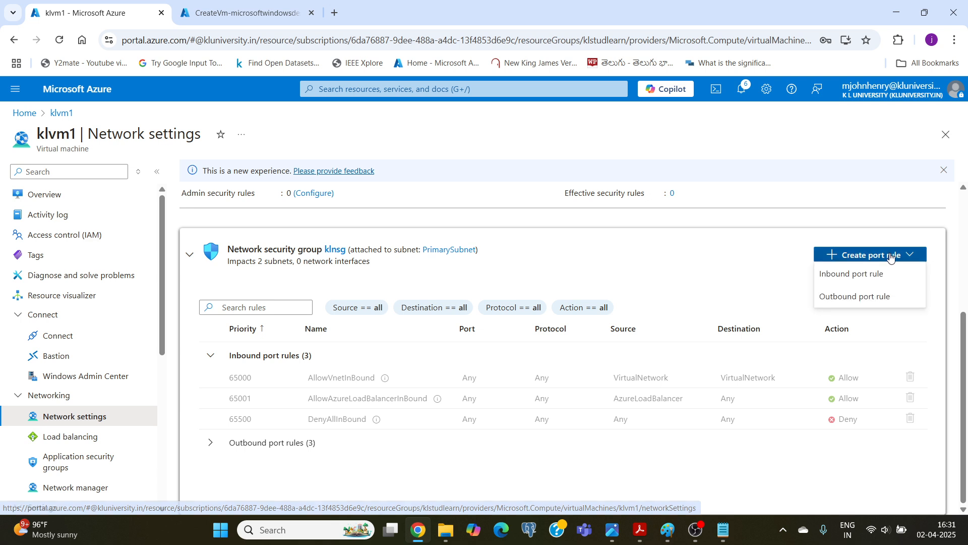
left_click(851, 276)
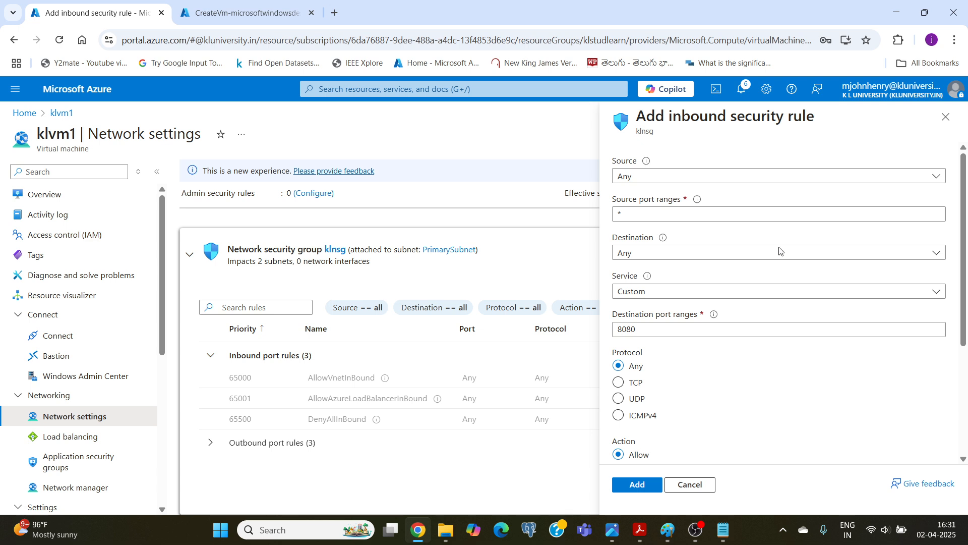
left_click(660, 181)
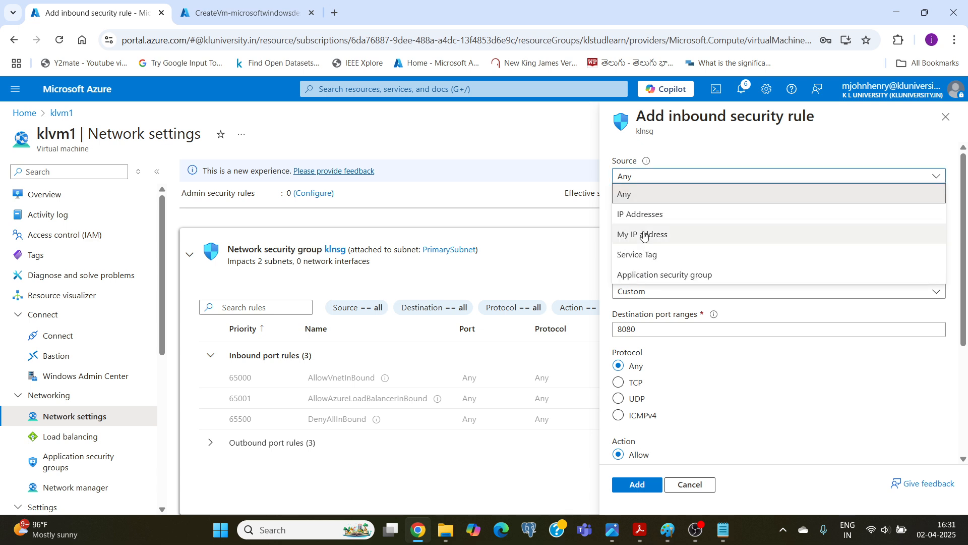
left_click(645, 233)
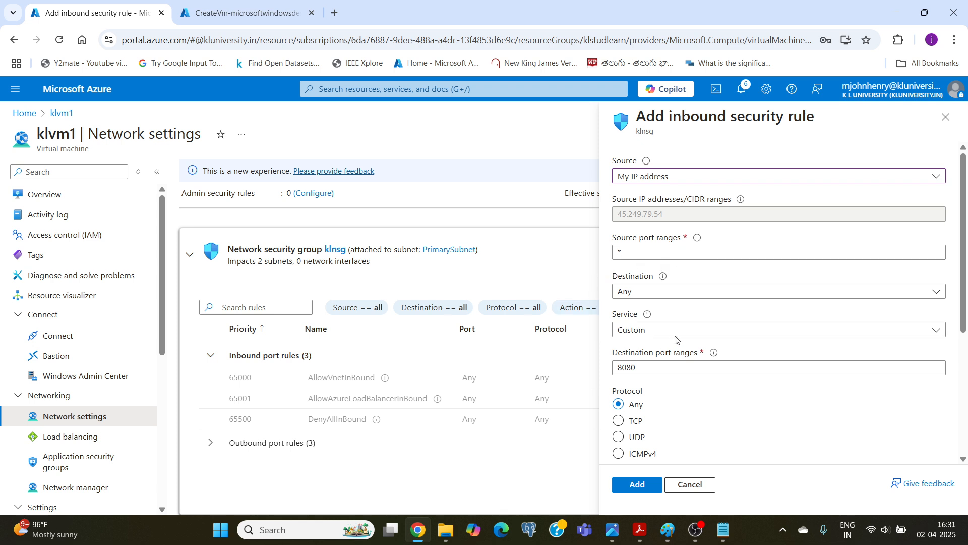
Set the inbound rule's service to RDP, add it to klnsg, and review the inbound port rules.
left_click(651, 331)
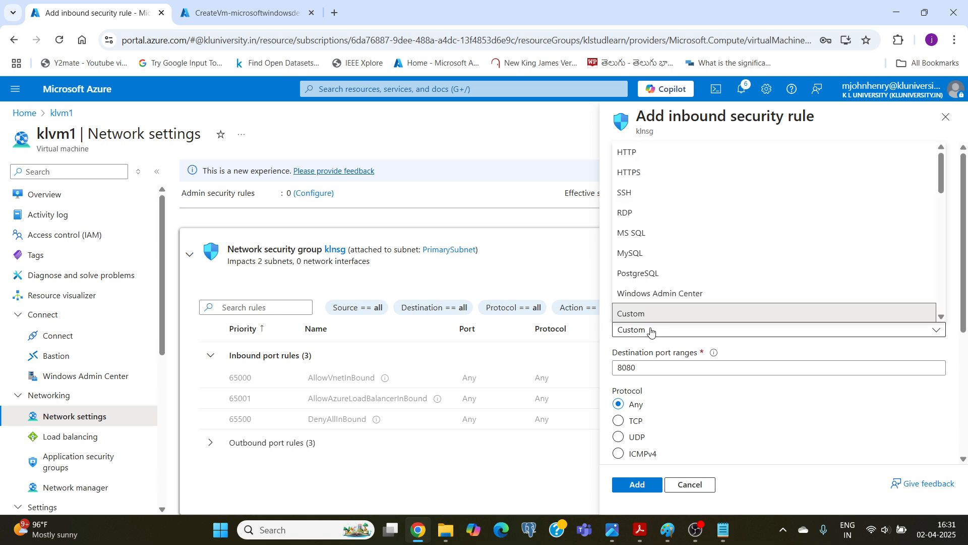
left_click(629, 215)
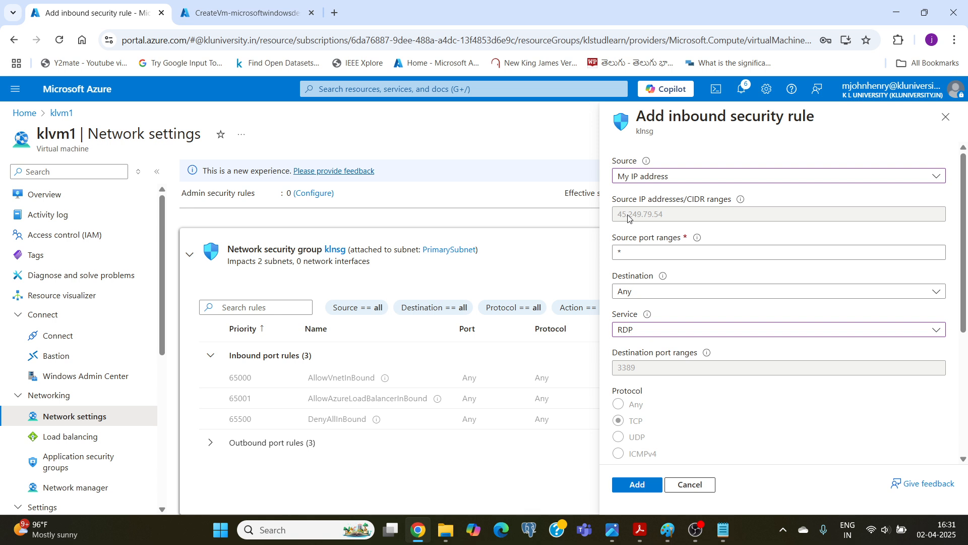
scroll(684, 397, "down", 5)
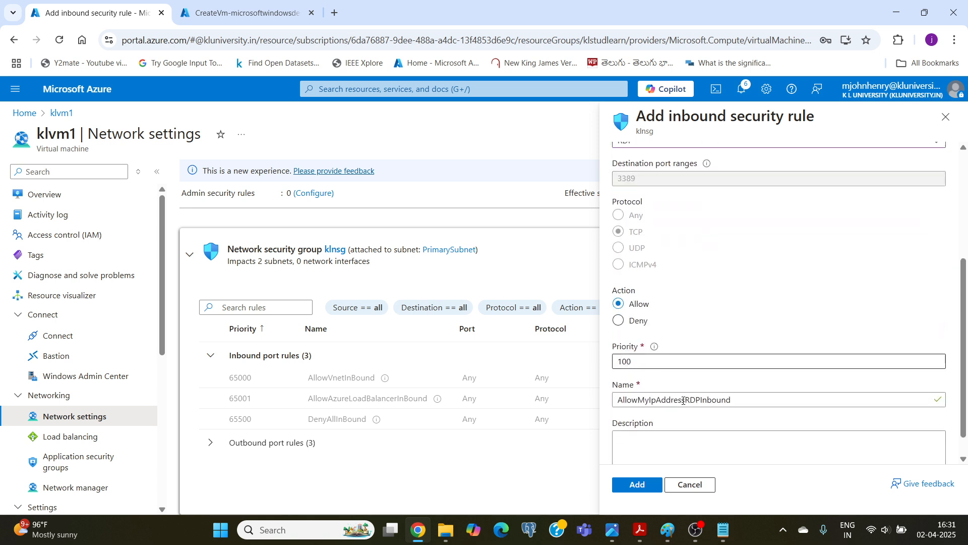
scroll(679, 390, "up", 5)
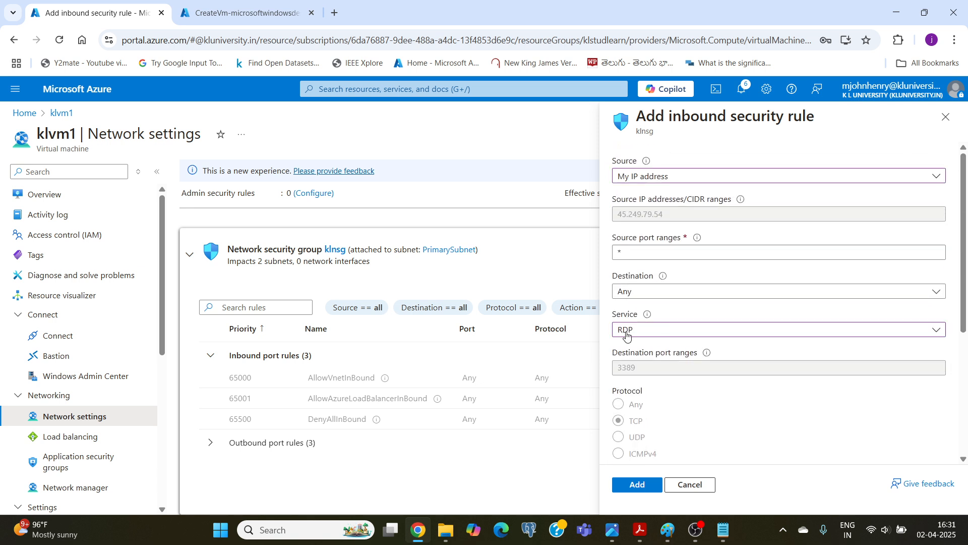
scroll(643, 452, "down", 3)
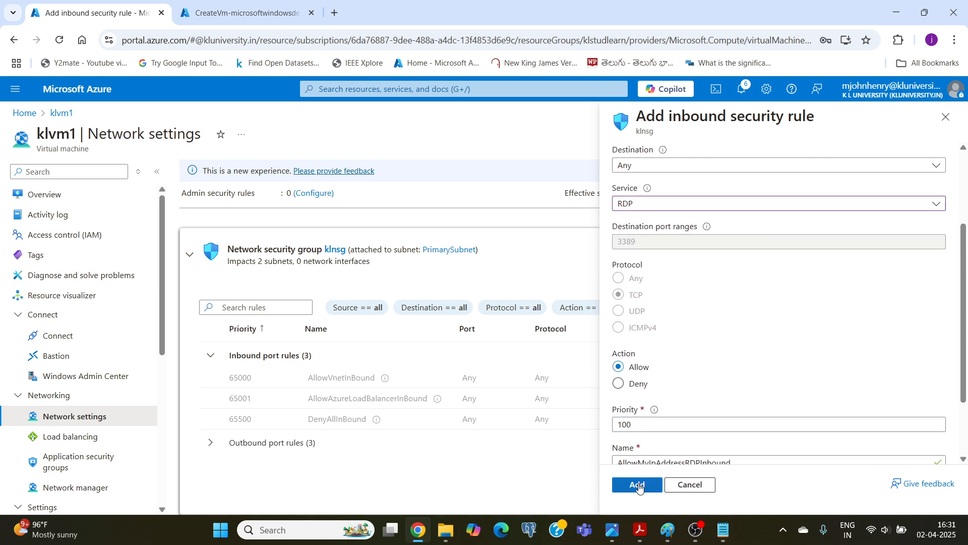
left_click(638, 485)
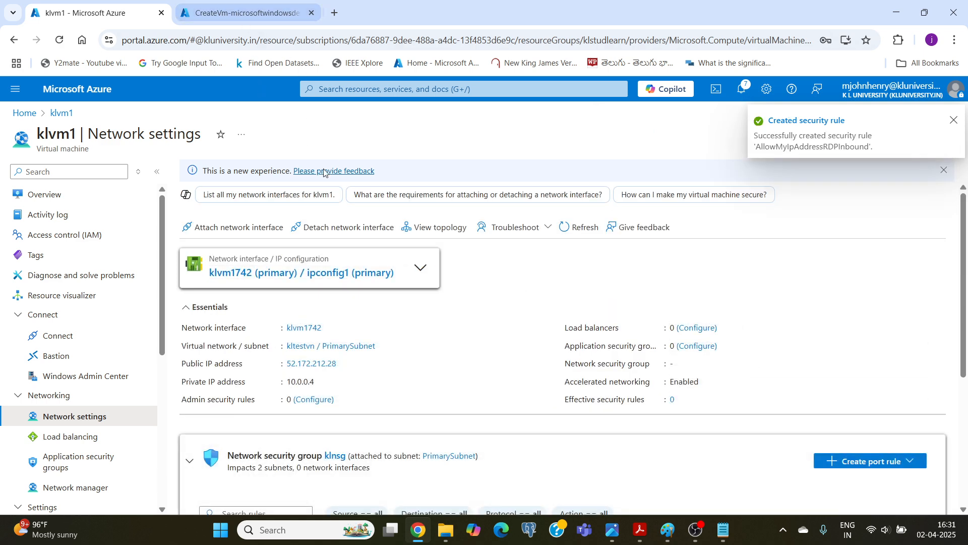
scroll(582, 354, "down", 3)
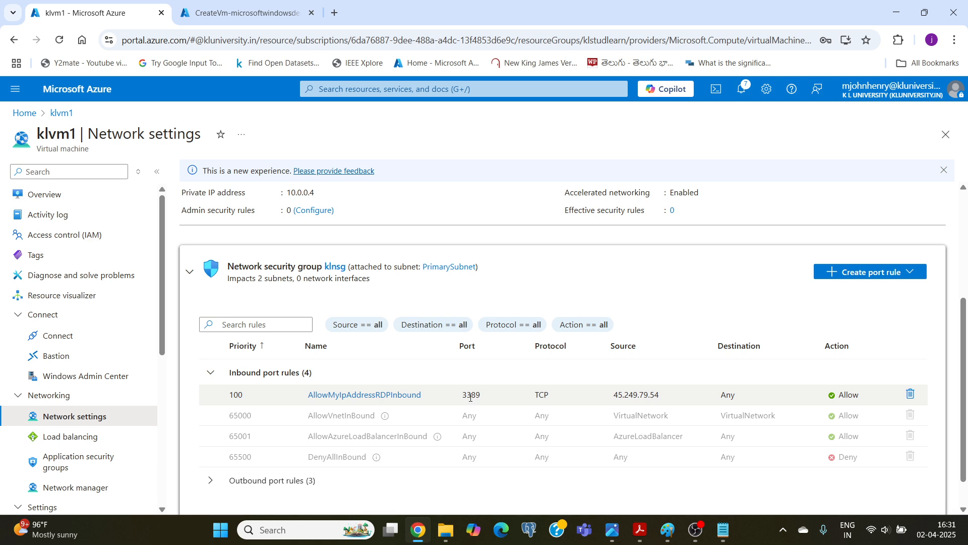
Recheck klvm1's Native RDP prerequisites, reloading the portal page and selecting Native RDP again.
left_click(59, 339)
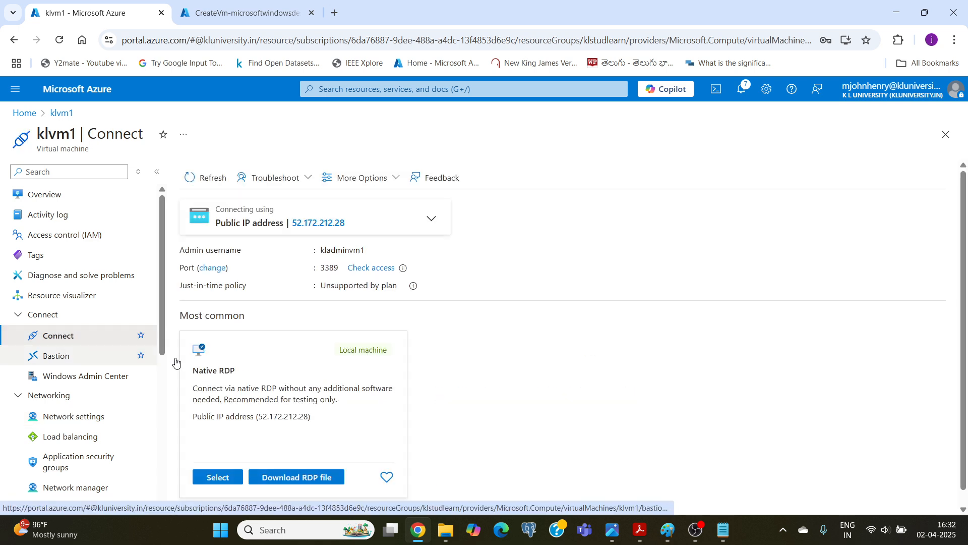
scroll(252, 361, "down", 1)
left_click(219, 462)
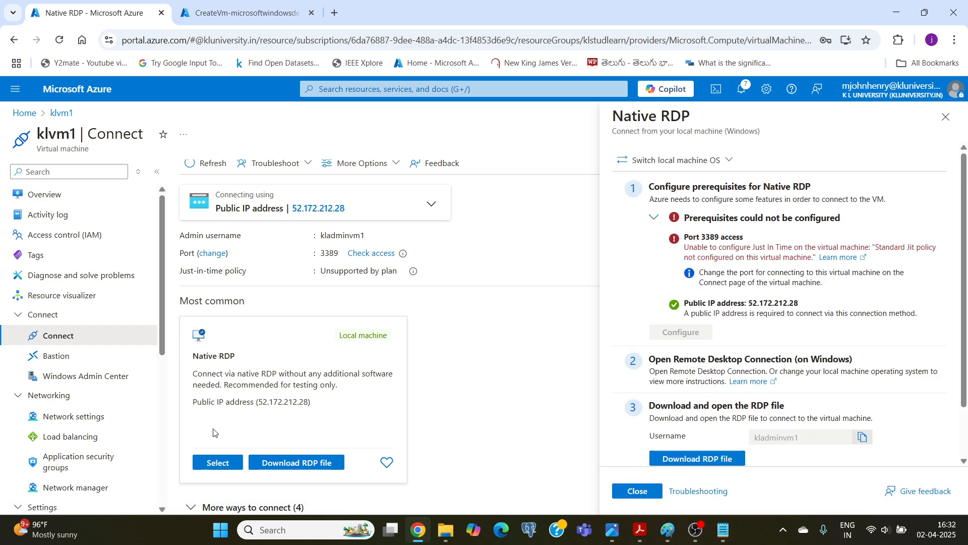
right_click(93, 15)
left_click(139, 114)
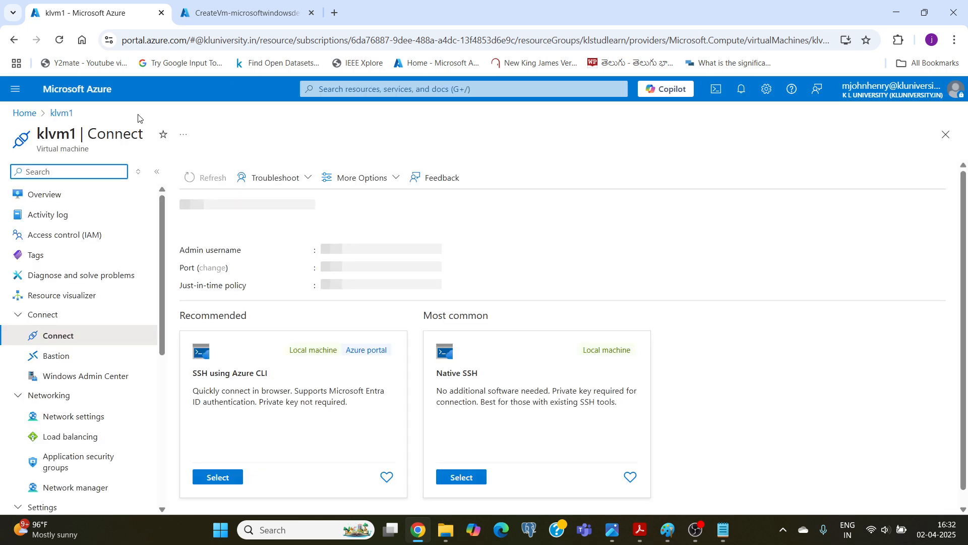
left_click(219, 478)
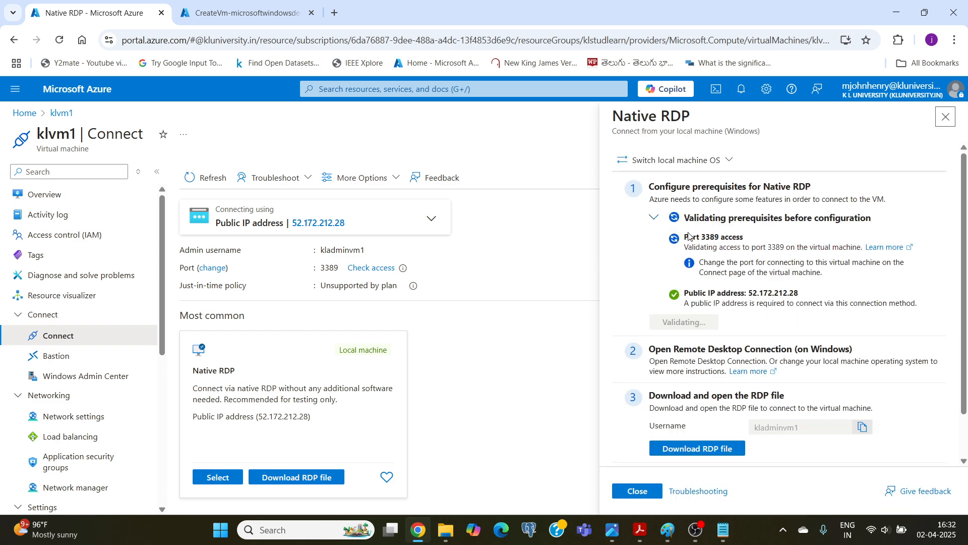
Check klvm2's deployment status and review klvm1's Native RDP prerequisites and connection instructions.
left_click(233, 7)
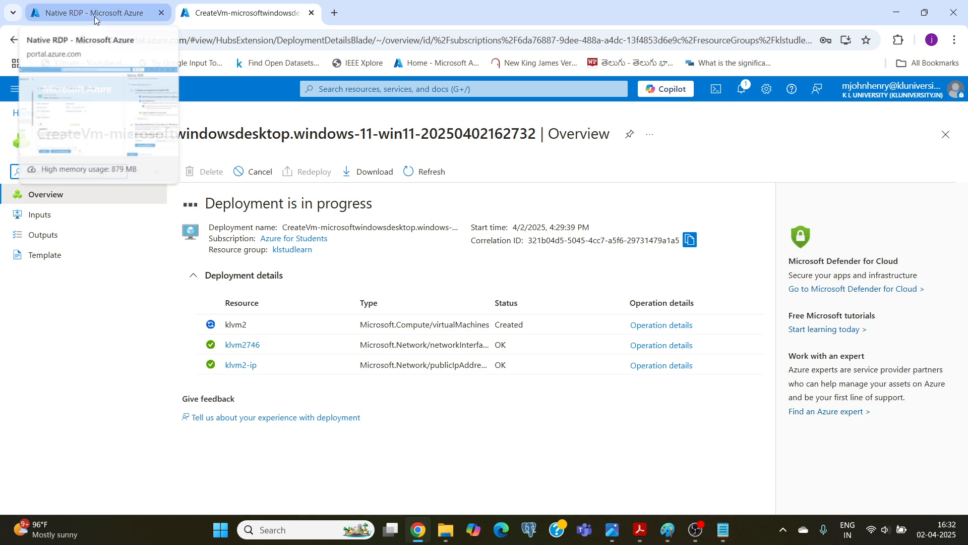
left_click(700, 536)
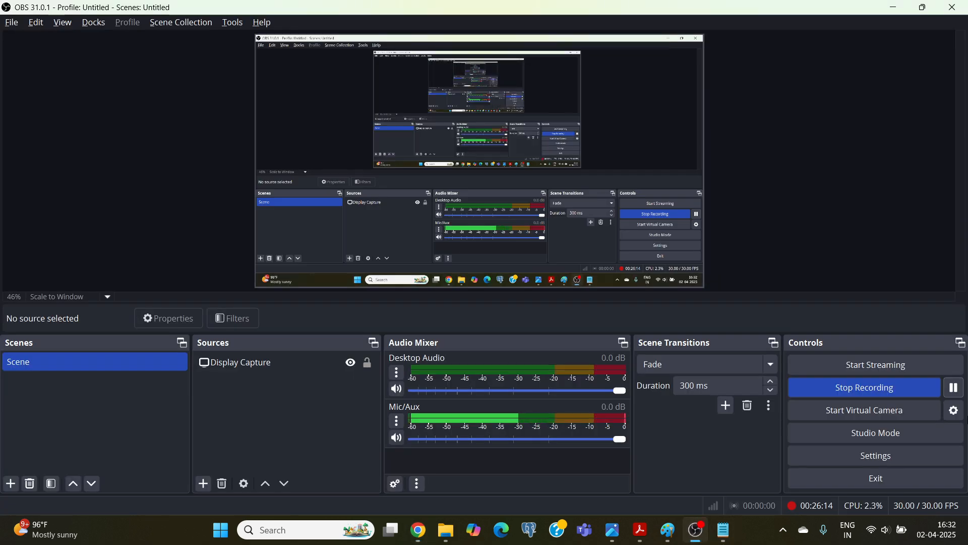
key("alt+Tab")
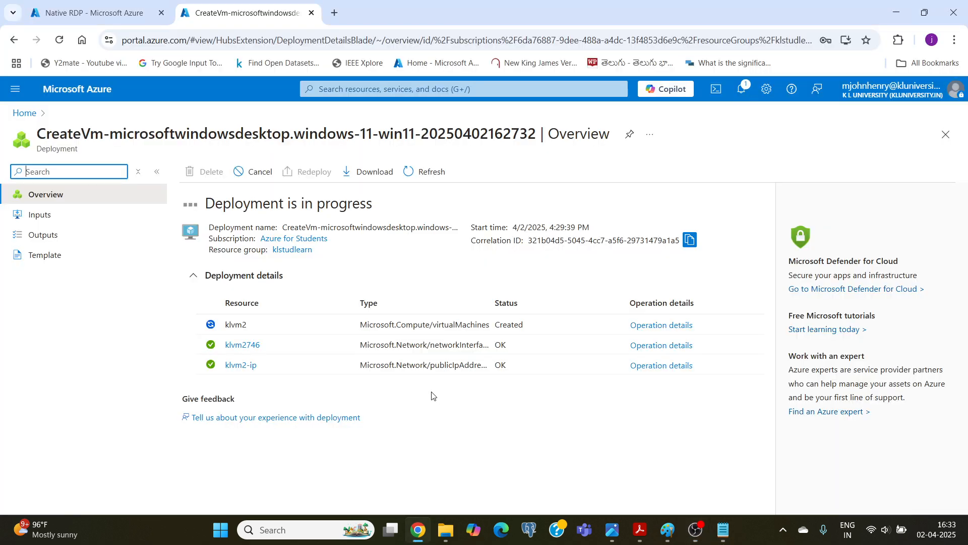
left_click(69, 16)
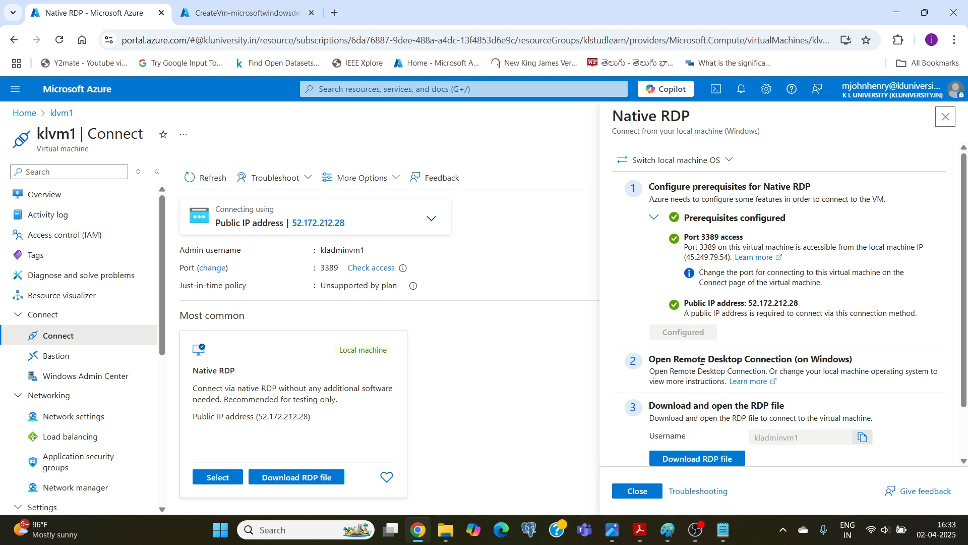
scroll(703, 359, "down", 2)
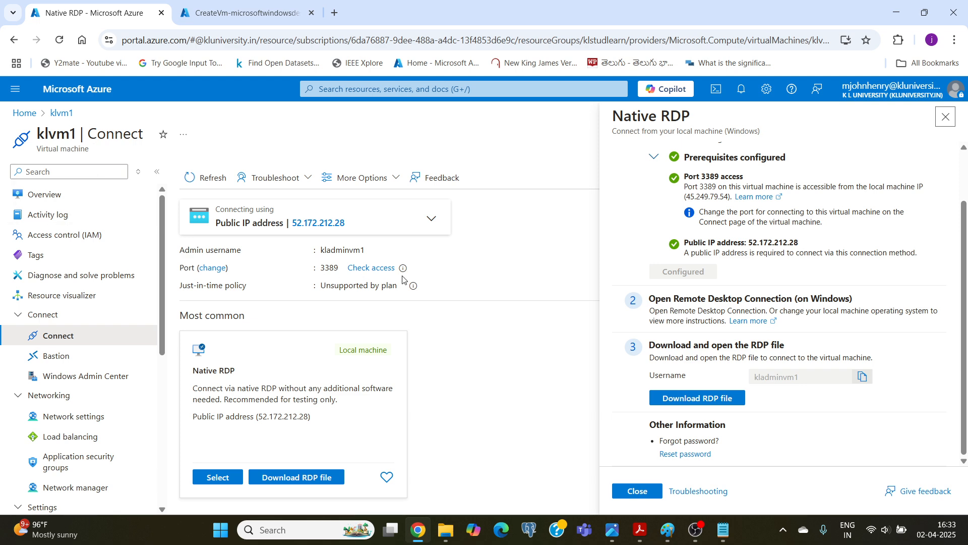
left_click(237, 15)
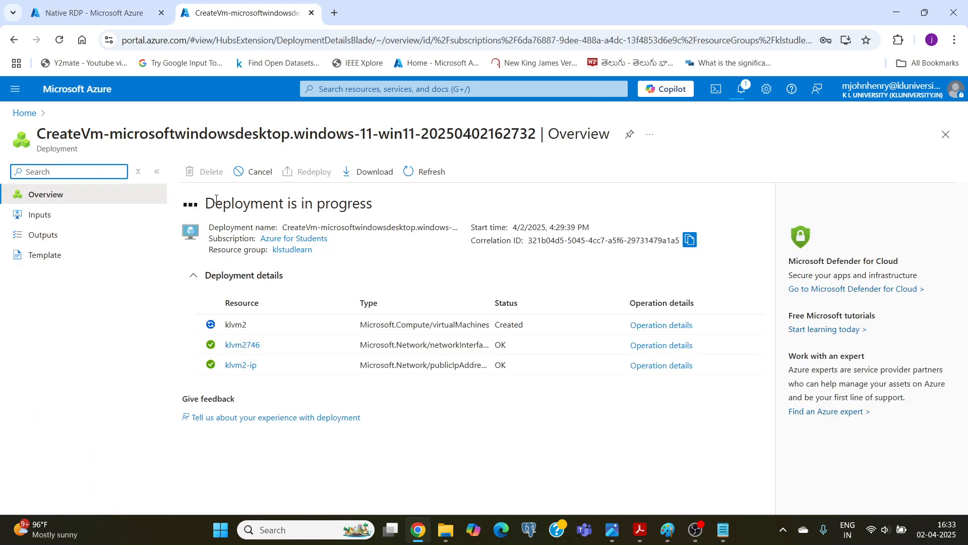
left_click(87, 15)
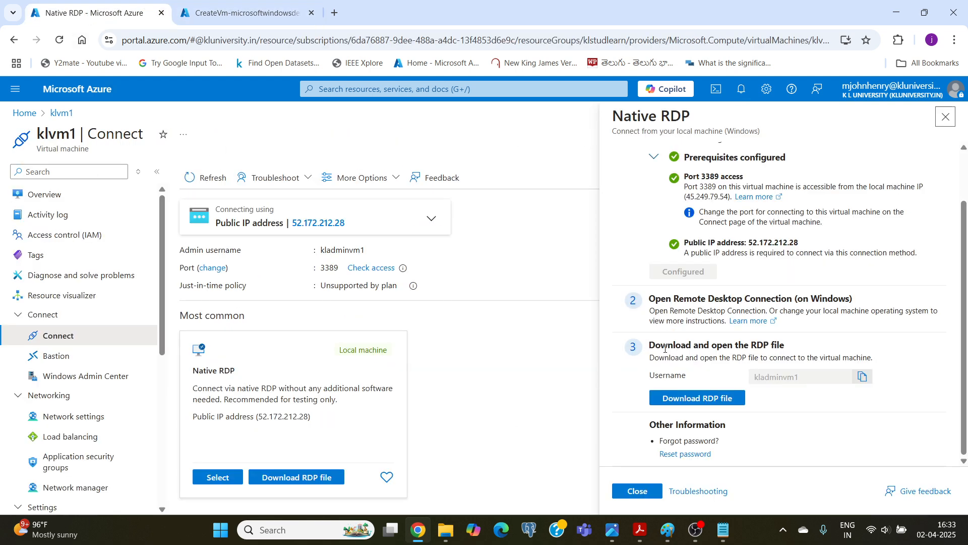
Download klvm1's RDP file, open klvm1.rdp, and agree to connect despite the unknown publisher.
left_click(686, 402)
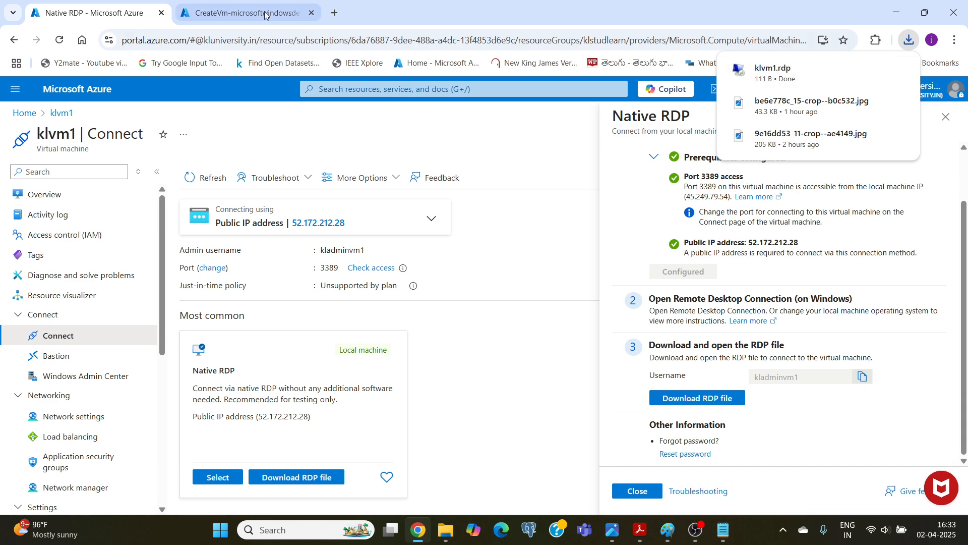
left_click(242, 16)
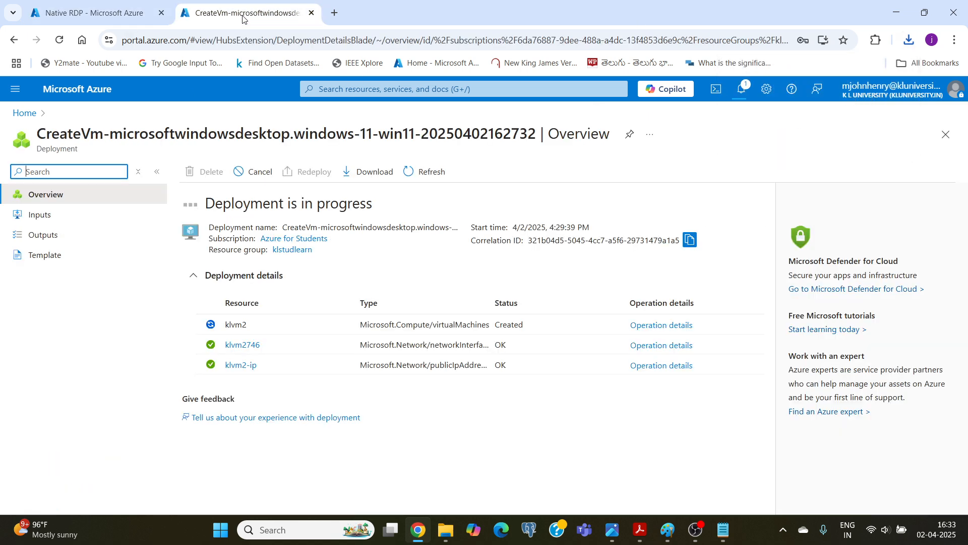
left_click(81, 7)
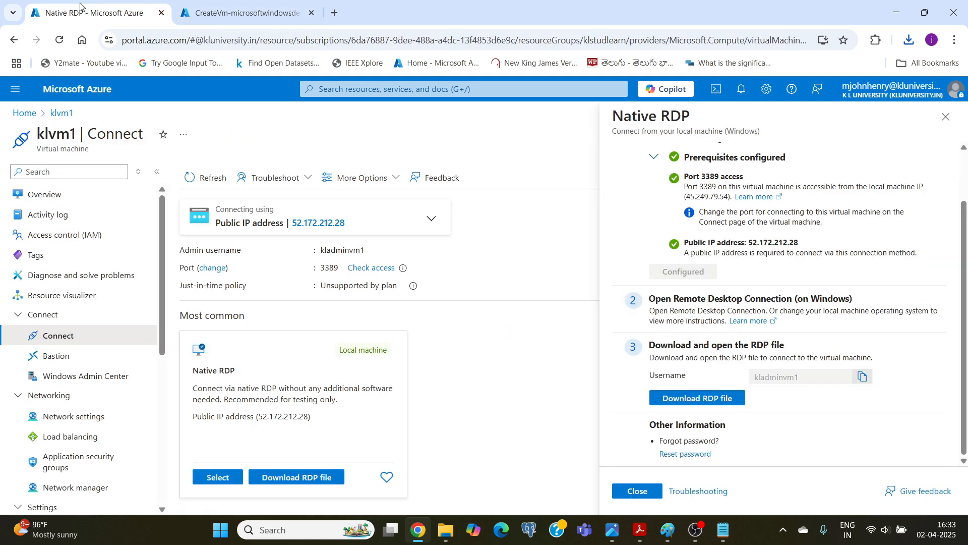
left_click(908, 47)
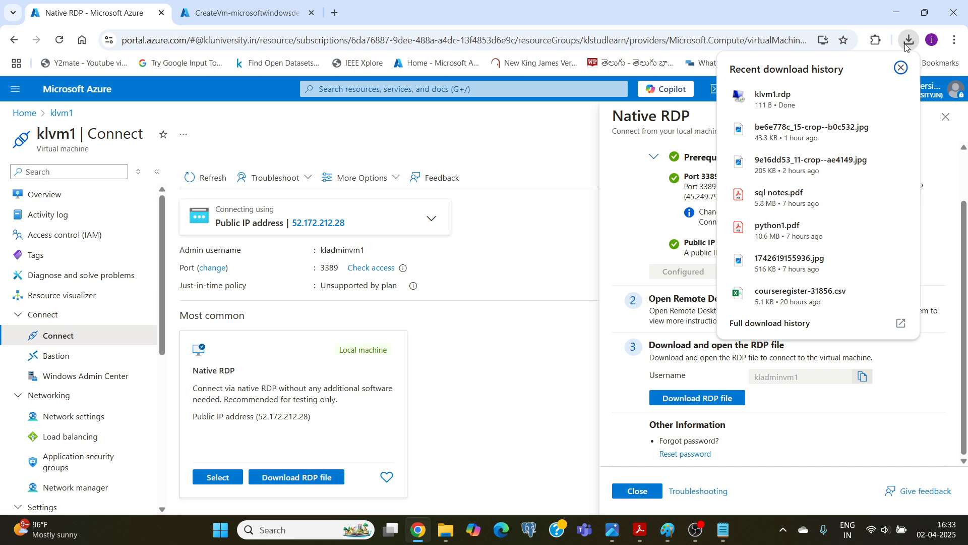
mouse_move(770, 101)
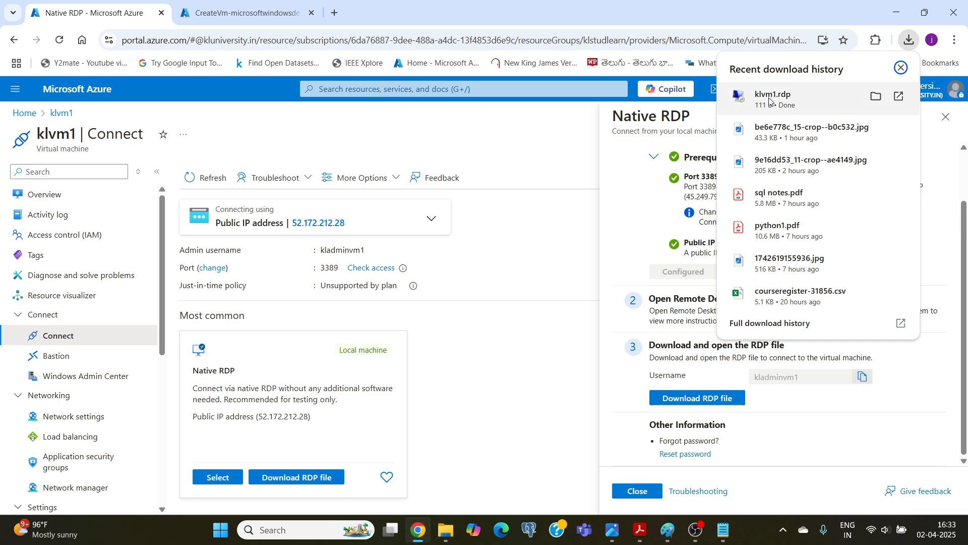
left_click(771, 100)
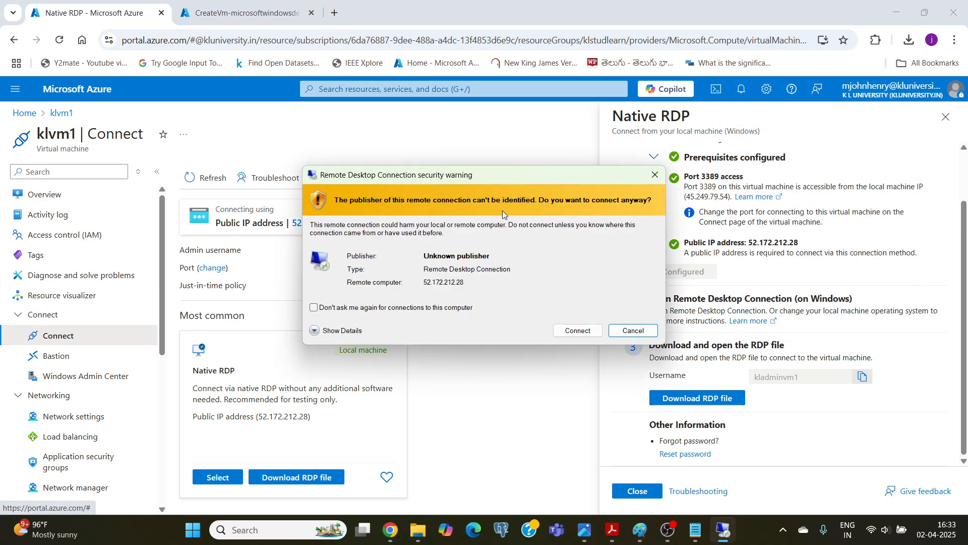
left_click(564, 330)
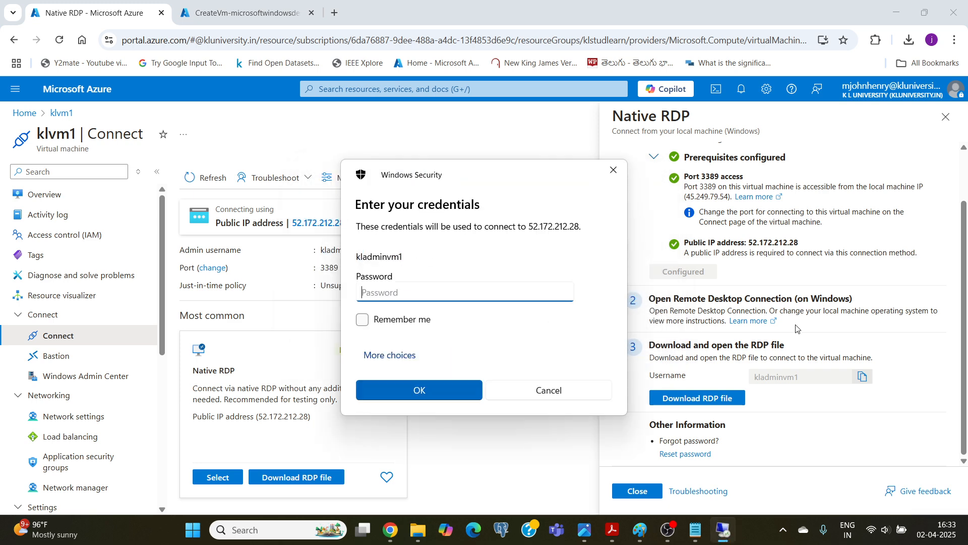
Sign in to the klvm1 remote session with the admin account password and accept the remote computer's certificate.
type("••••••••••••")
left_click(413, 395)
left_click(514, 366)
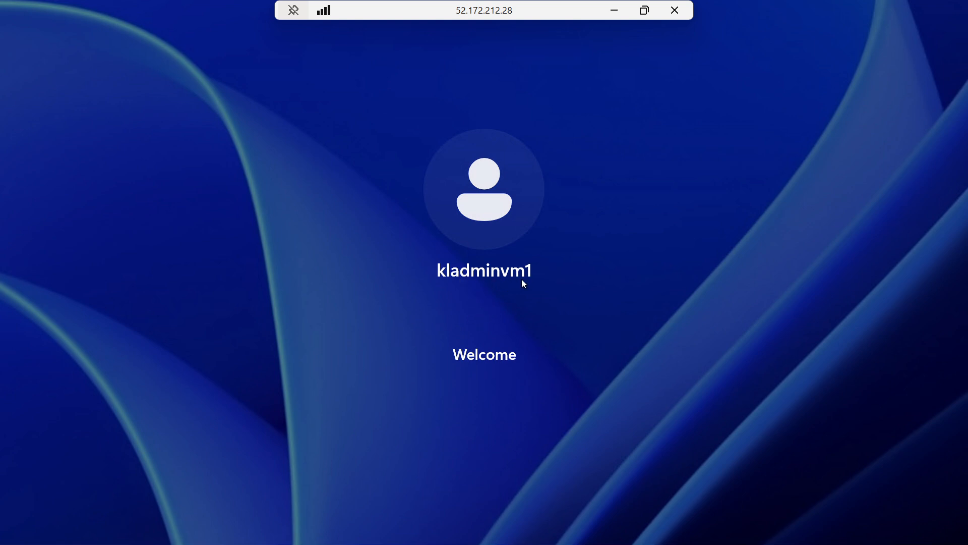
Check klvm2's deployment status in the portal while klvm1's remote session signs in.
left_click(616, 12)
left_click(228, 13)
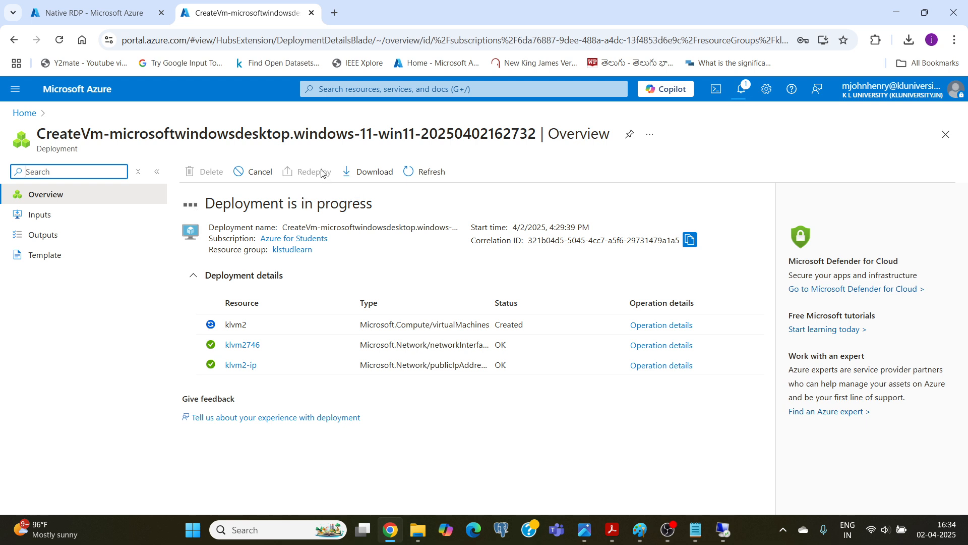
left_click(114, 14)
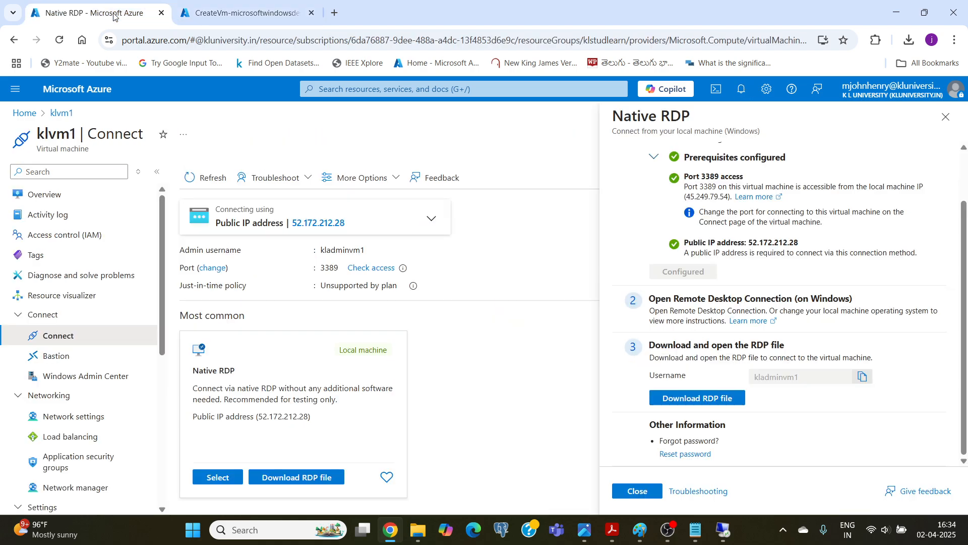
Return to the klvm1 session, accept the default Windows privacy settings, and open the Start menu.
left_click(729, 533)
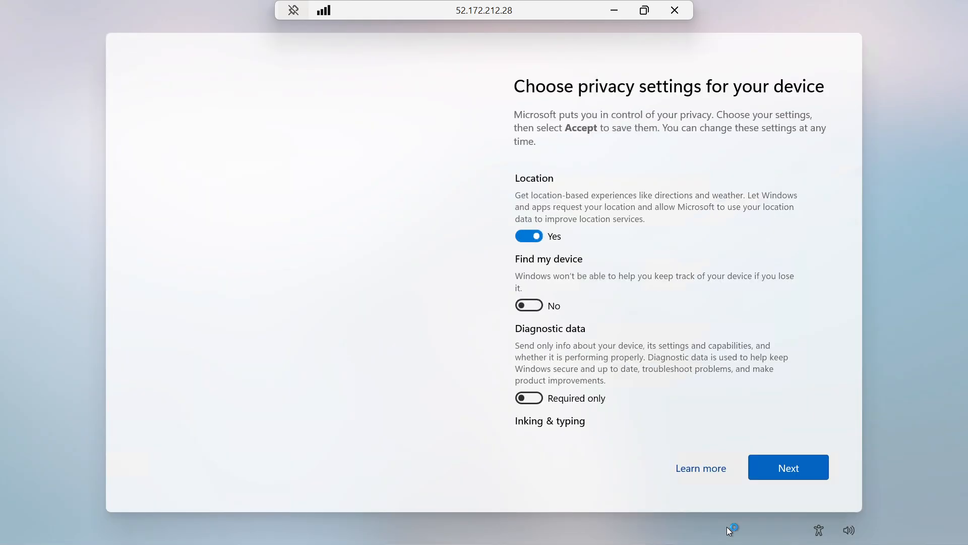
left_click(792, 472)
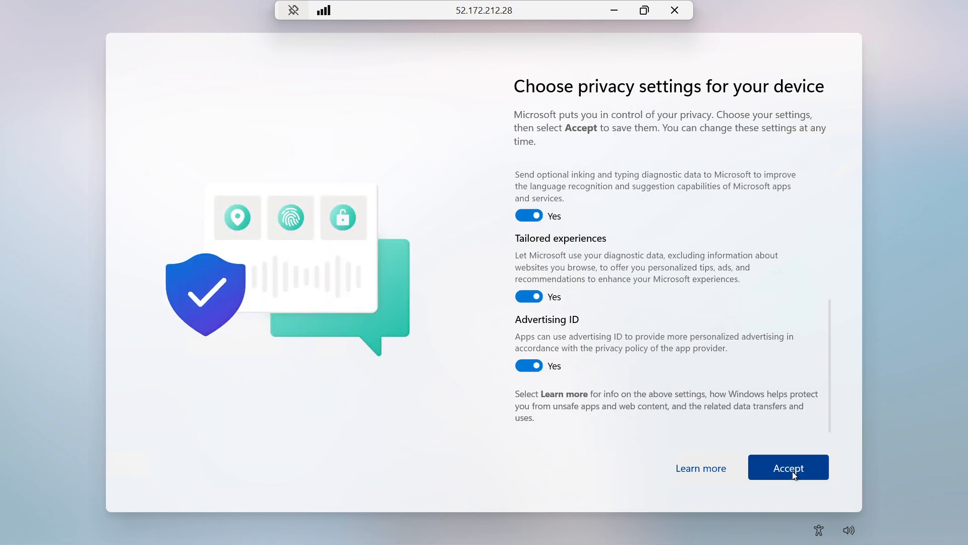
left_click(783, 460)
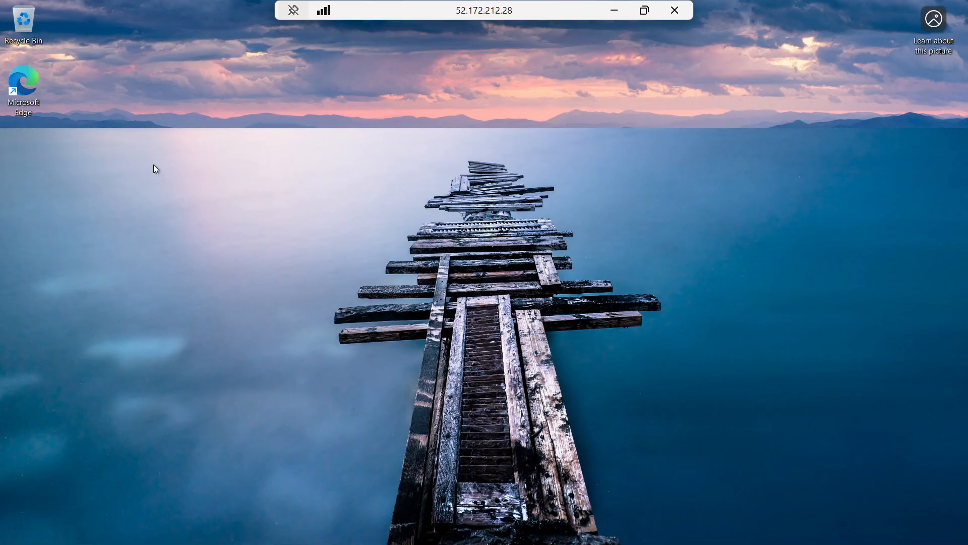
key("super")
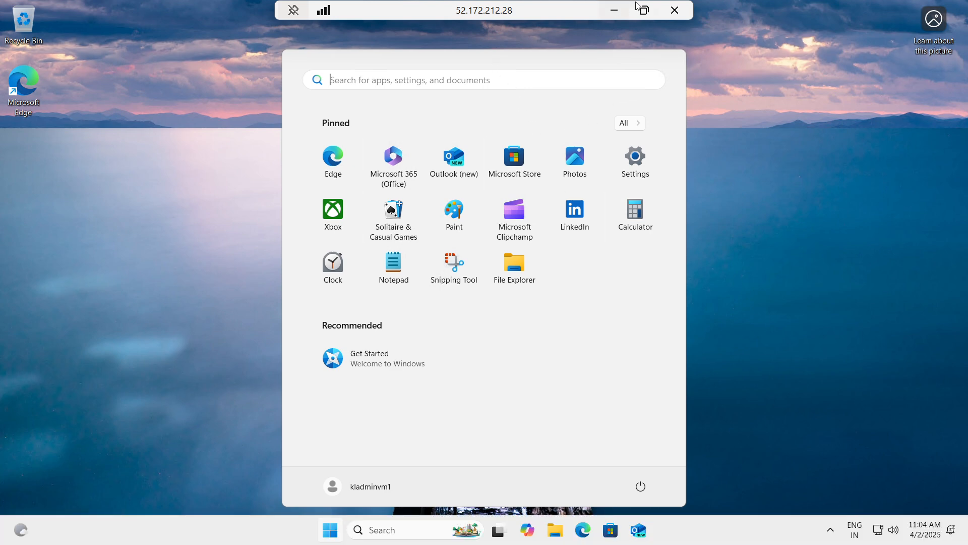
Check klvm2's deployment status and review the virtual network diagram in Paint.
left_click(614, 13)
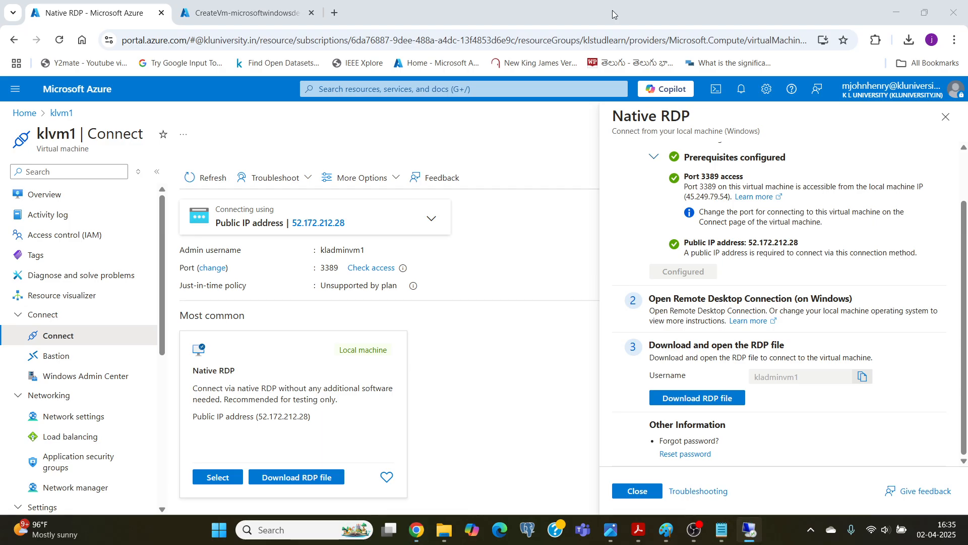
left_click(214, 4)
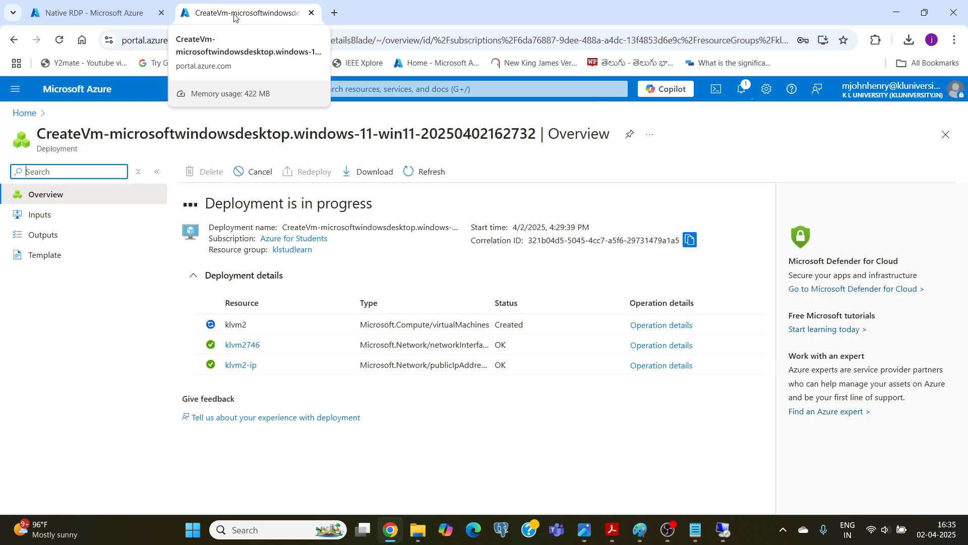
left_click(102, 18)
left_click(640, 530)
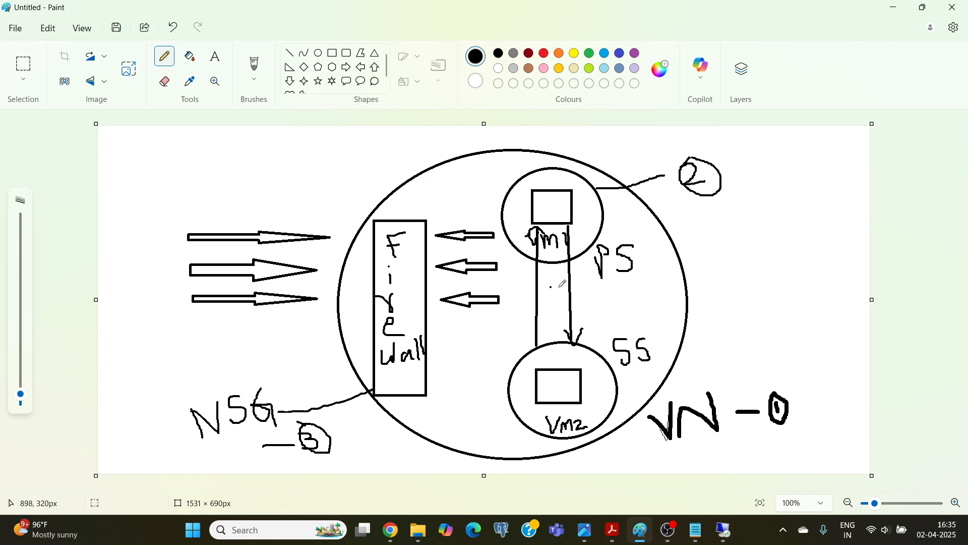
left_click(395, 528)
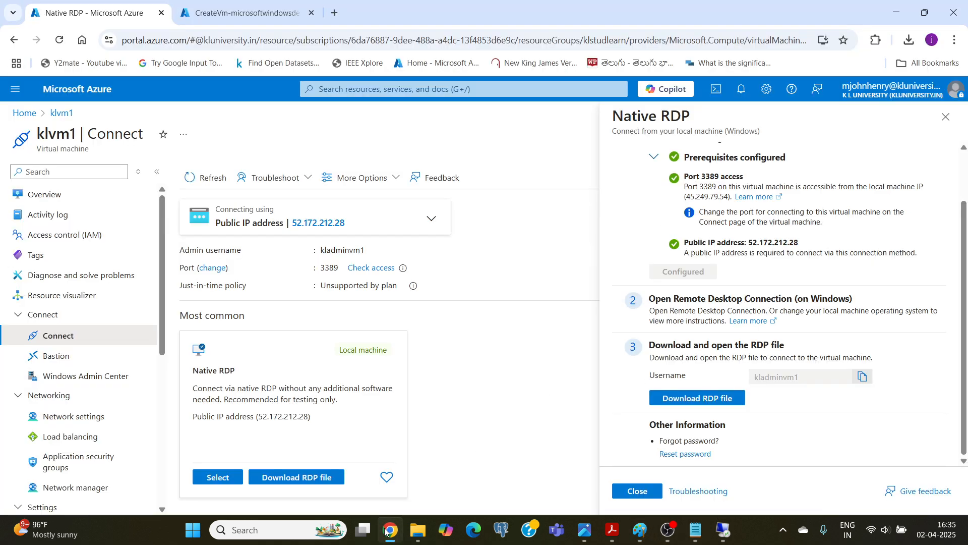
left_click(222, 16)
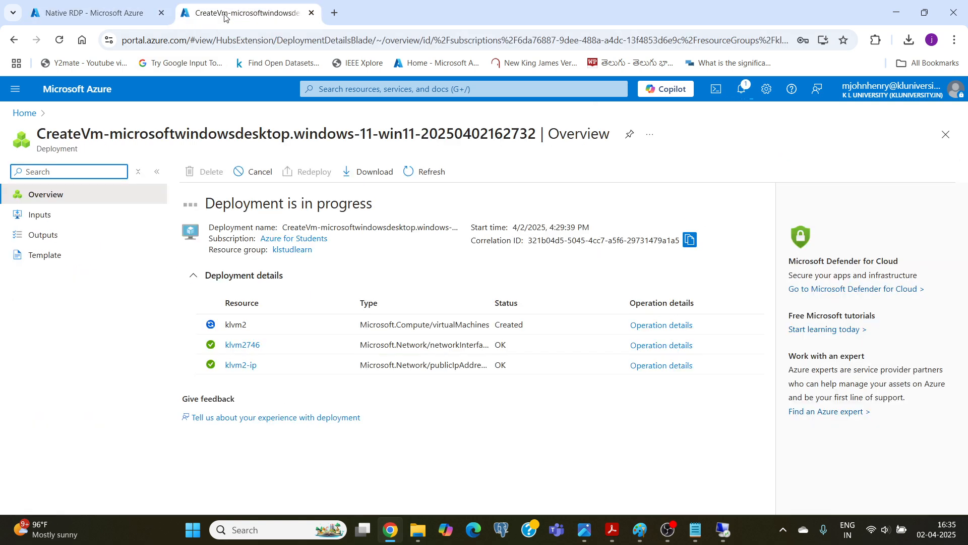
left_click(671, 530)
left_click(671, 531)
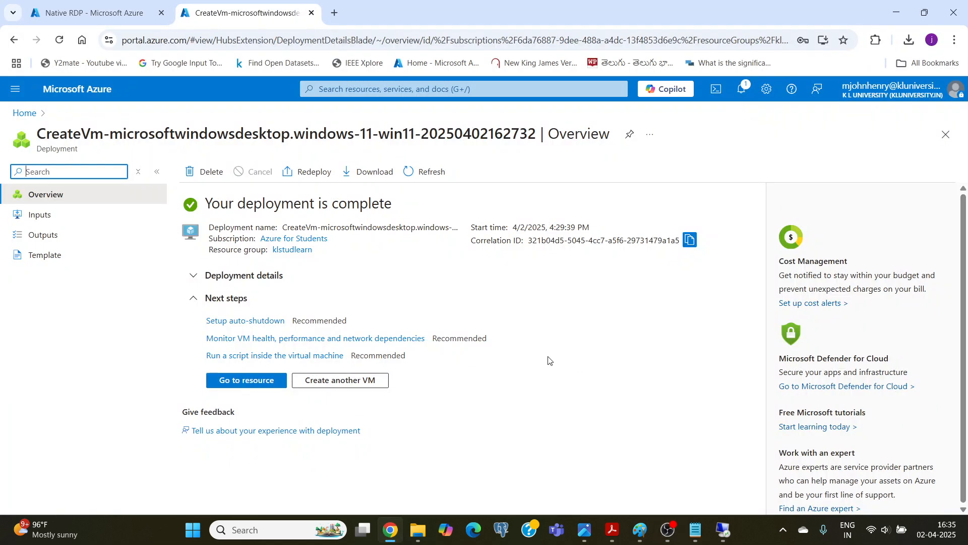
Open the klvm2 resource and examine its networking properties, highlighting the private IP address.
left_click(229, 377)
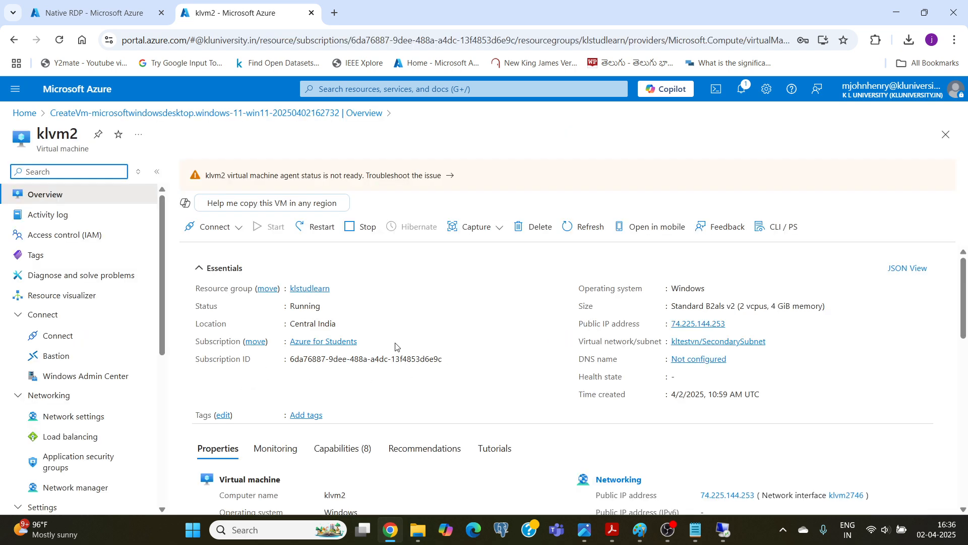
scroll(370, 336, "down", 4)
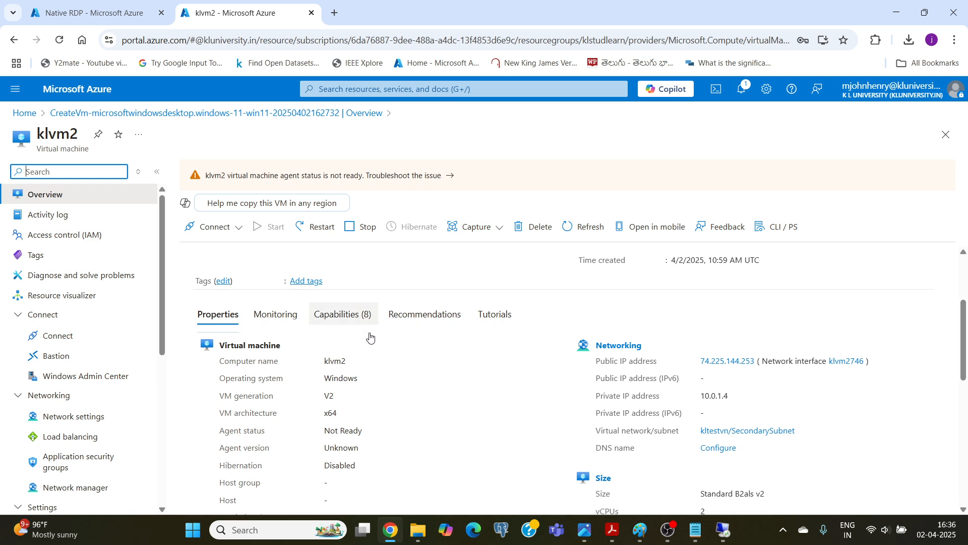
left_click_drag(703, 341, 733, 344)
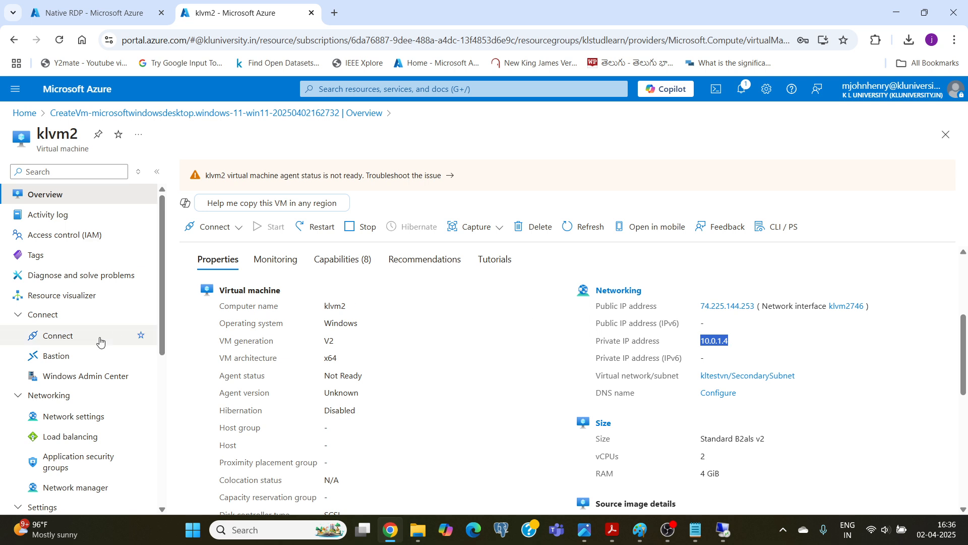
Select Native RDP as klvm2's connection method and let its prerequisites validate.
left_click(48, 343)
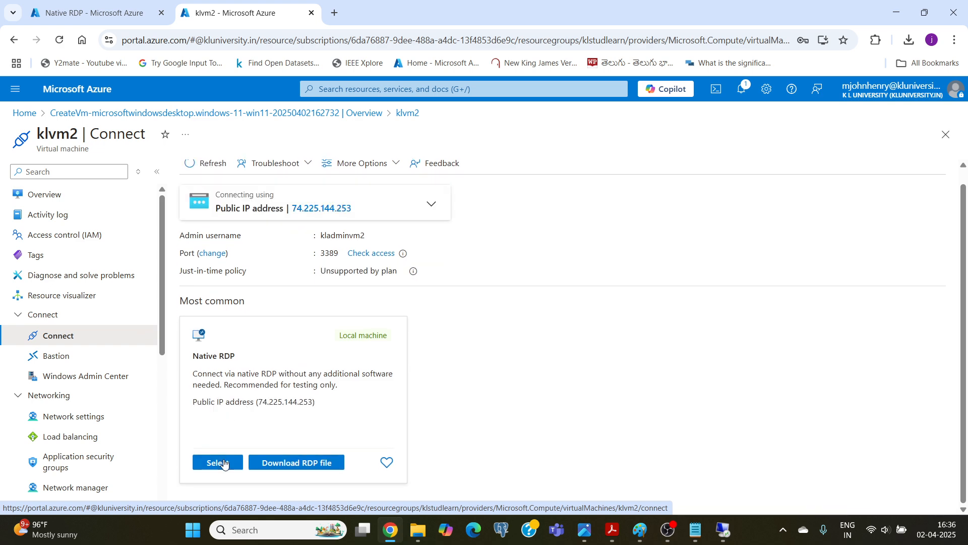
left_click(224, 462)
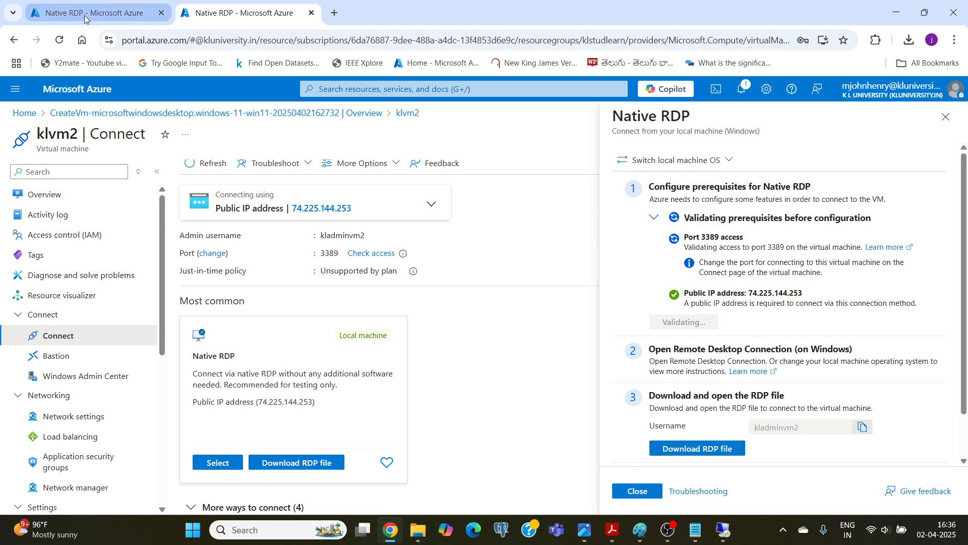
mouse_move(84, 19)
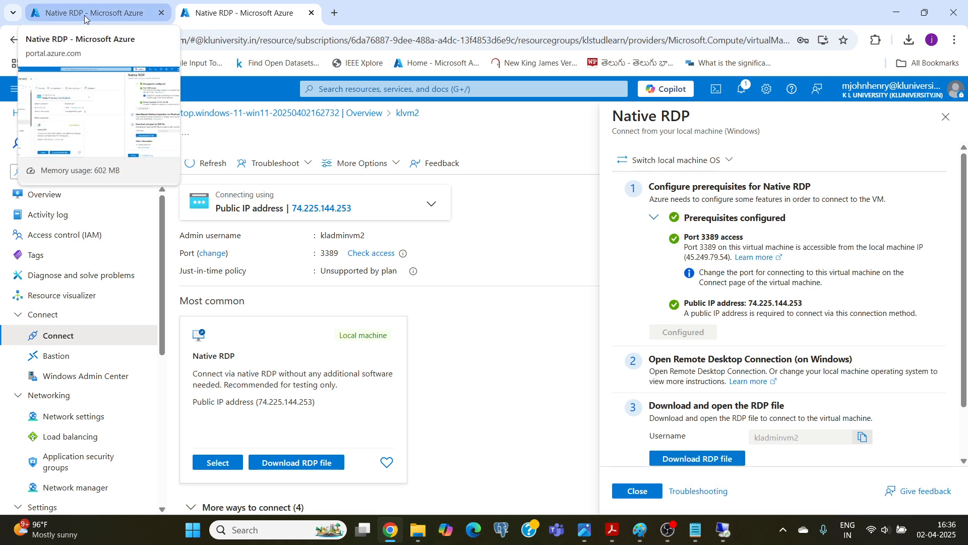
Download klvm2's RDP file, open klvm2.rdp, and agree to connect despite the unknown publisher.
left_click(699, 459)
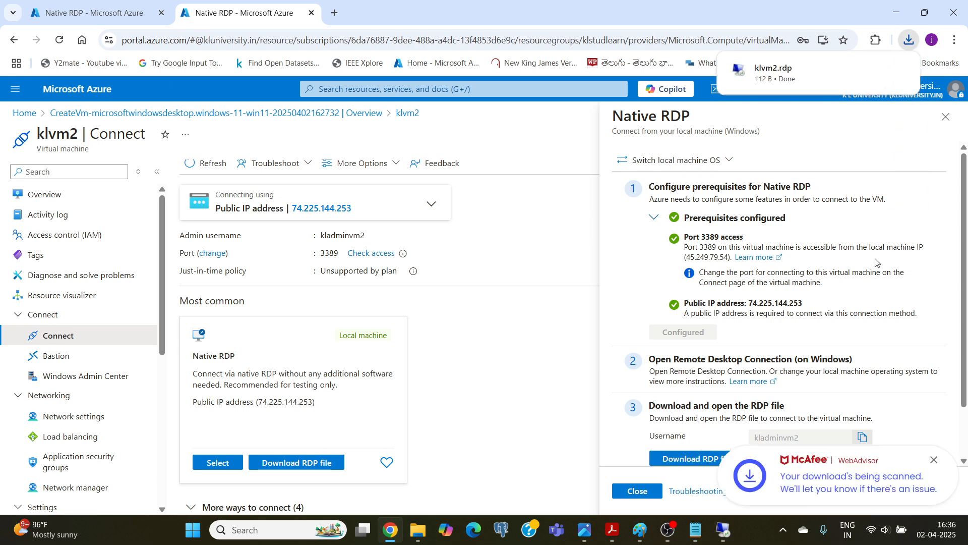
left_click(780, 73)
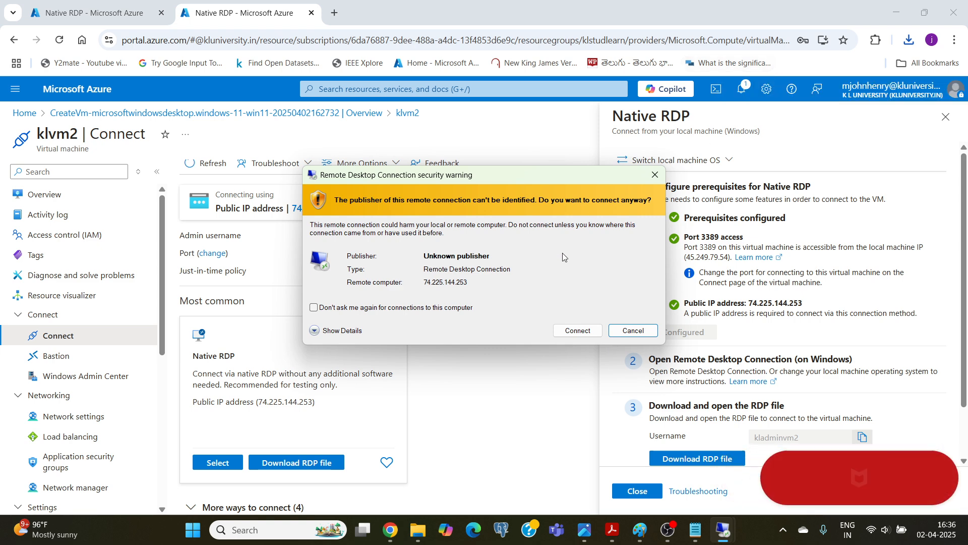
left_click(578, 331)
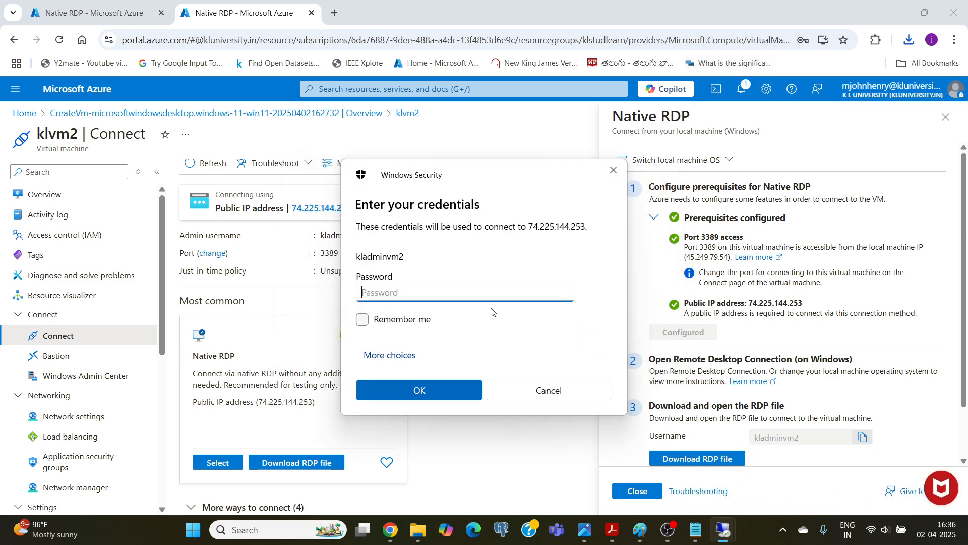
Sign in to klvm2 with the admin account password, accept the certificate, and minimize the remote session.
type("•••••••••")
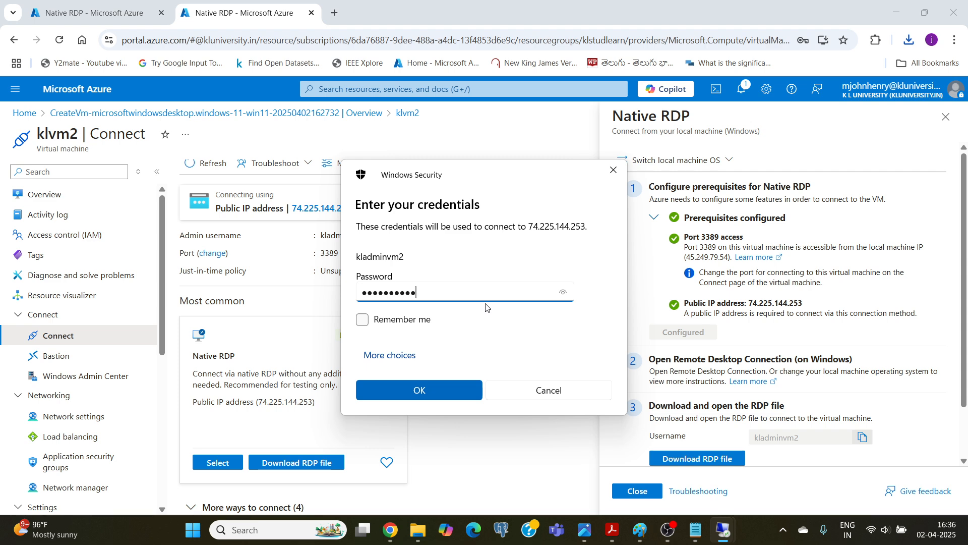
left_click(389, 390)
left_click(530, 363)
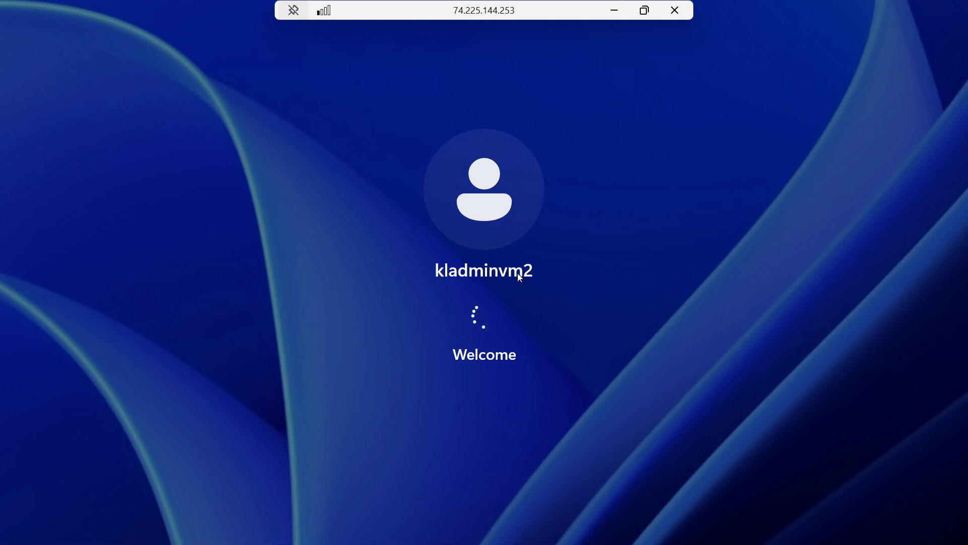
left_click(614, 11)
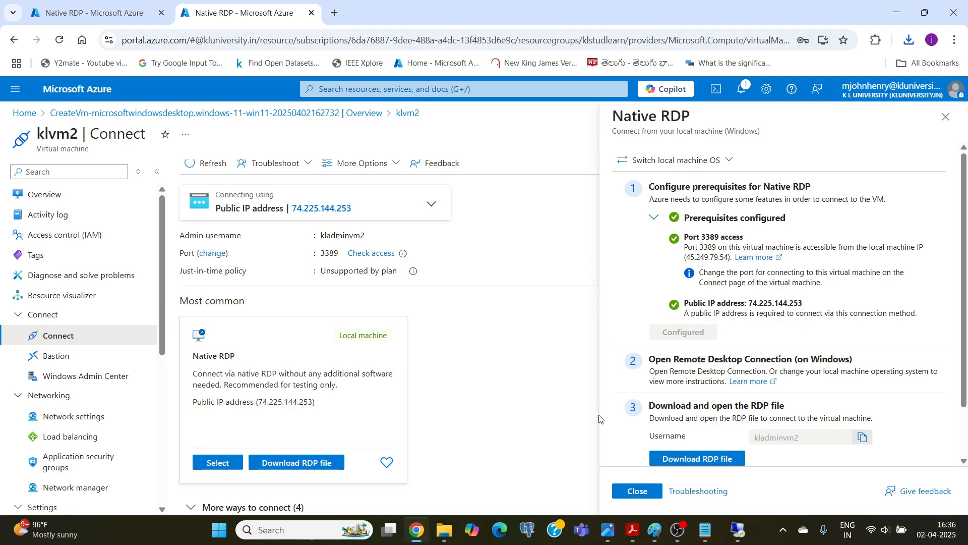
Check the klvm1 remote session and review the netsh Allow ICMPv4 command in practical 11 commands.txt.
mouse_move(746, 530)
left_click(694, 482)
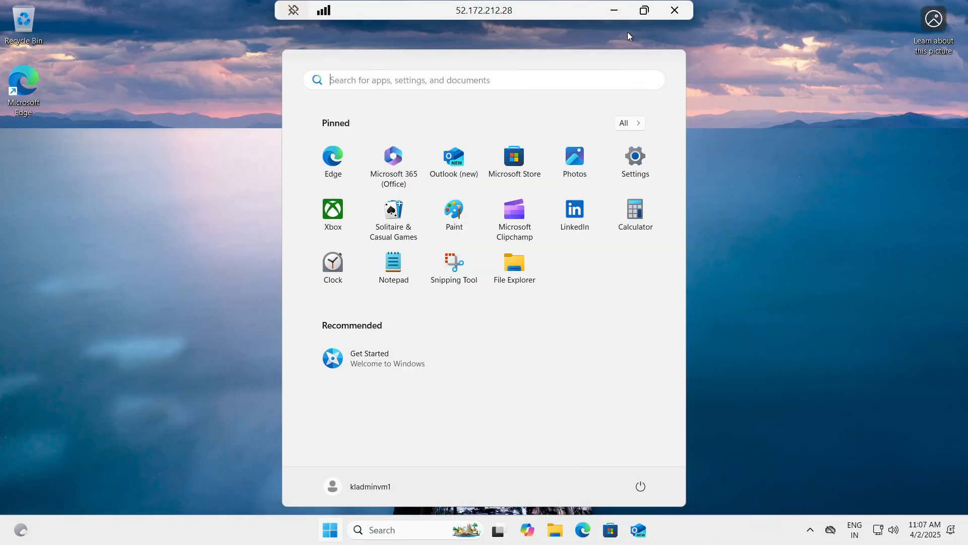
left_click(615, 11)
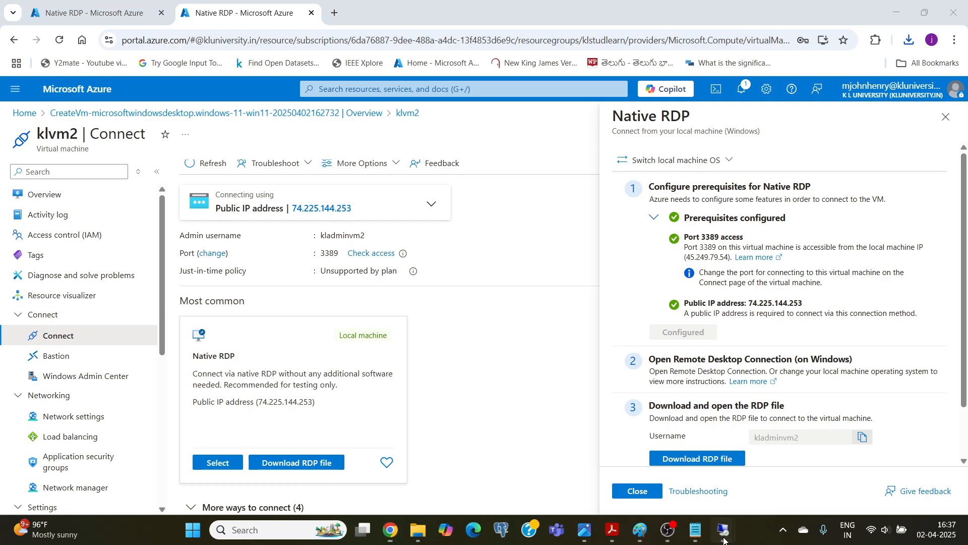
mouse_move(724, 539)
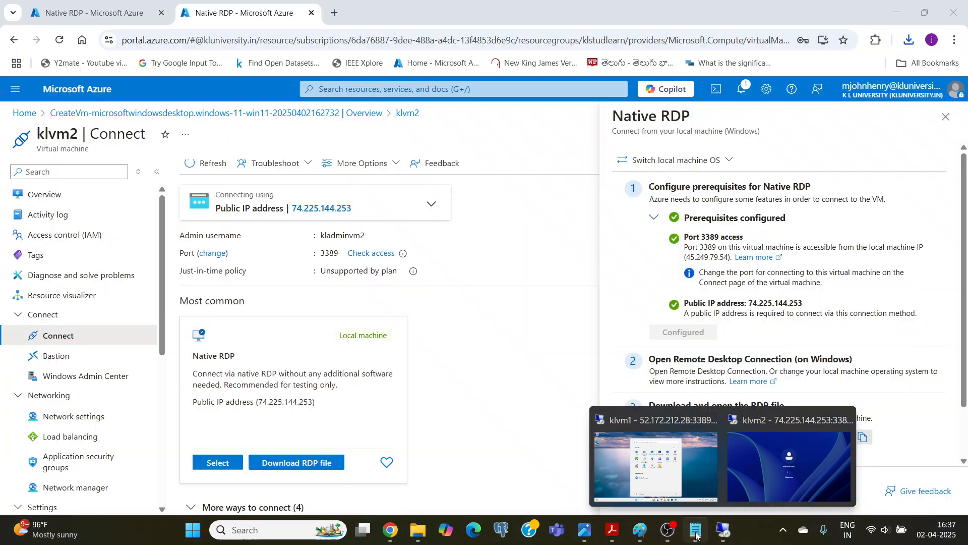
left_click(698, 534)
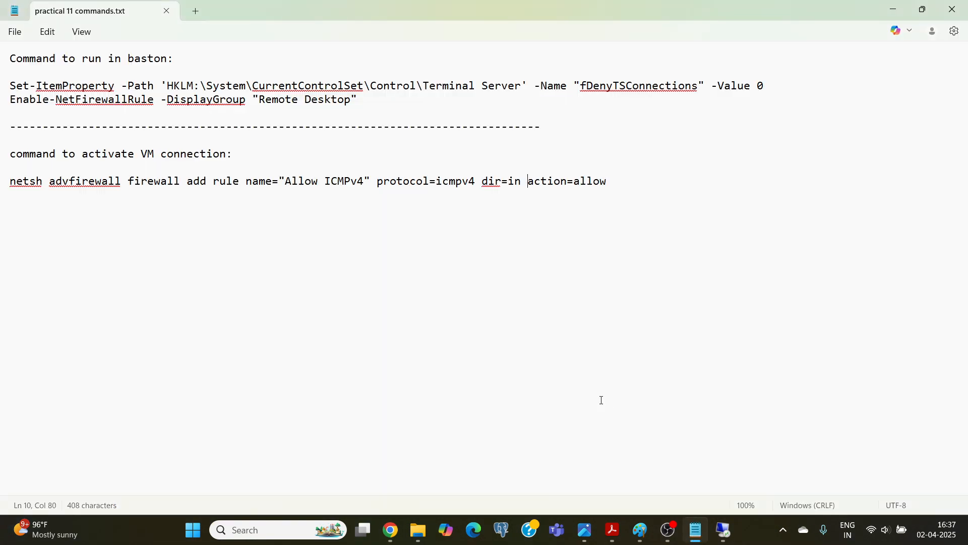
left_click_drag(611, 182, 12, 182)
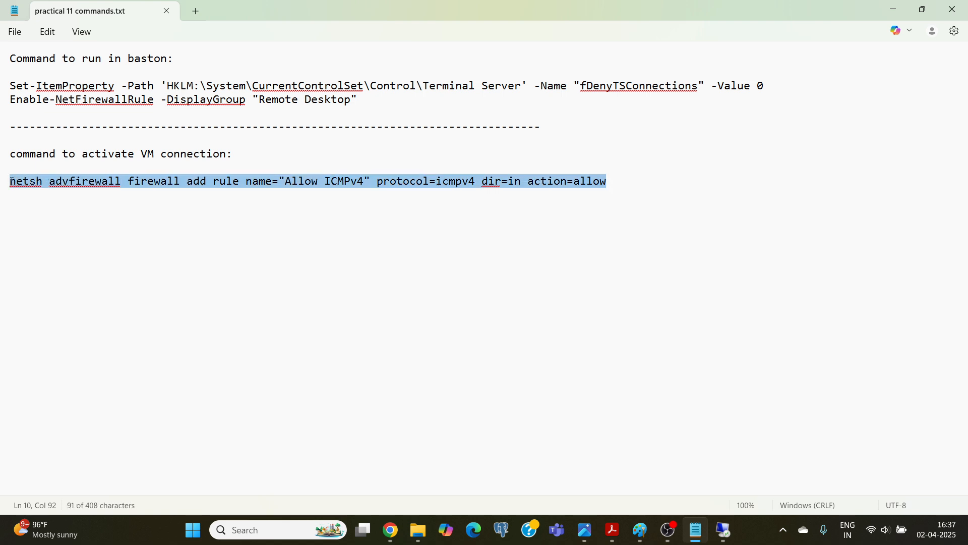
left_click(71, 152)
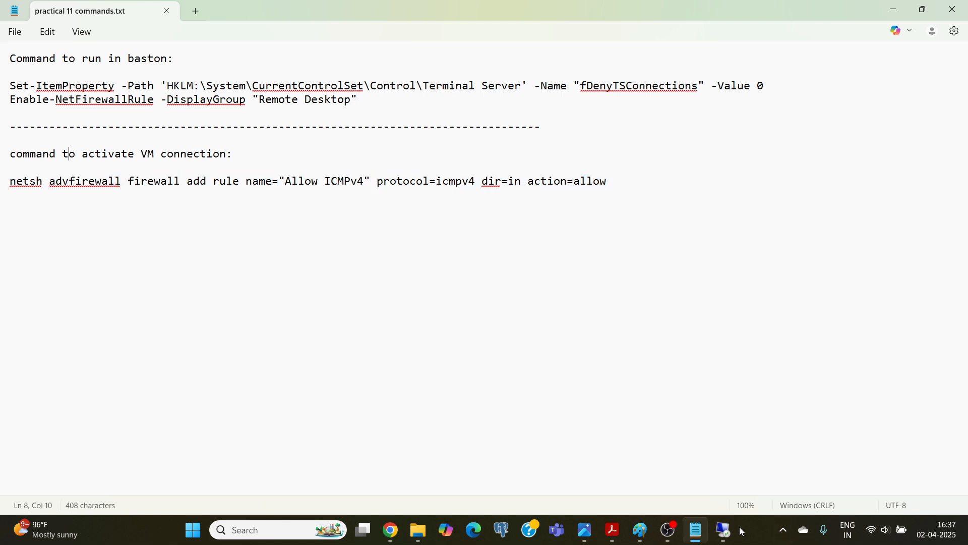
Switch to the klvm1 remote session, search for cmd, and open Command Prompt.
mouse_move(722, 530)
left_click(662, 462)
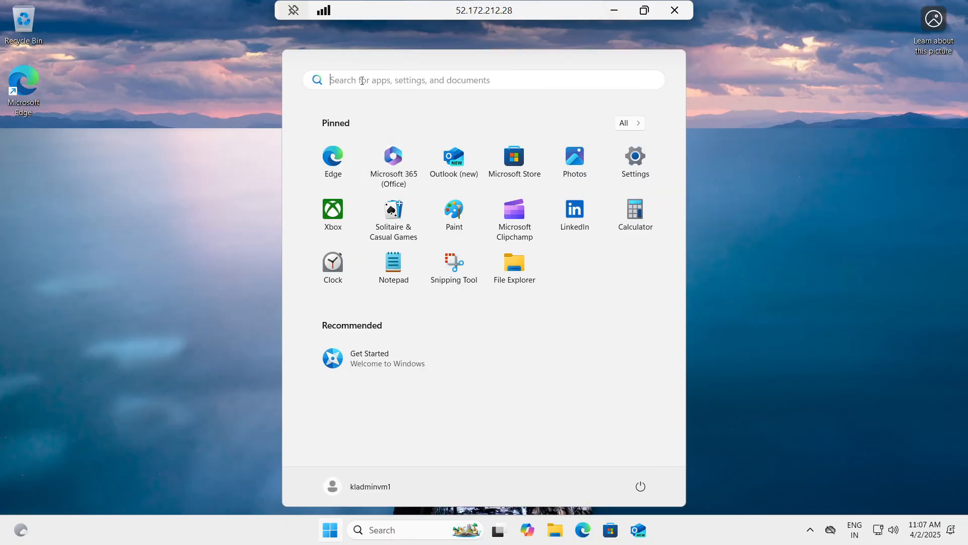
type("cmd")
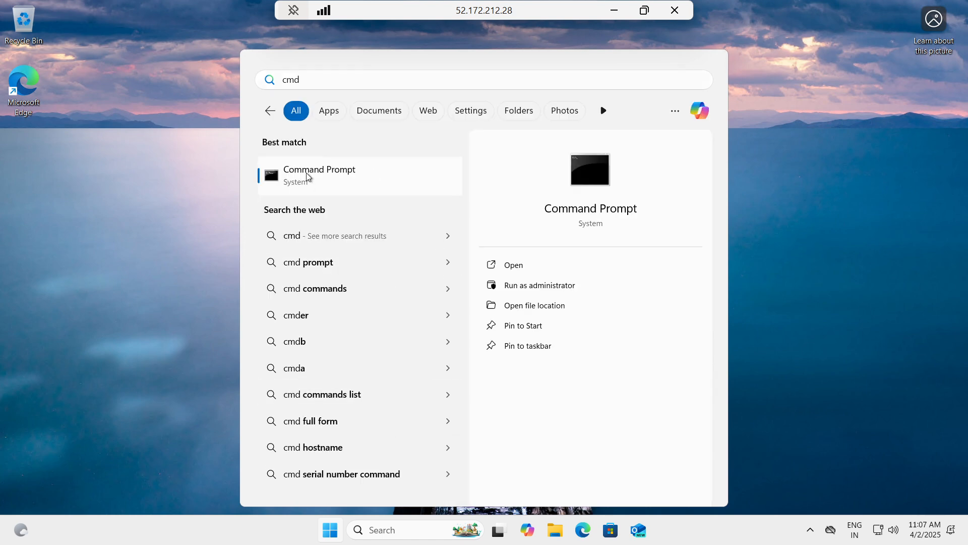
left_click(307, 172)
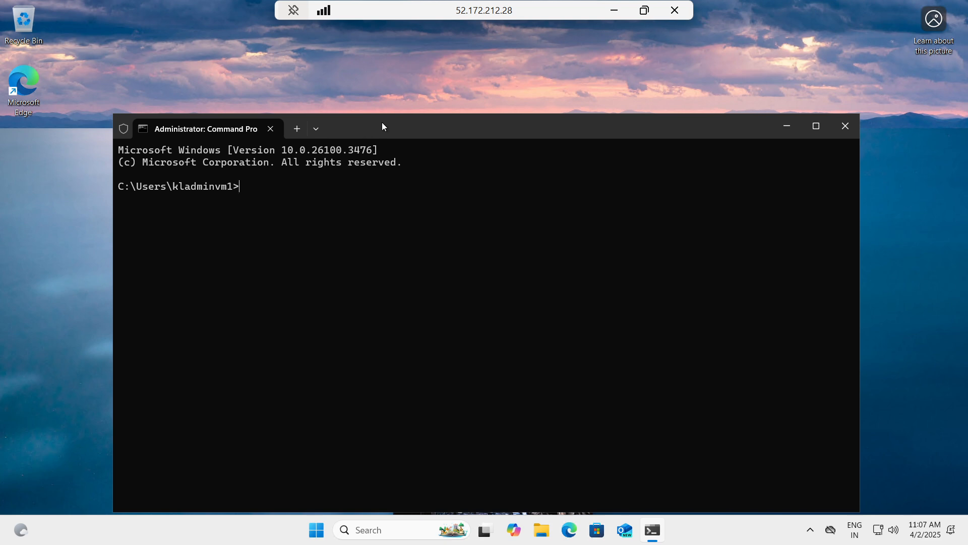
Run ipconfig in klvm1's Command Prompt and copy the IPv4 address from the output.
left_click_drag(381, 120, 362, 80)
type("ipconfig")
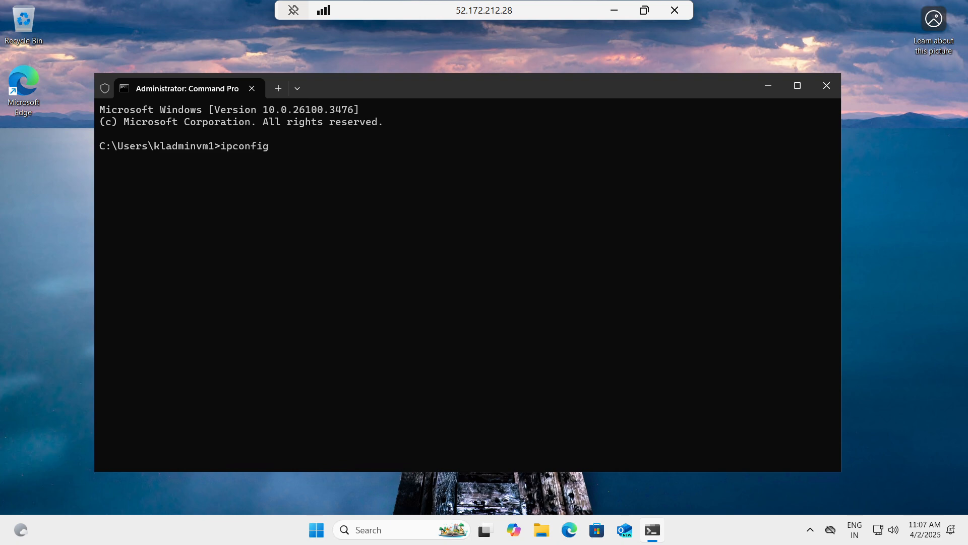
key("Return")
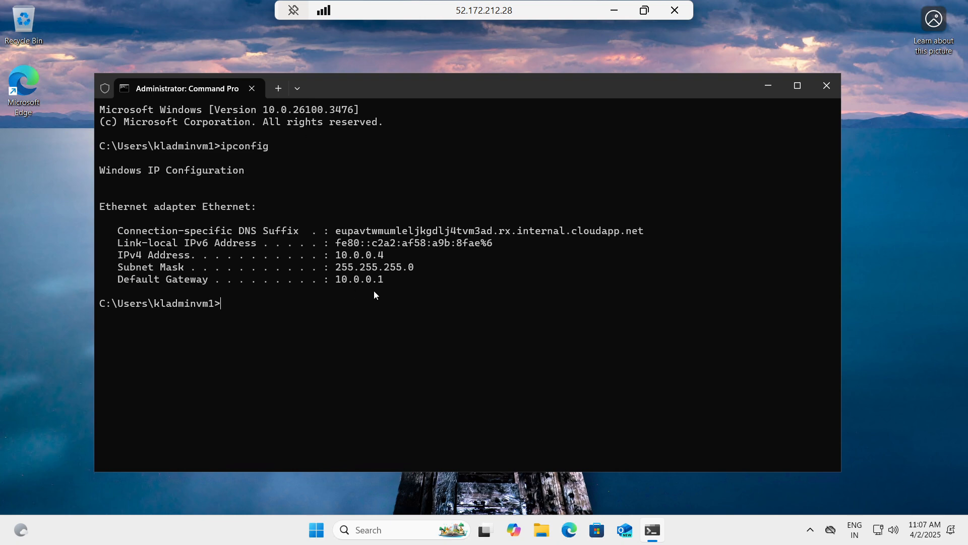
left_click_drag(379, 257, 386, 257)
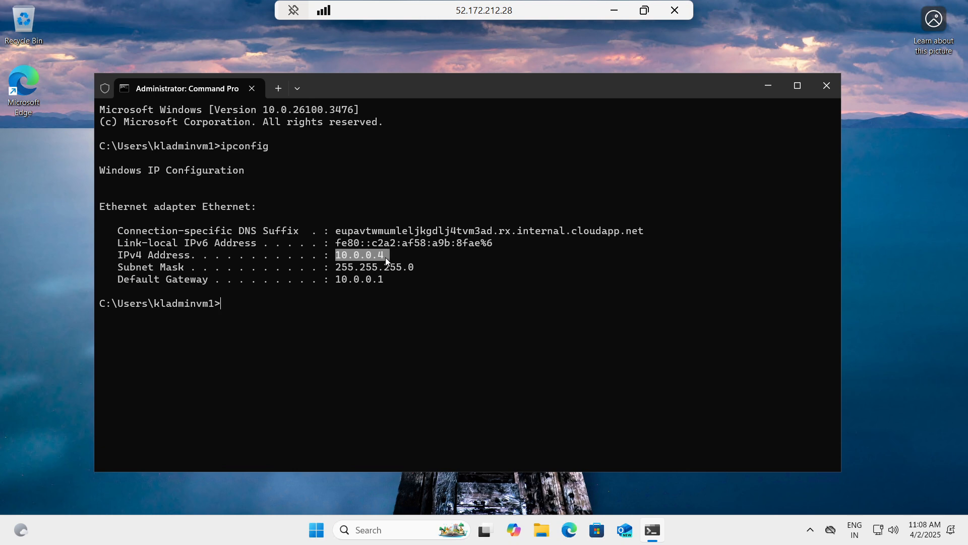
right_click(404, 261)
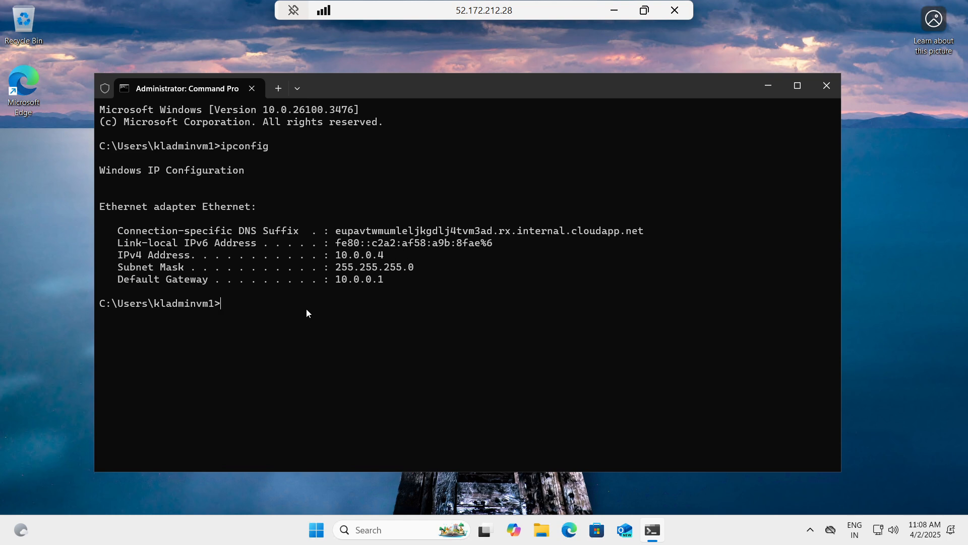
Switch to the klvm2 remote session, accept the device privacy settings with their defaults, and minimize the session.
left_click(613, 10)
mouse_move(725, 531)
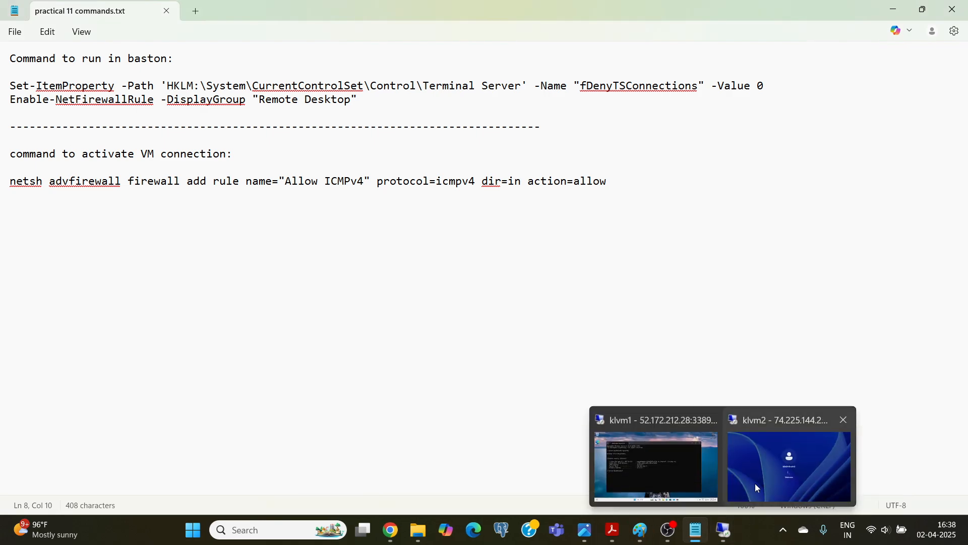
left_click(756, 485)
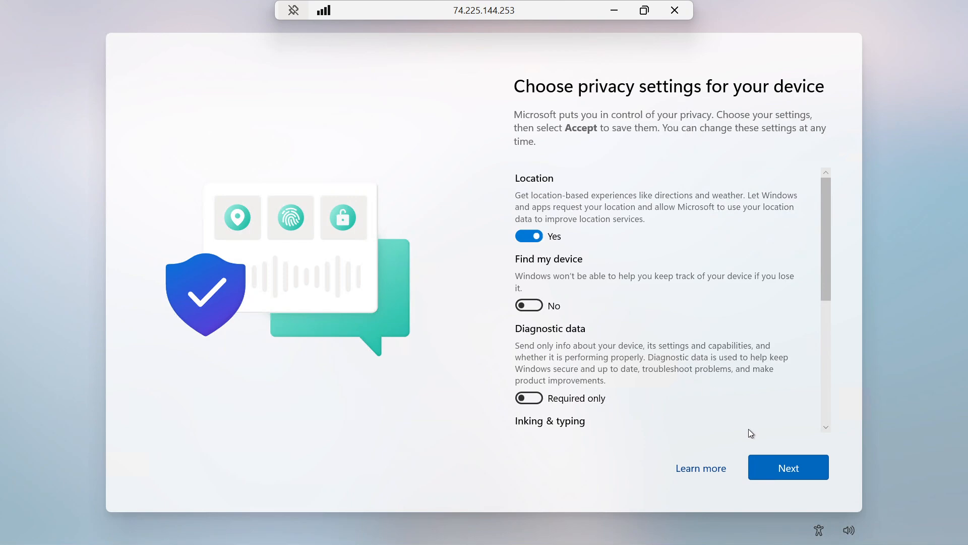
left_click(785, 464)
left_click(786, 464)
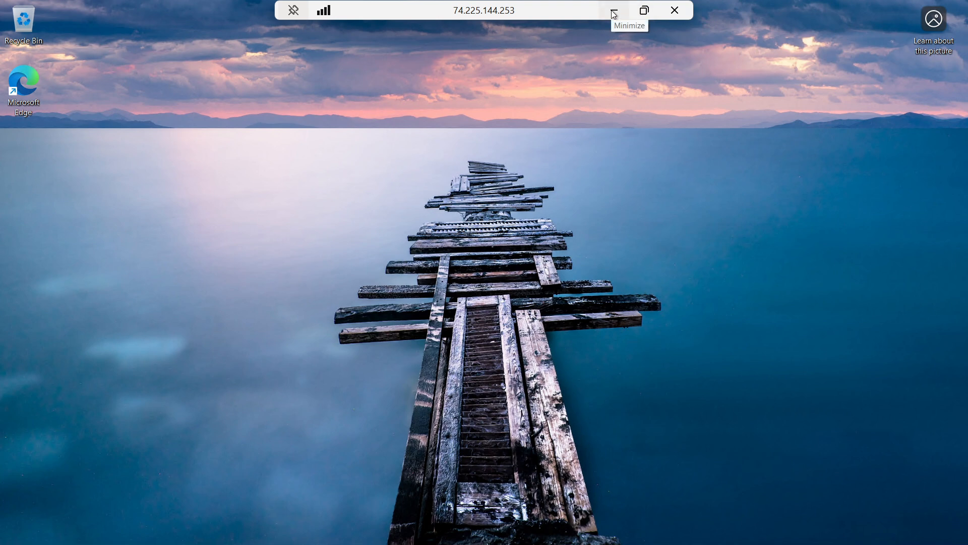
key("super")
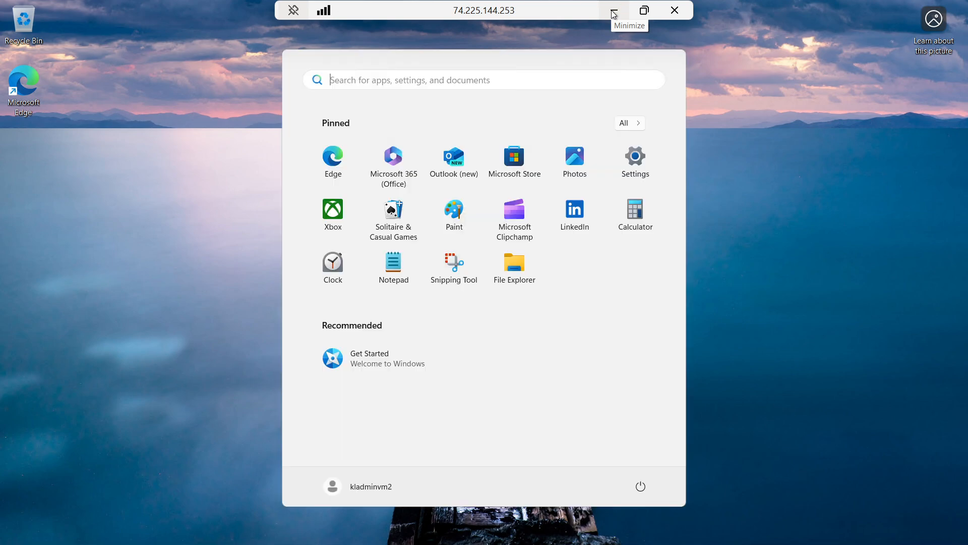
left_click(613, 14)
Return to the klvm1 remote session and ping 10.0.1.4 from Command Prompt.
mouse_move(722, 532)
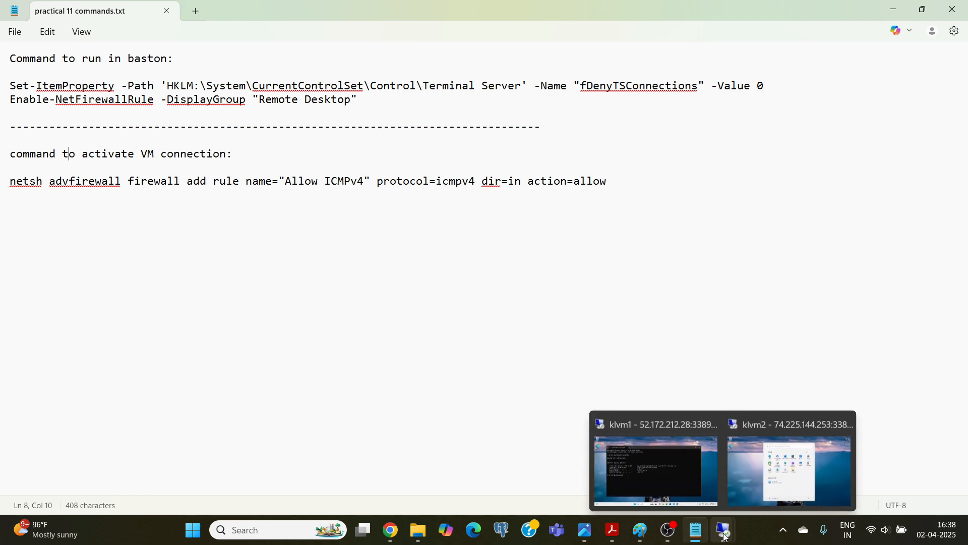
left_click(685, 487)
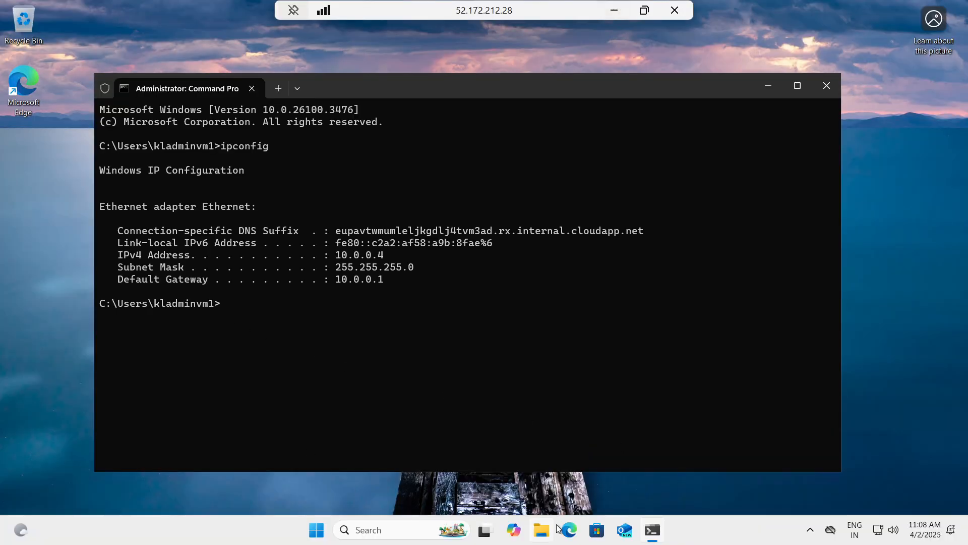
type("ping 10.0.1.4")
key("Return")
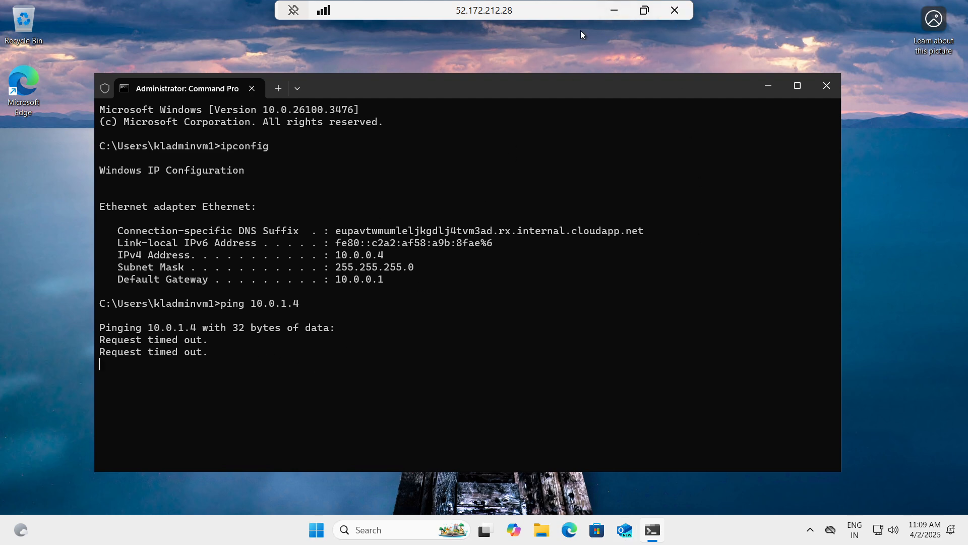
Copy the netsh Allow ICMPv4 command from practical 11 commands.txt and run it in klvm1's Command Prompt.
left_click(614, 10)
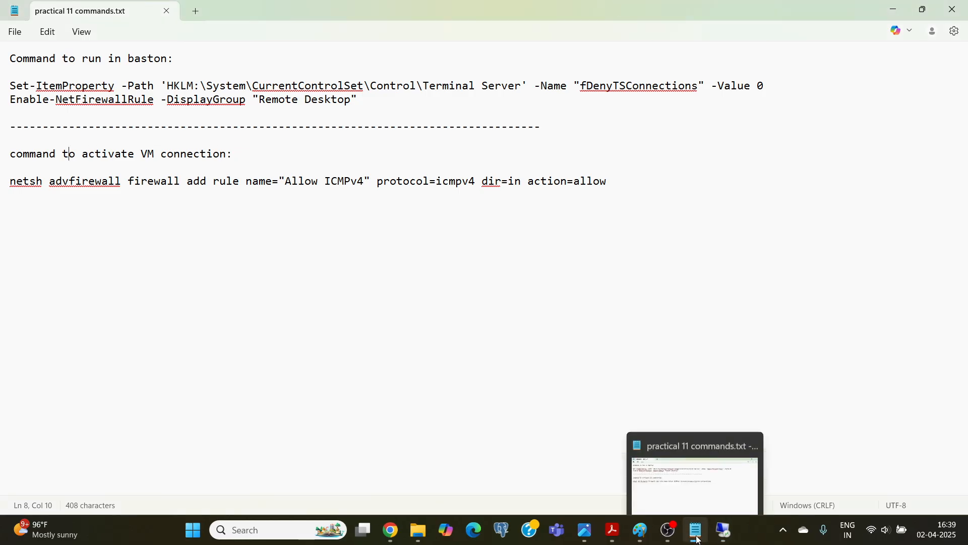
left_click(699, 539)
left_click(699, 539)
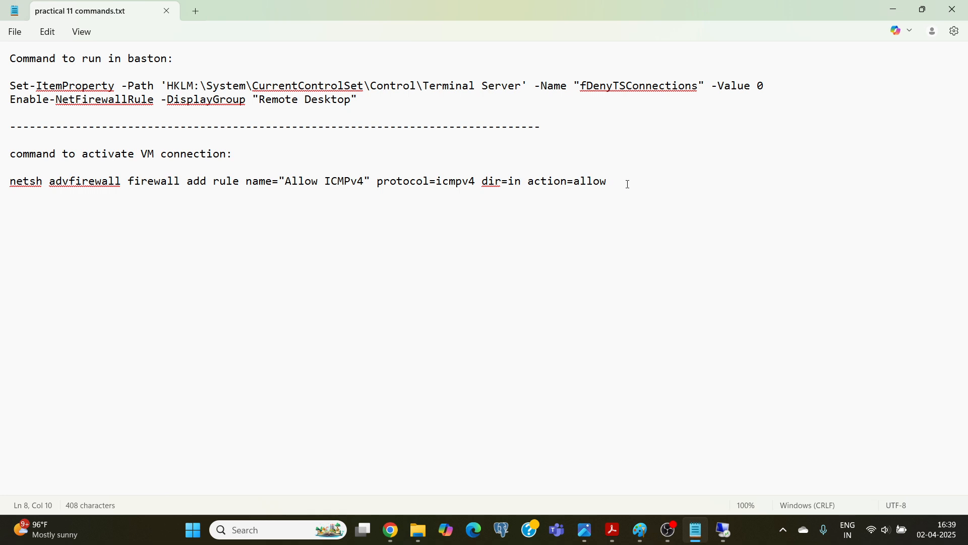
left_click_drag(621, 180, 1, 189)
key("ctrl+c")
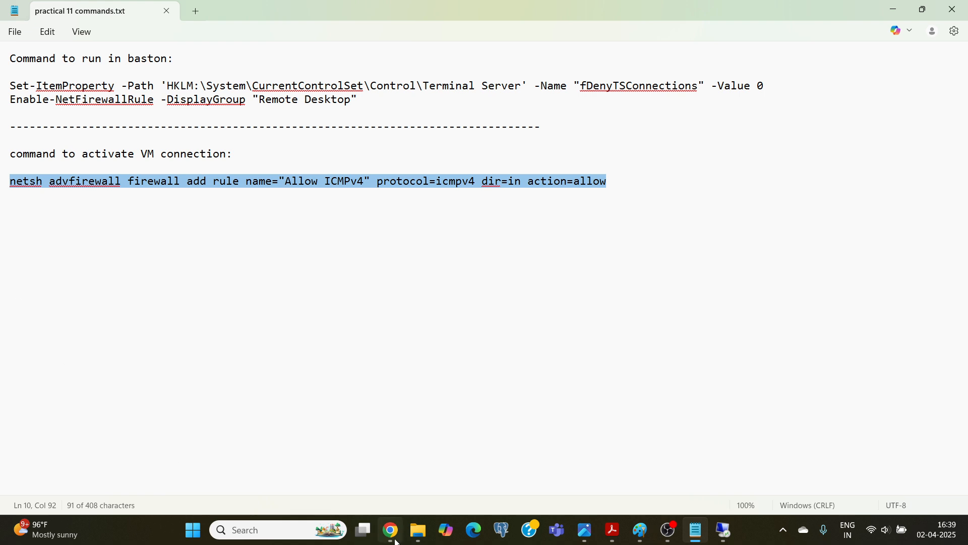
mouse_move(725, 531)
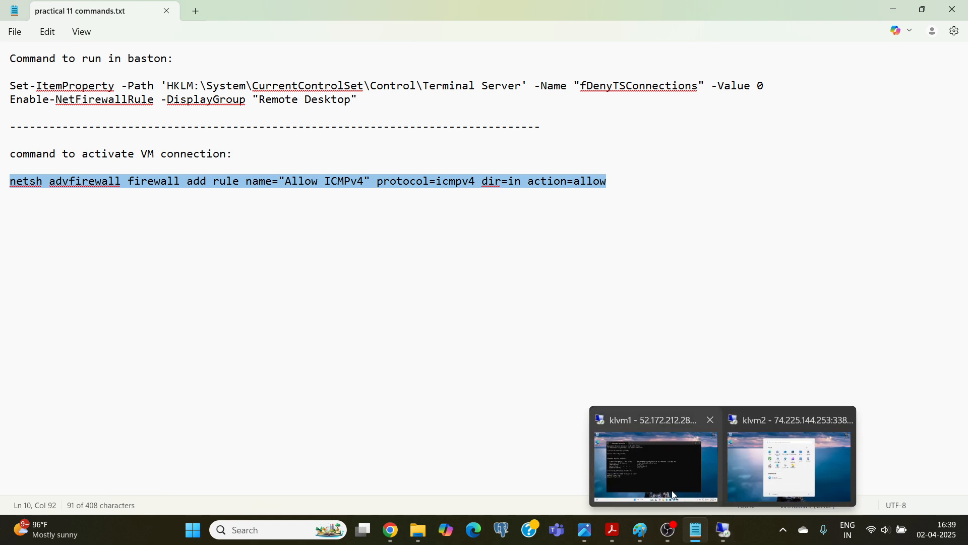
left_click(676, 494)
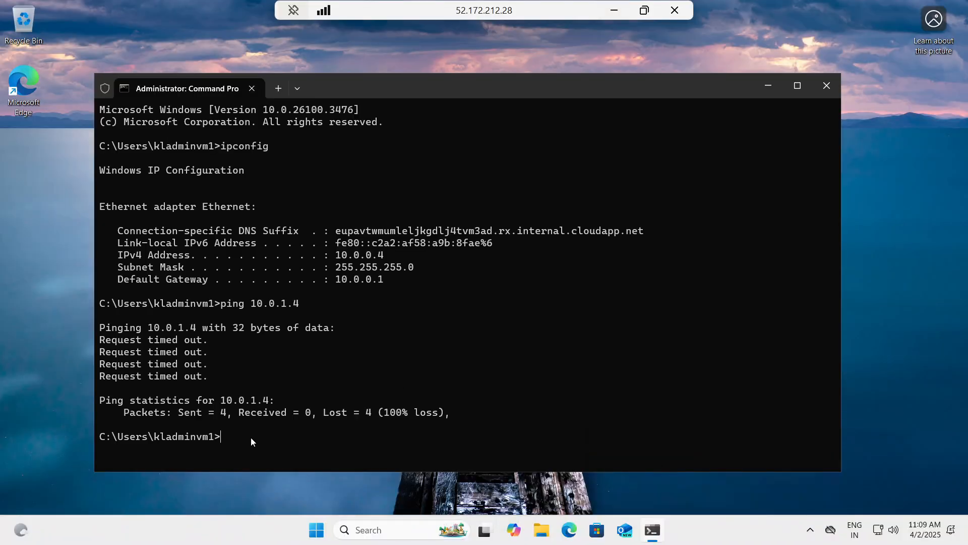
key("ctrl+v")
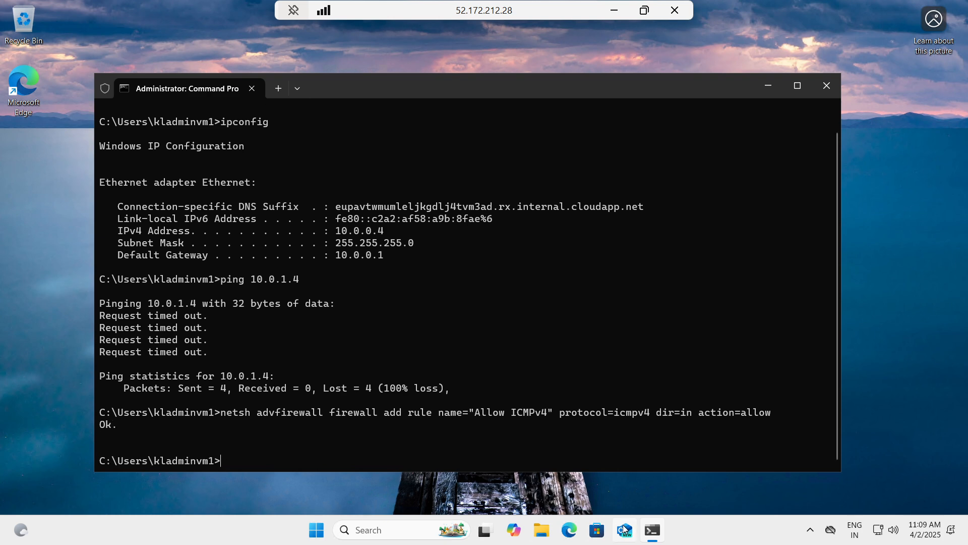
Switch to the klvm2 remote session, search for cmd, open Command Prompt, and minimize the session.
left_click(614, 10)
mouse_move(722, 529)
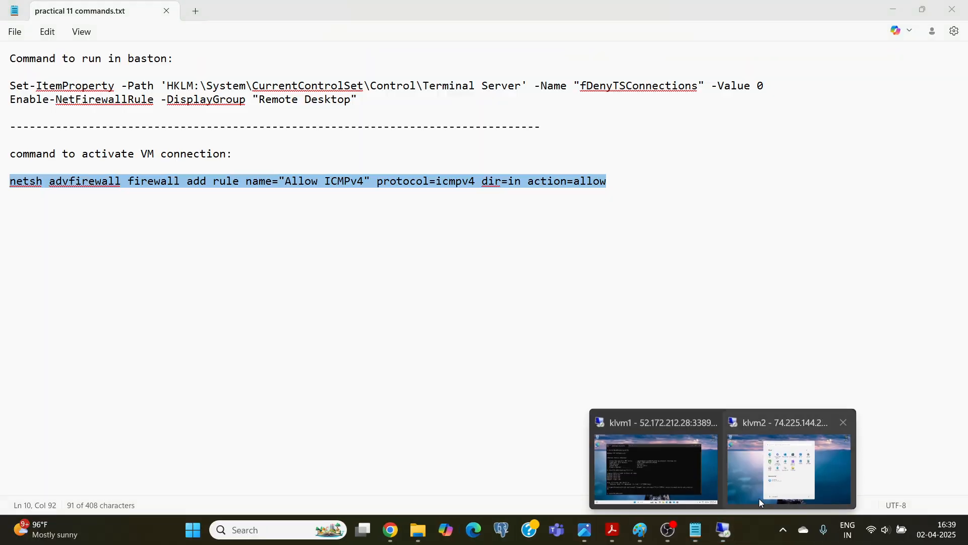
left_click(757, 500)
left_click(342, 73)
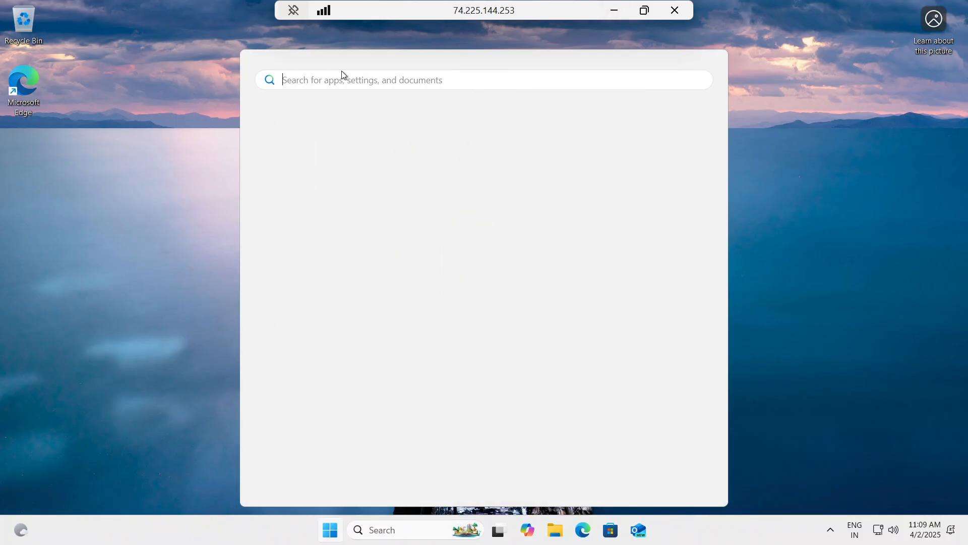
type("cmd")
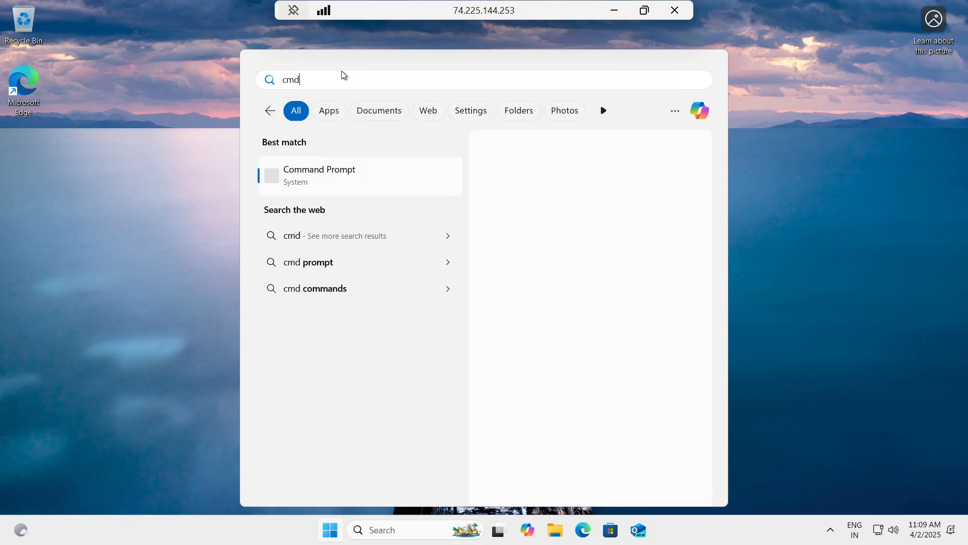
key("Return")
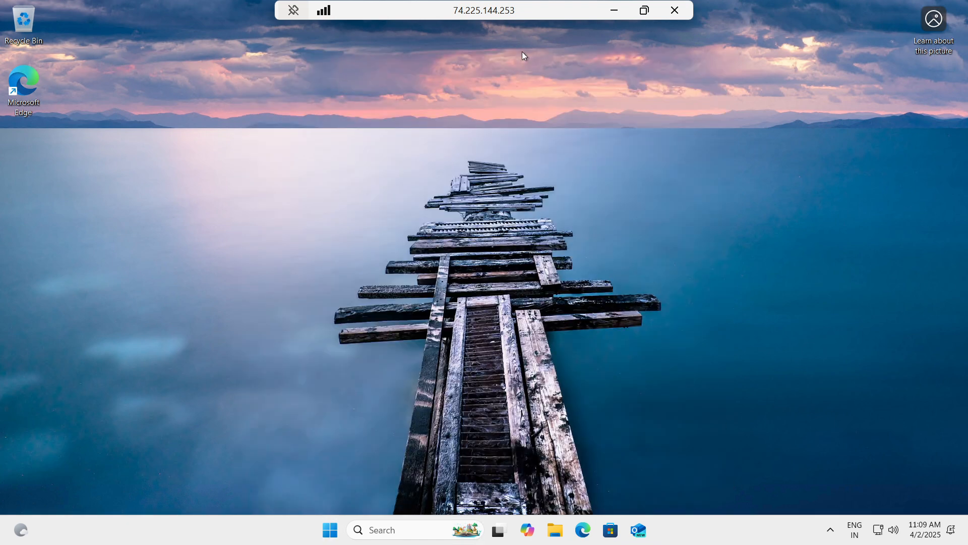
left_click(615, 11)
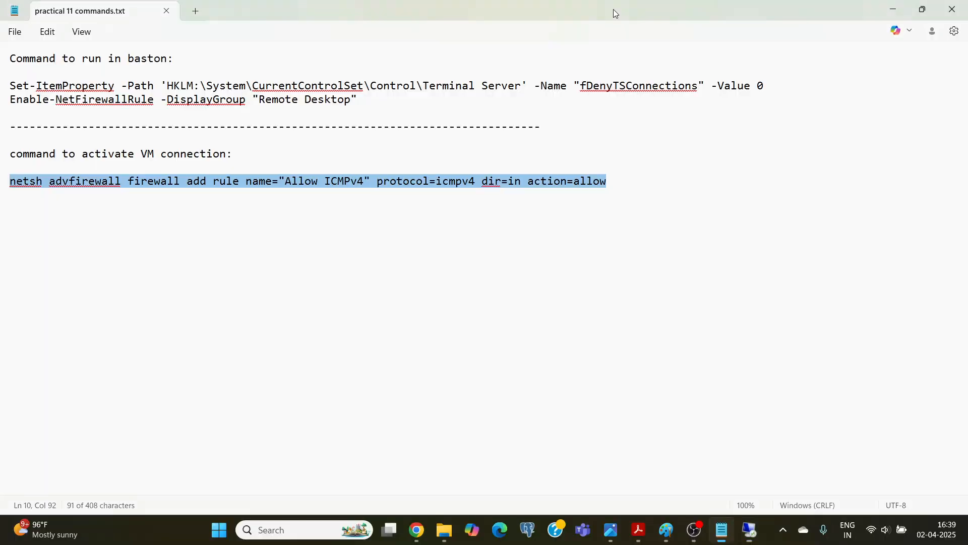
Switch back to klvm1 and run the ping to 10.0.1.4 again.
mouse_move(714, 526)
left_click(662, 472)
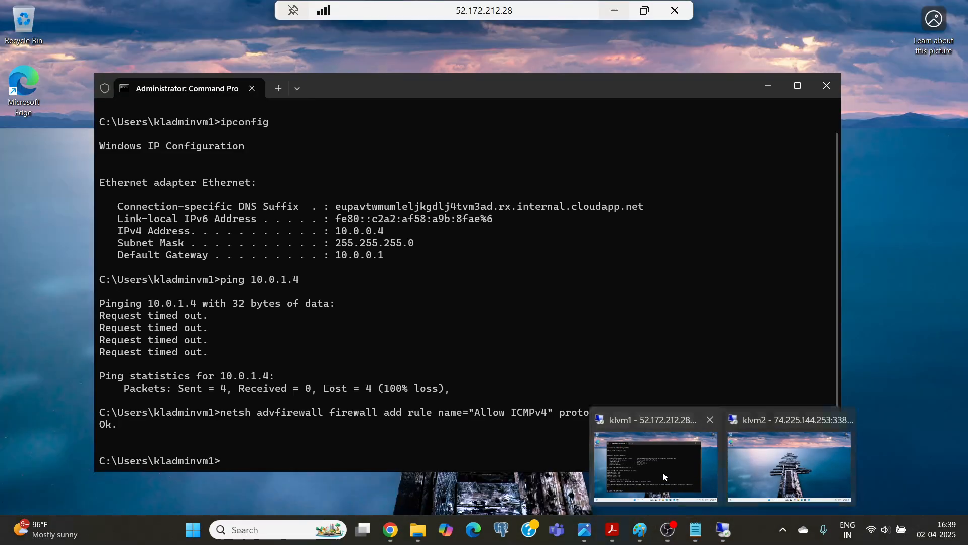
key("Up")
key("Up")
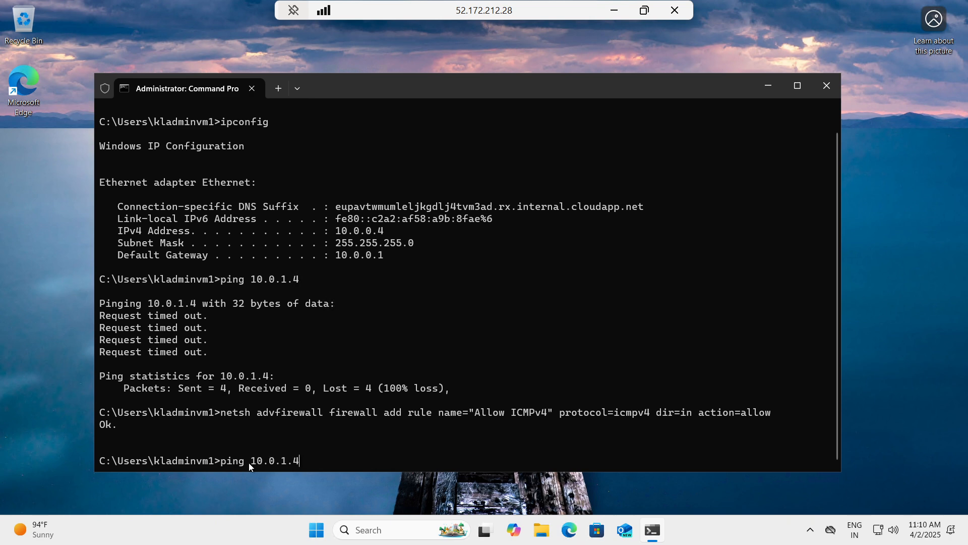
key("Return")
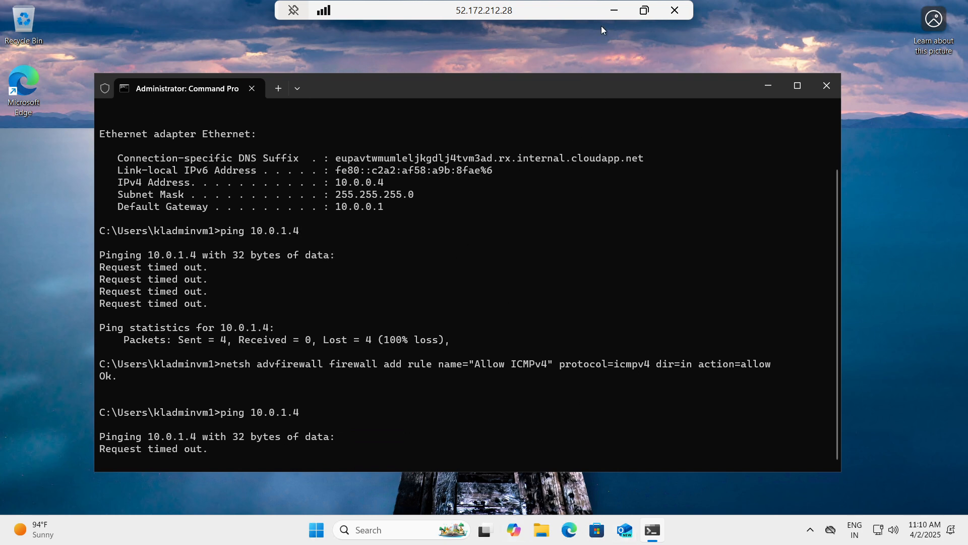
Switch to the klvm2 remote session, close its Command Prompt, and reopen it from the recent searches.
left_click(618, 14)
mouse_move(740, 523)
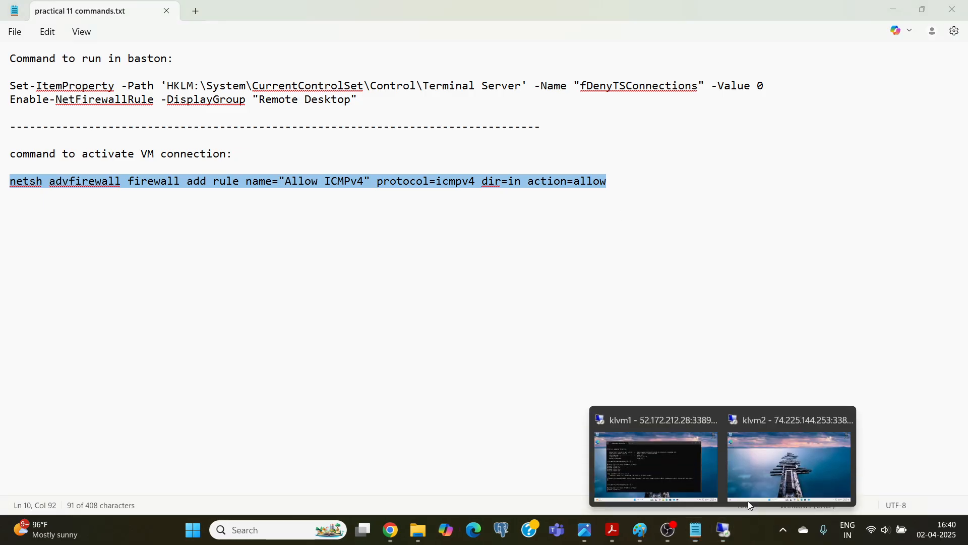
left_click(756, 464)
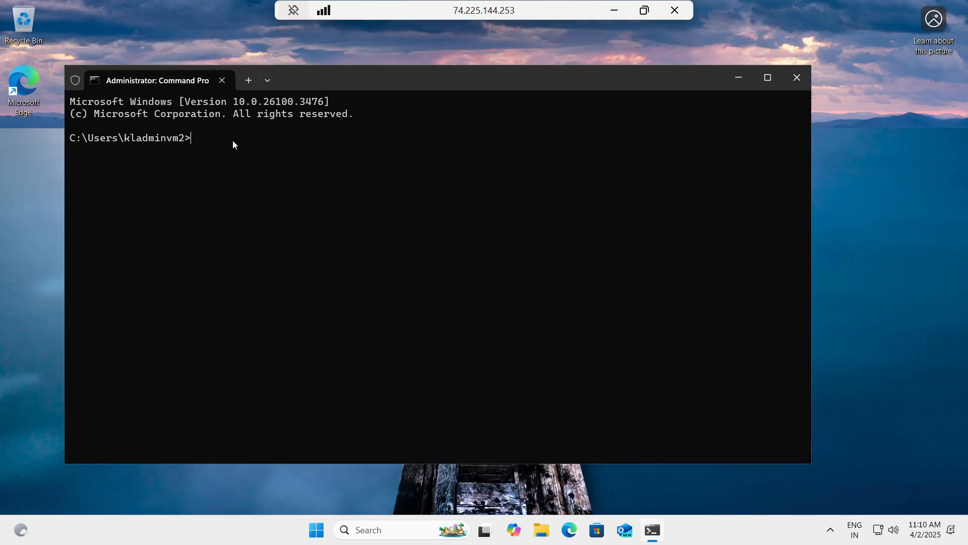
left_click(797, 78)
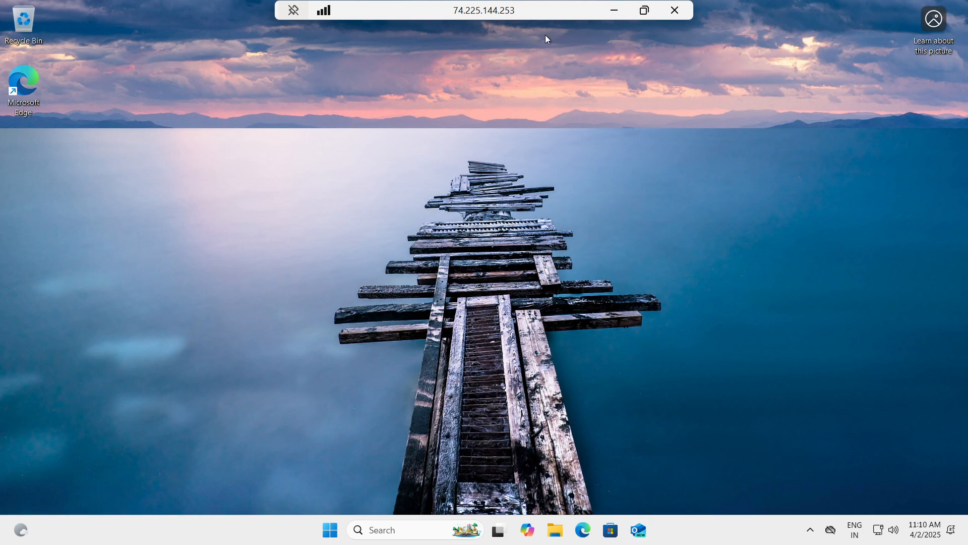
left_click(387, 527)
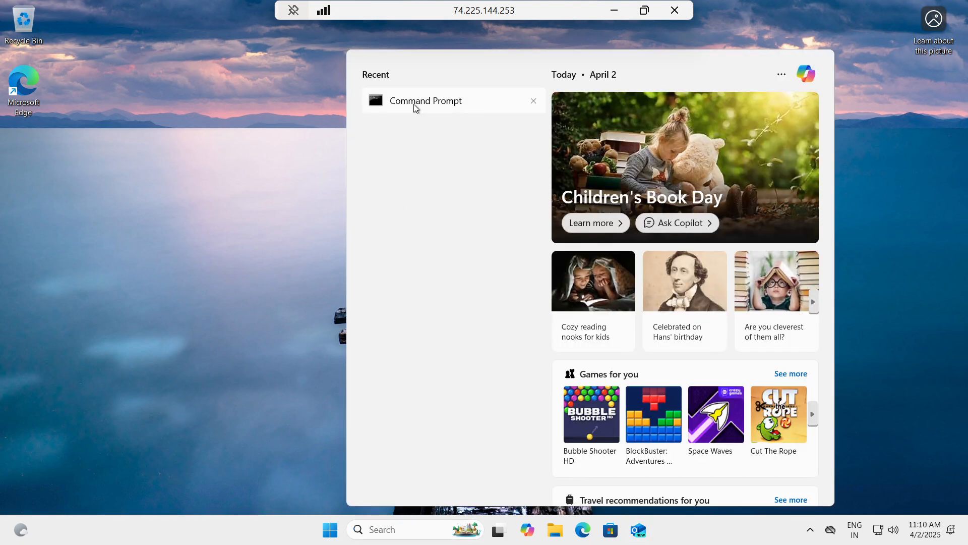
left_click(414, 102)
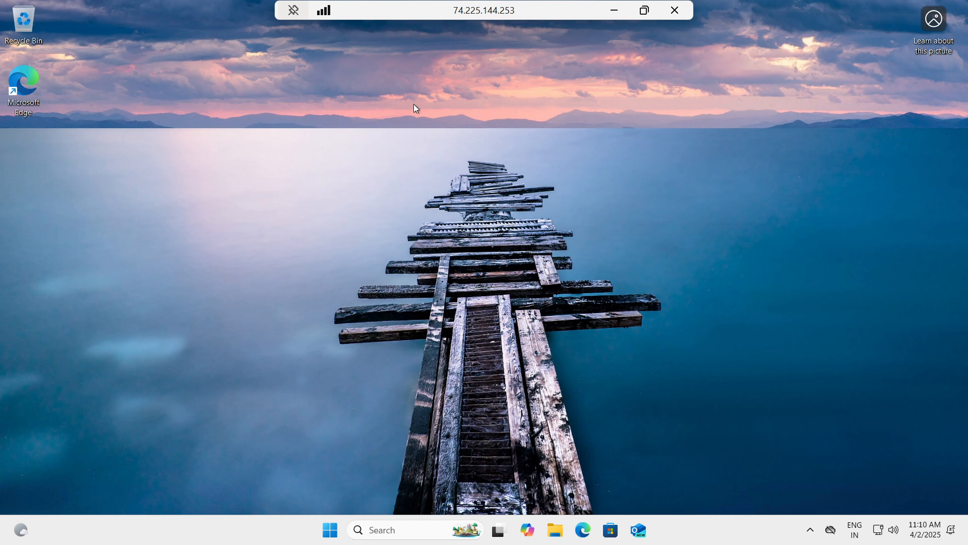
Run ipconfig in klvm2's Command Prompt to list its network configuration.
type("ipcon")
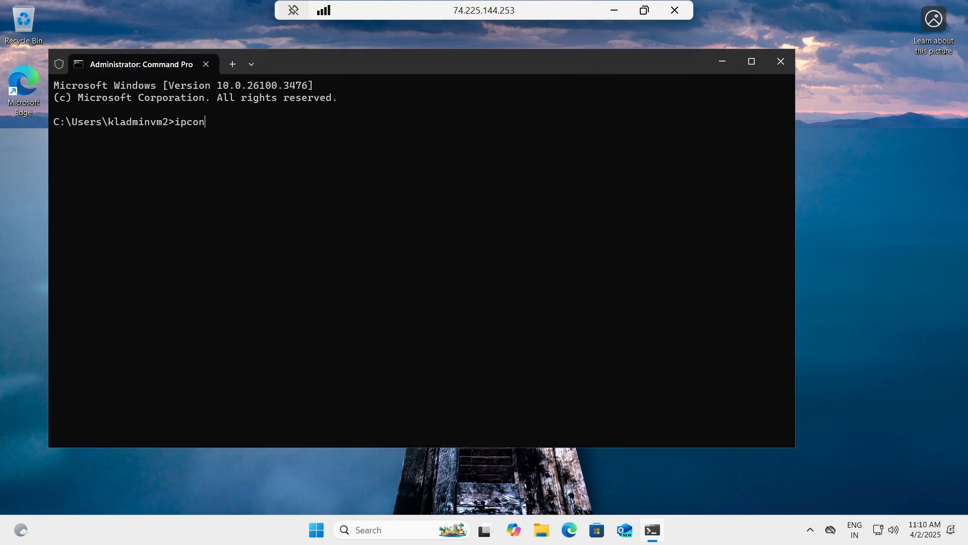
type("fig")
key("Return")
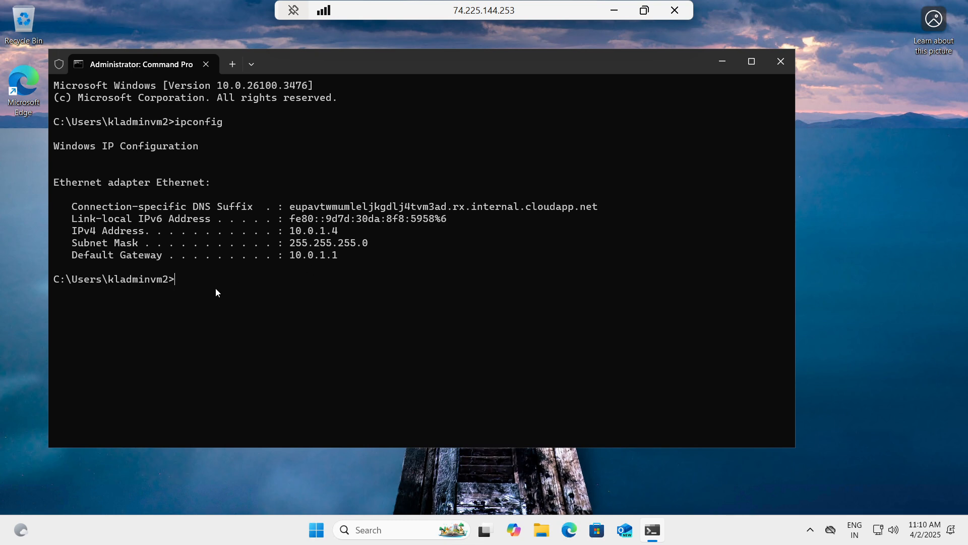
Run the copied netsh command on klvm2 to add the inbound "Allow ICMPv4" firewall rule, and minimize the session.
type("netsh advfirewall firewall add rule name=\"Allow ICMPv4\" protocol=icmpv4 dir=in action=allow")
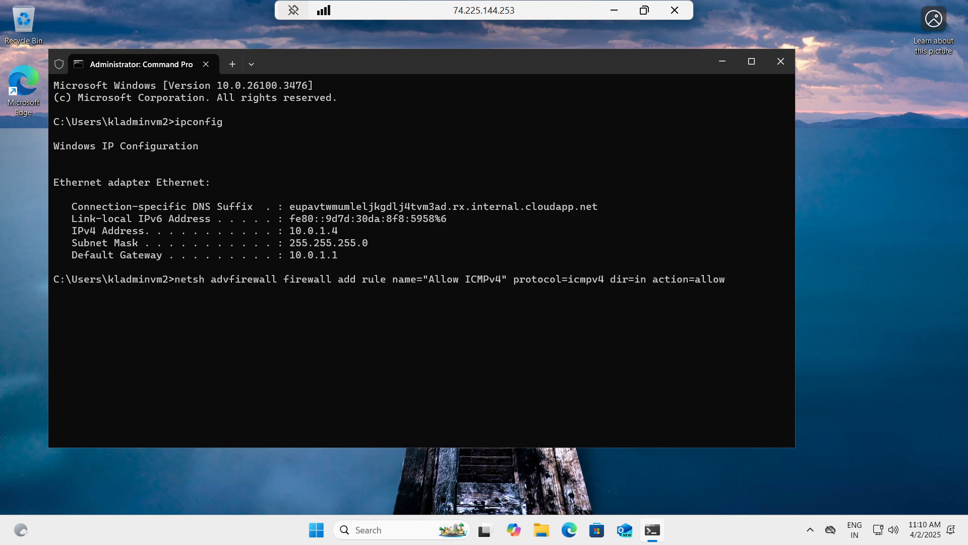
key("Return")
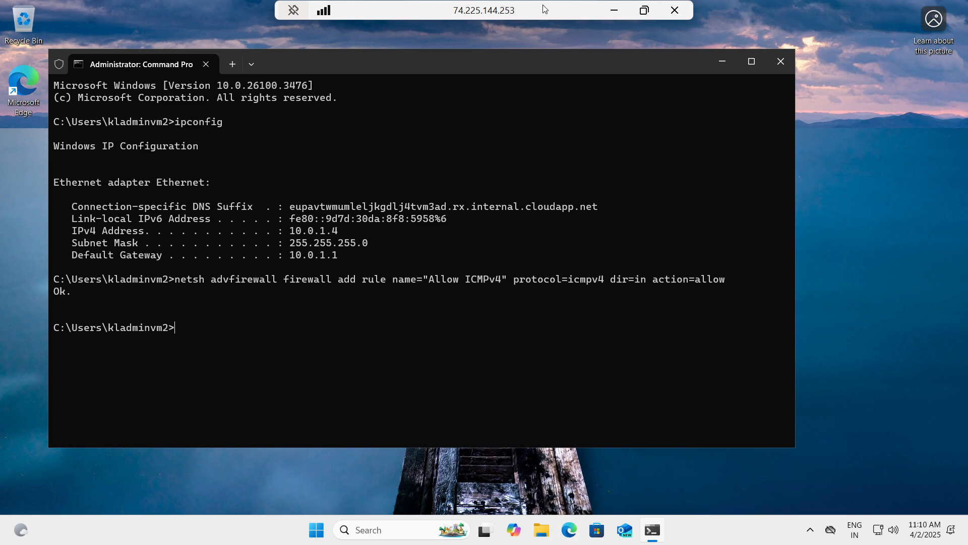
left_click(615, 10)
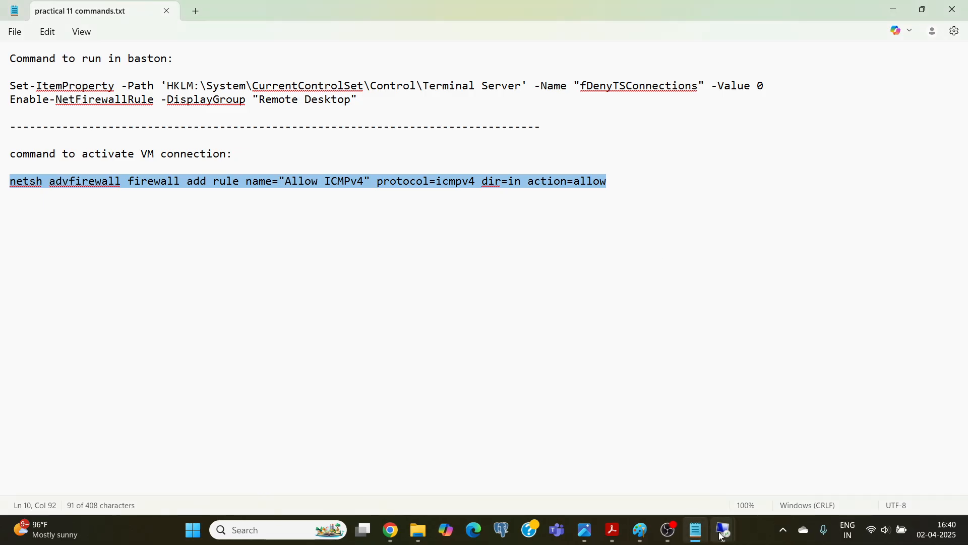
Return to the klvm1 remote session, repeat the ping to 10.0.1.4 from its Command Prompt, and minimize the session.
mouse_move(723, 529)
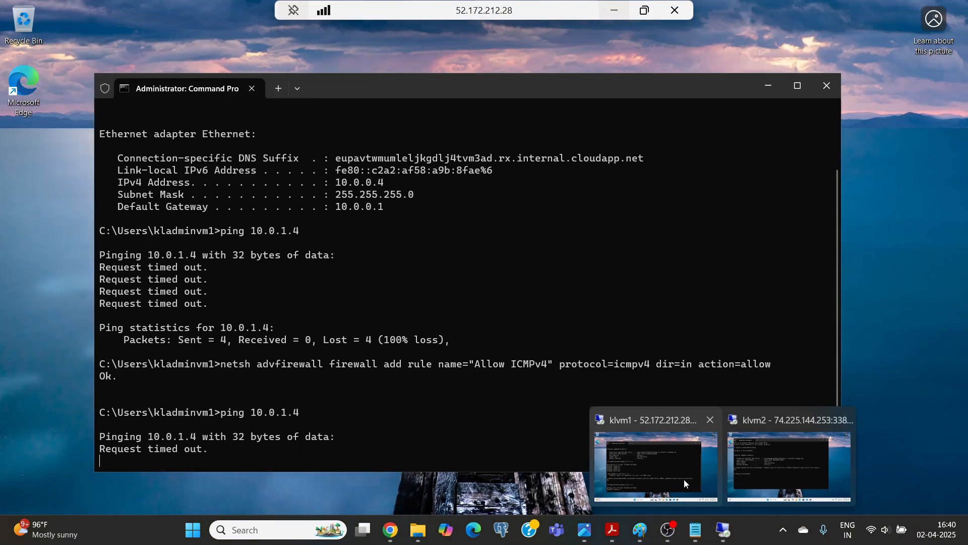
left_click(684, 479)
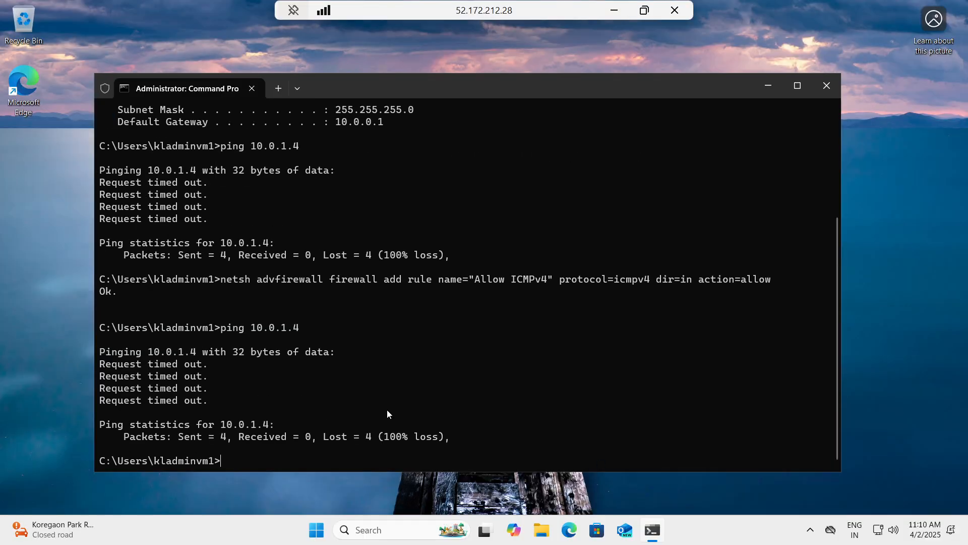
key("Up")
key("Up")
key("Down")
key("Return")
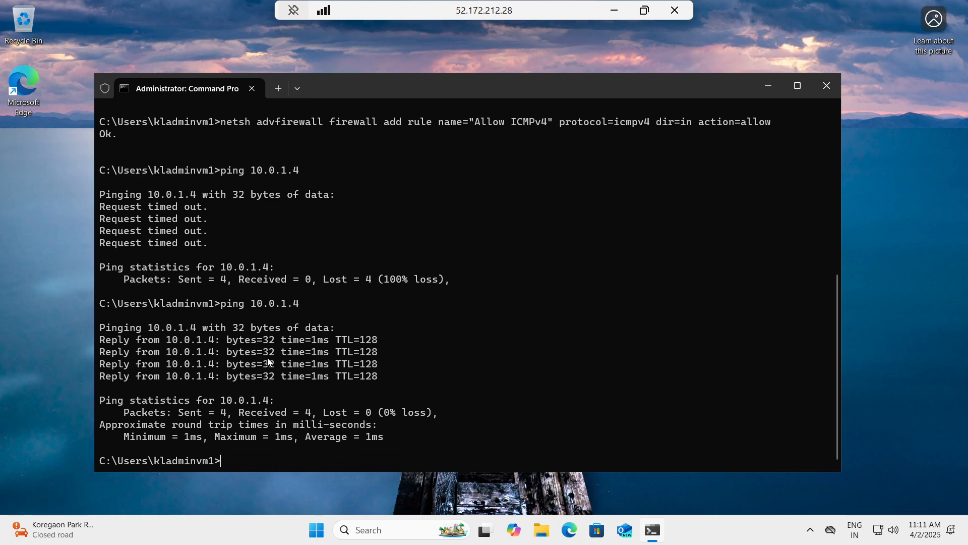
left_click(614, 10)
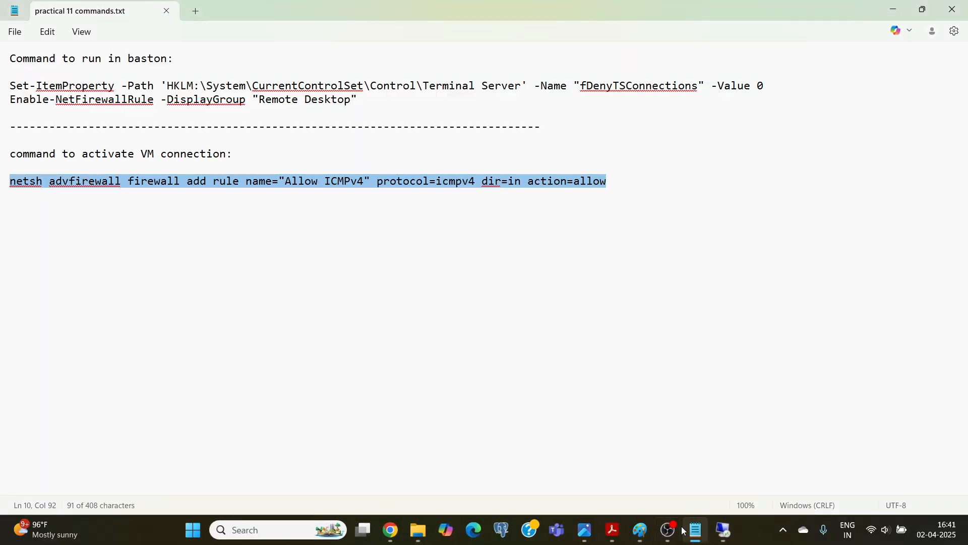
Switch to the lab manual PDF in Acrobat and review the task on deploying and testing virtual machines in both subnets.
left_click(613, 530)
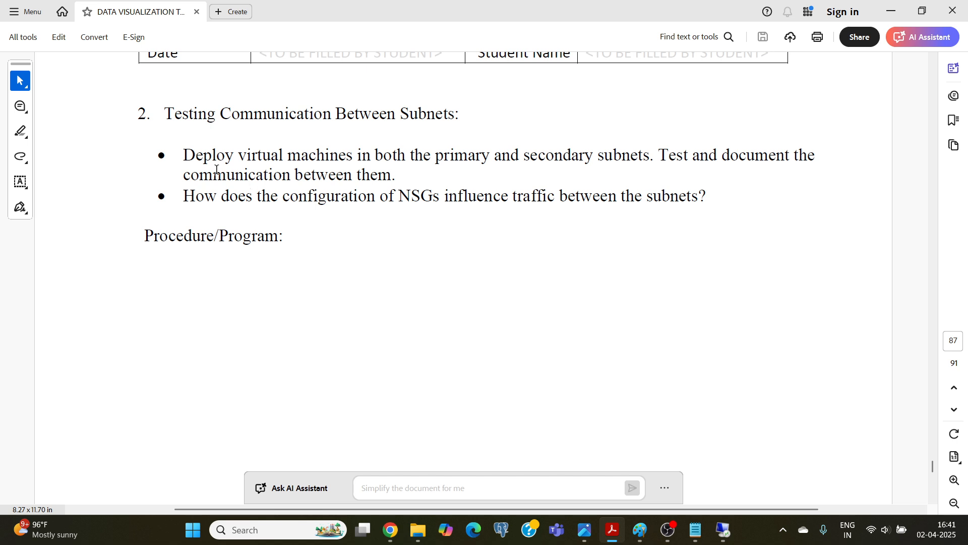
left_click_drag(183, 155, 622, 145)
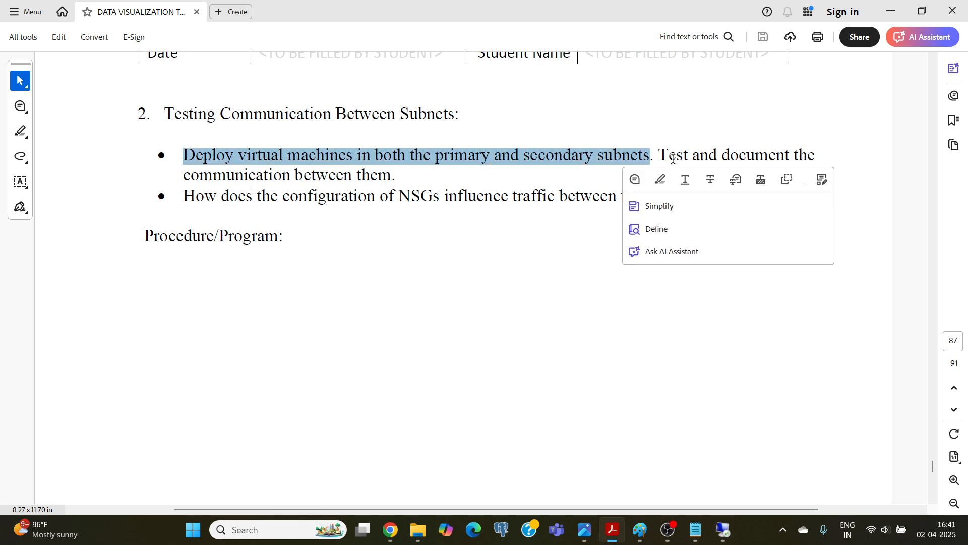
left_click_drag(184, 175, 363, 177)
left_click(363, 178)
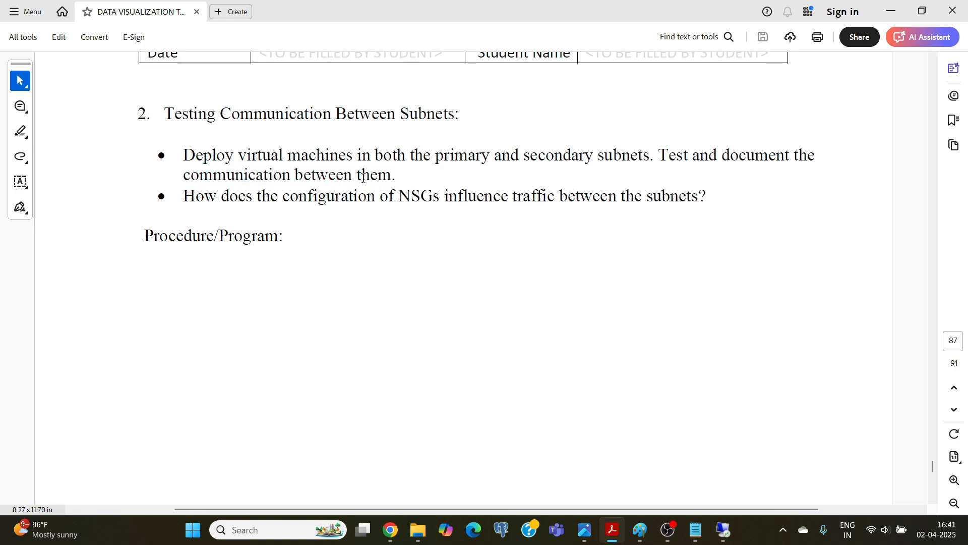
Switch to the klvm2 remote session, ping 10.0.0.4 from its Command Prompt, and minimize the session.
left_click(719, 532)
left_click(754, 477)
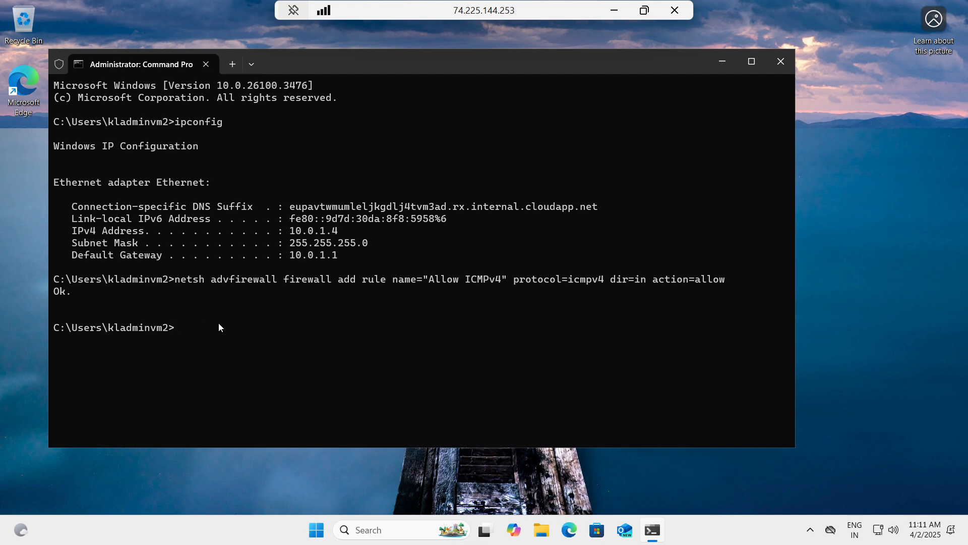
type("ping 10.0.0.4")
key("Return")
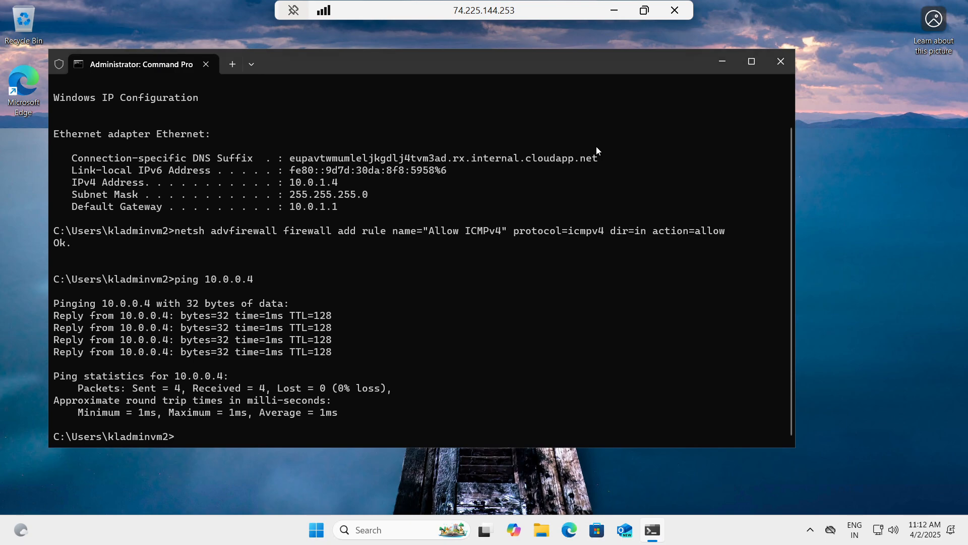
left_click(614, 12)
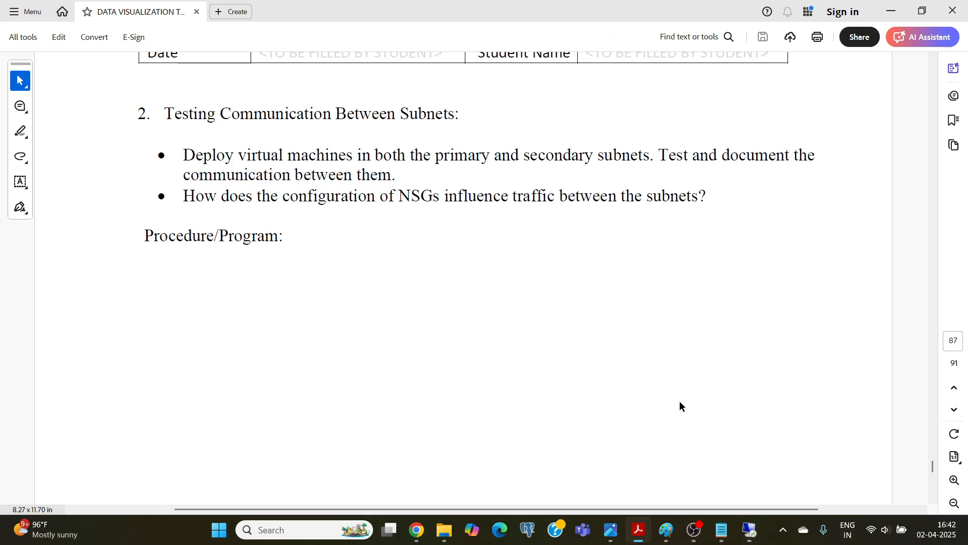
Review the ping output in the klvm1 session and then in the klvm2 session, minimizing each one.
mouse_move(722, 529)
left_click(664, 472)
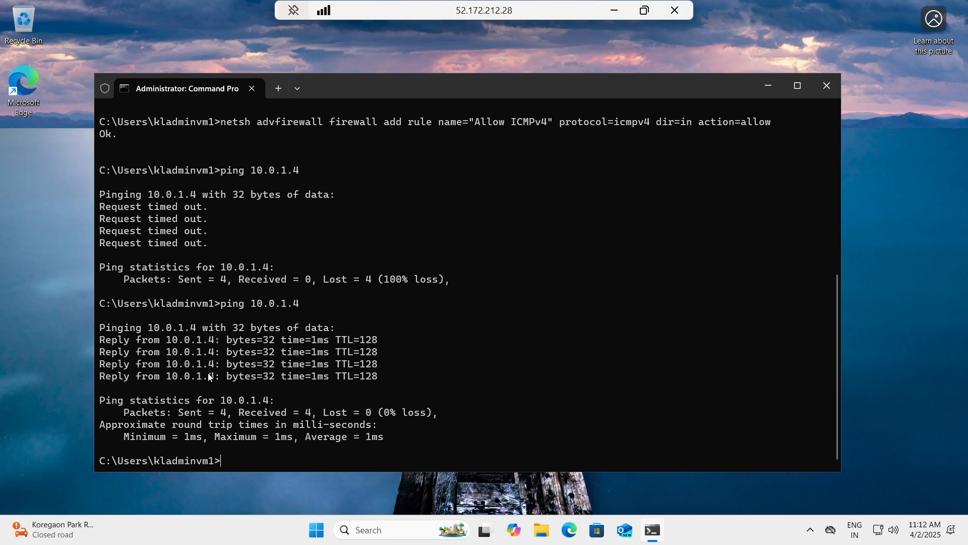
left_click(616, 11)
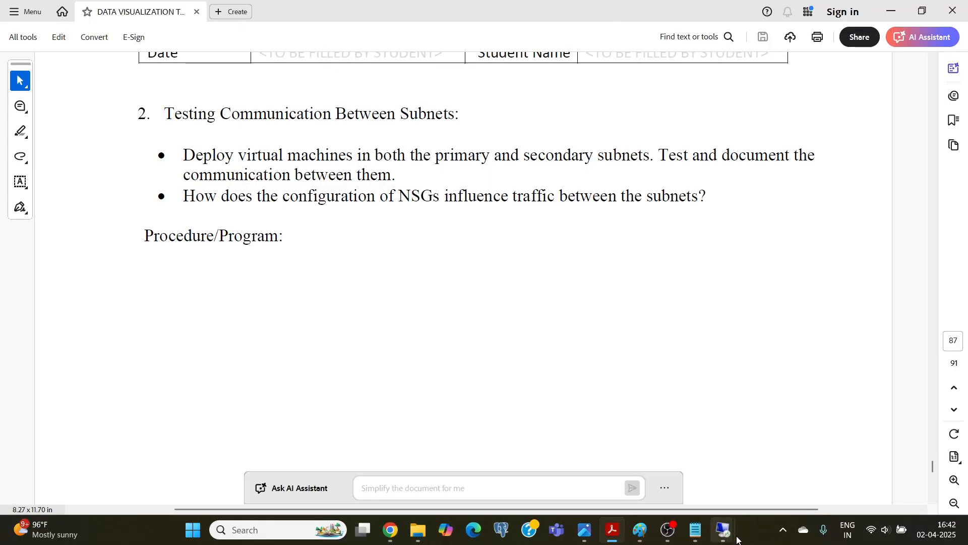
mouse_move(724, 530)
left_click(768, 465)
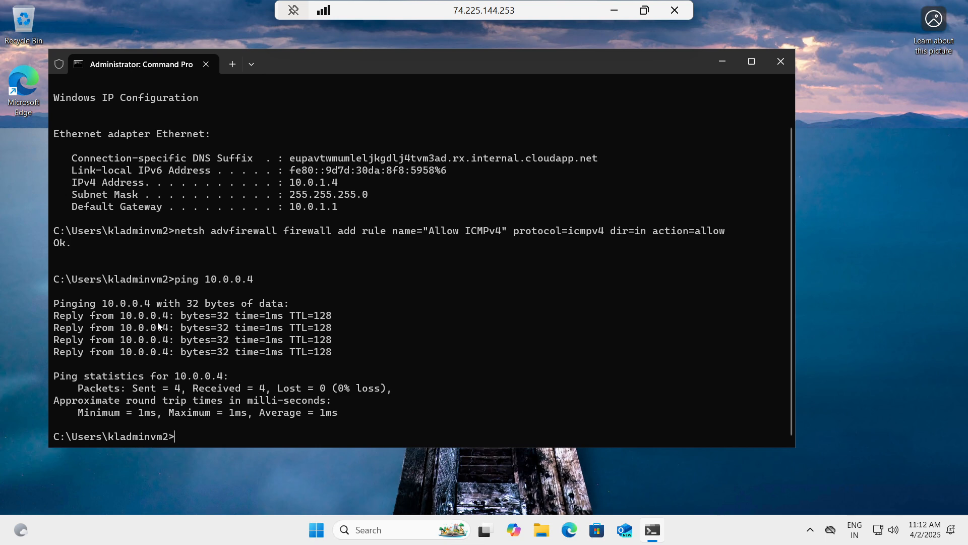
left_click(613, 12)
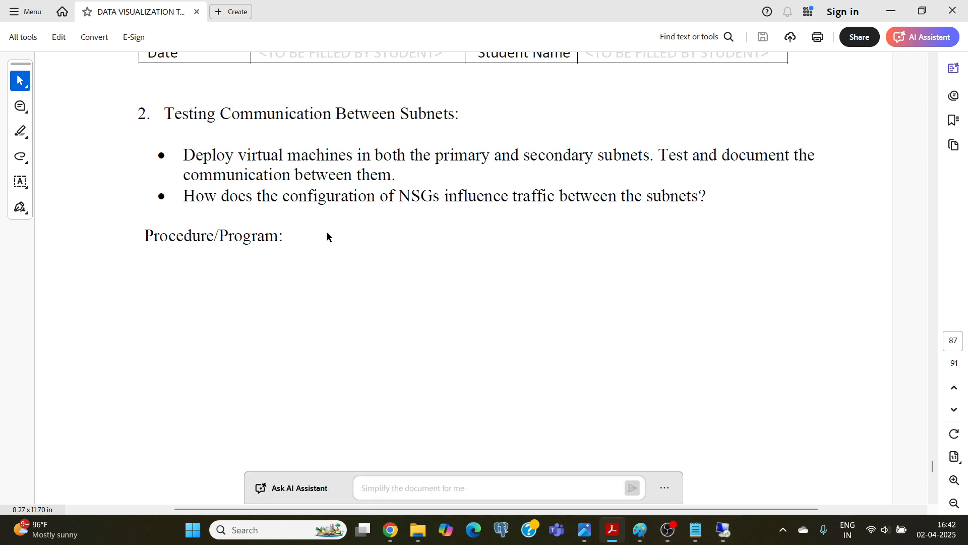
Examine the virtual network diagram in Paint, then return to the subnet communication task in the lab manual PDF.
left_click(640, 529)
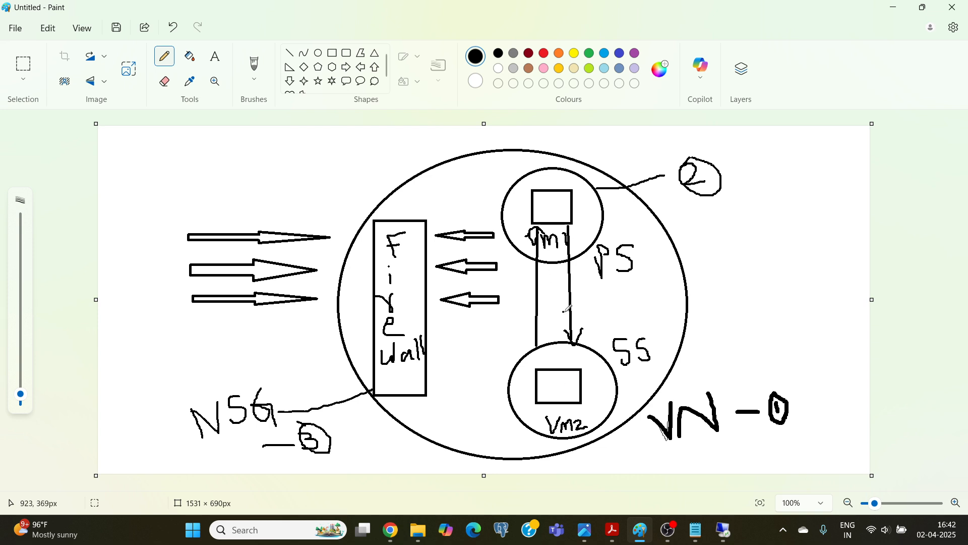
left_click(620, 536)
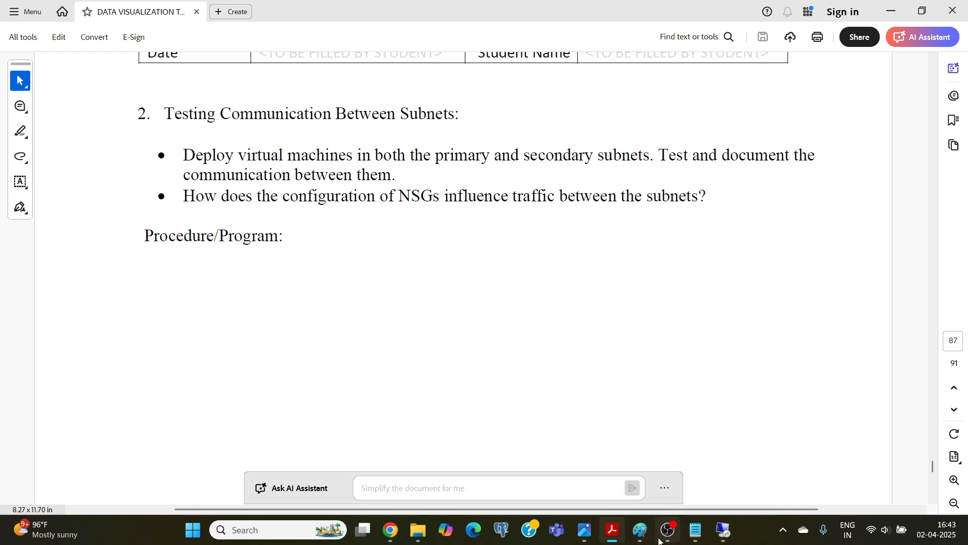
mouse_move(675, 539)
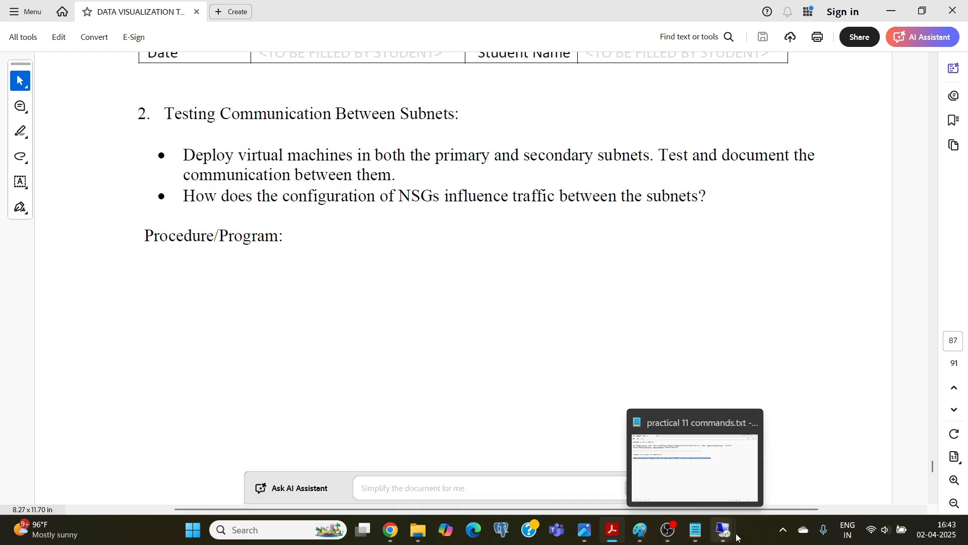